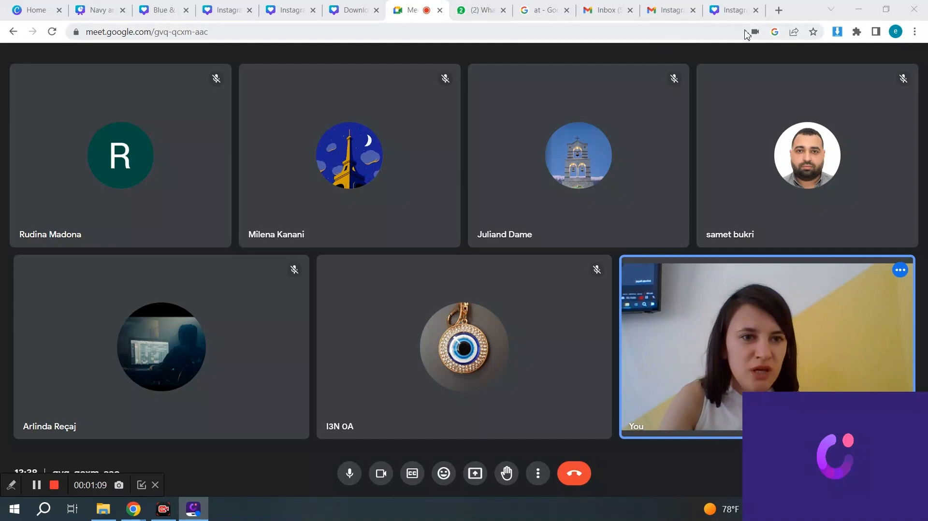
- Search Google for "etsy" in a new browser tab and open the official Etsy website from the sponsored result
click(779, 11)
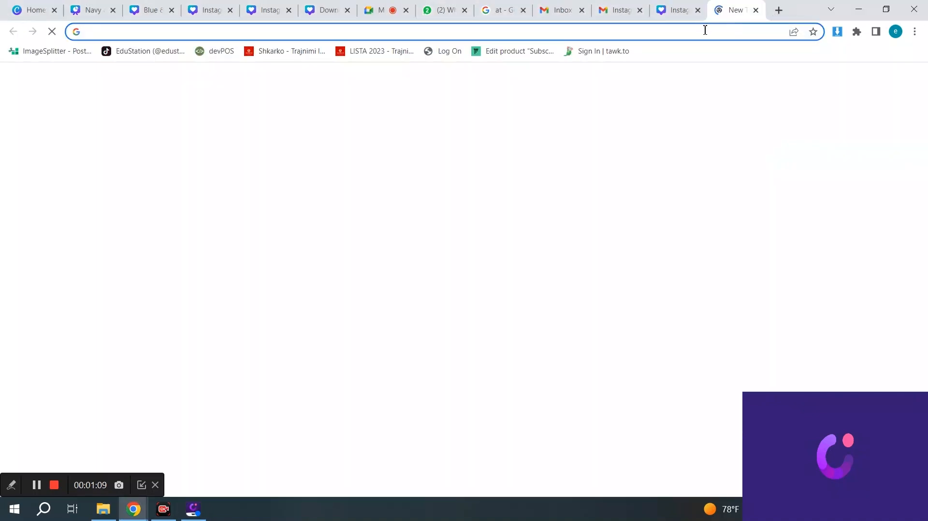
text(ets)
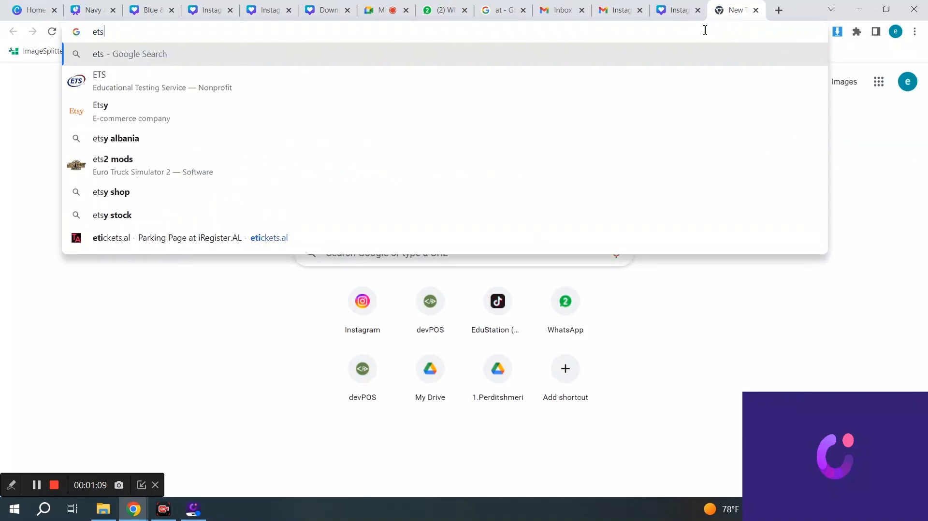
text(y)
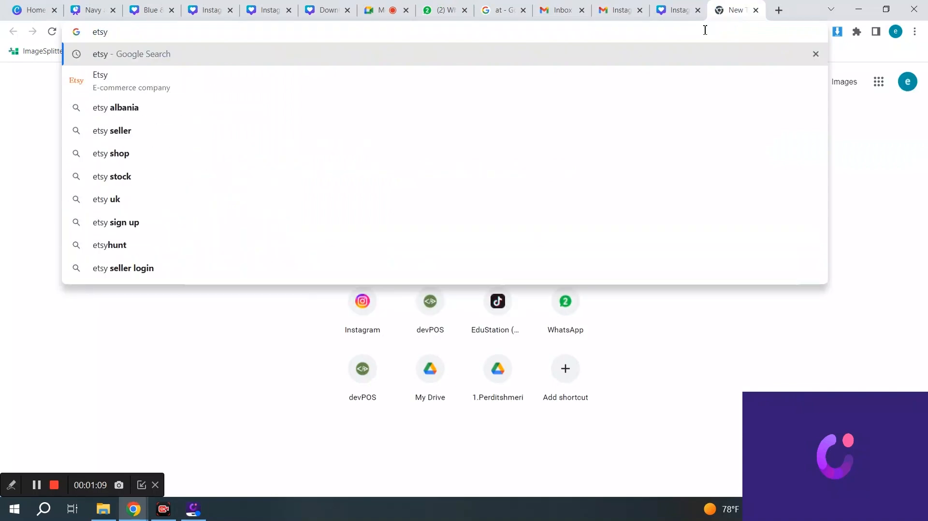
key(Return)
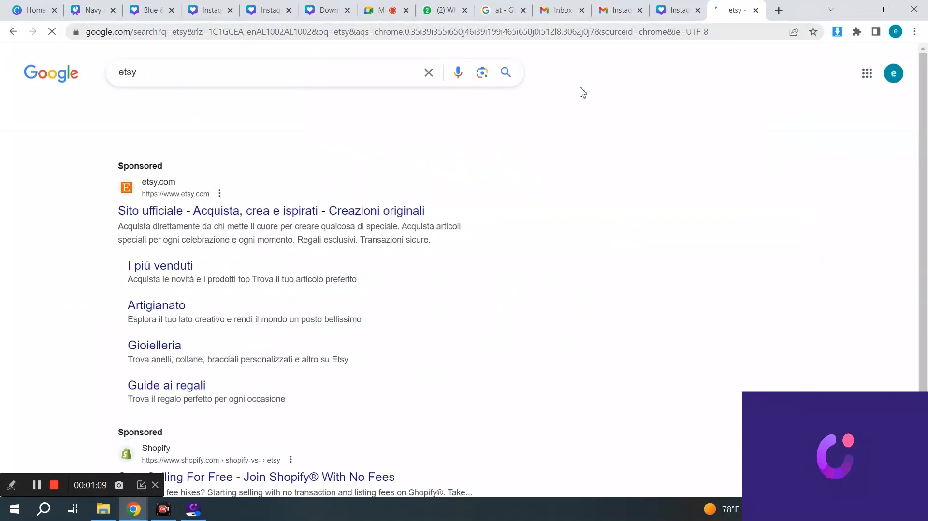
click(211, 216)
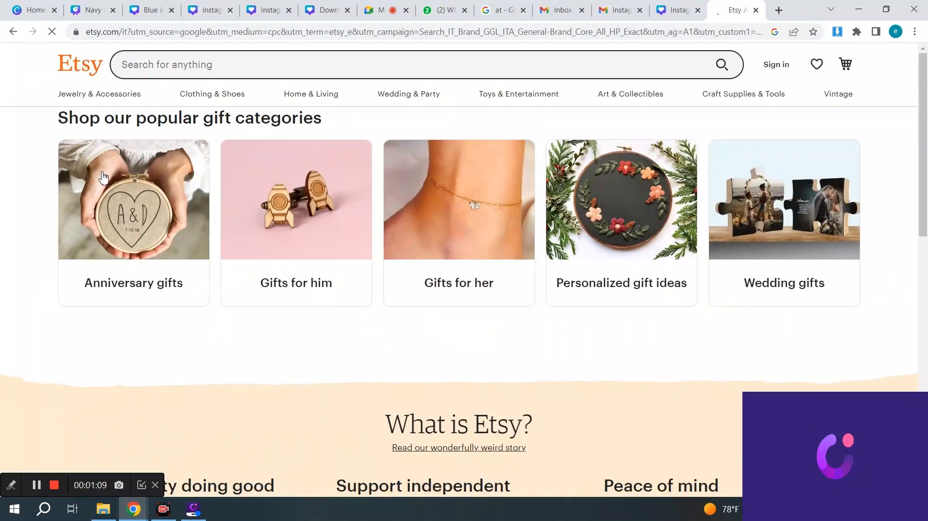
- Search Etsy for "business card"
click(171, 71)
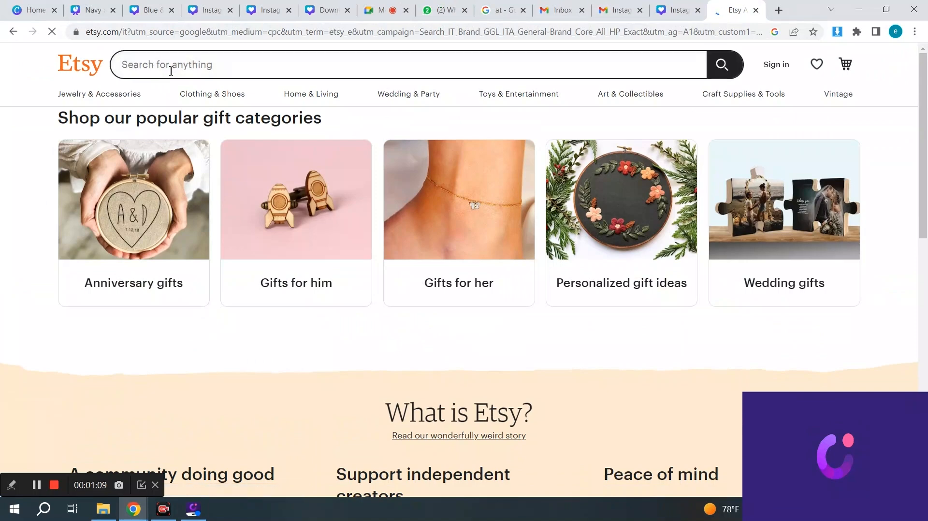
text(busines)
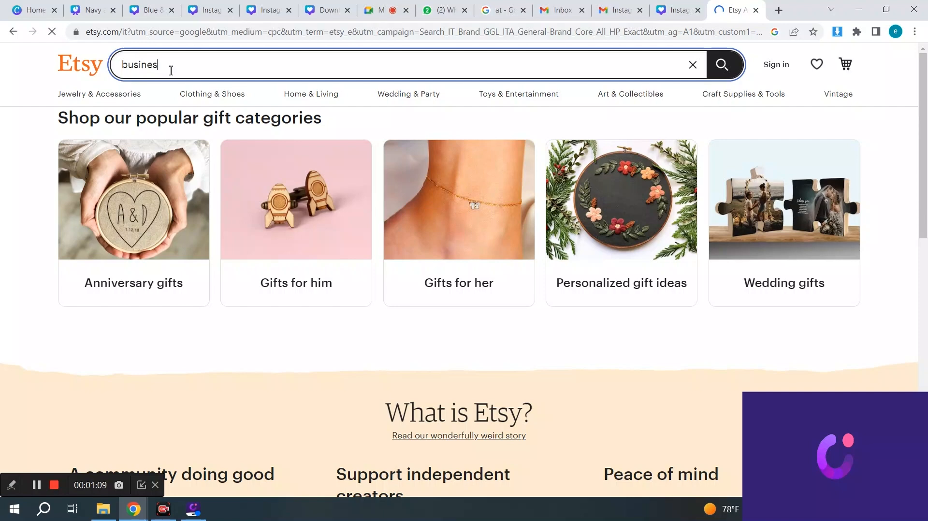
text(s card)
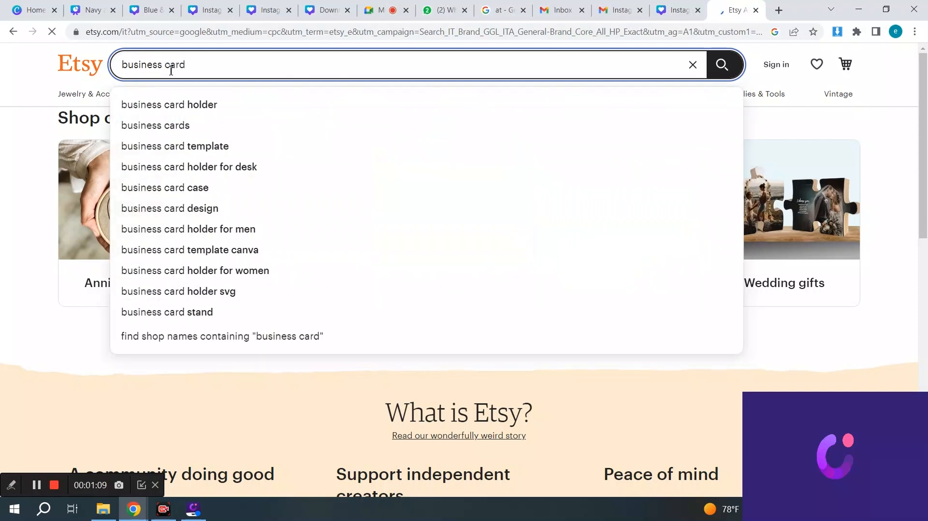
key(Return)
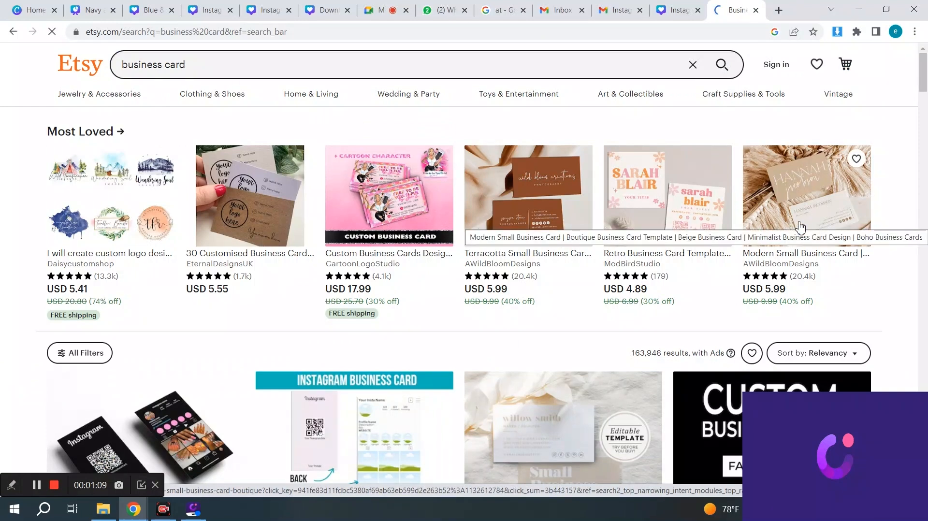
- Switch to the Google Meet call and present the entire screen to the participants
click(385, 4)
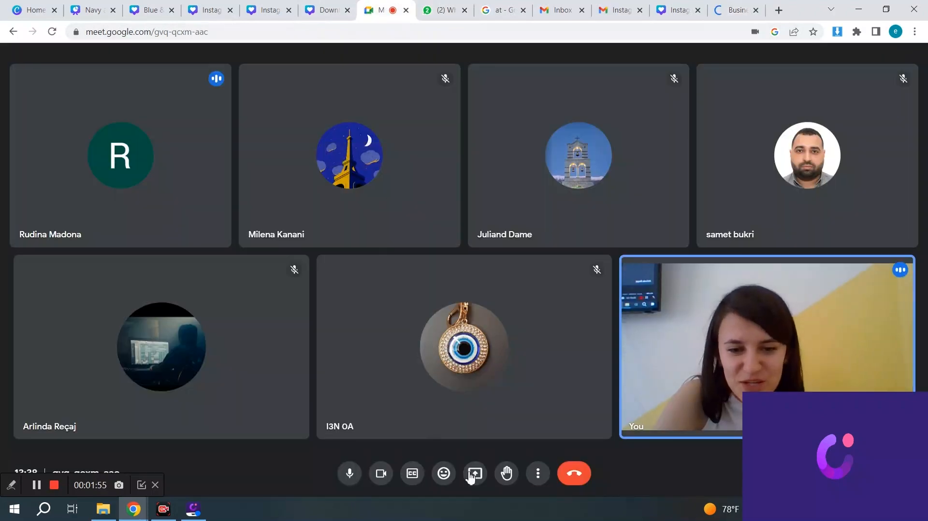
click(473, 477)
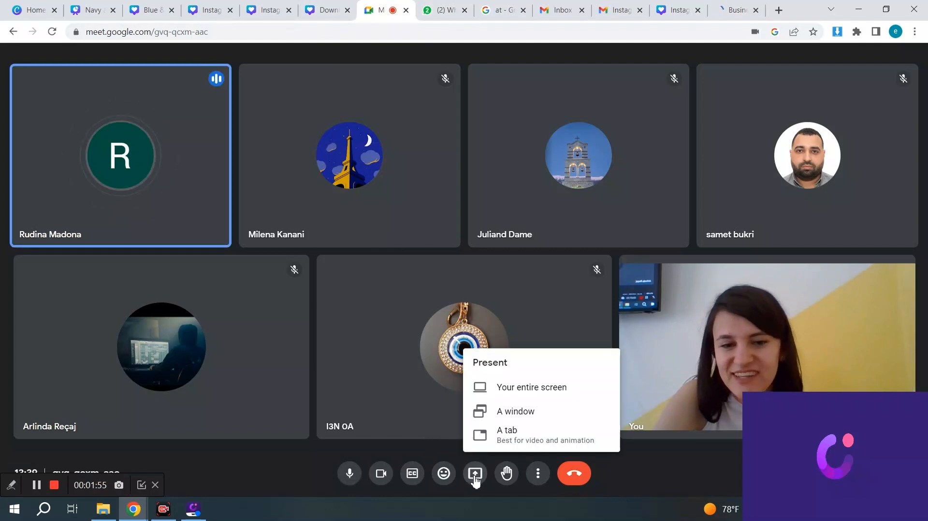
click(483, 387)
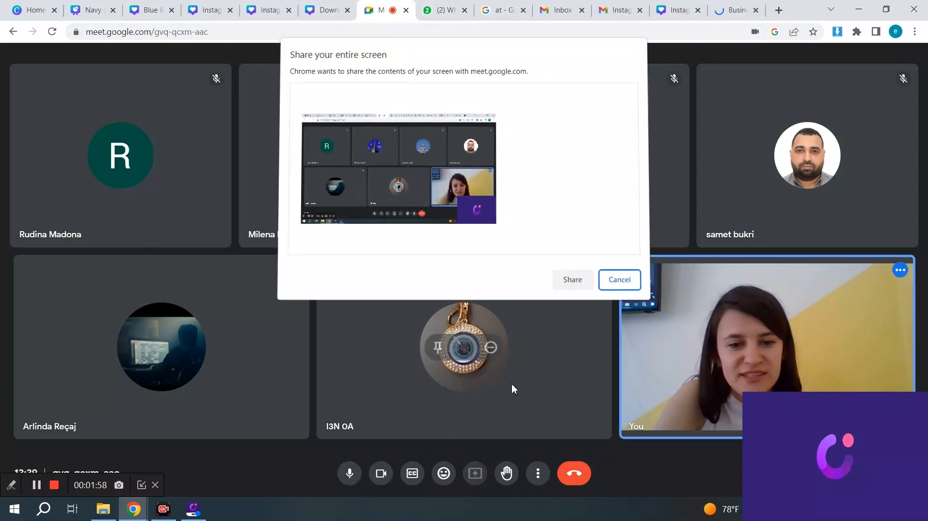
click(493, 223)
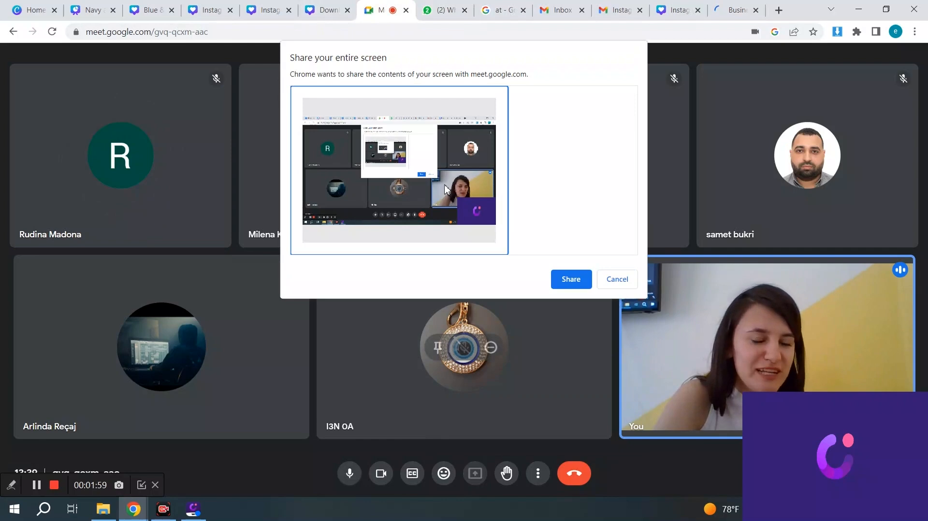
click(571, 280)
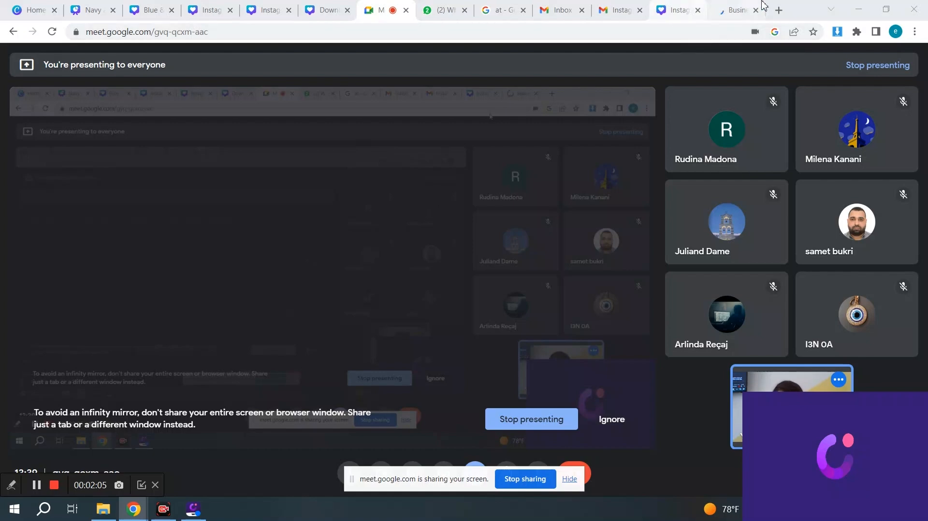
- Return to Etsy, rerun the "business card" search and open the full list of Most Loved listings
click(684, 11)
click(730, 8)
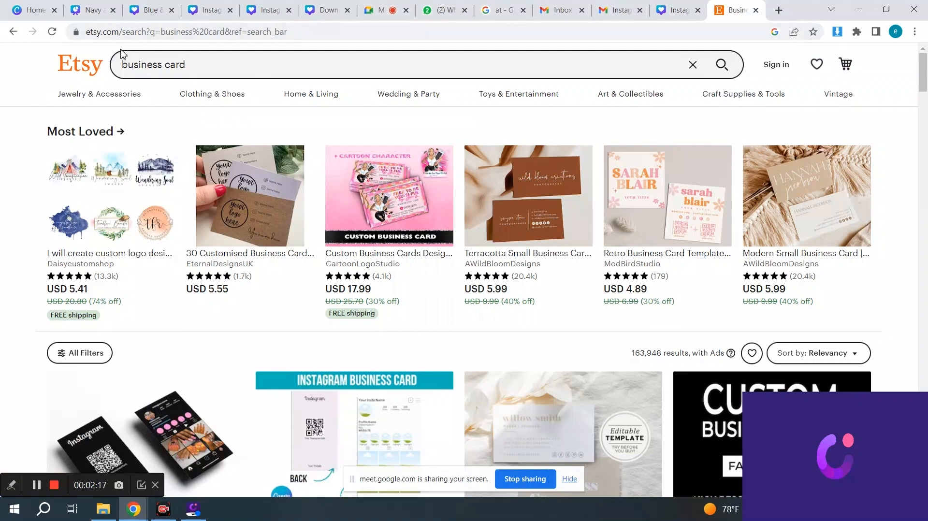
click(241, 62)
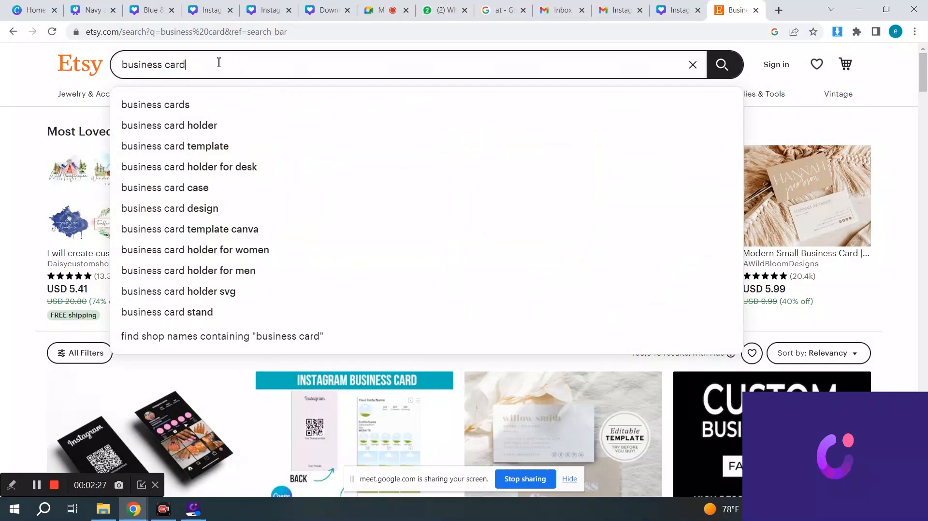
key(Return)
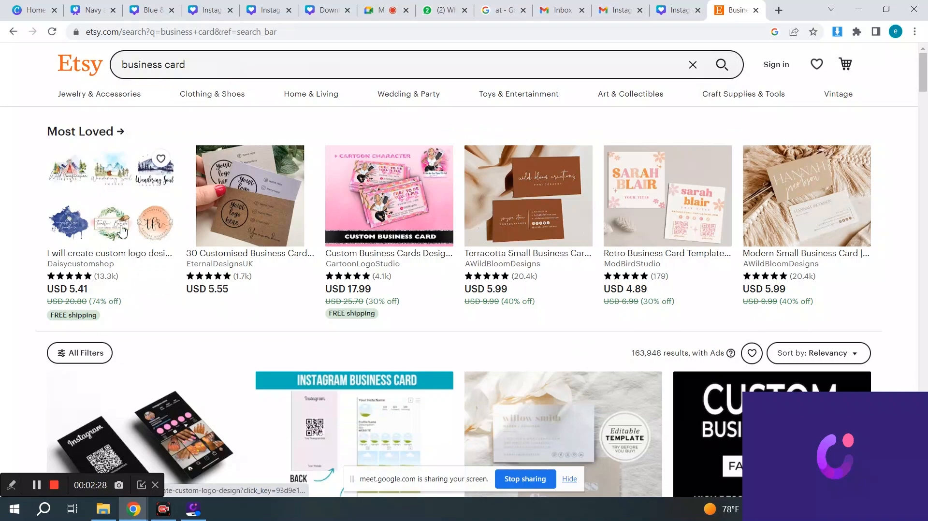
click(121, 132)
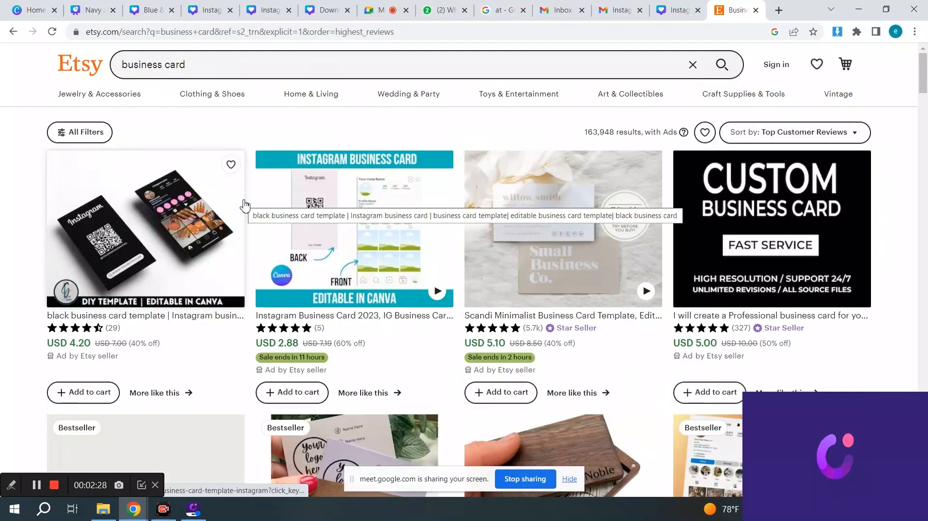
- Examine the designs, prices and ratings of the top-reviewed business card listings on the results page
scroll(366, 239, down, 2)
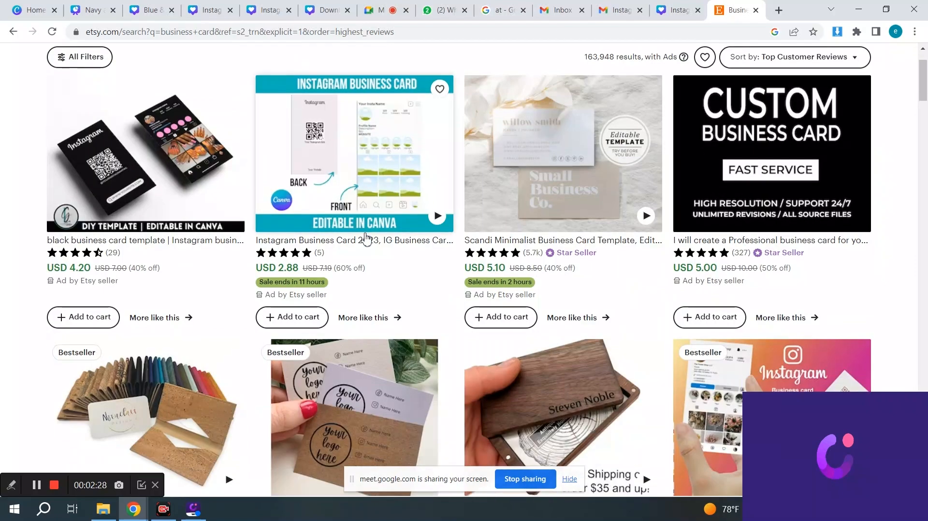
scroll(366, 239, down, 4)
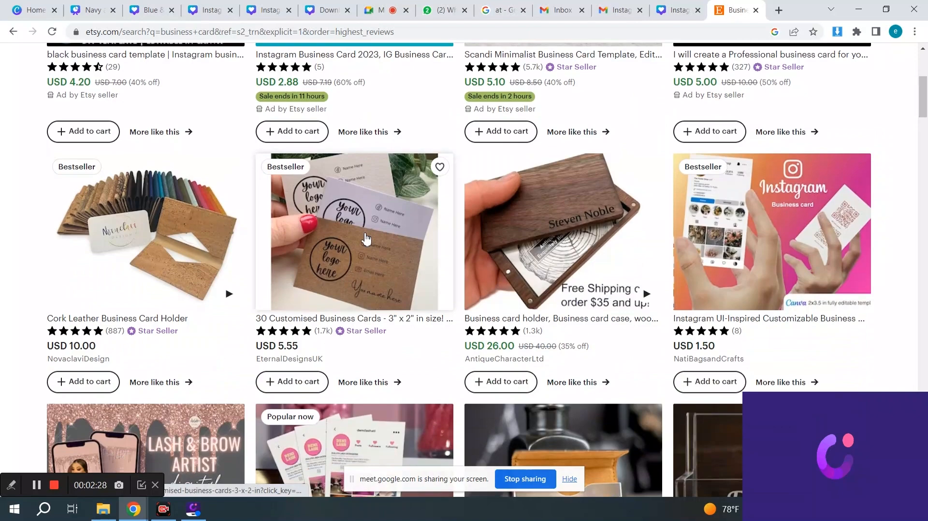
scroll(366, 239, down, 5)
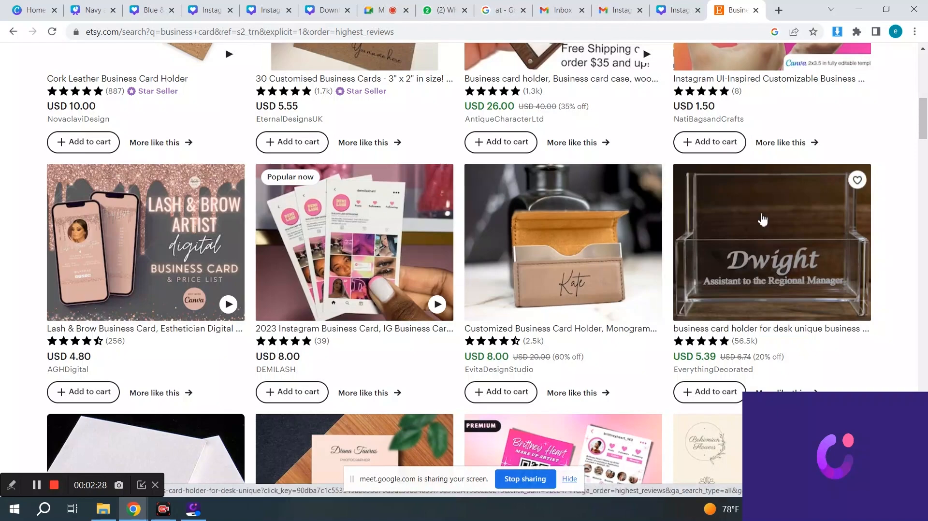
scroll(538, 298, down, 5)
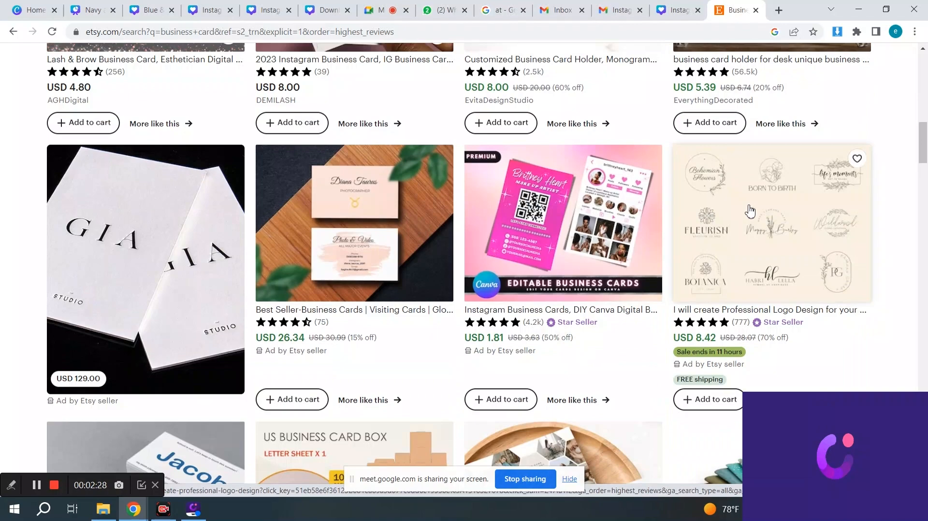
scroll(750, 211, down, 5)
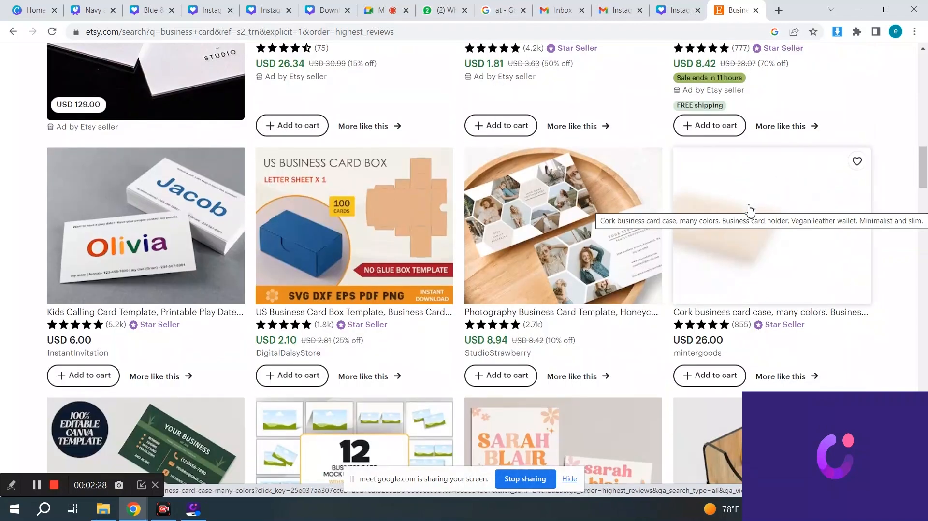
scroll(608, 237, down, 1)
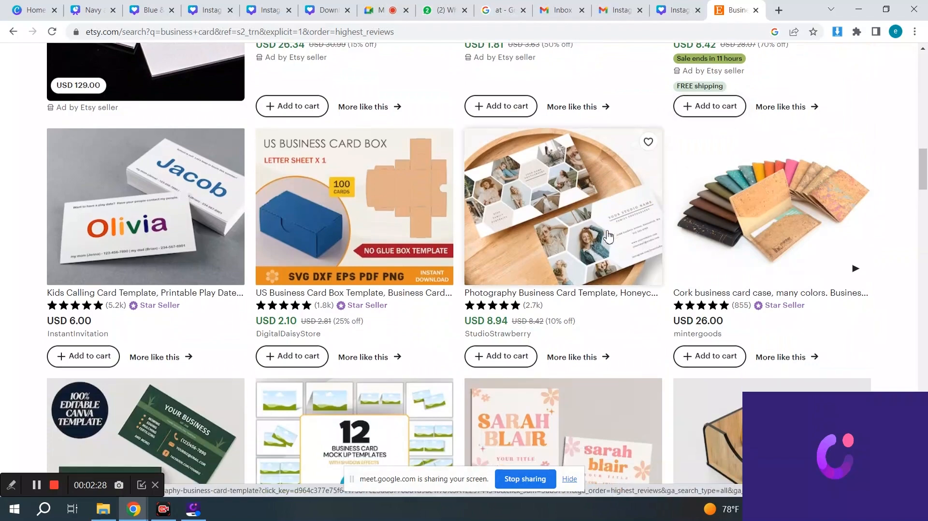
scroll(608, 237, down, 4)
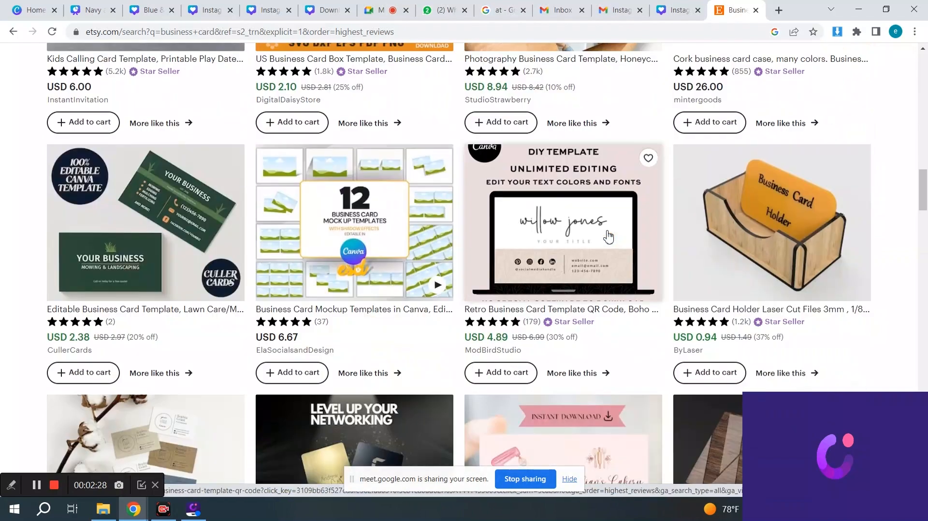
scroll(608, 237, down, 5)
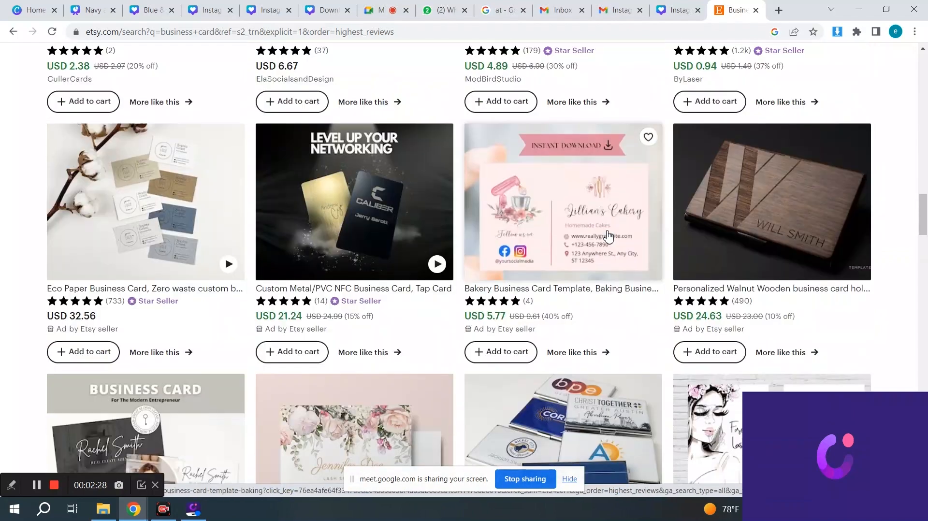
scroll(608, 236, down, 3)
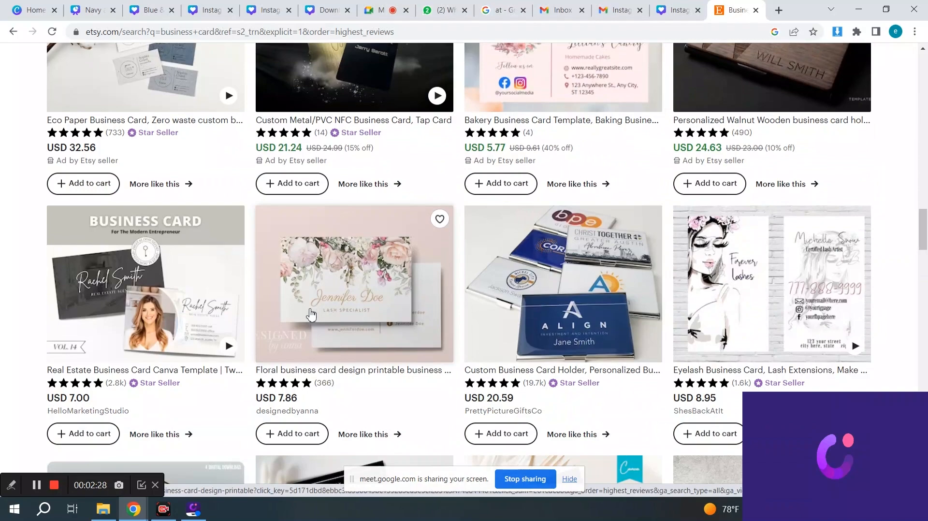
scroll(311, 315, down, 5)
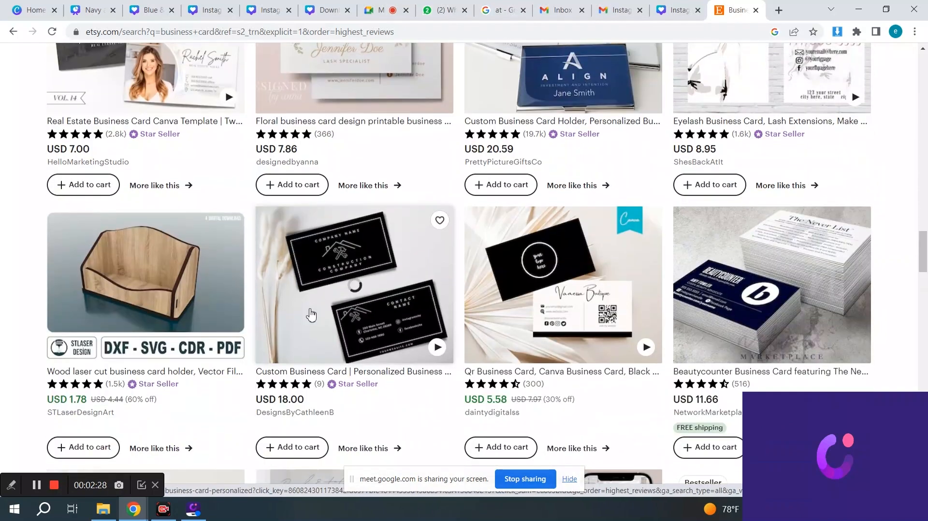
scroll(312, 314, up, 6)
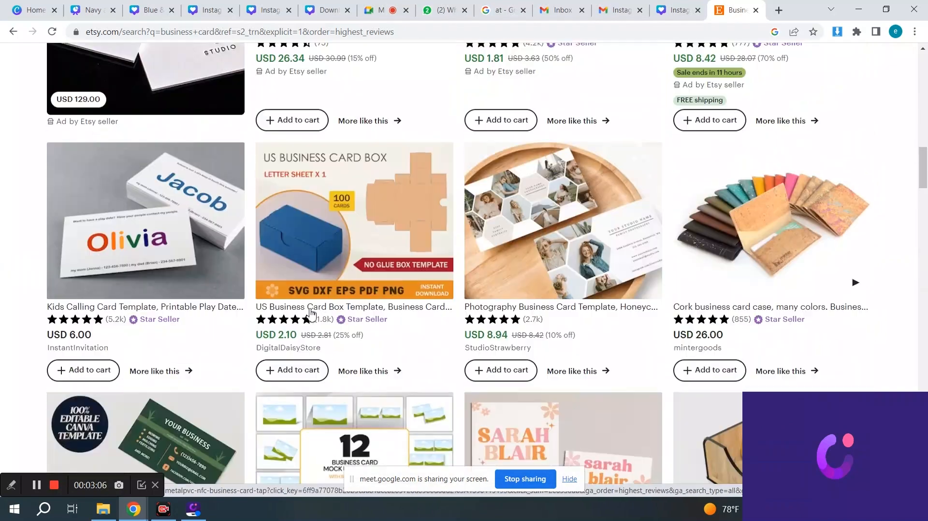
scroll(311, 315, up, 10)
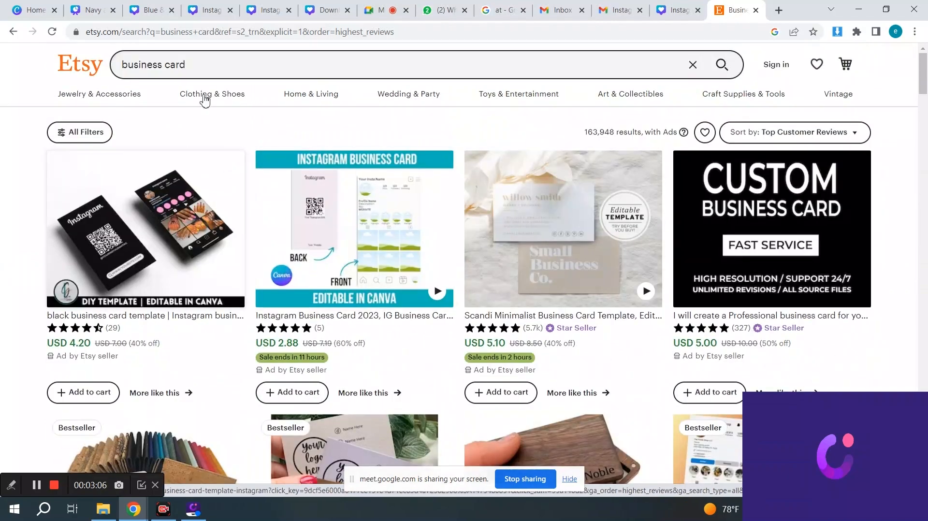
- Replace the Etsy search query with "business thank you"
click(209, 64)
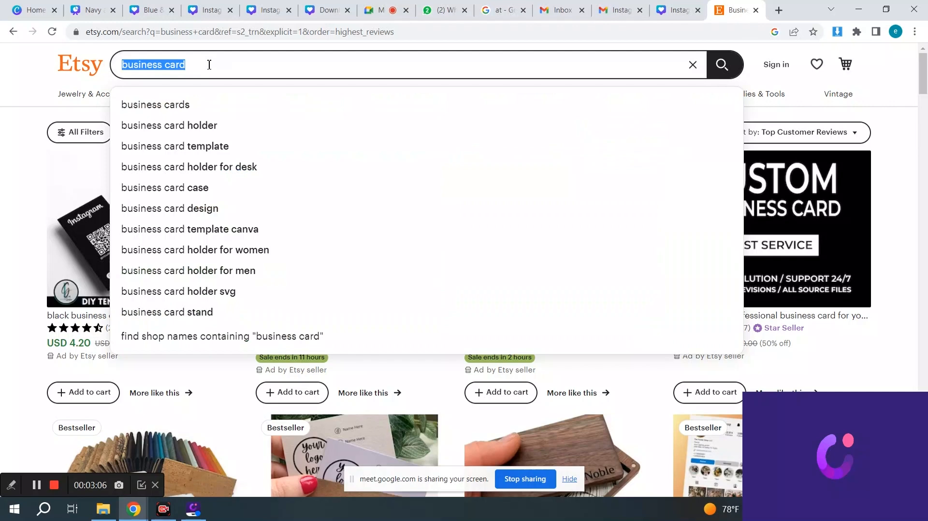
key(BackSpace)
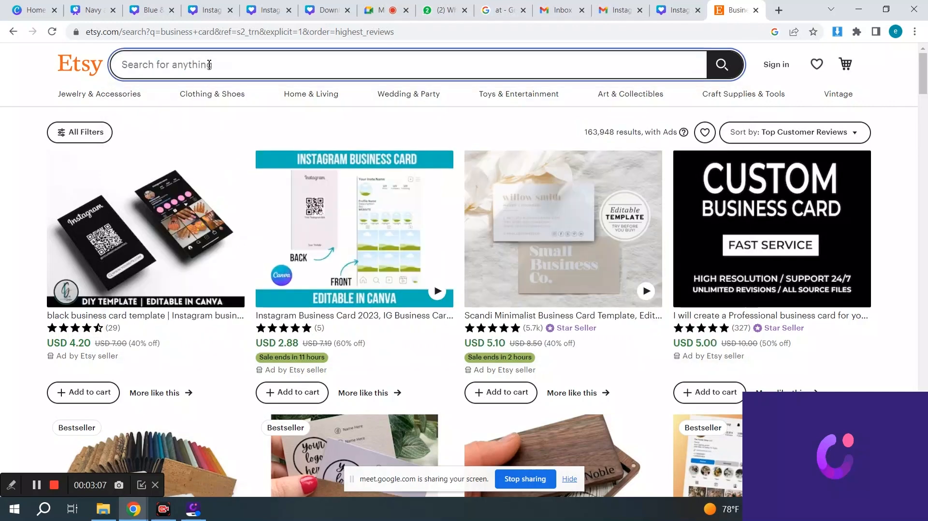
text(bus)
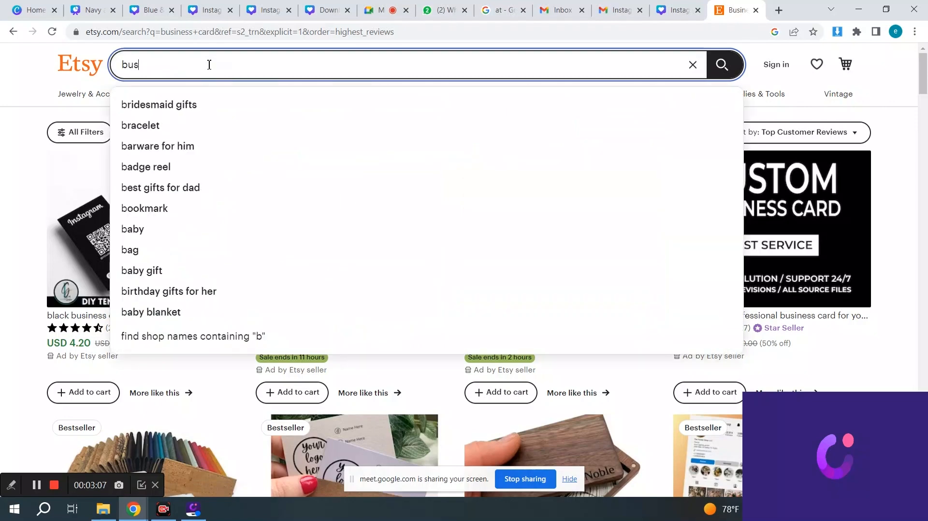
text(iness )
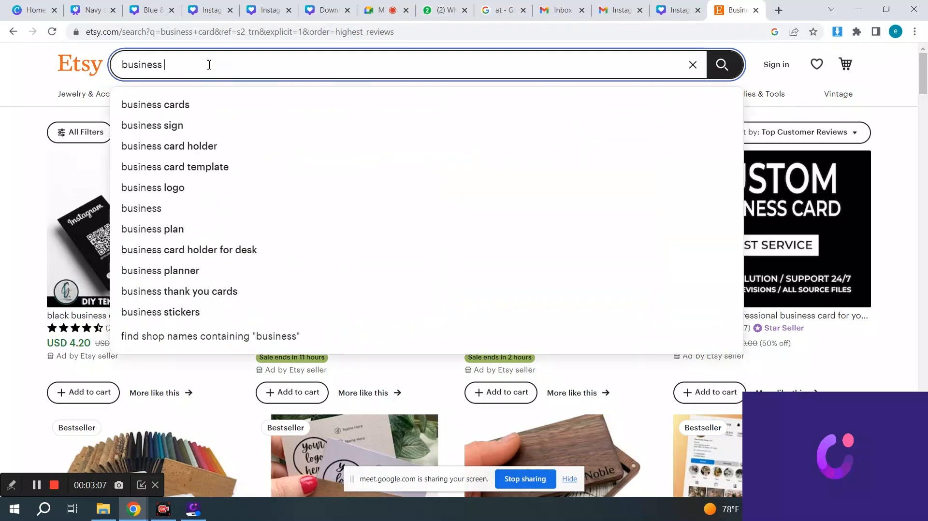
text(thank )
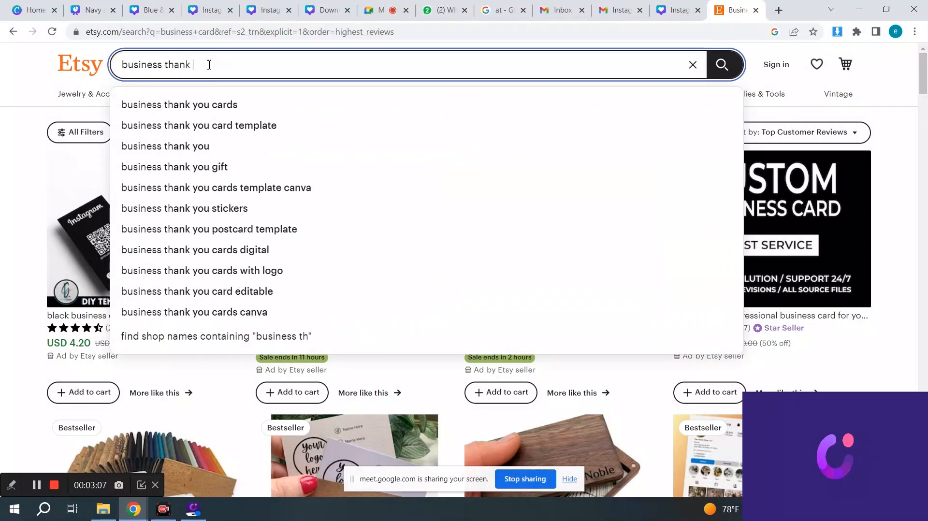
text(you)
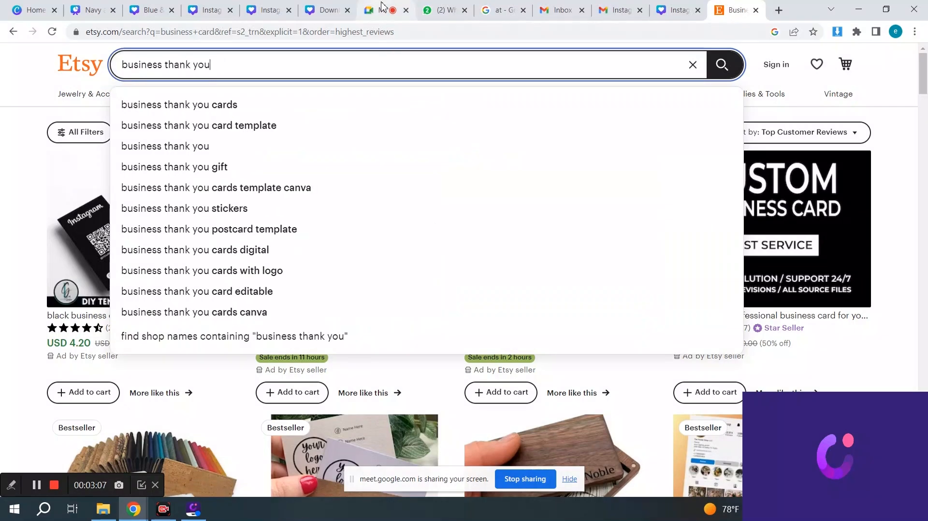
- Check the participants in the Google Meet call, return to Etsy and run the suggested search "business thank you cards"
click(381, 7)
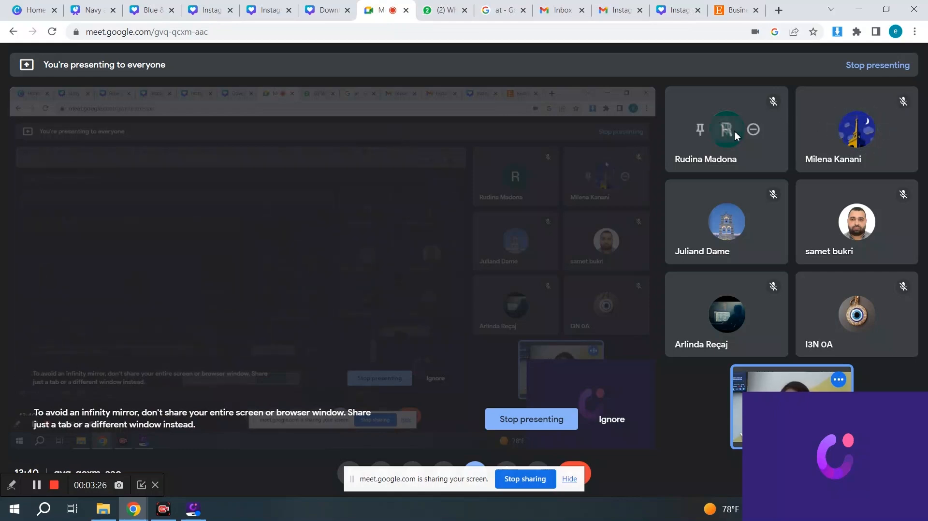
click(722, 7)
click(483, 73)
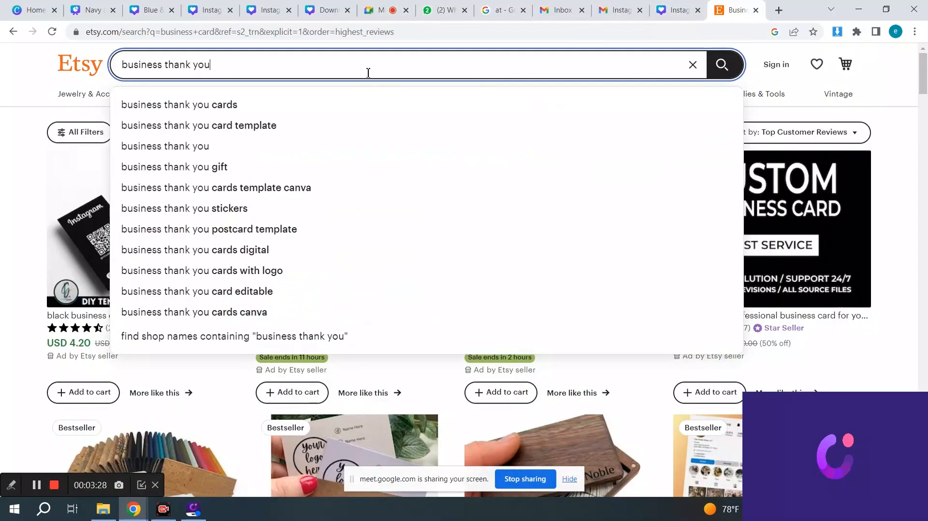
click(198, 106)
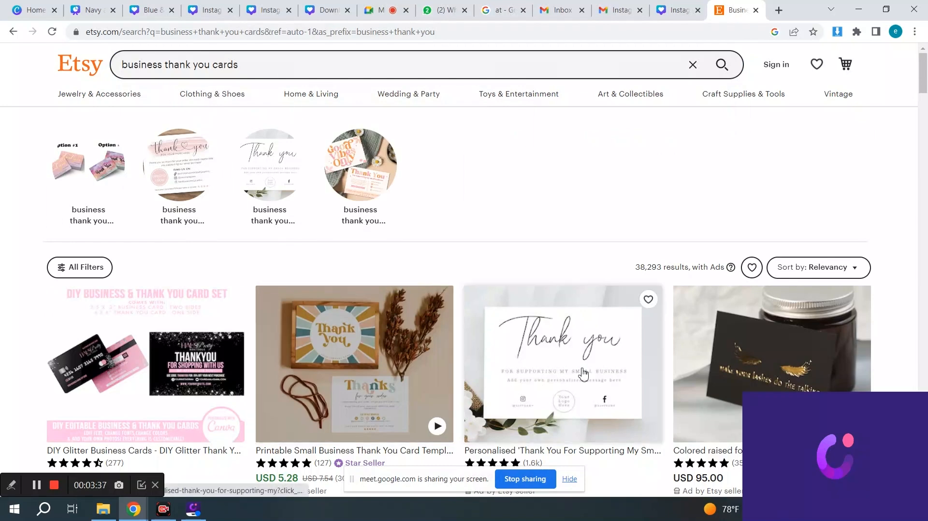
- Open PrintGlowStudio's USD 1.24 "Small Business Thank You Cards" instant download listing from the search results
scroll(583, 374, down, 1)
scroll(584, 374, down, 2)
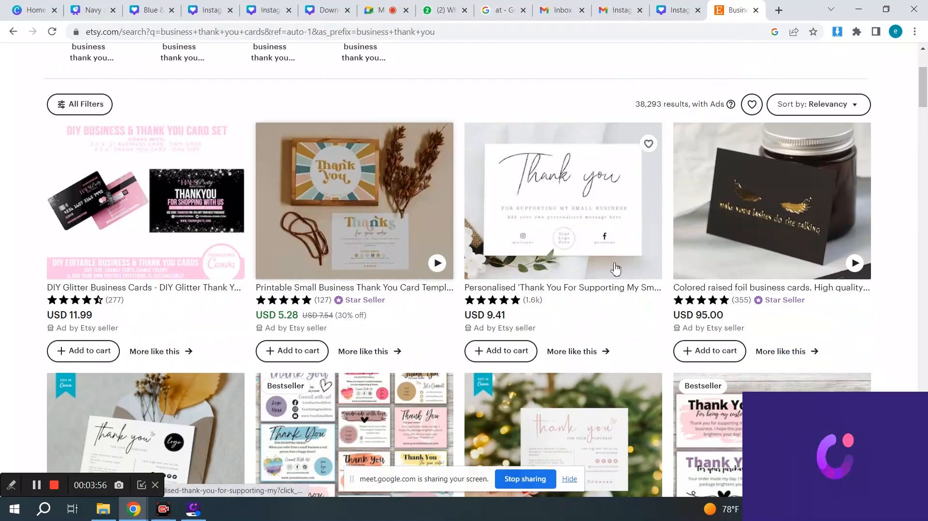
scroll(622, 234, down, 3)
scroll(625, 237, down, 1)
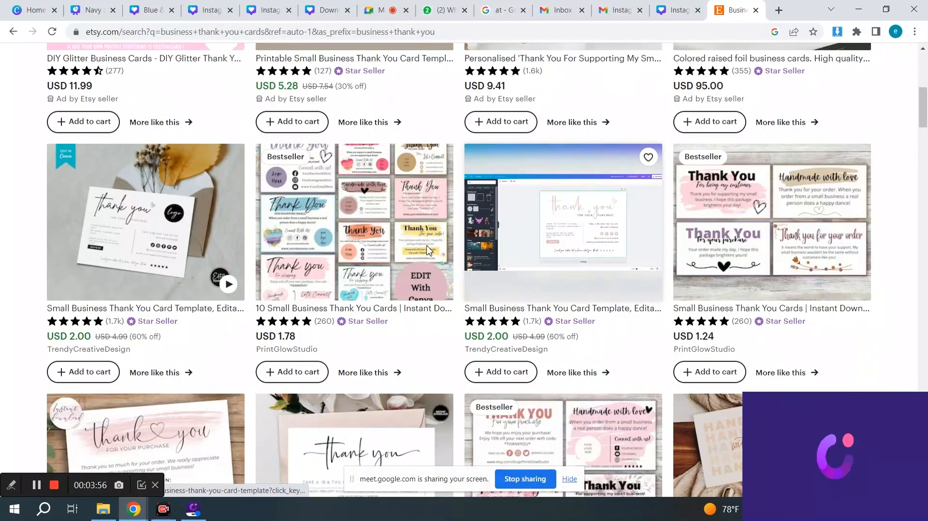
click(767, 212)
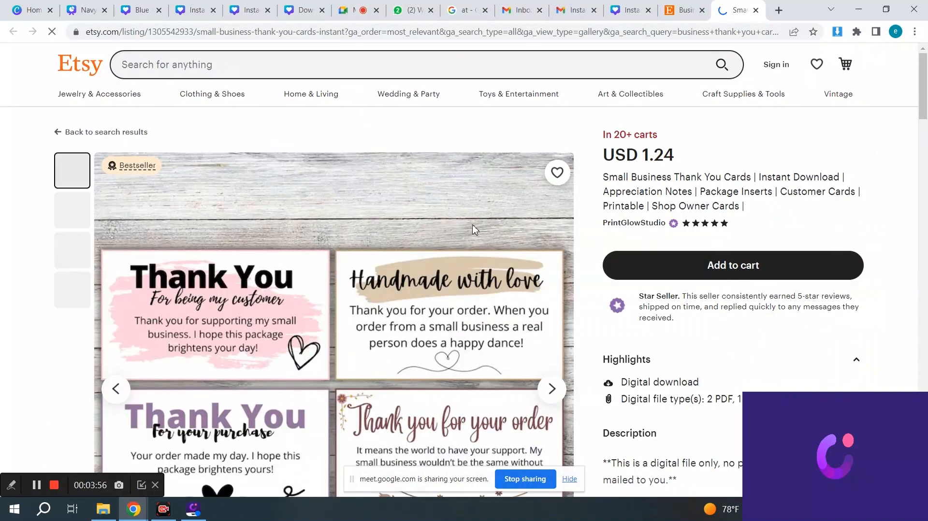
- Examine the card designs, price, highlights and description of the PrintGlowStudio thank-you card listing
scroll(474, 229, down, 2)
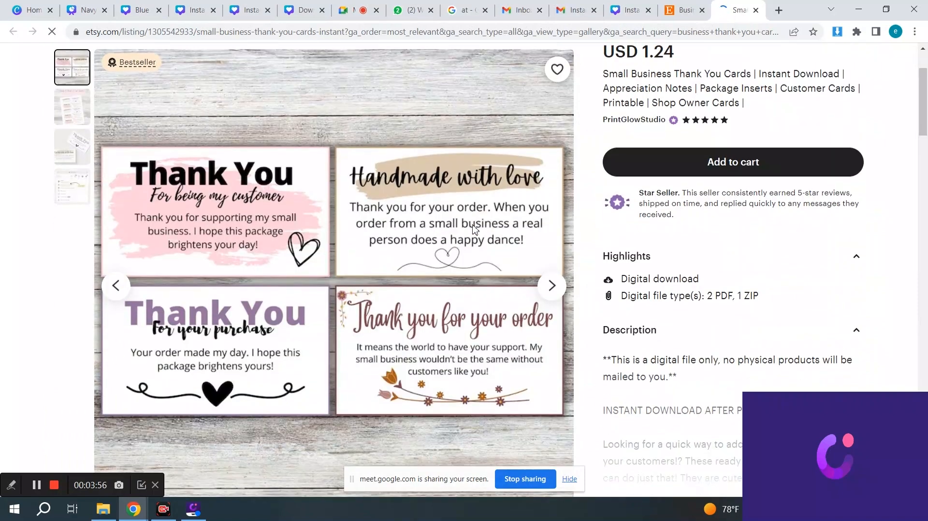
scroll(476, 230, down, 1)
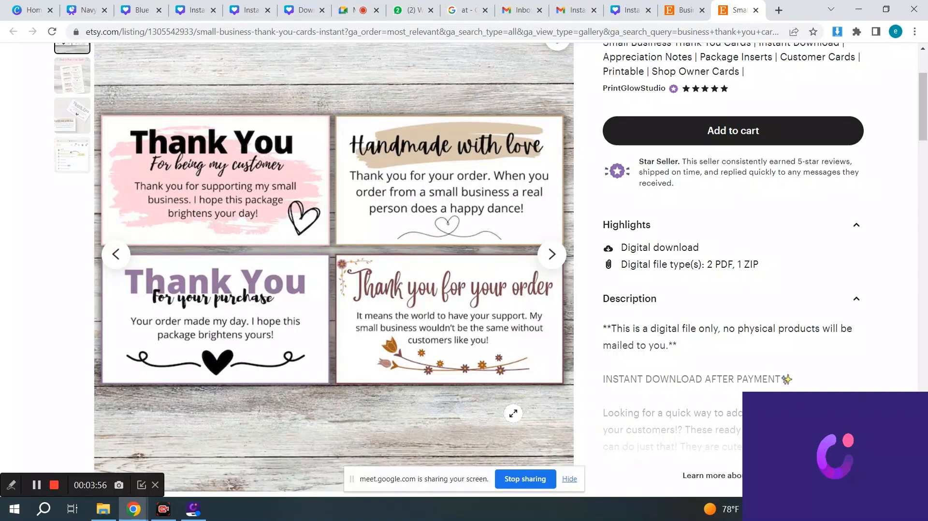
scroll(514, 414, down, 2)
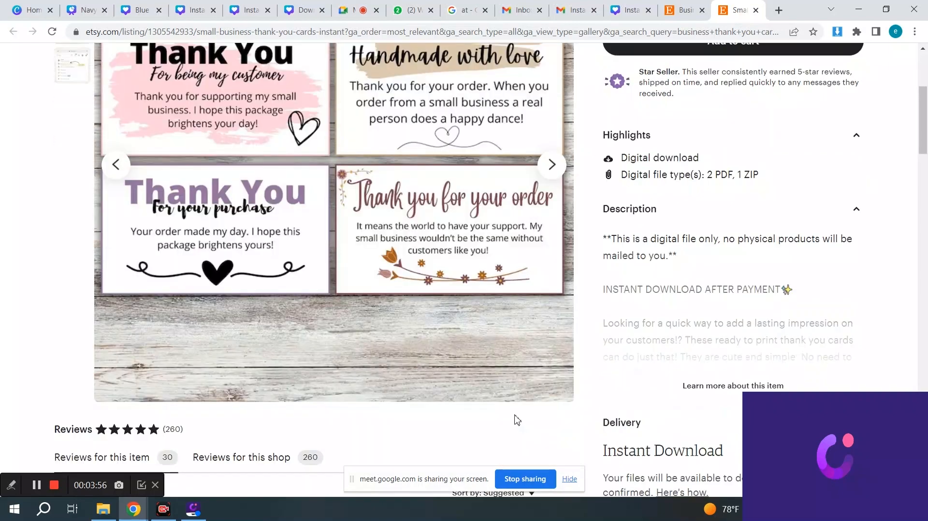
scroll(516, 420, up, 2)
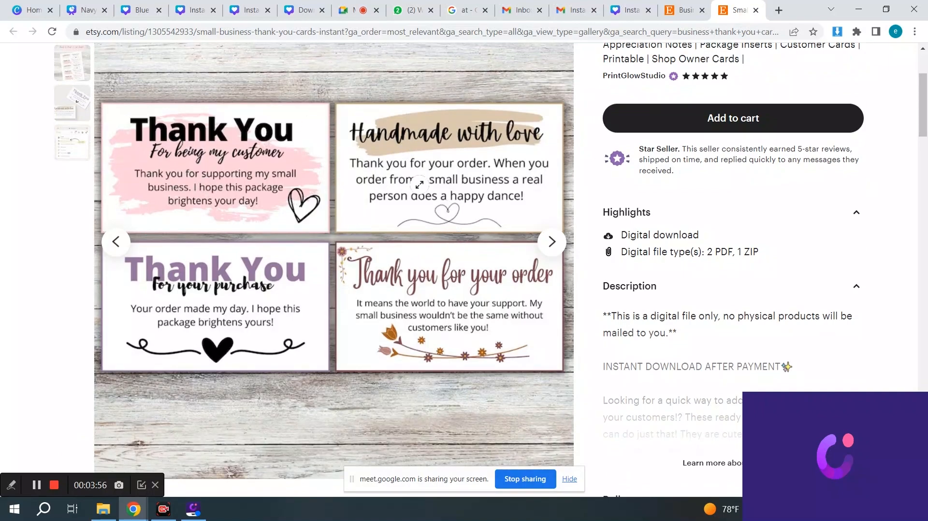
scroll(290, 160, up, 3)
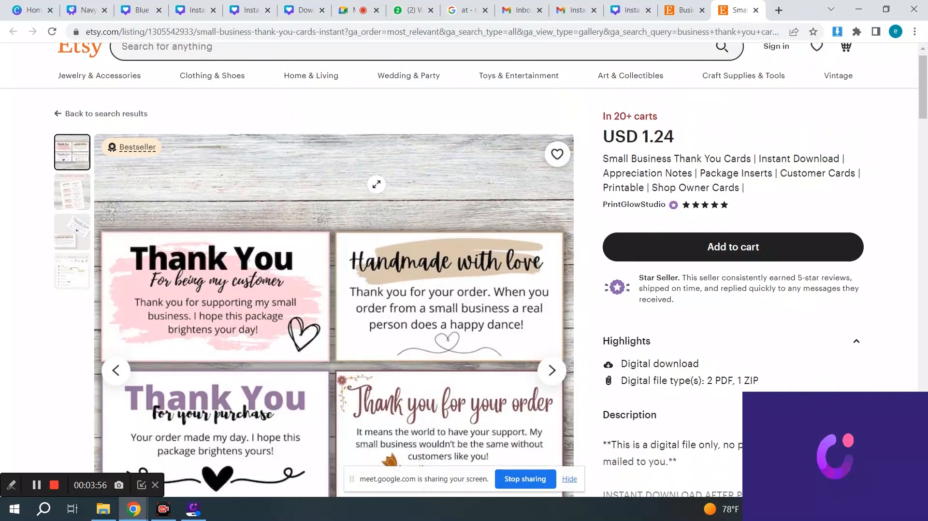
scroll(194, 135, down, 1)
scroll(183, 122, up, 1)
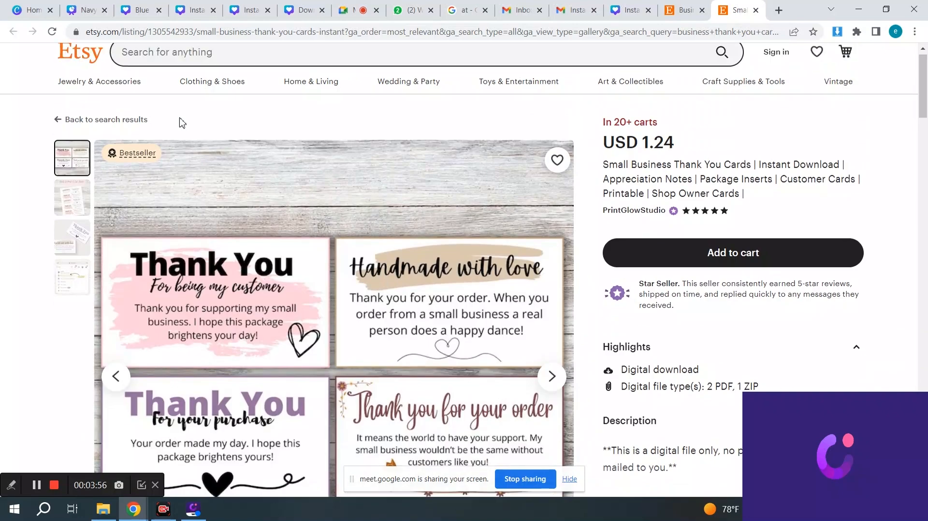
- Return to the search results and open TrendyCreativeDesign's "Small Business Thank You Card Template" listing with the black logo circle
click(62, 123)
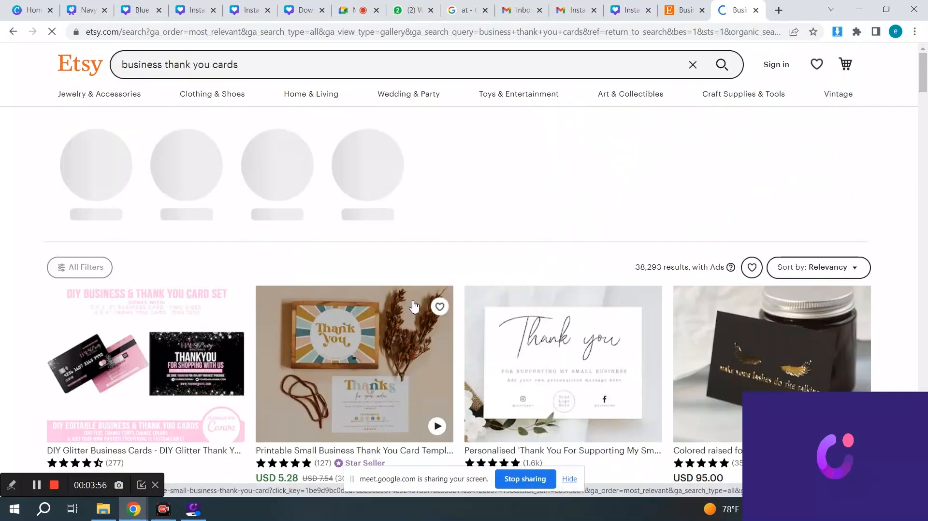
scroll(386, 290, down, 10)
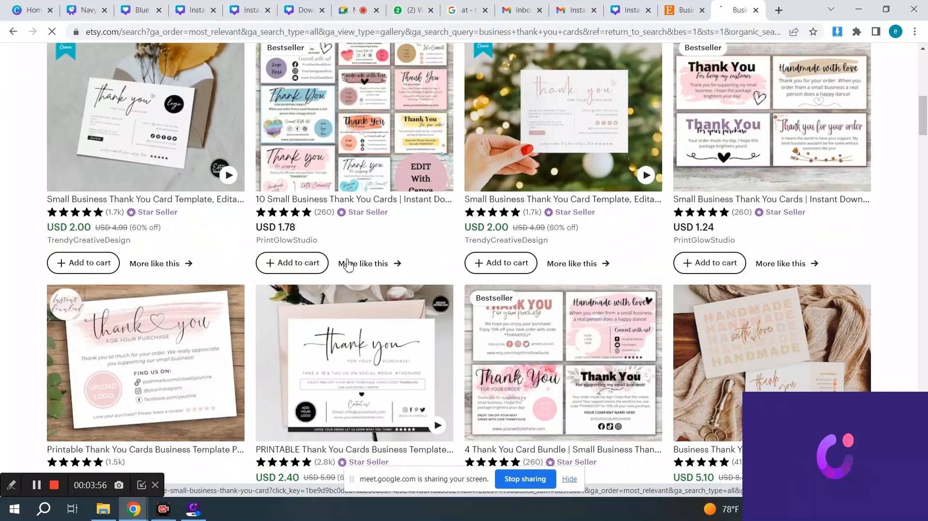
click(160, 118)
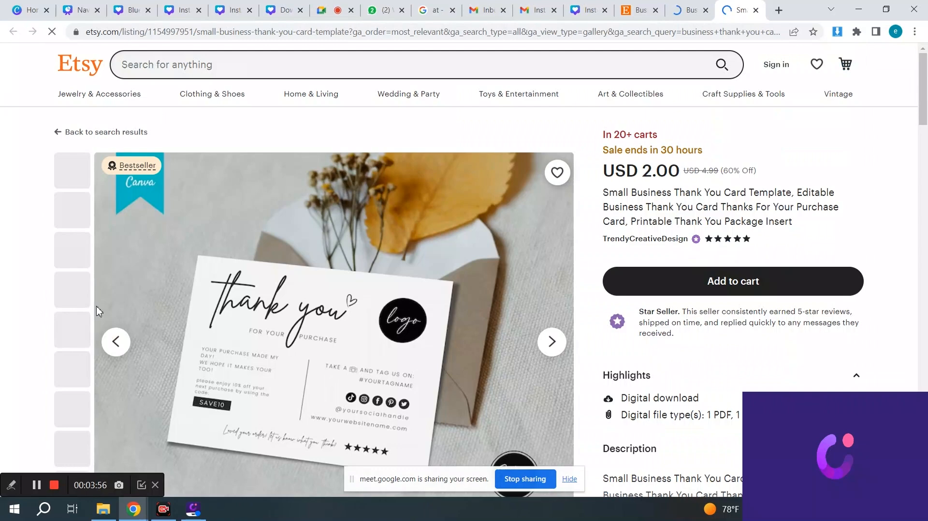
- Examine the design, sale price, file types and description of the TrendyCreativeDesign thank-you card template
scroll(299, 280, down, 2)
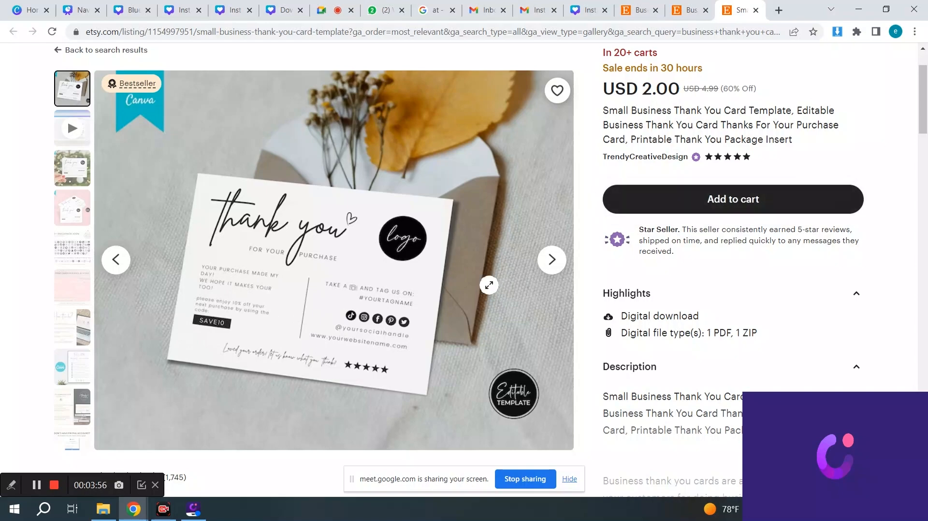
scroll(492, 267, down, 4)
scroll(493, 267, up, 6)
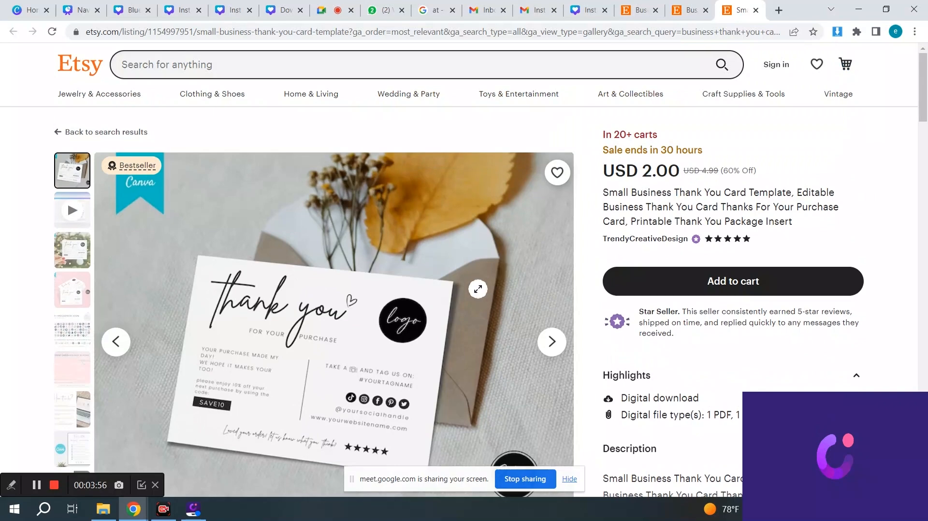
scroll(478, 289, down, 1)
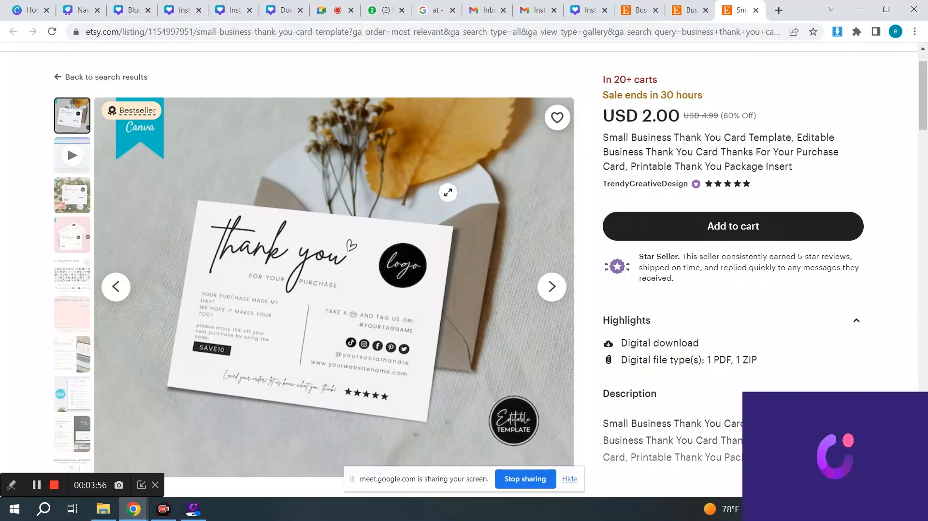
scroll(448, 192, up, 1)
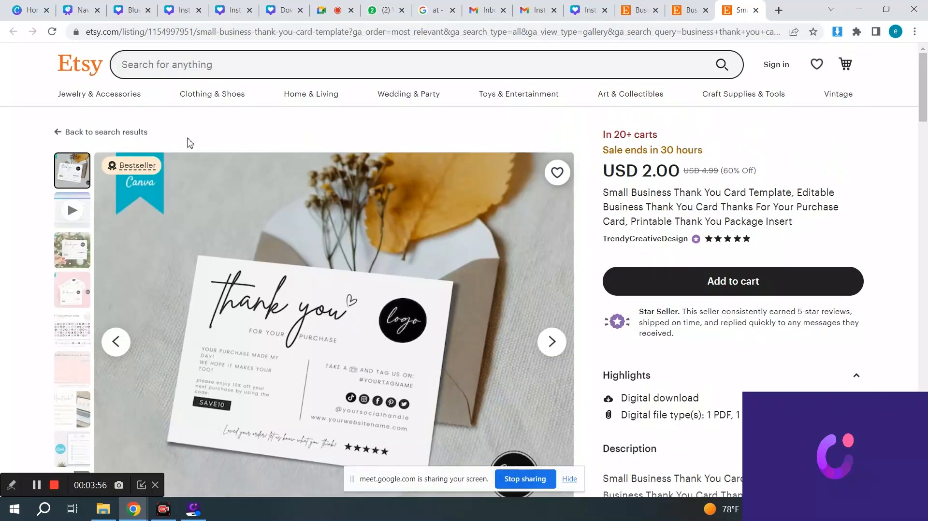
- Return to the search results and open DayOneCreative's "Business Thank You Card Editable" listing with the "Handmade with love" design
click(75, 138)
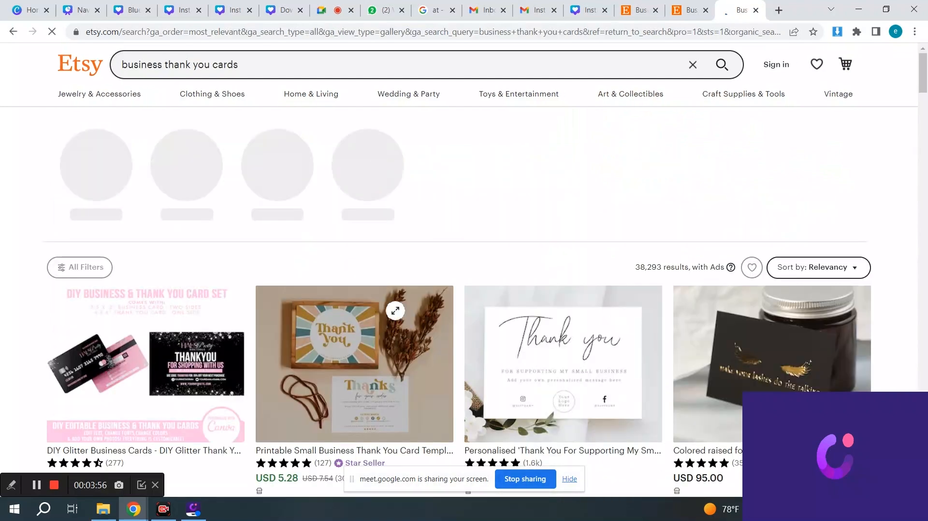
scroll(400, 339, down, 2)
scroll(400, 342, down, 8)
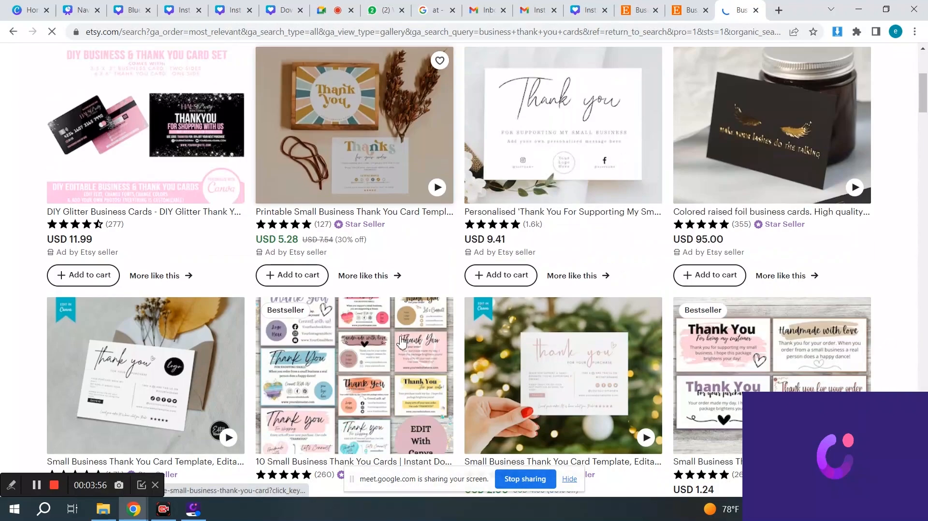
scroll(401, 342, down, 2)
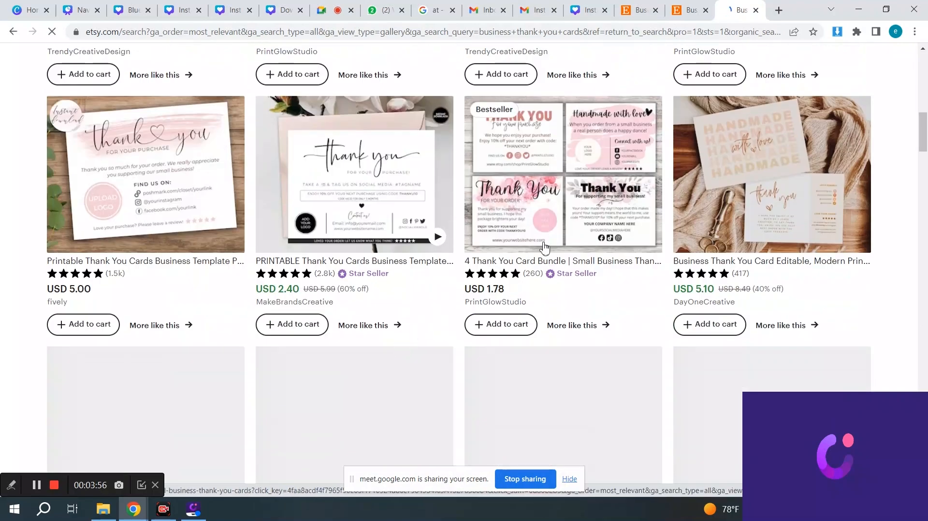
click(755, 166)
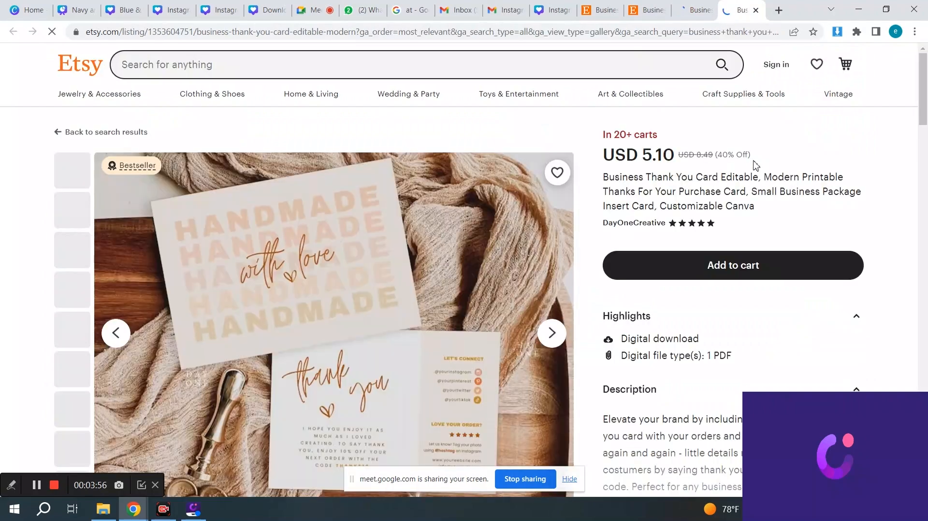
- Review the DayOneCreative listing's details and browse its product images up to the "Fully Editable Canva Template" picture
scroll(489, 226, down, 2)
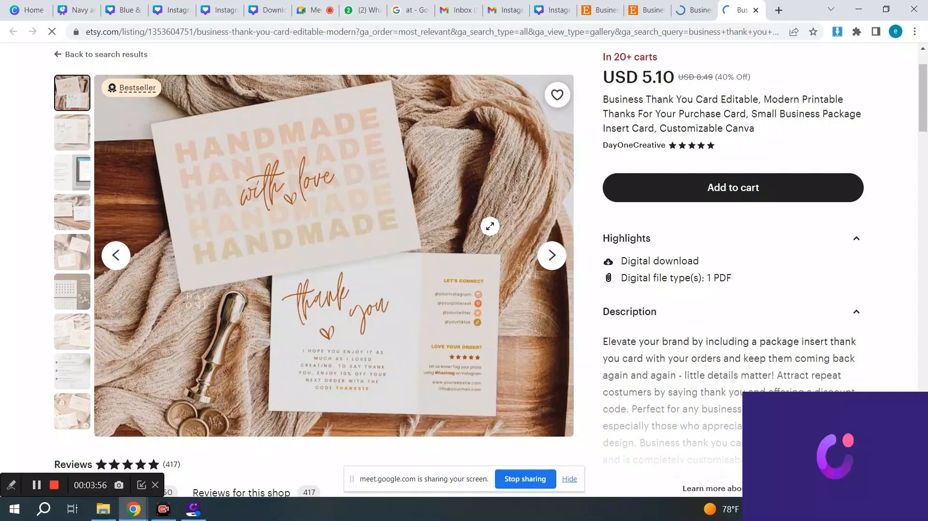
scroll(490, 226, down, 1)
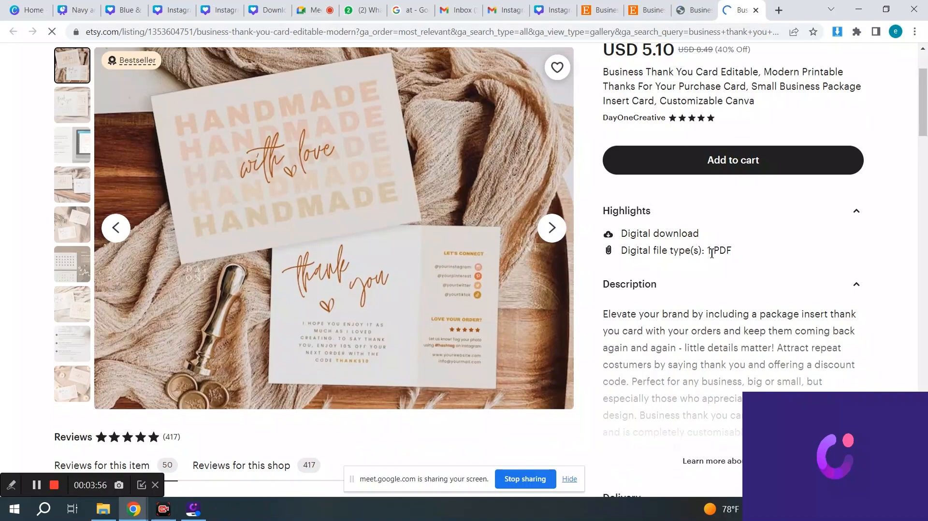
click(555, 231)
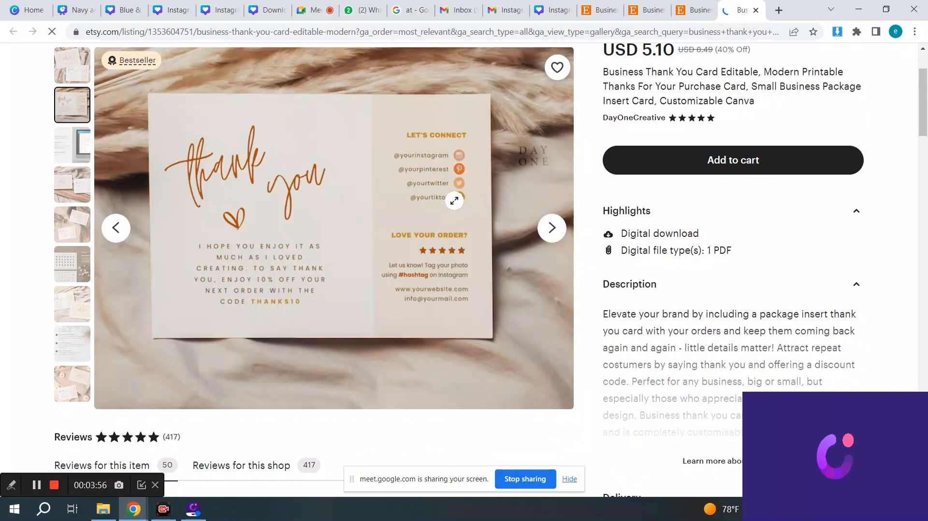
click(552, 228)
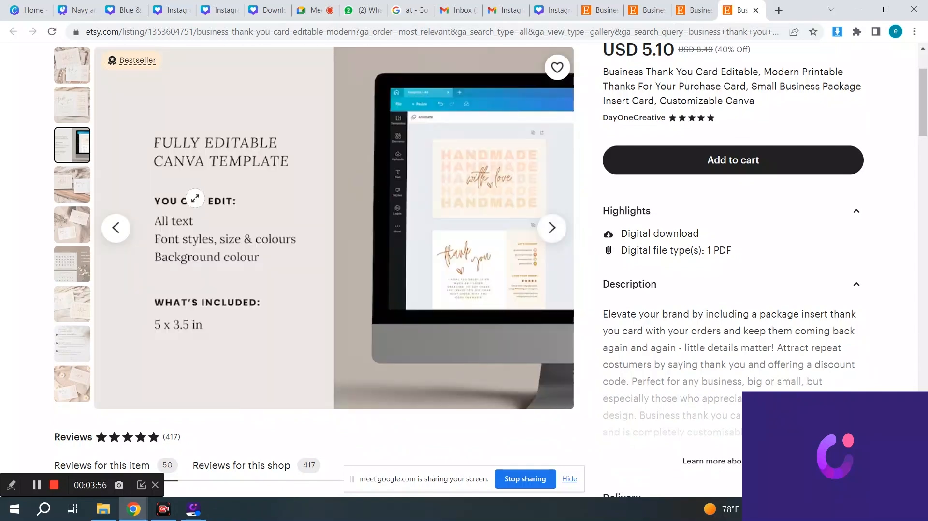
- Return to the search results and open MakeBrandsCreative's "EDITABLE Business Thank You Card Printable" listing with the boho design
scroll(277, 167, up, 2)
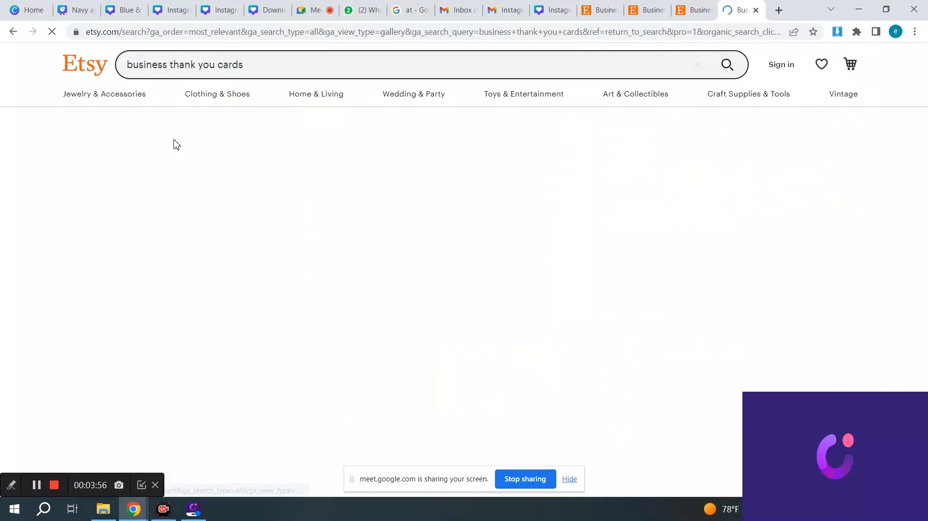
scroll(420, 292, down, 20)
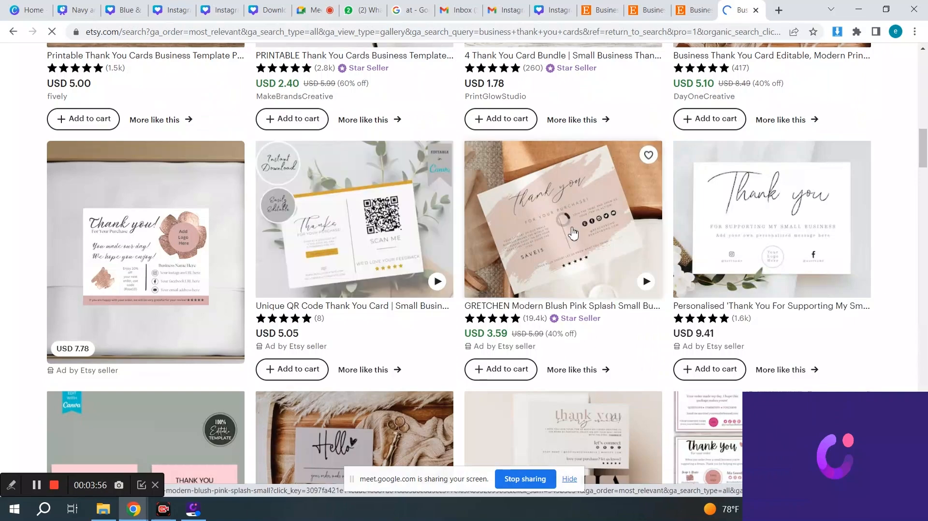
scroll(587, 237, down, 1)
scroll(586, 236, down, 3)
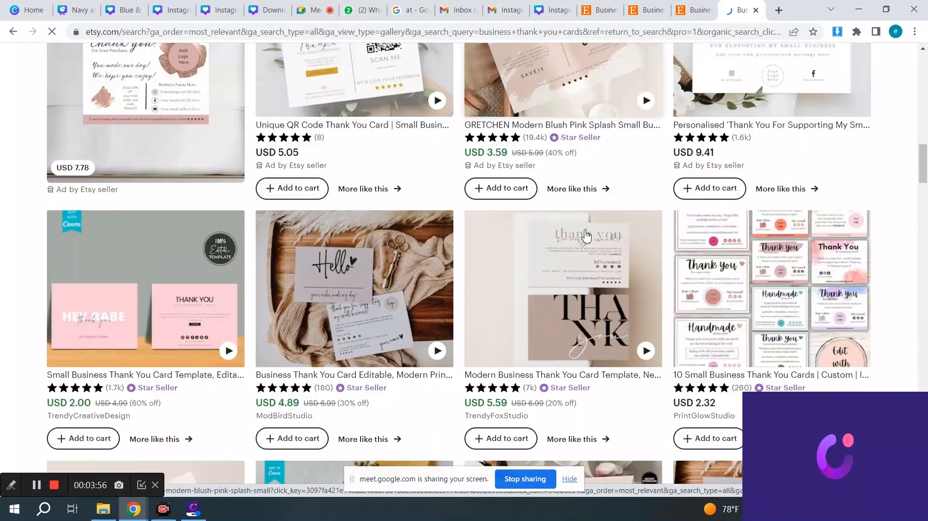
scroll(586, 237, down, 3)
scroll(587, 236, down, 4)
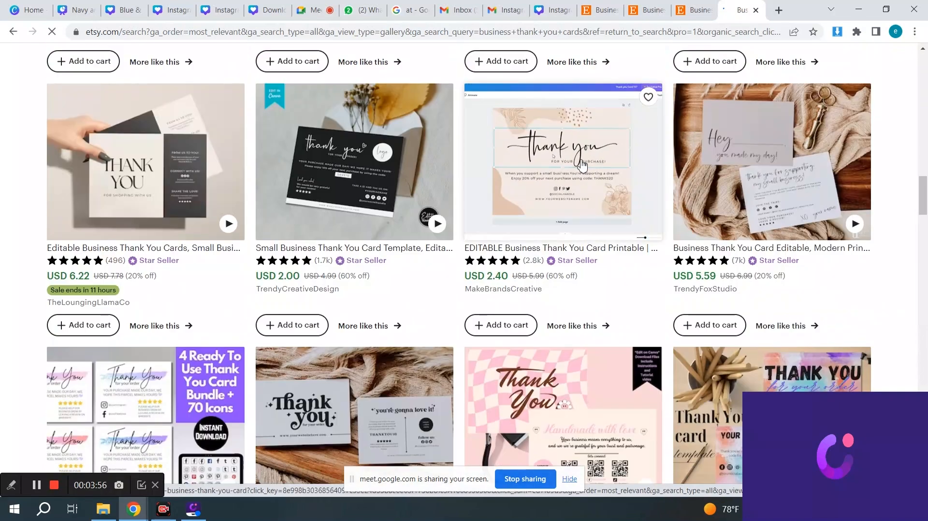
click(583, 166)
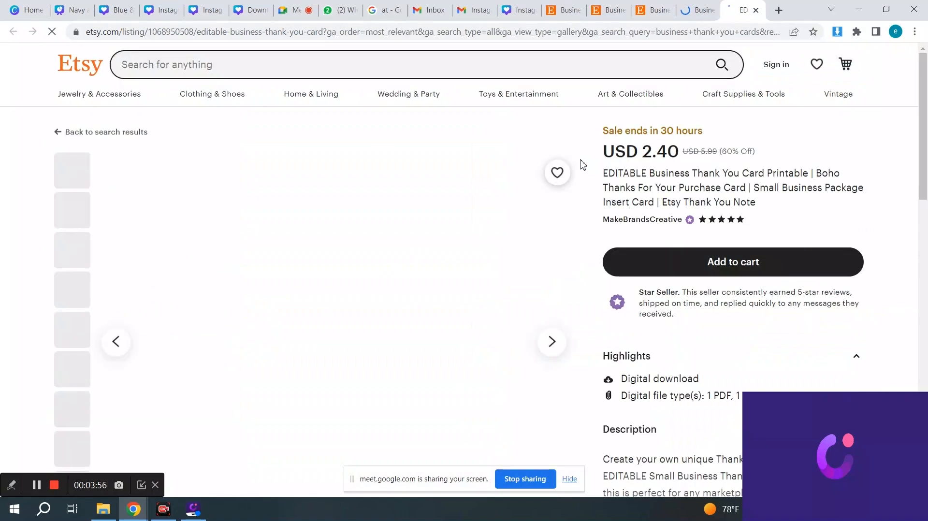
- Examine the MakeBrandsCreative thank-you card's design, sale price, file types and description
scroll(446, 237, down, 2)
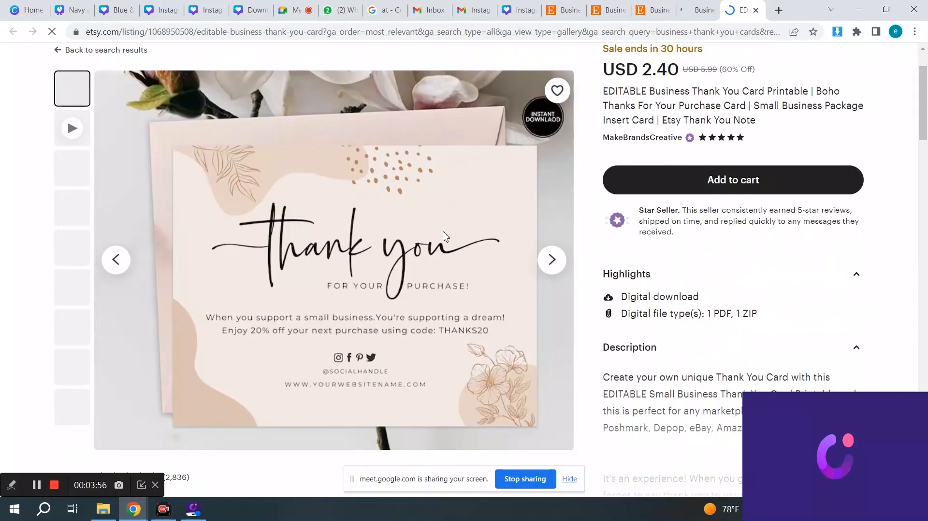
scroll(445, 236, down, 1)
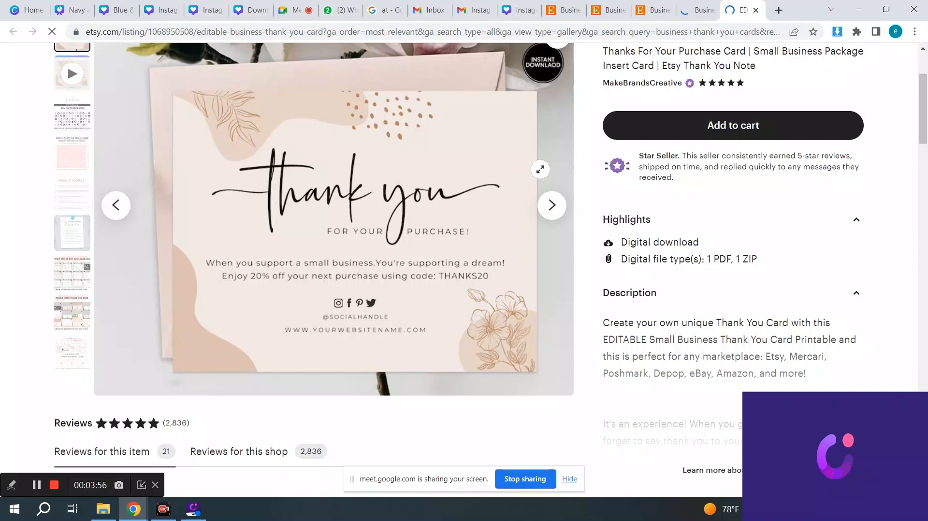
scroll(540, 169, up, 2)
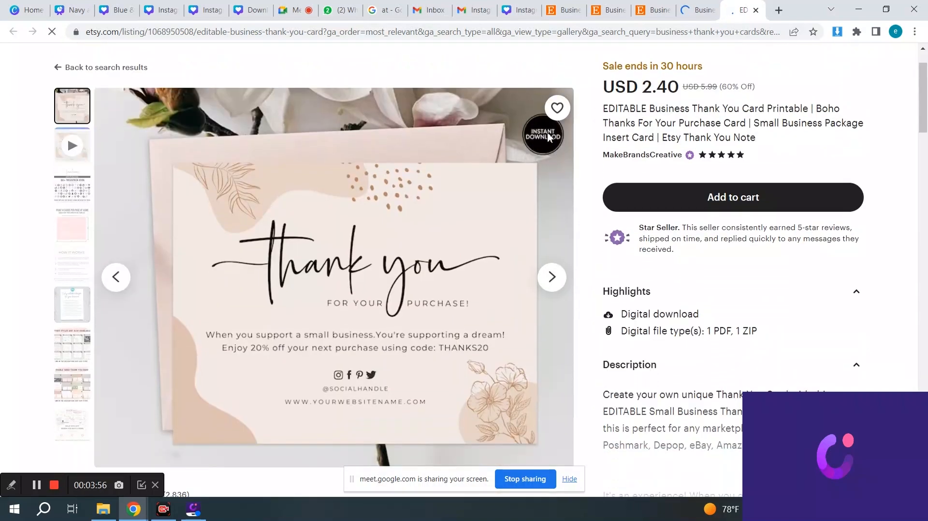
scroll(550, 138, down, 1)
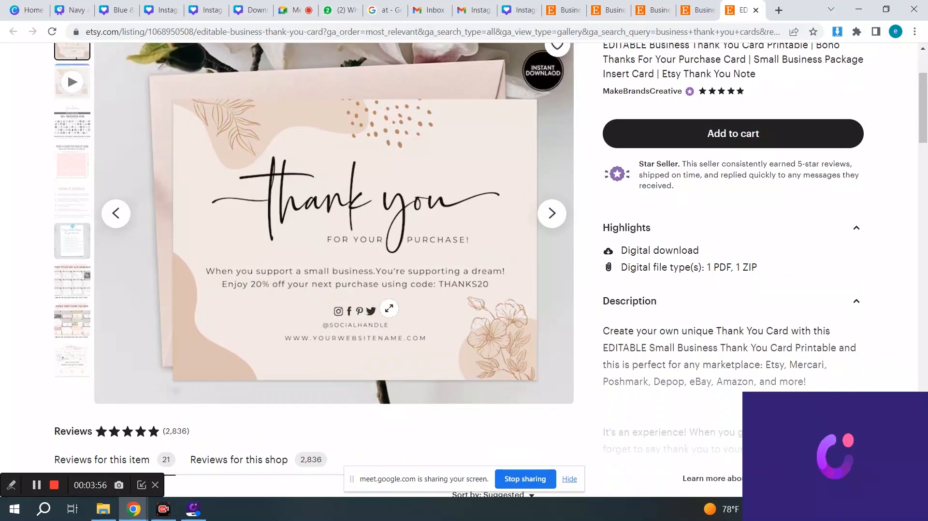
- Return to the "business thank you cards" search results and look through the other thank-you card designs
scroll(409, 251, up, 3)
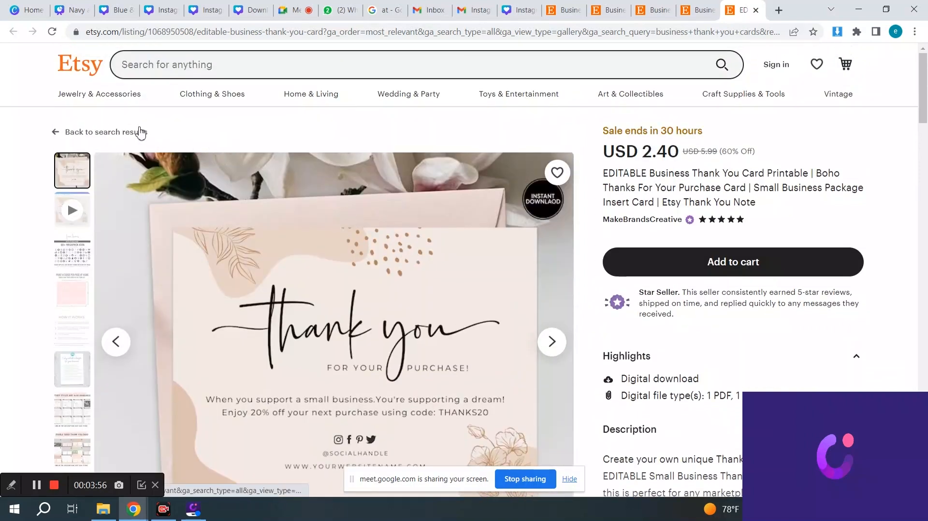
click(140, 132)
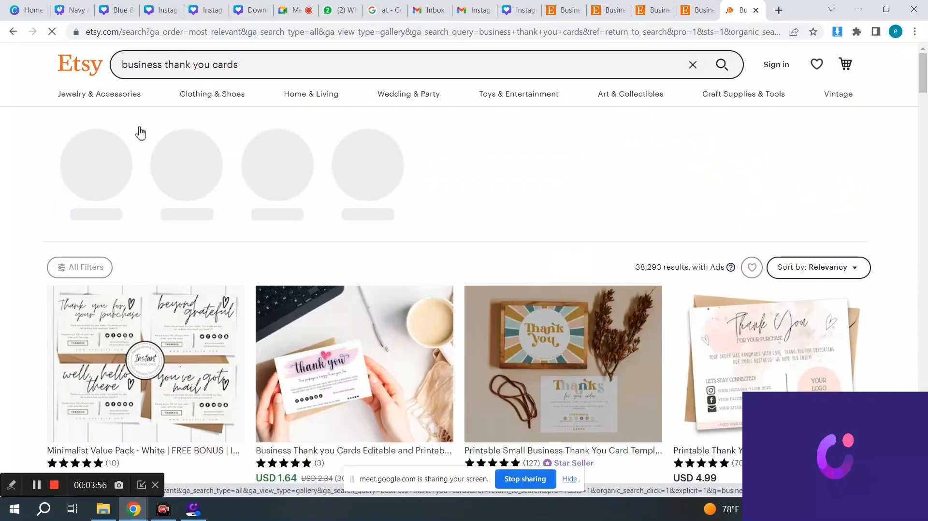
scroll(479, 324, down, 3)
scroll(480, 322, down, 12)
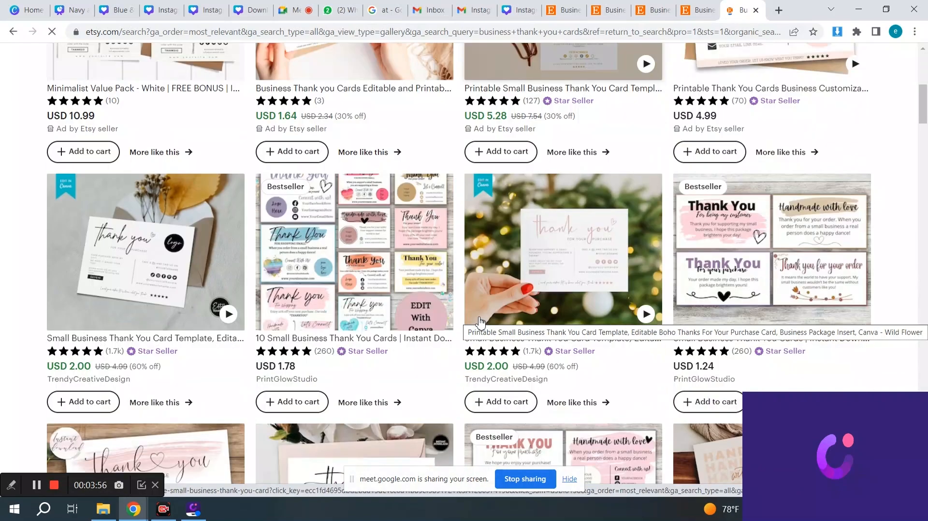
scroll(480, 323, down, 7)
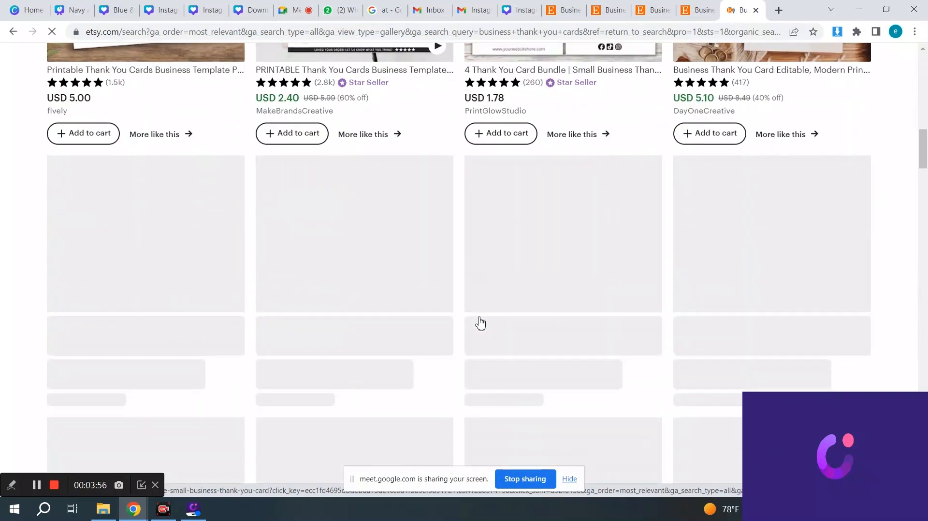
scroll(480, 323, down, 7)
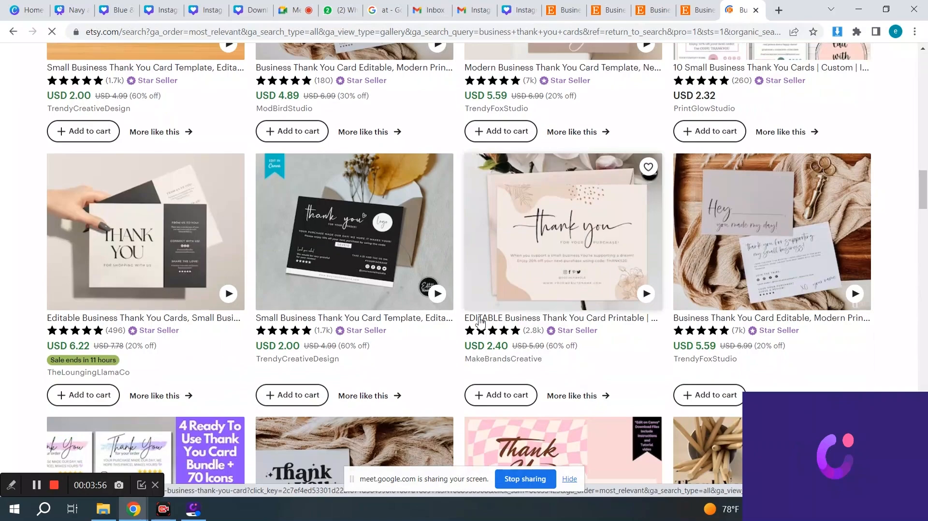
scroll(481, 323, down, 3)
scroll(481, 323, up, 20)
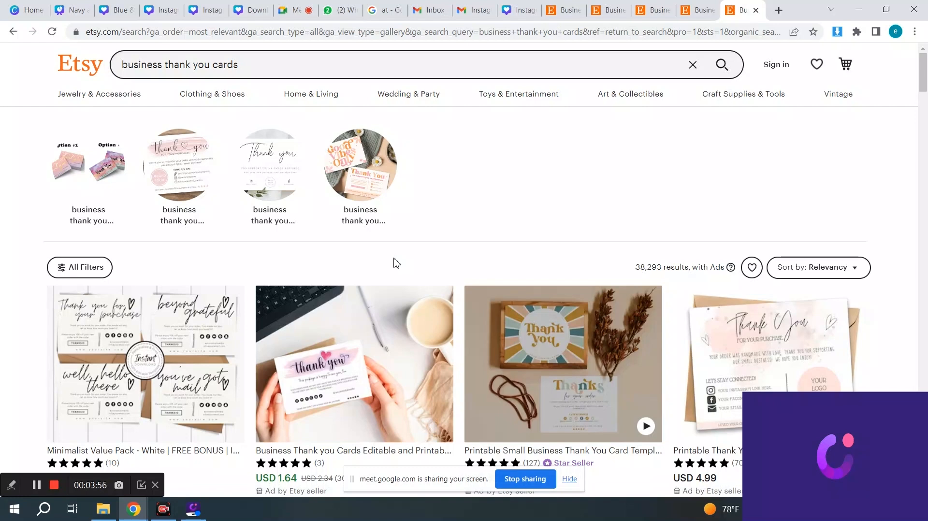
- Switch to the Canva home page and search its templates for "pinterest"
click(27, 9)
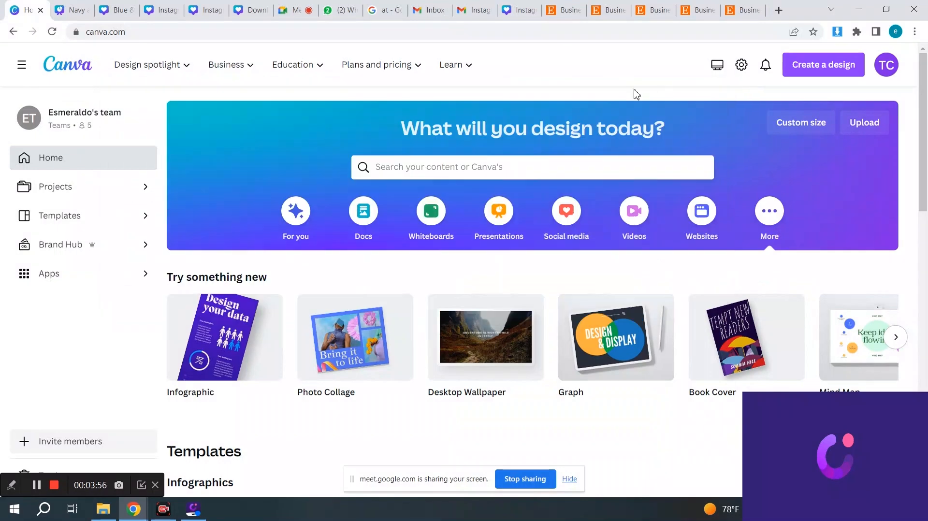
click(496, 169)
text(pintere)
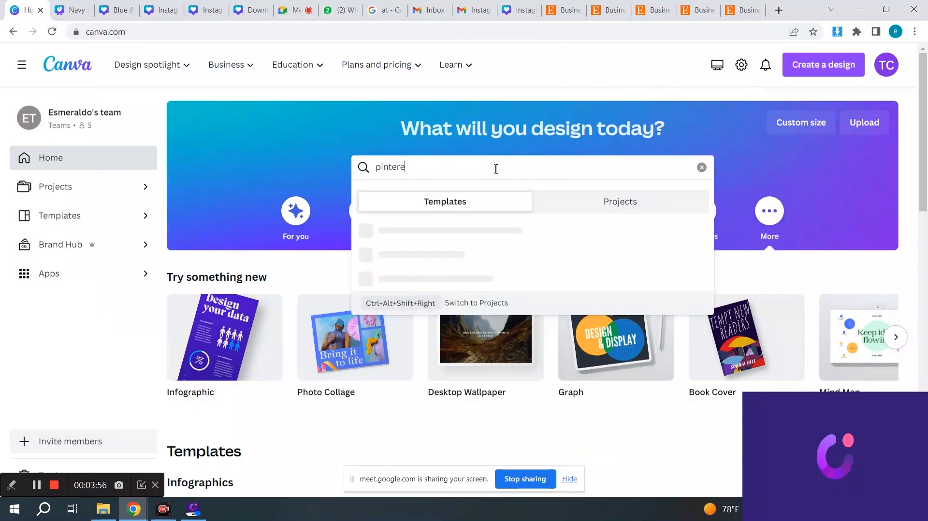
text(st)
key(Return)
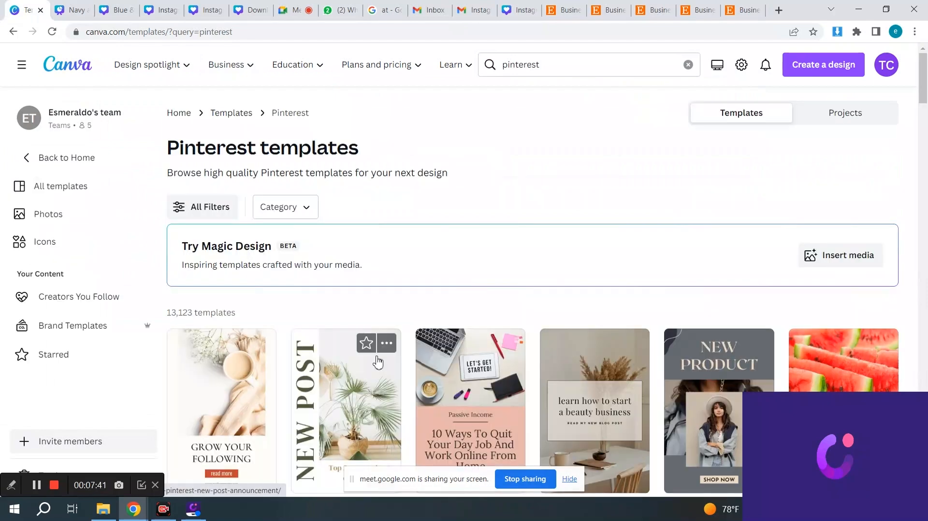
- Browse the Pinterest Pin templates, comparing their layouts, topics and styles
scroll(378, 362, down, 6)
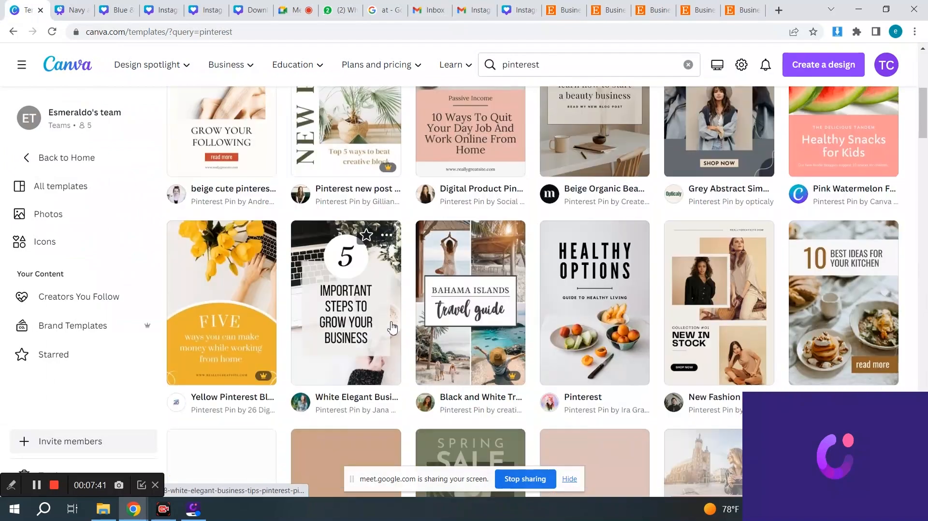
scroll(392, 329, down, 5)
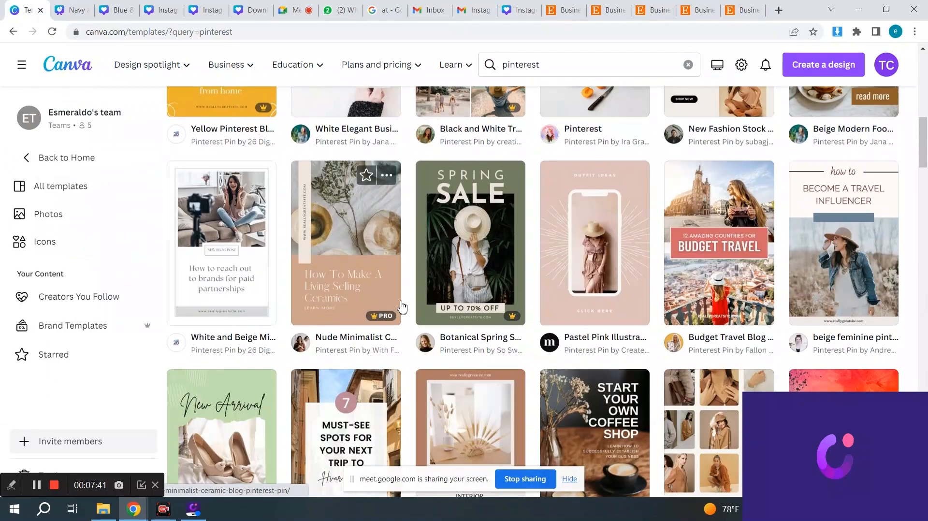
scroll(401, 307, down, 6)
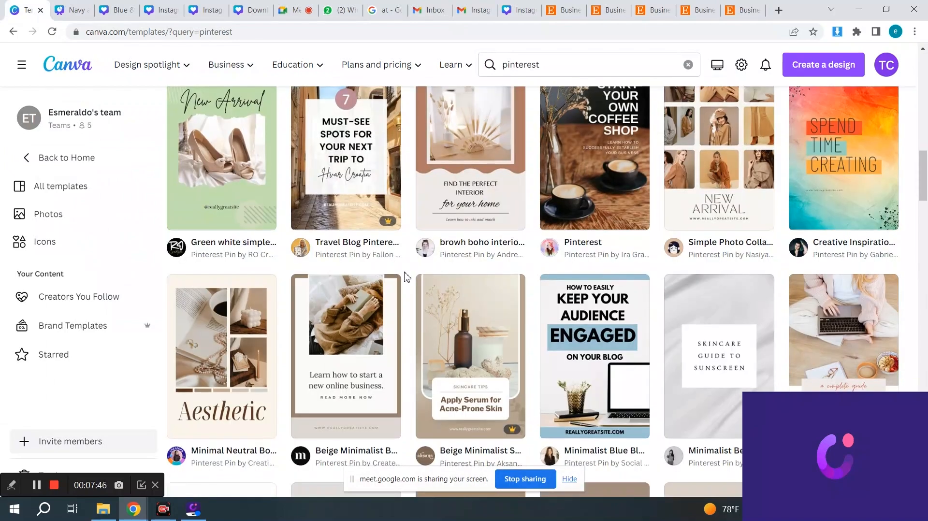
scroll(405, 278, down, 9)
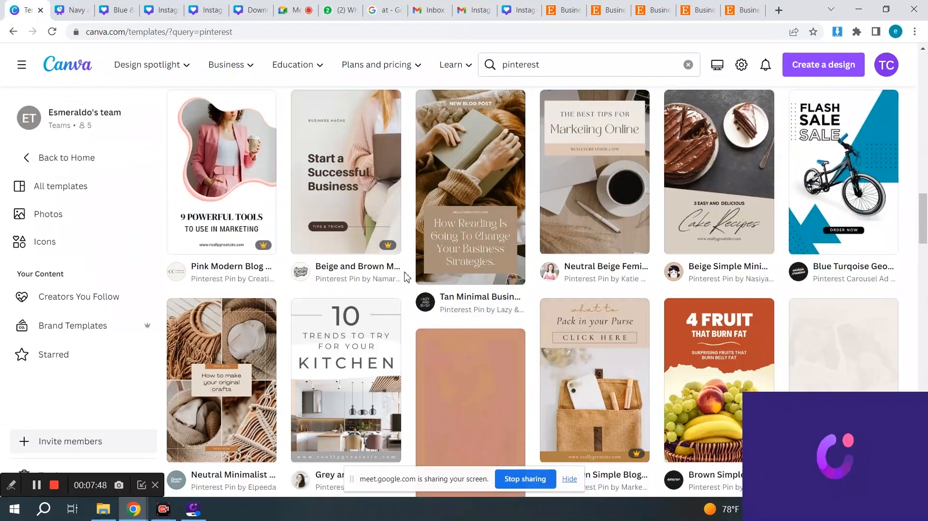
scroll(405, 277, up, 20)
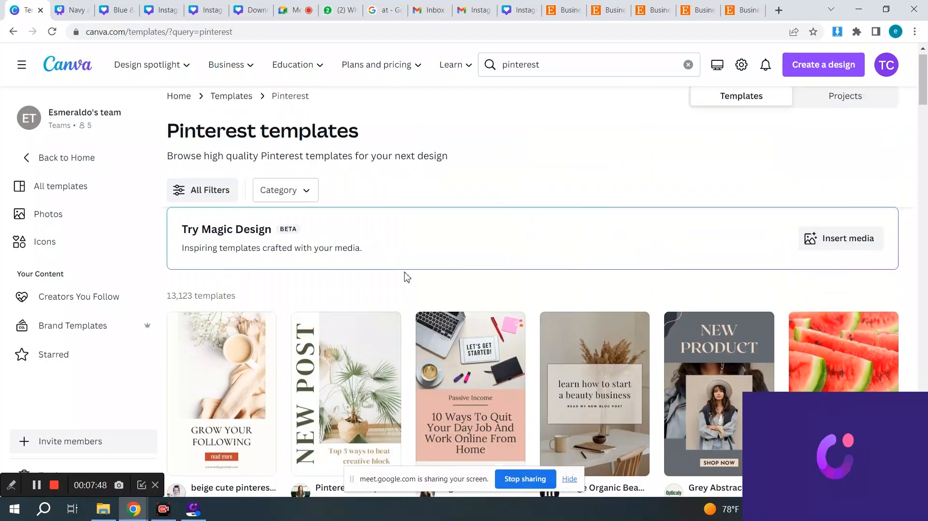
scroll(406, 277, up, 1)
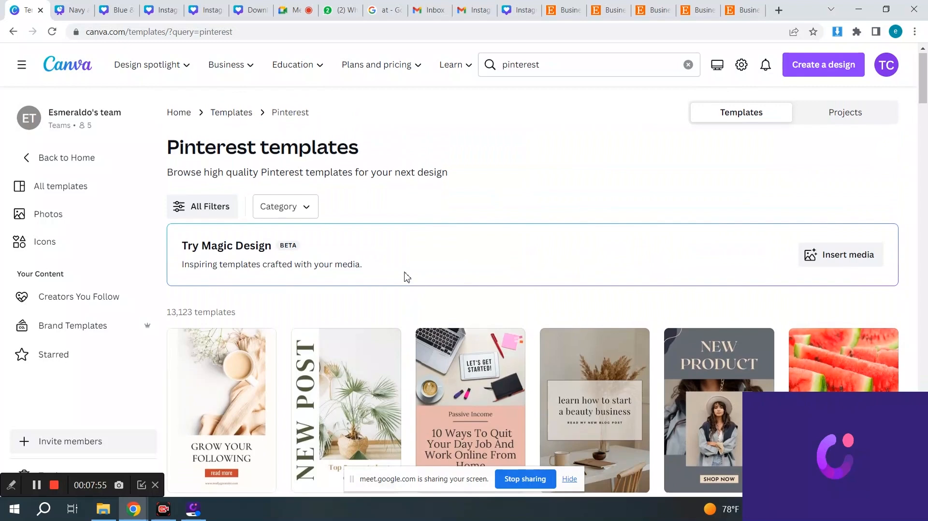
scroll(406, 277, down, 2)
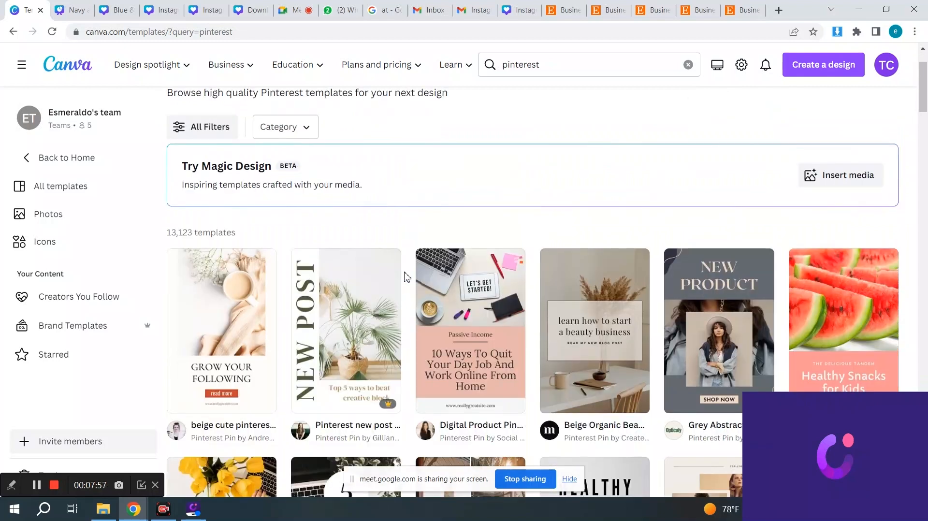
scroll(407, 277, up, 2)
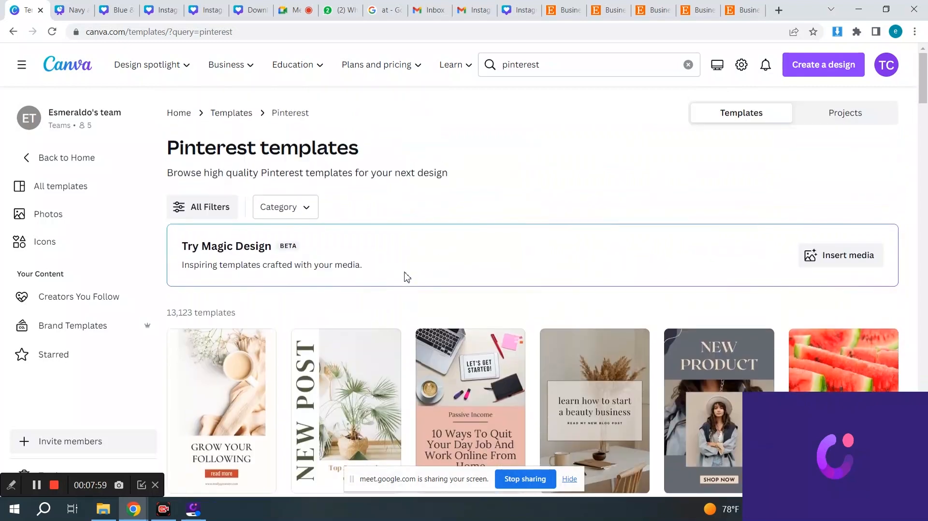
scroll(407, 277, down, 8)
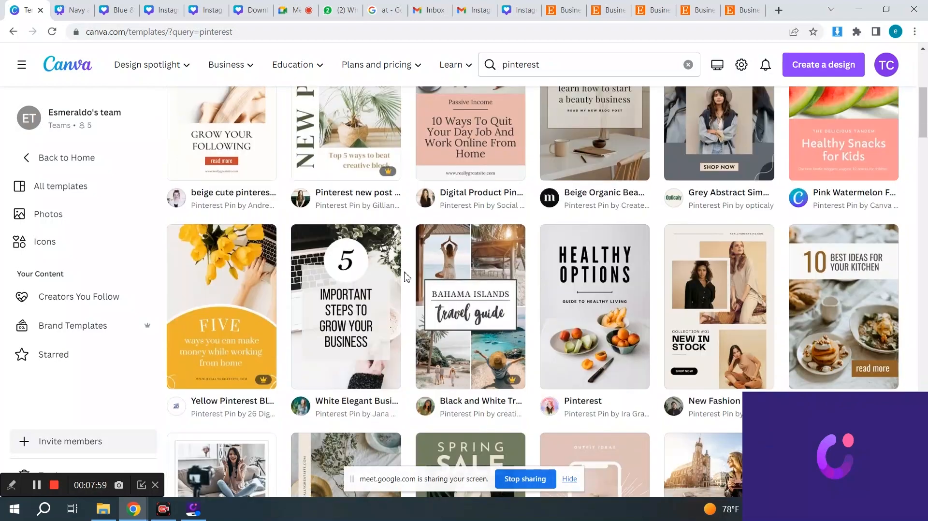
scroll(407, 277, down, 8)
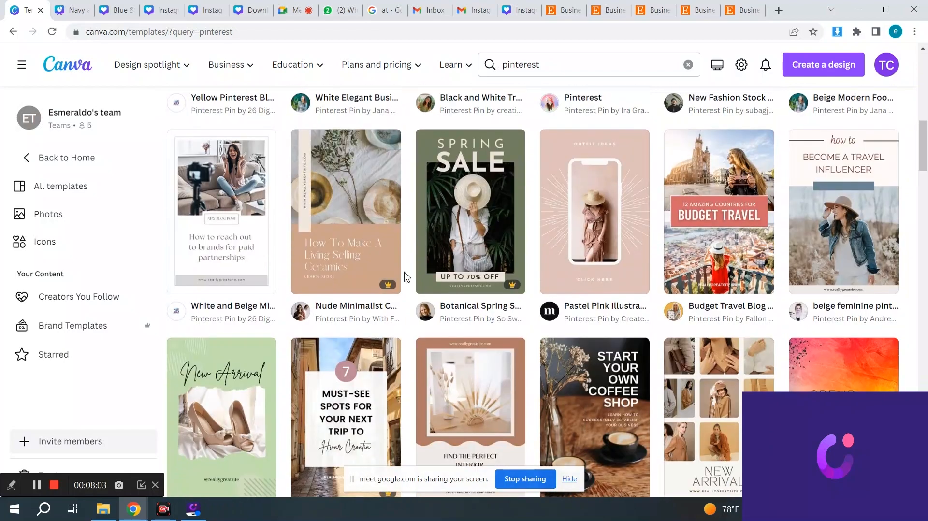
scroll(407, 277, down, 2)
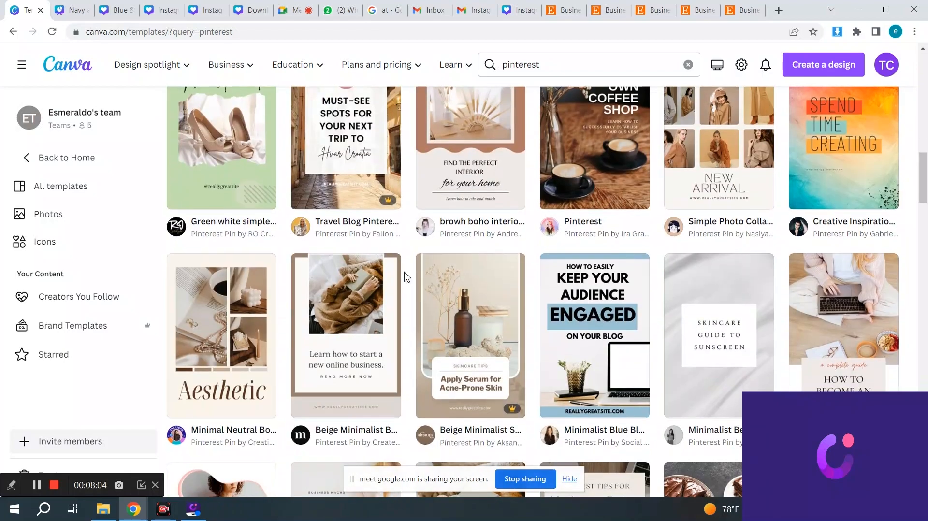
scroll(406, 277, up, 10)
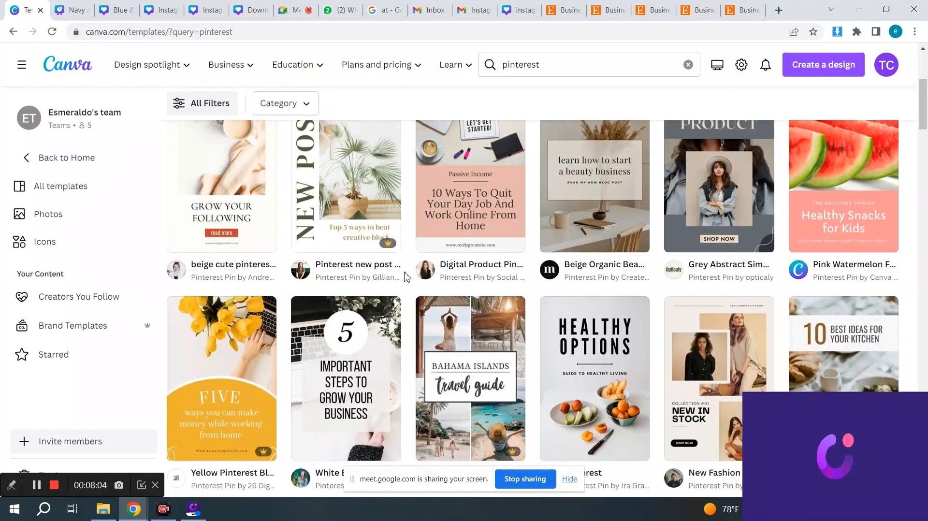
scroll(407, 277, up, 5)
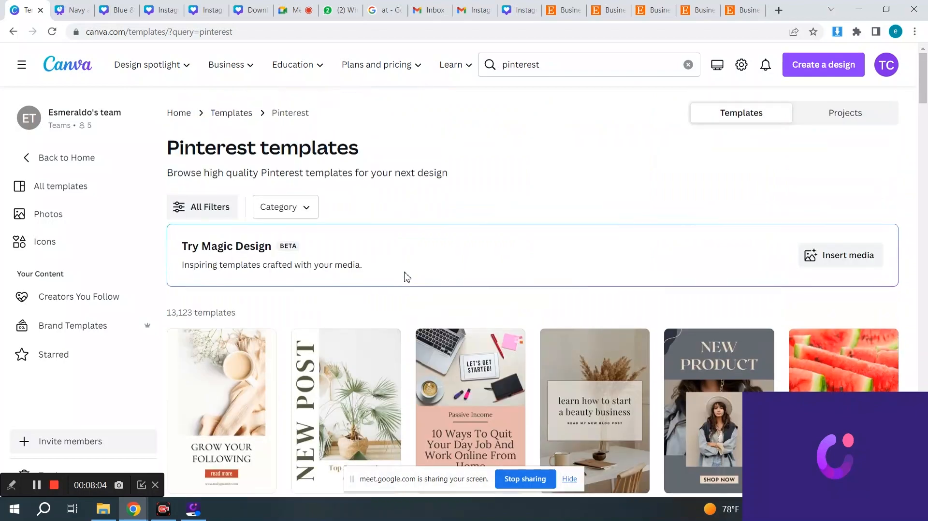
scroll(406, 277, down, 3)
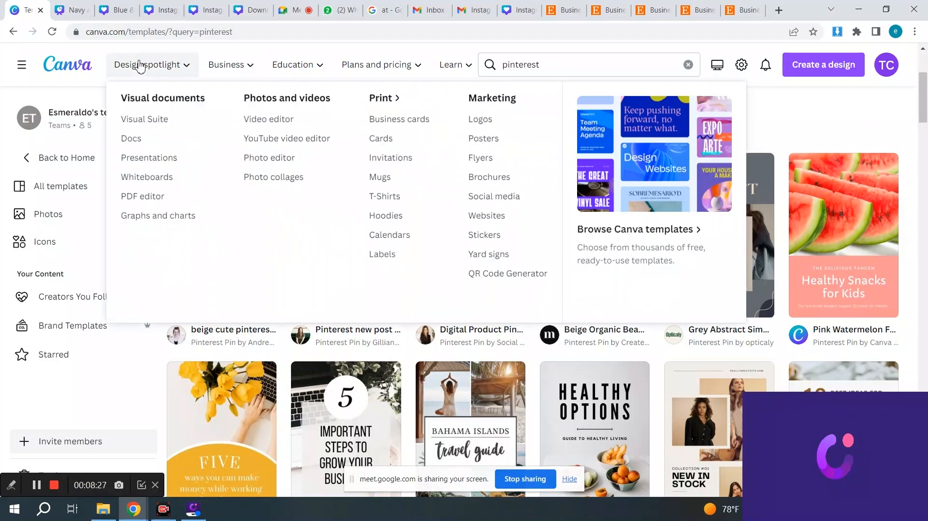
- Close the "Navy and Blue Modern Business Presentation" and "Blue & Brown Modern Sea Be Kind Quote Reminder" design pages
click(75, 5)
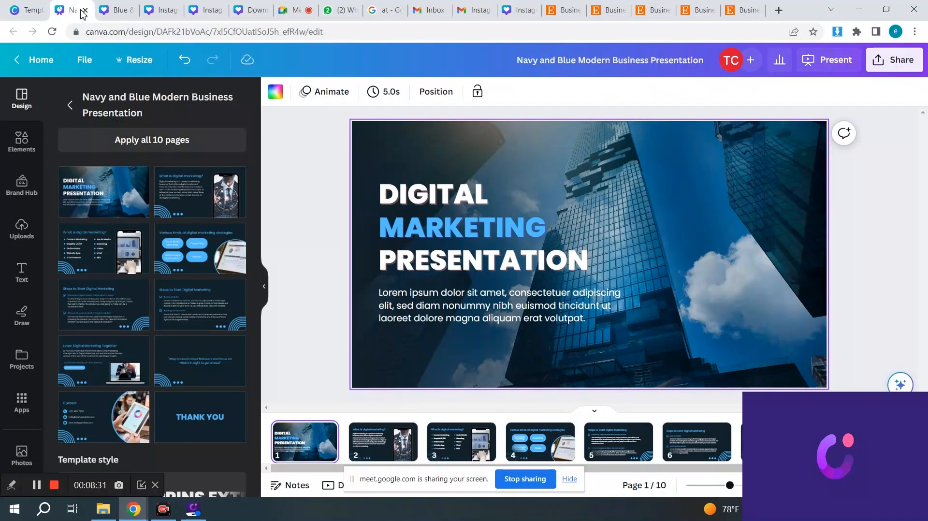
click(85, 11)
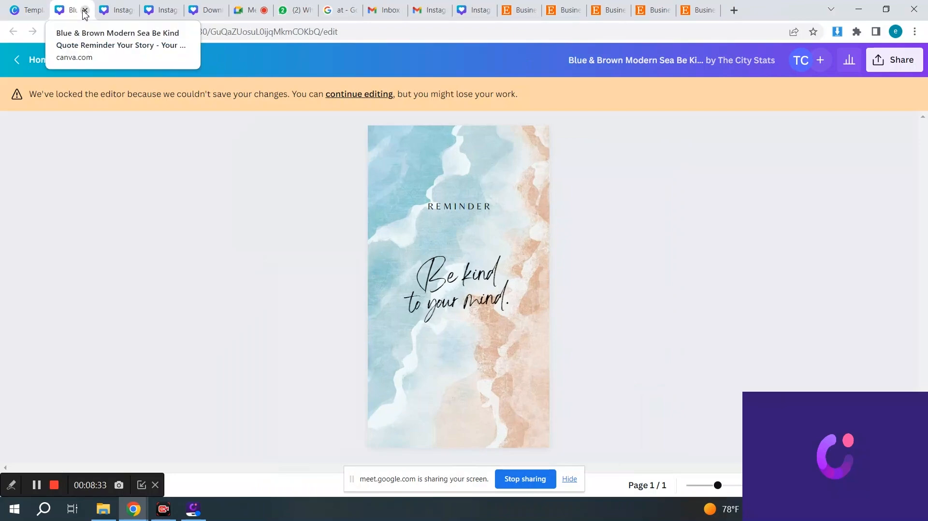
click(85, 11)
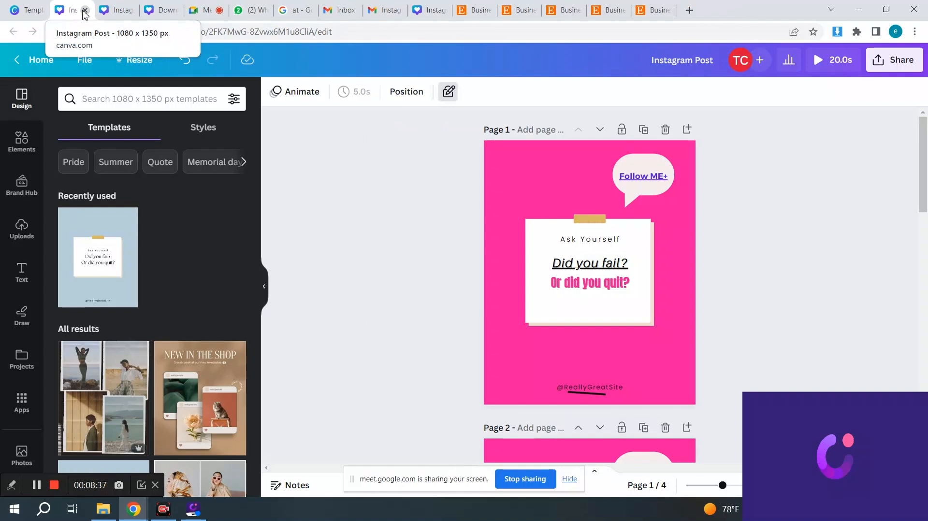
- Check the Google Meet call and the open Canva designs, and close the Instagram Post design
click(203, 10)
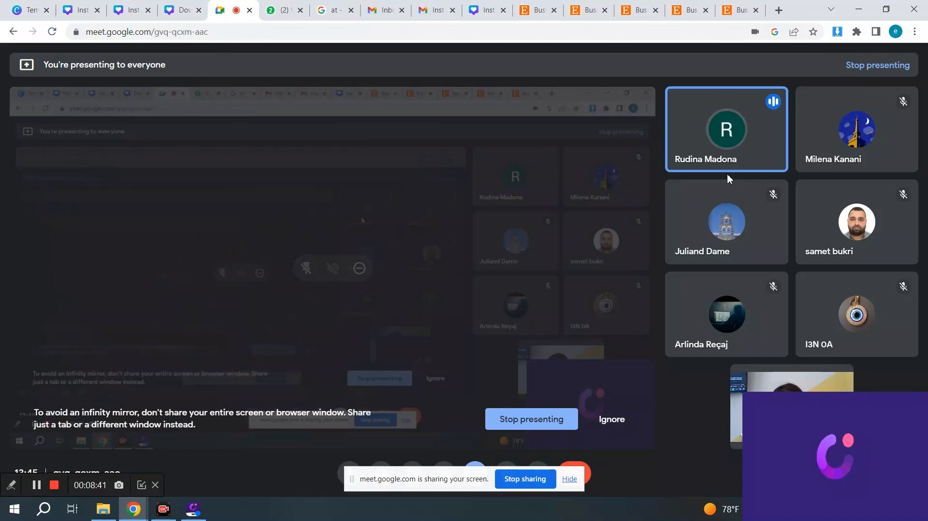
click(171, 8)
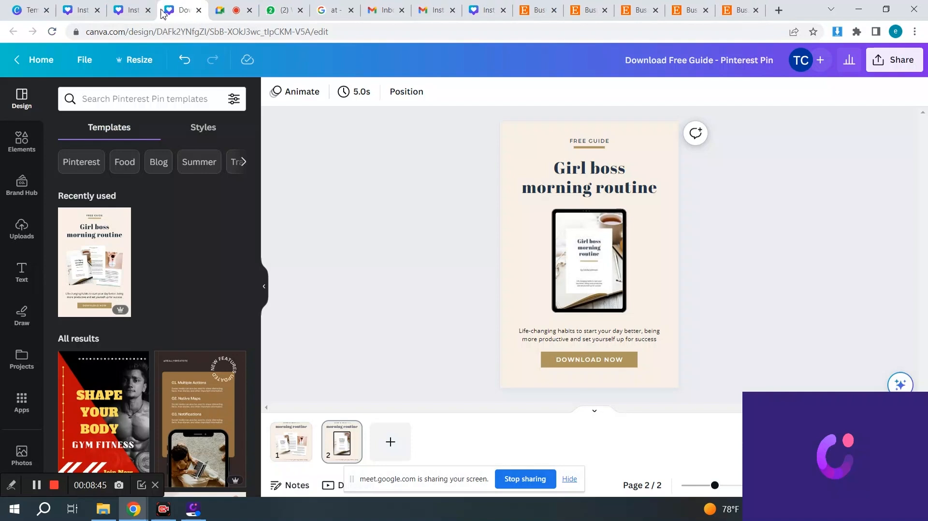
click(130, 11)
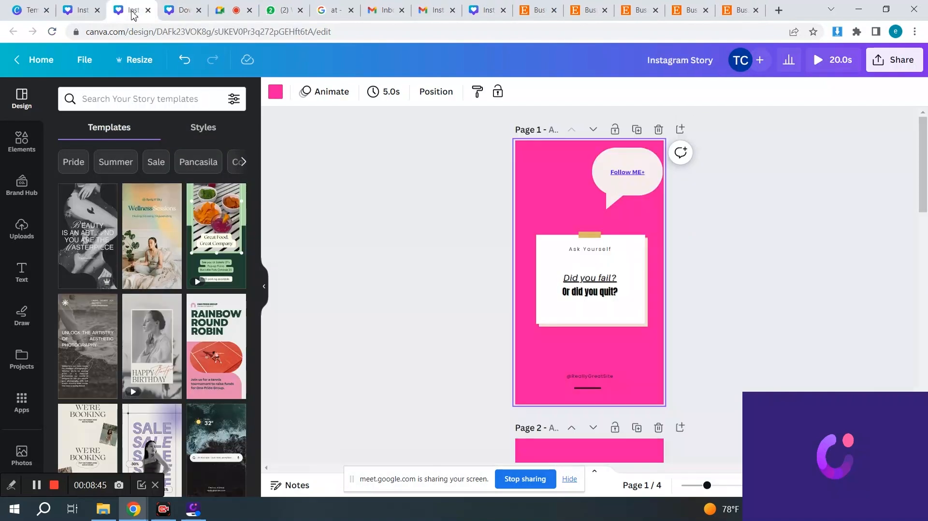
click(97, 11)
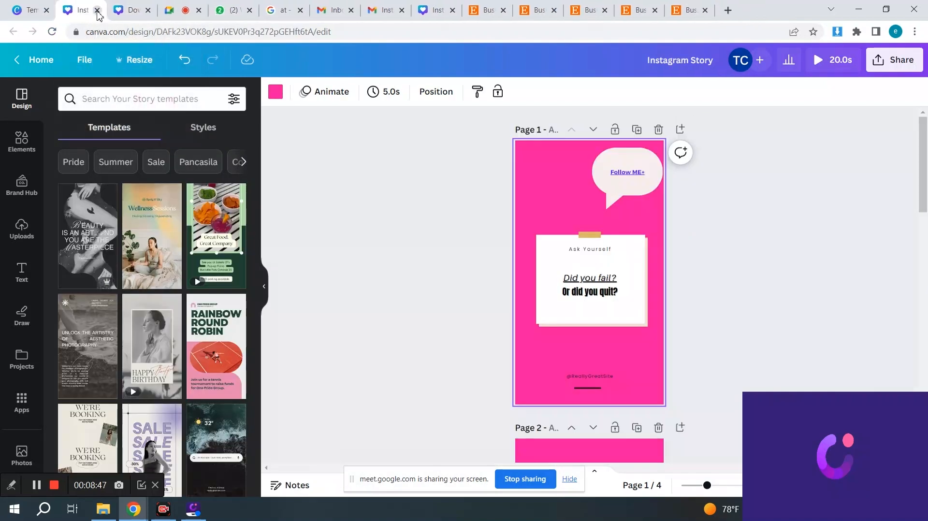
- Leave the Pinterest template results and go back to the Canva home page
click(130, 14)
click(27, 10)
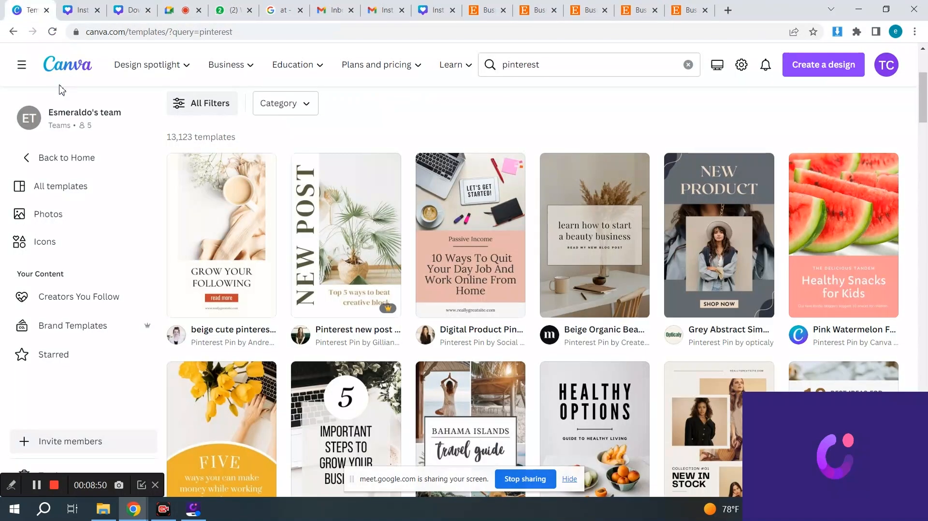
click(50, 160)
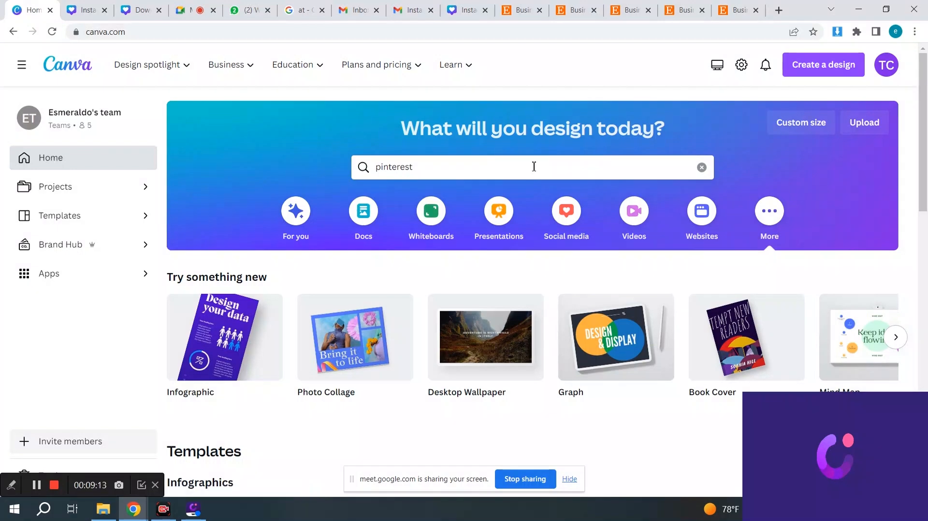
- Start a custom-size design, enter 5.5 by 4.25 as its dimensions, and set the unit to inches
click(802, 124)
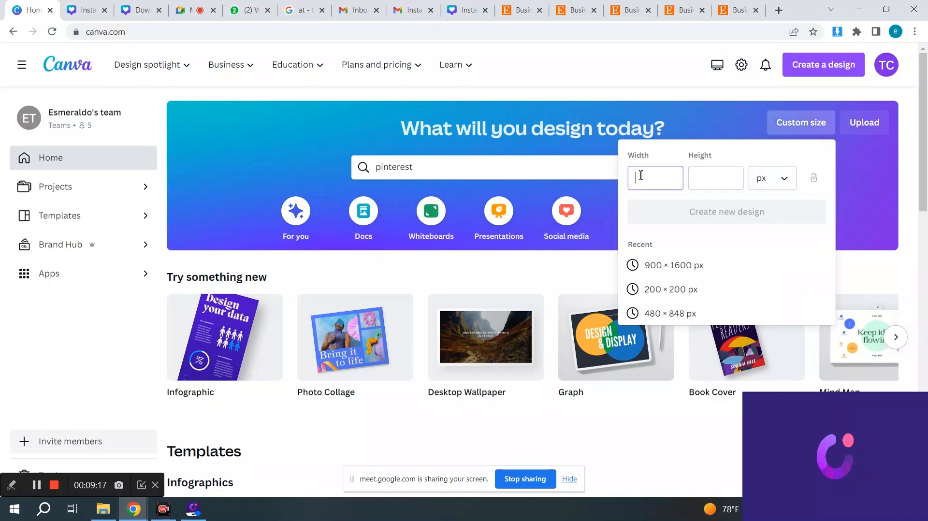
text(5.5)
click(700, 181)
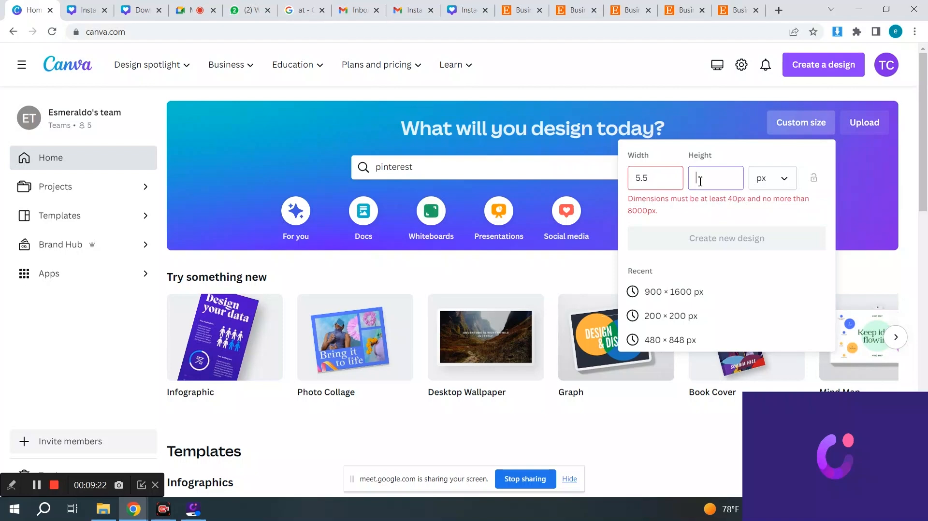
text(4.25)
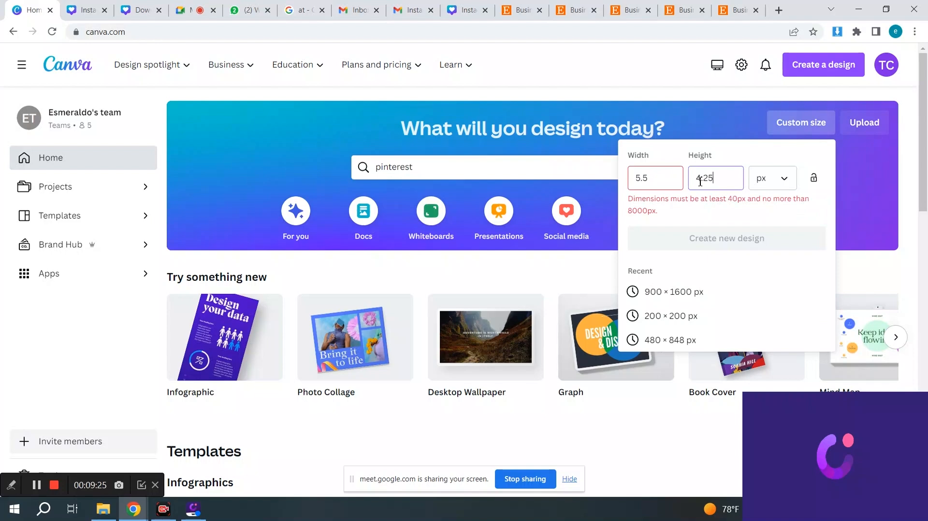
click(779, 185)
click(769, 235)
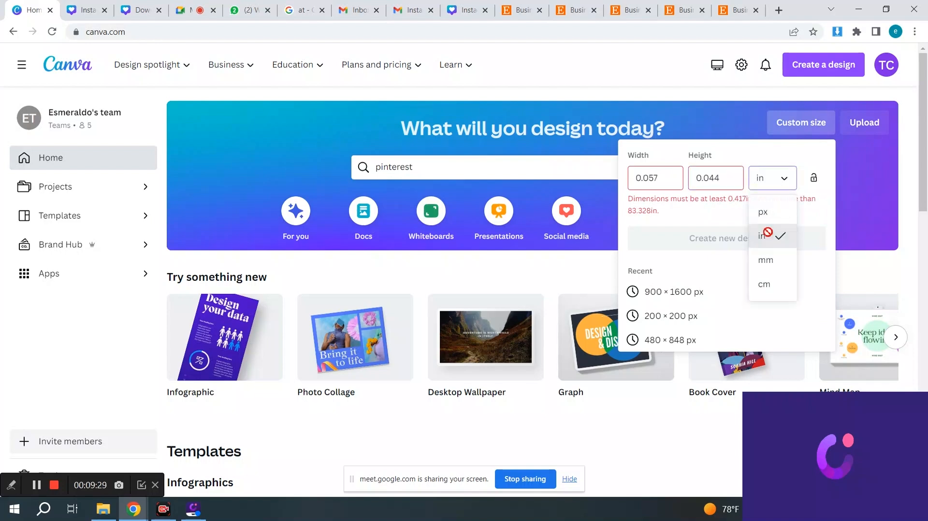
- Set the custom size to 5.5 in wide and 4.25 in high, and create the new design
double_click(664, 176)
key(BackSpace)
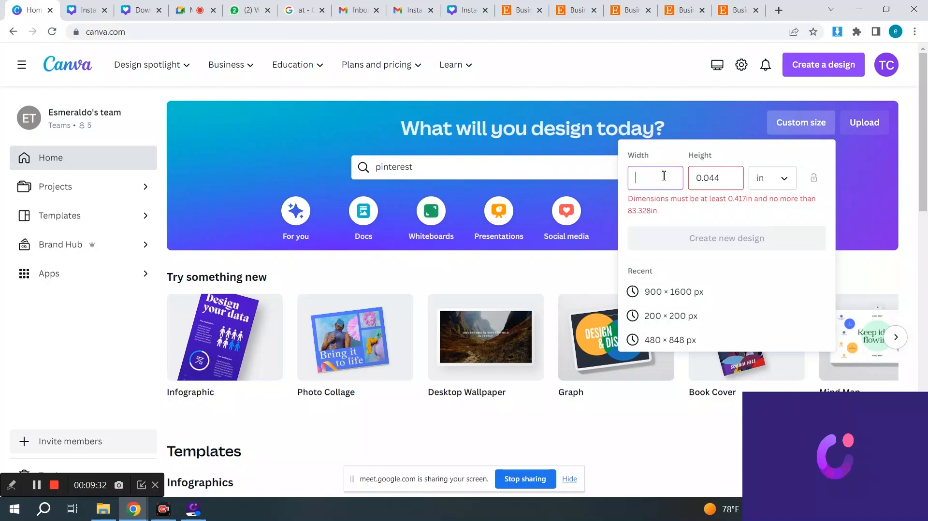
double_click(698, 178)
key(BackSpace)
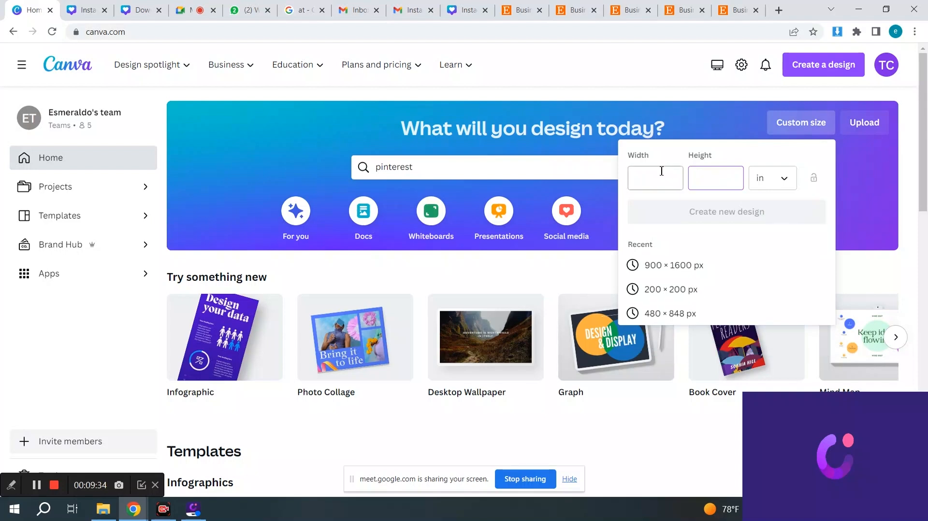
click(659, 178)
text(5.5)
click(711, 181)
text(4.)
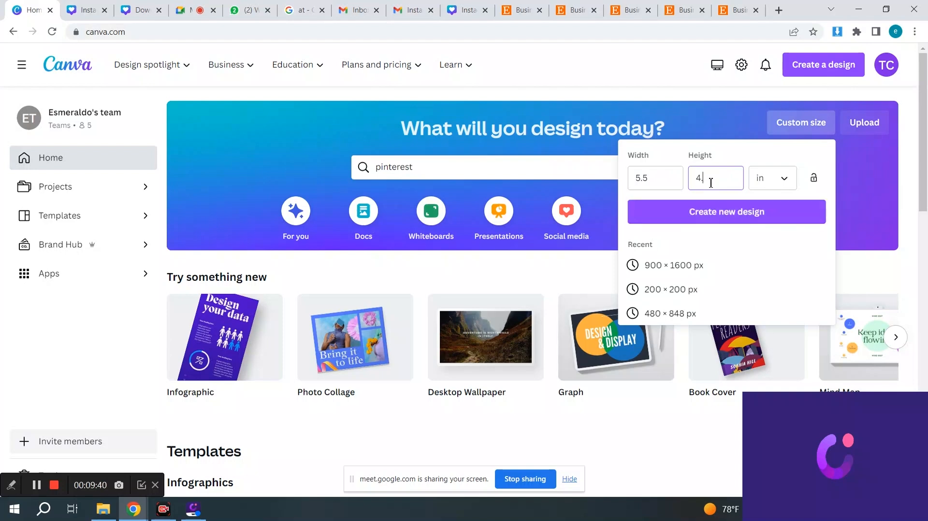
text(25)
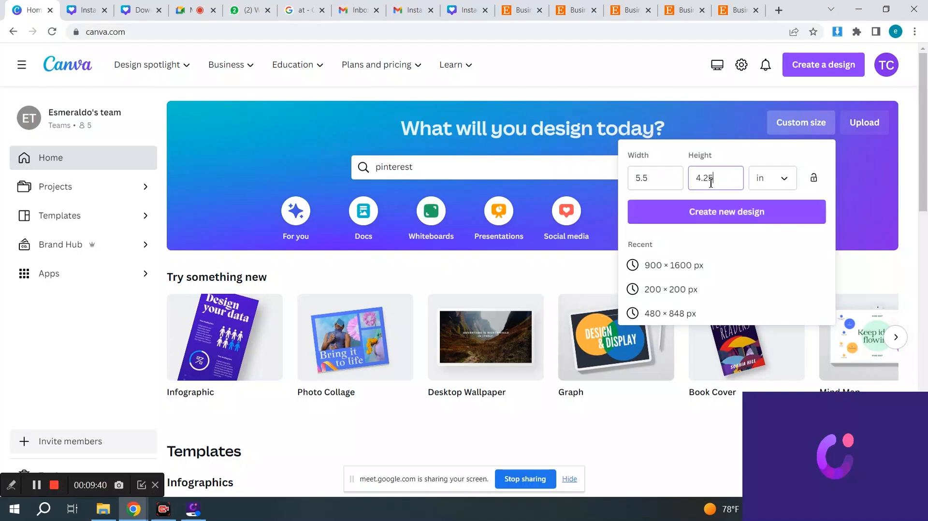
click(719, 214)
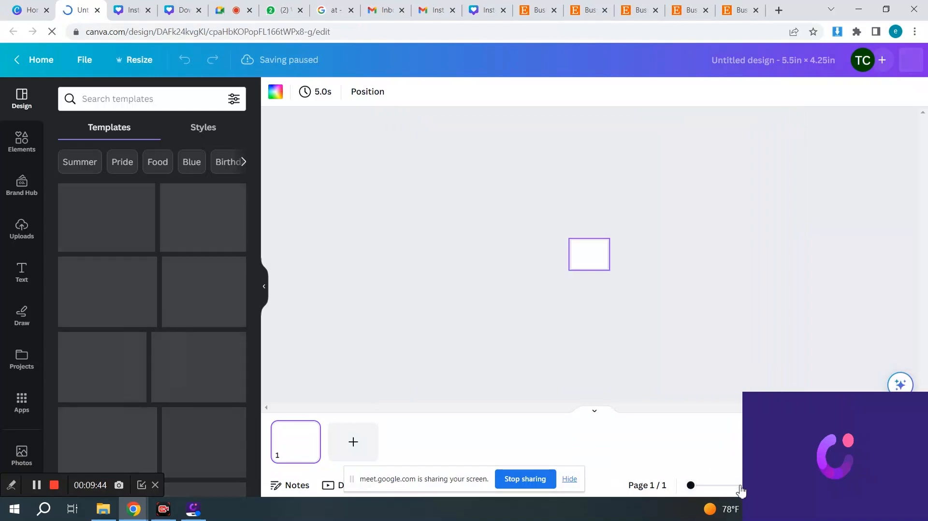
drag(692, 486, 756, 496)
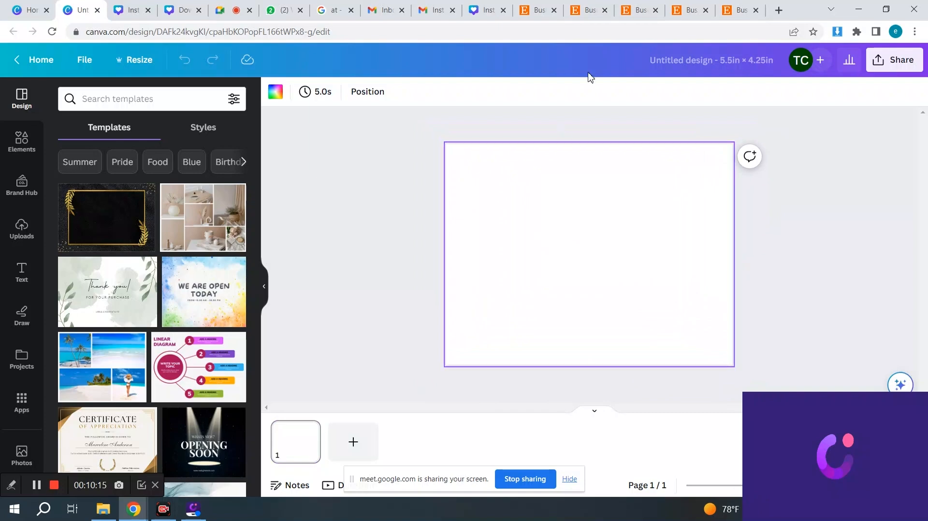
- Switch to the Etsy thank-you card results and view the "Printable Thank You Cards Business Customizable Template" listing with the logo placeholder
click(739, 6)
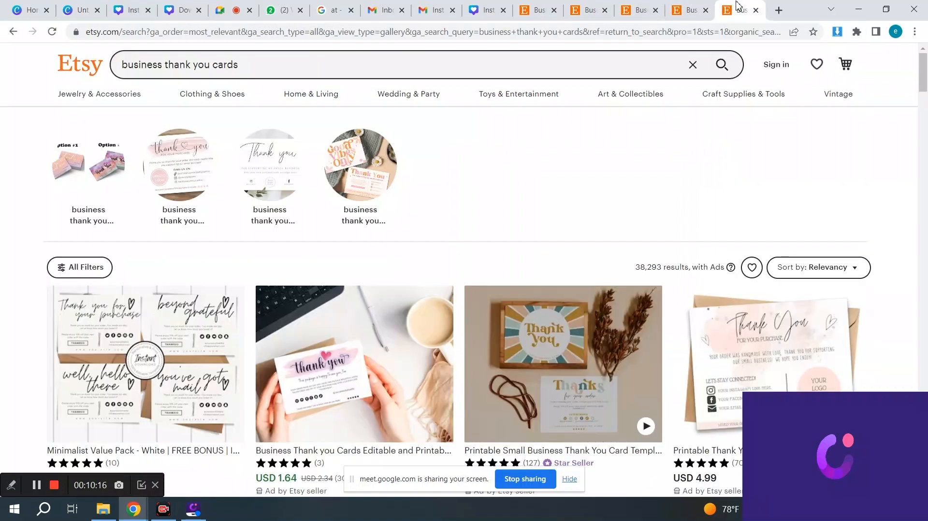
scroll(368, 349, down, 3)
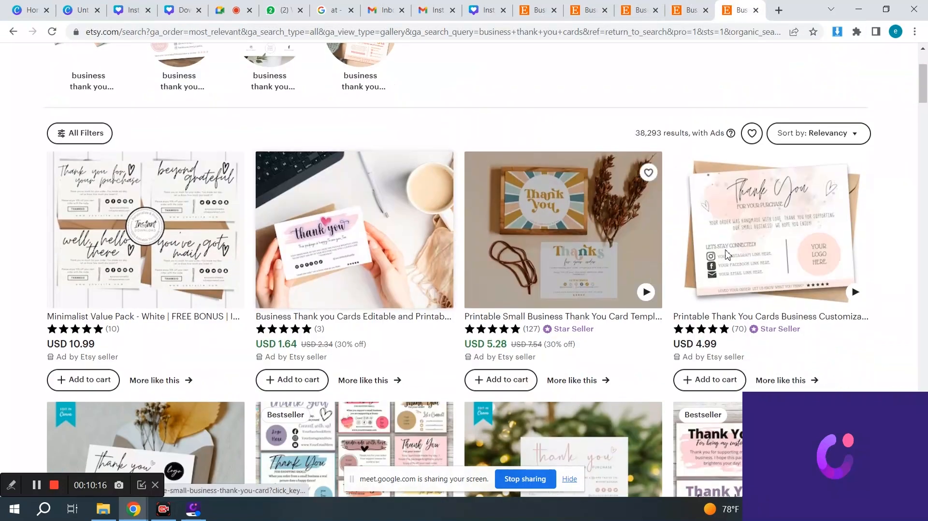
click(747, 248)
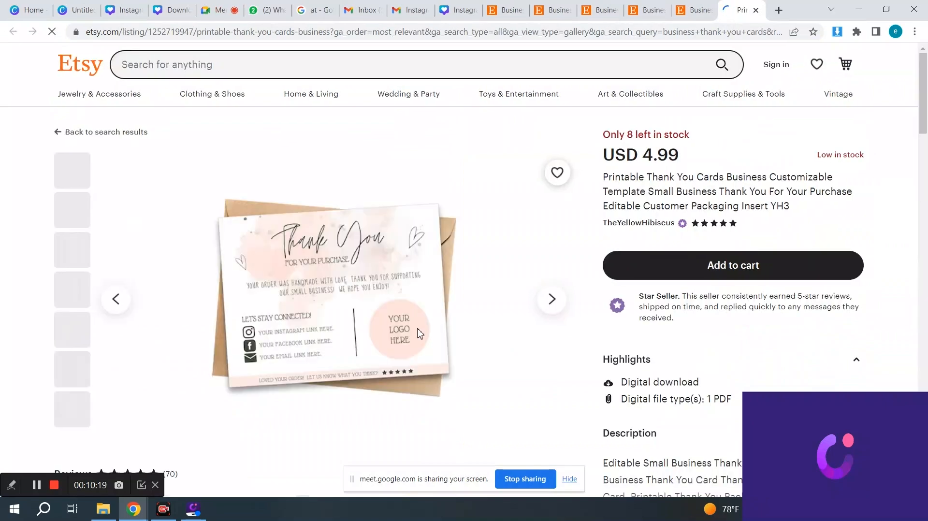
scroll(392, 280, down, 1)
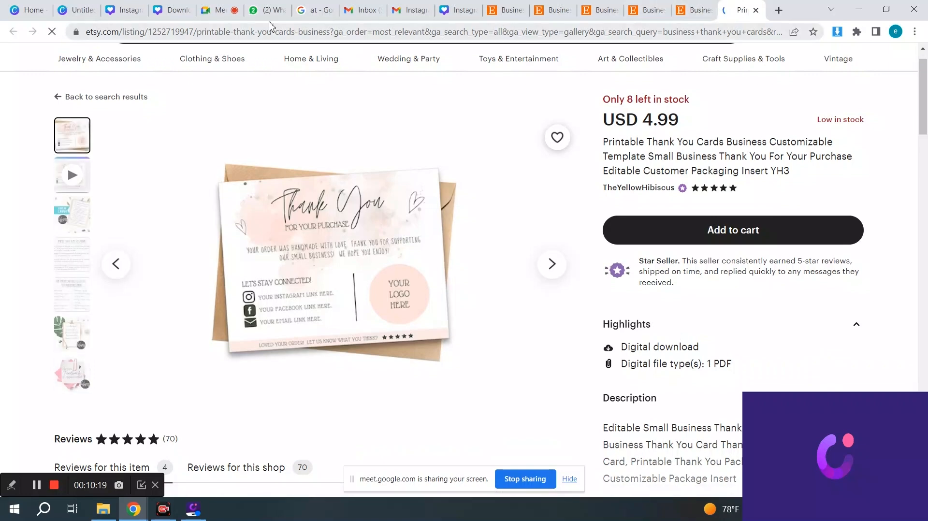
- Return to the blank 5.5in × 4.25in Canva design and title it "Business Thank you Card"
click(176, 10)
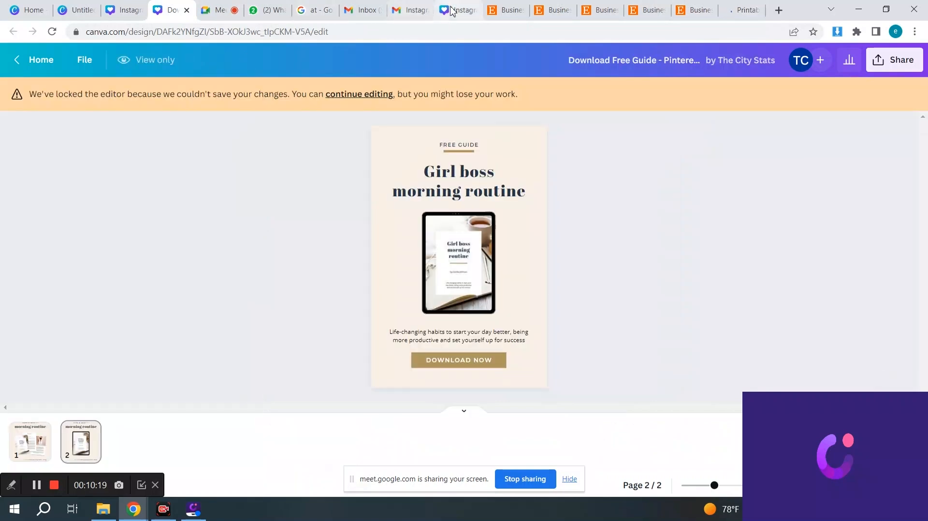
click(452, 10)
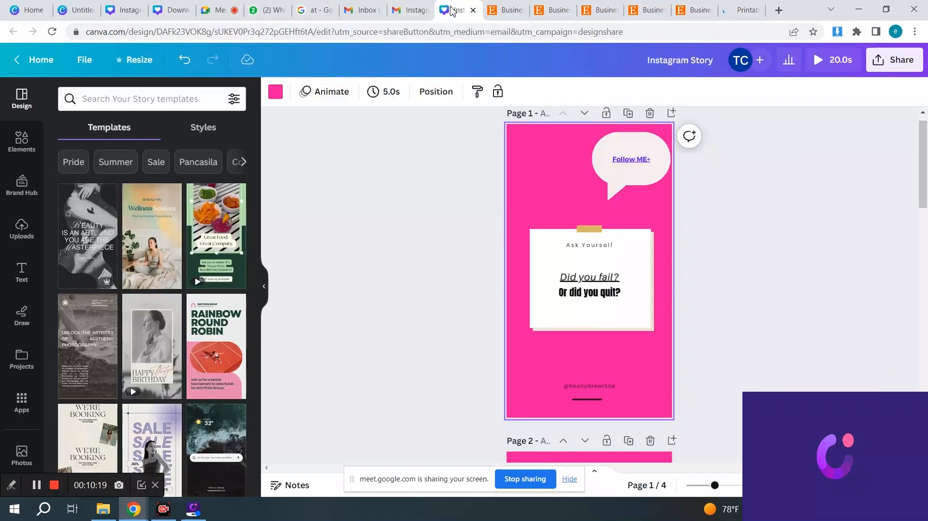
click(78, 6)
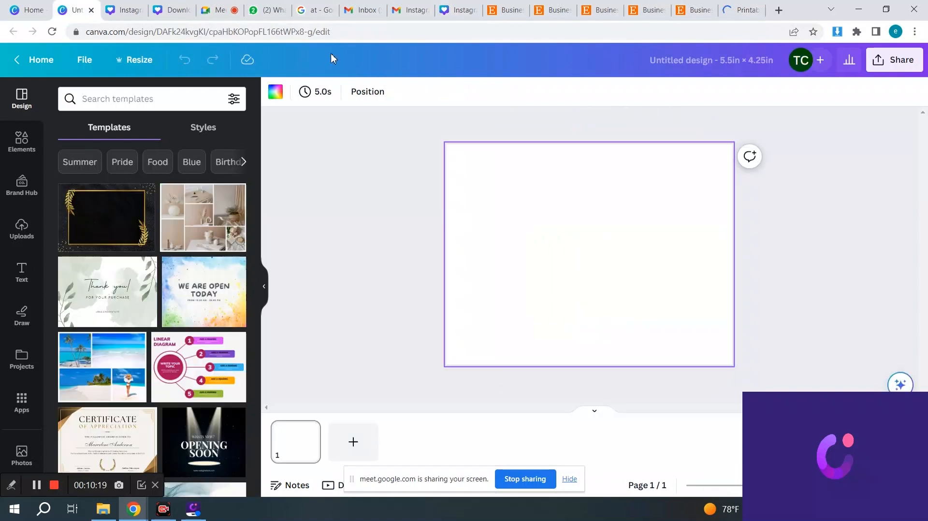
click(696, 58)
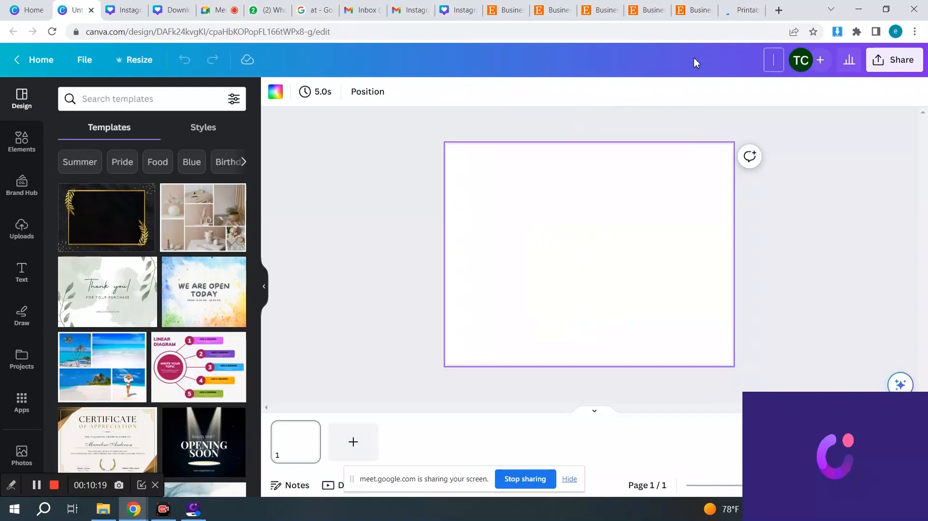
text(Business Thank)
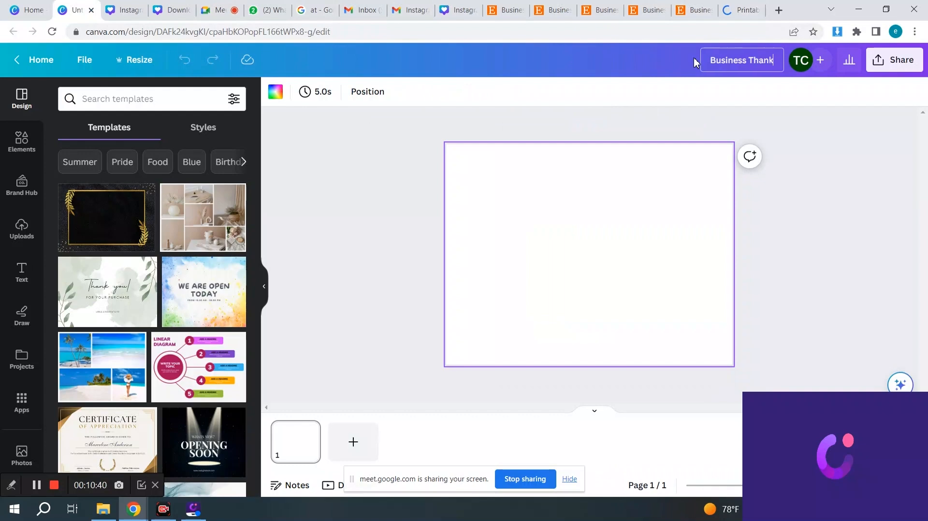
text( you Card)
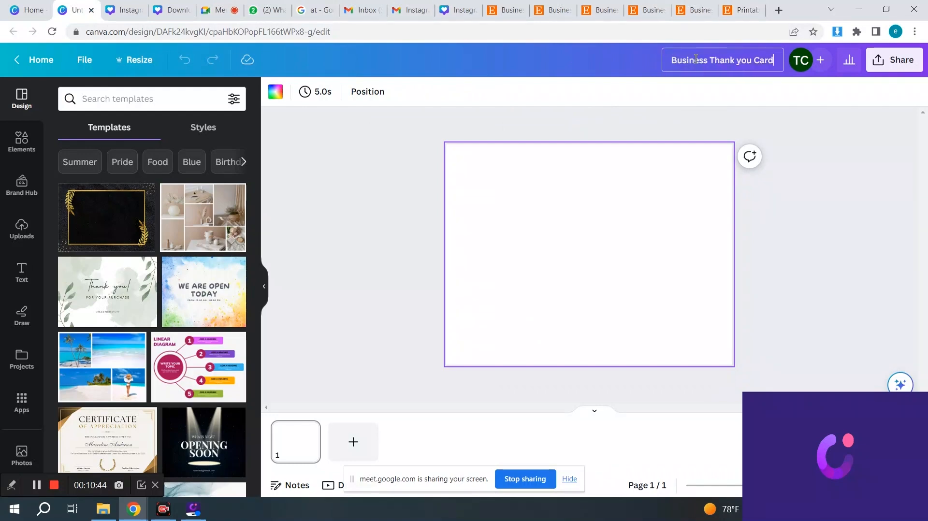
click(624, 198)
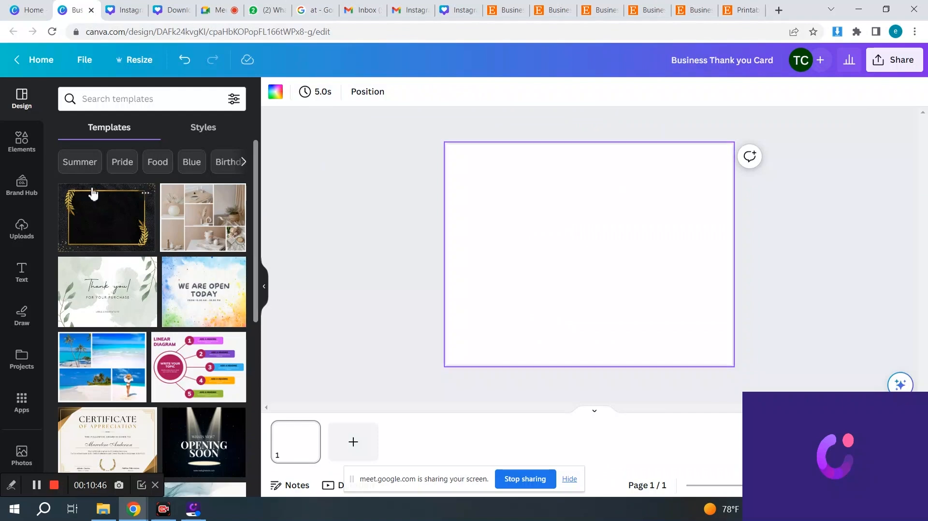
- Add a heading to the blank card reading "Thank you for your purchase"
click(22, 272)
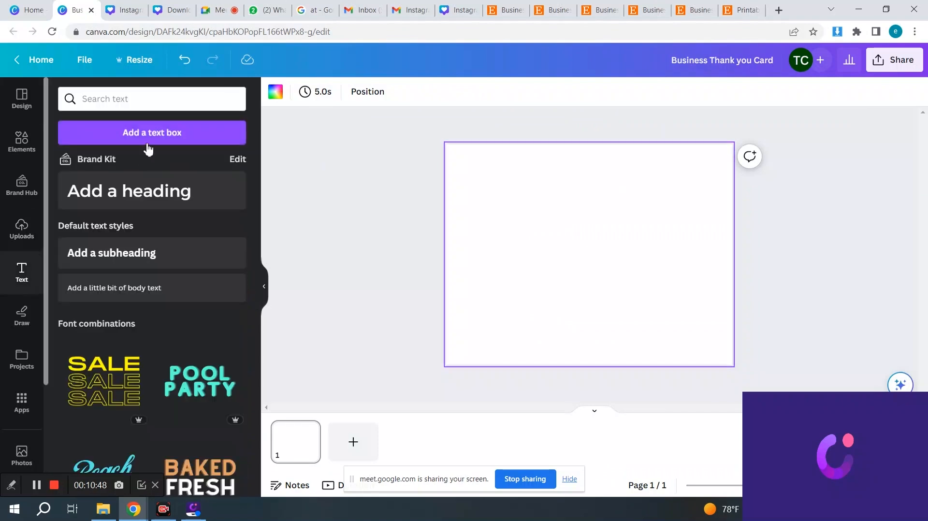
click(112, 195)
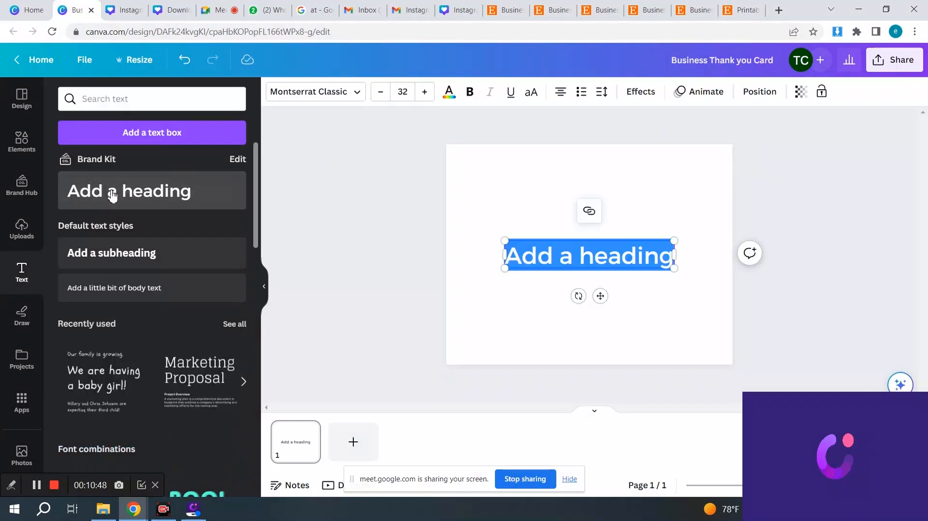
text(Thank)
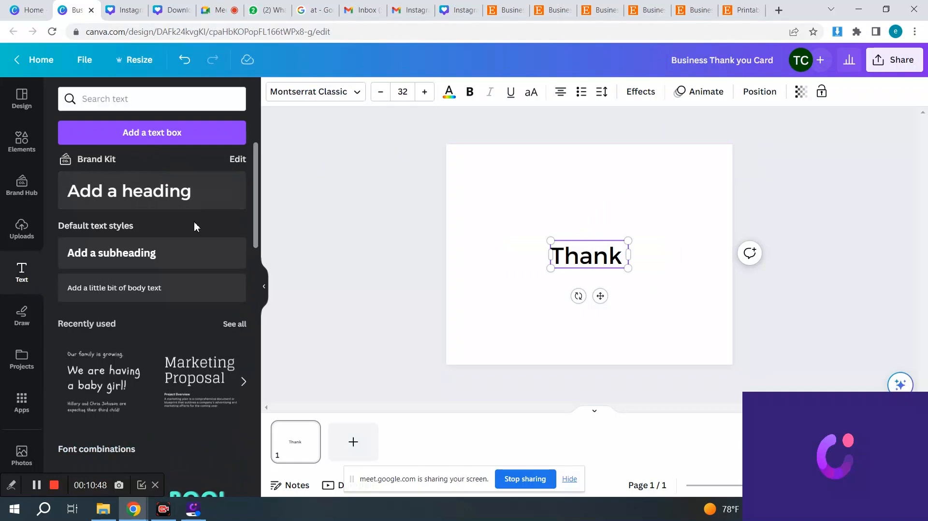
text( you fo)
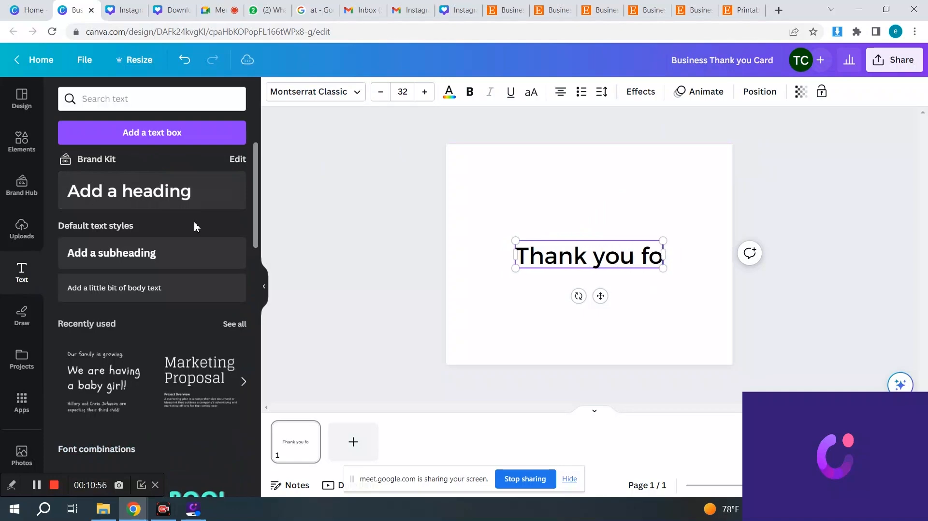
text(r yo)
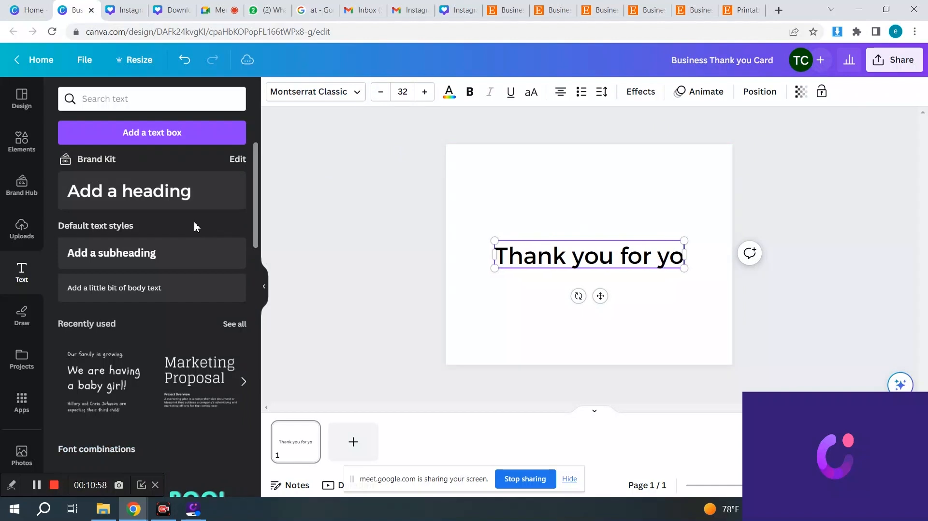
text(ur)
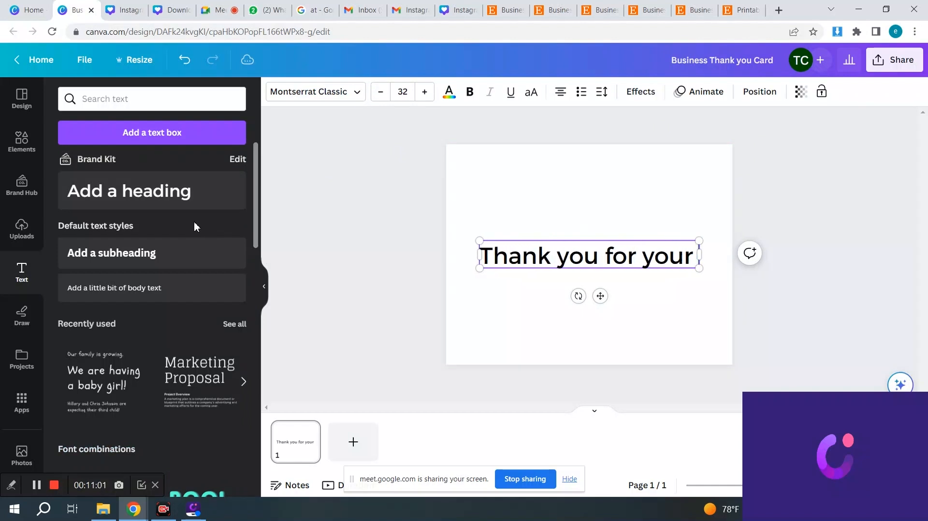
text( purchSE)
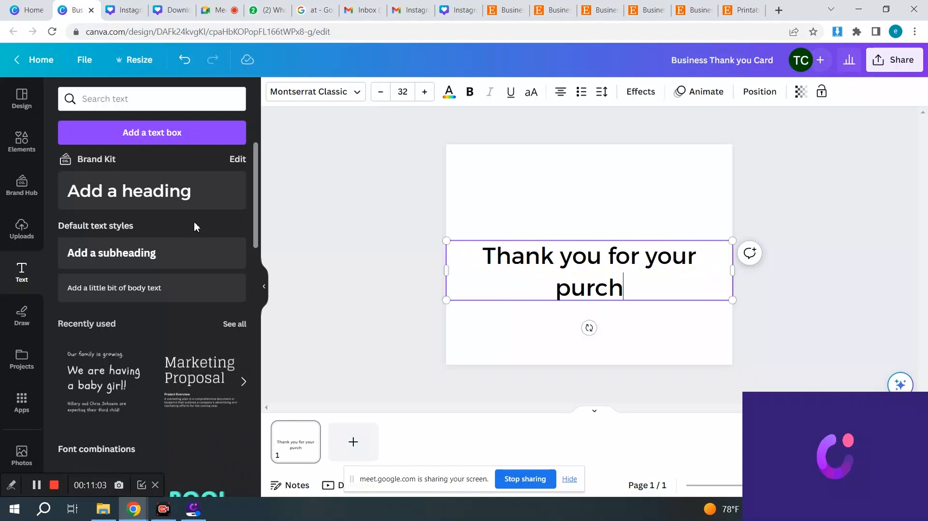
key(BackSpace)
key(BackSpace)
text(ase)
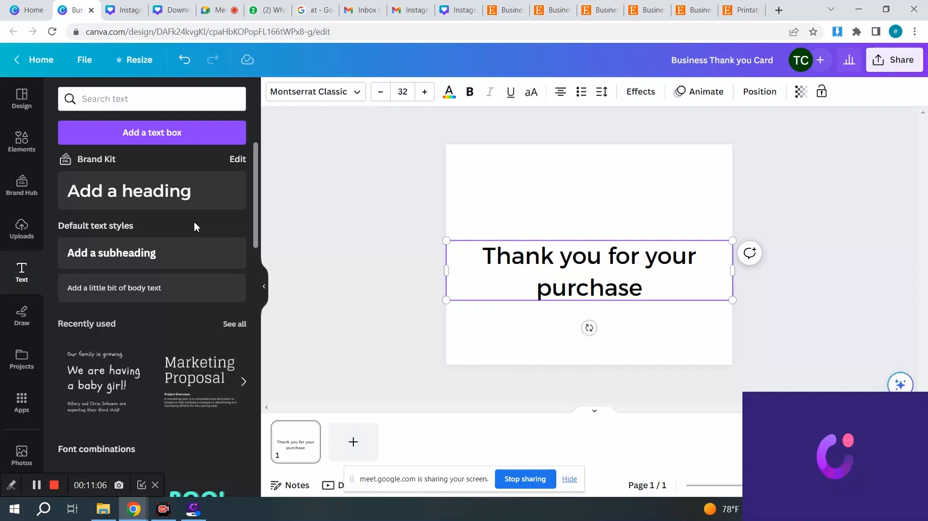
text(+)
key(BackSpace)
text(1)
key(BackSpace)
text(_)
key(BackSpace)
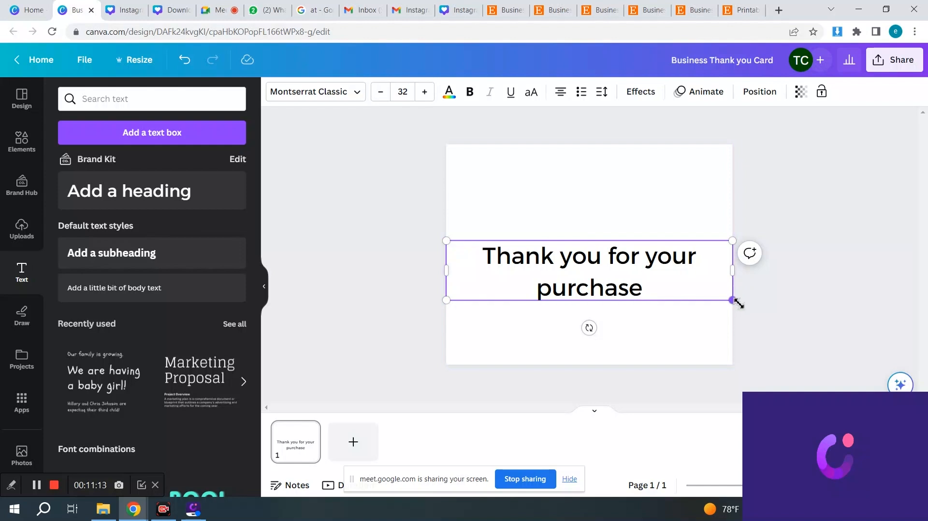
- Shrink the "Thank you for your purchase" heading to font size 18.9 and move it near the card's upper edge
drag(733, 293, 626, 258)
drag(542, 302, 599, 226)
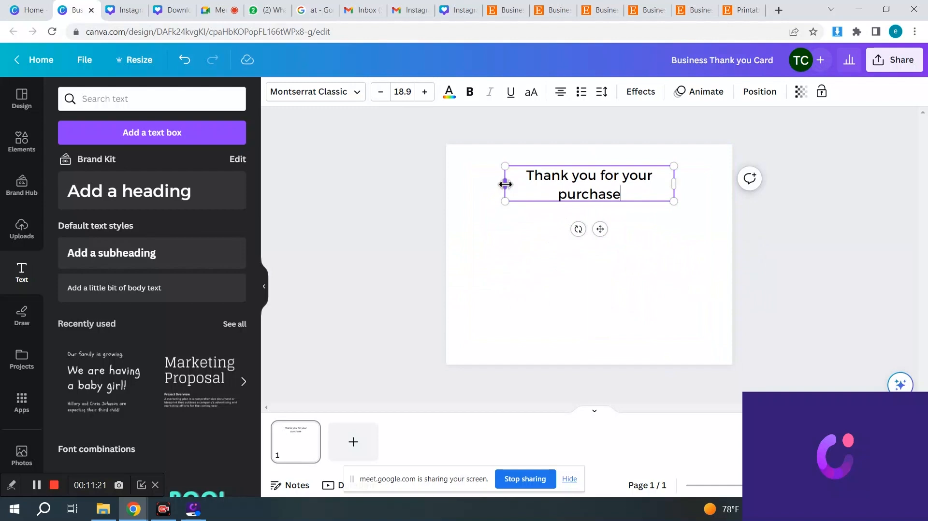
- Widen the heading's text box on both sides and break its text into two lines after "Thank you for"
drag(505, 184, 476, 179)
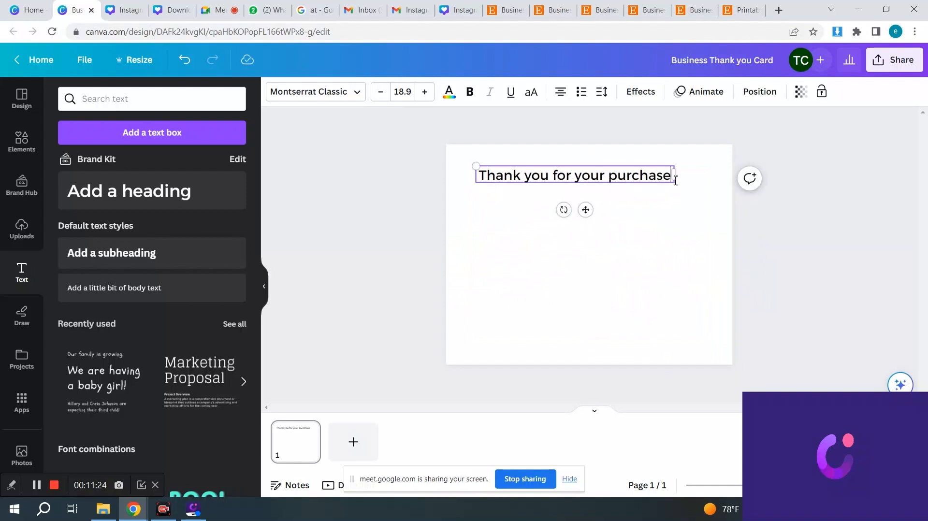
drag(679, 179, 707, 175)
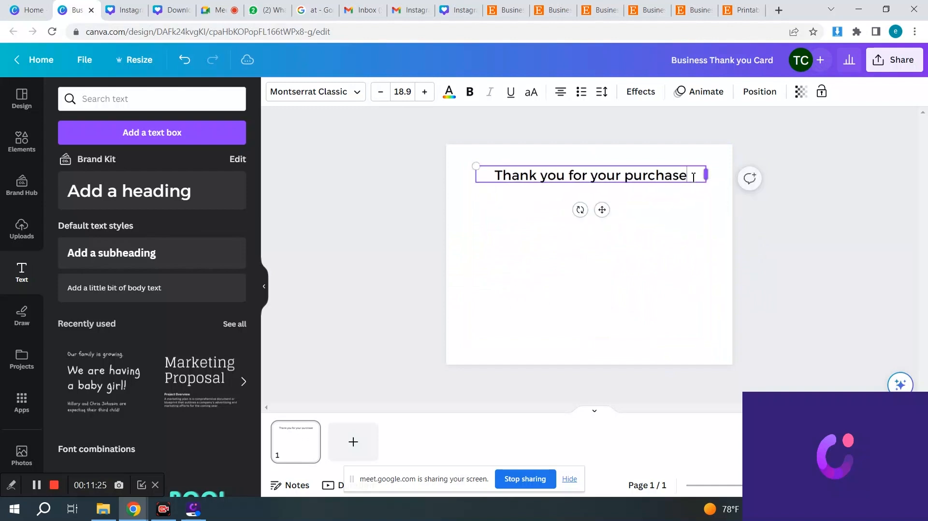
drag(595, 211, 603, 223)
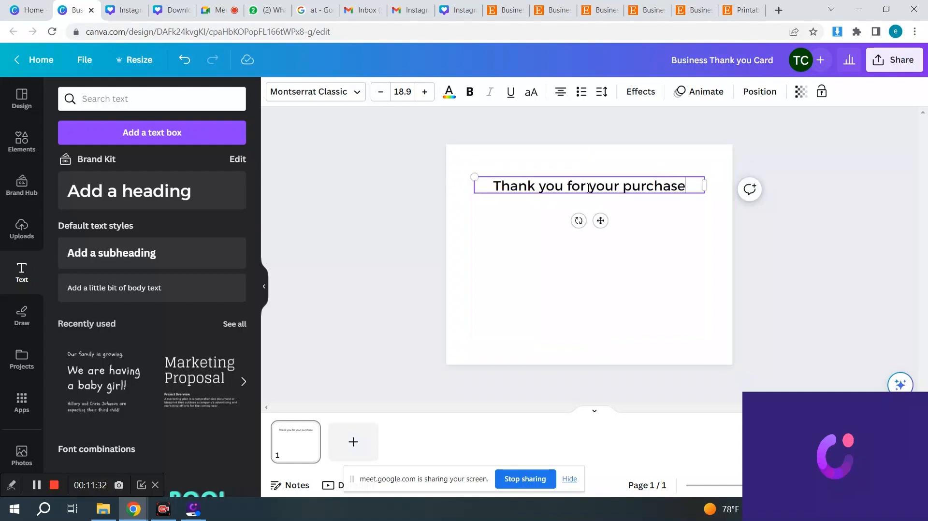
key(Return)
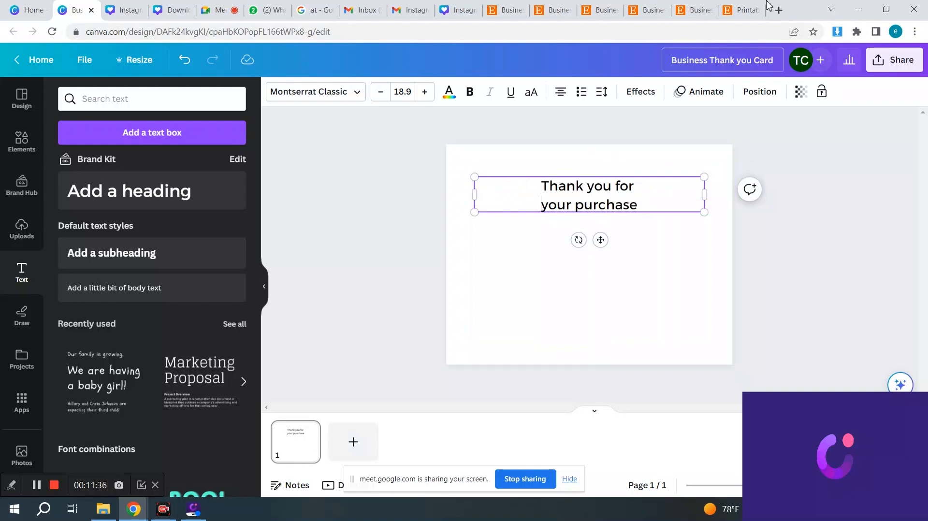
- Close the five Etsy search-result pages, keeping the printable thank-you card listing, and place the card design directly beside that listing in the browser
click(507, 6)
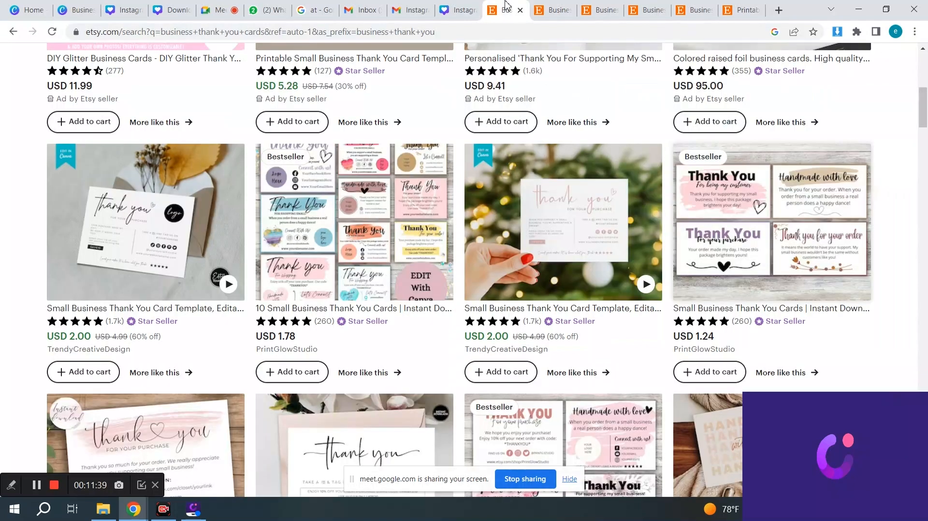
click(523, 8)
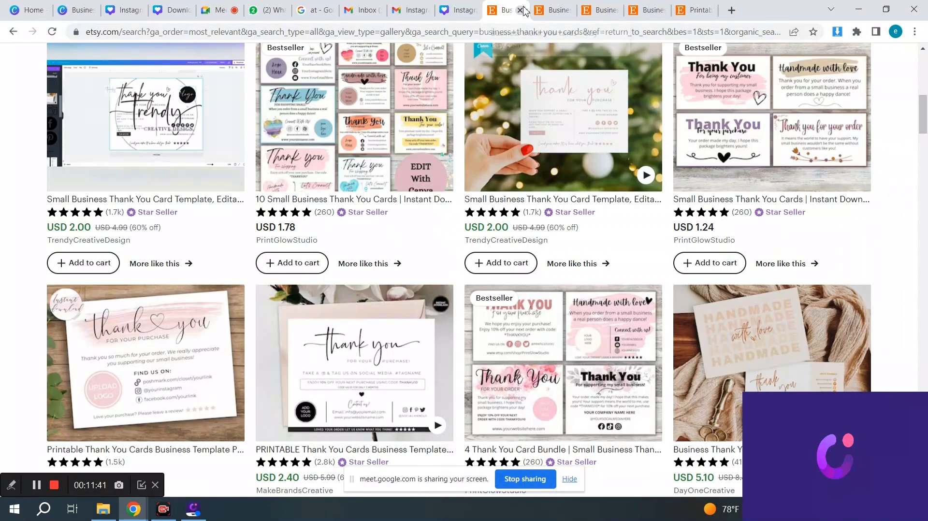
click(523, 7)
click(524, 10)
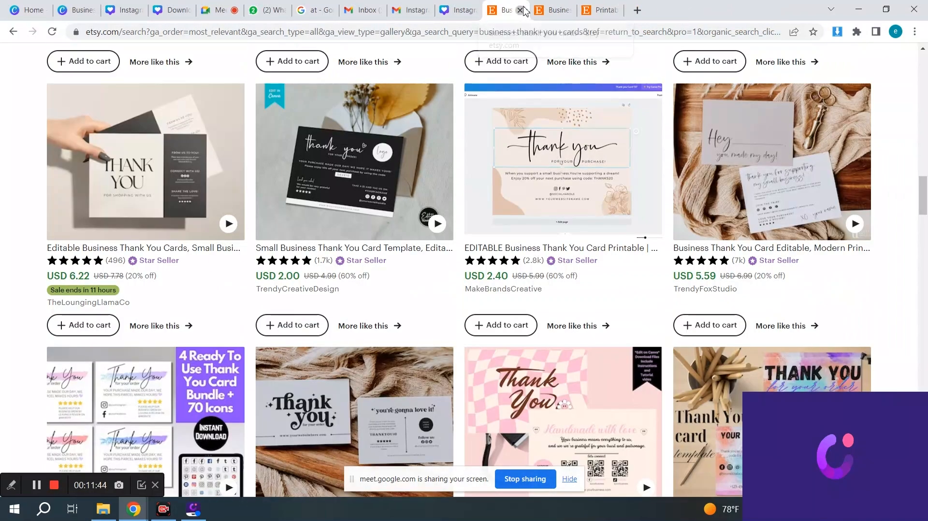
click(523, 9)
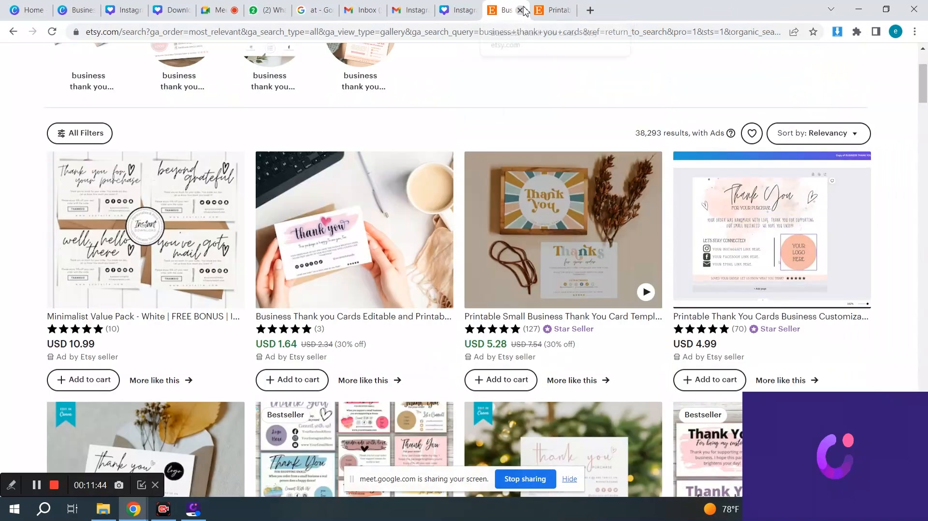
click(524, 9)
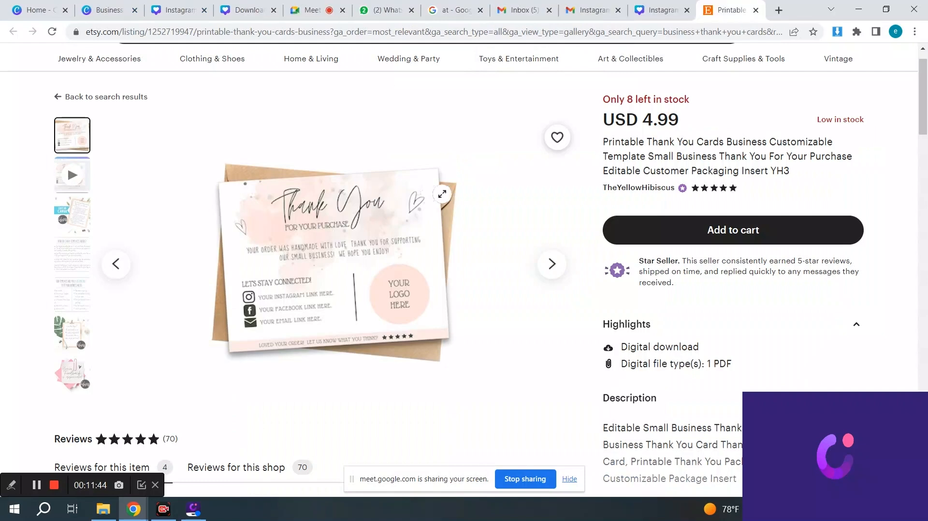
click(657, 10)
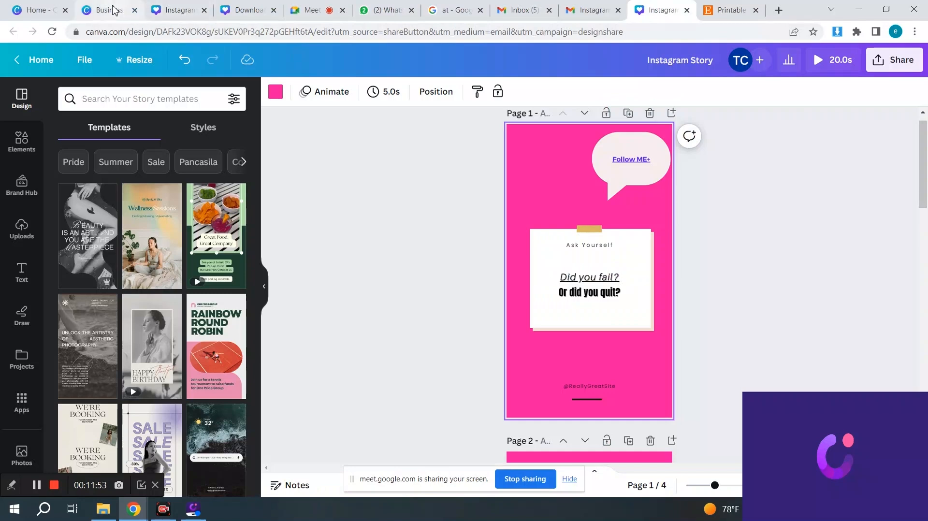
drag(112, 7, 658, 3)
- Change the font of both heading lines to Bukhari Script
triple_click(541, 188)
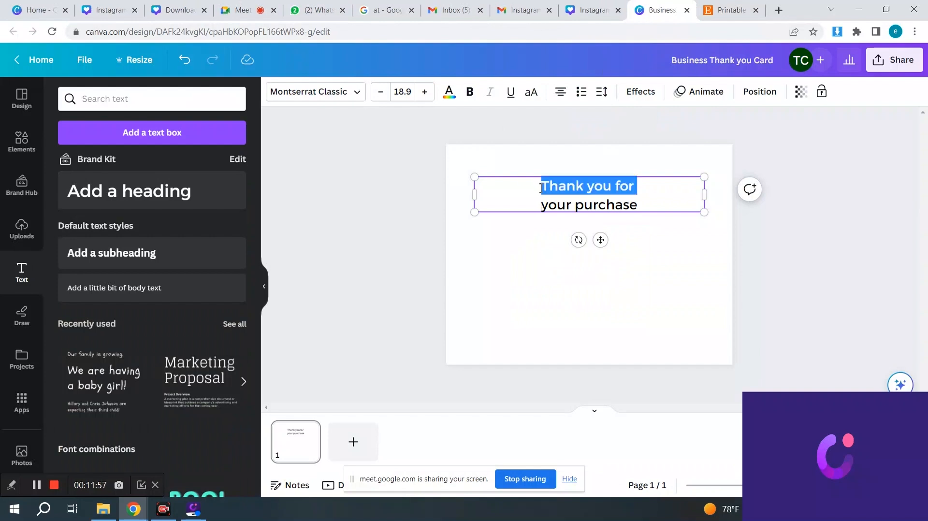
click(541, 188)
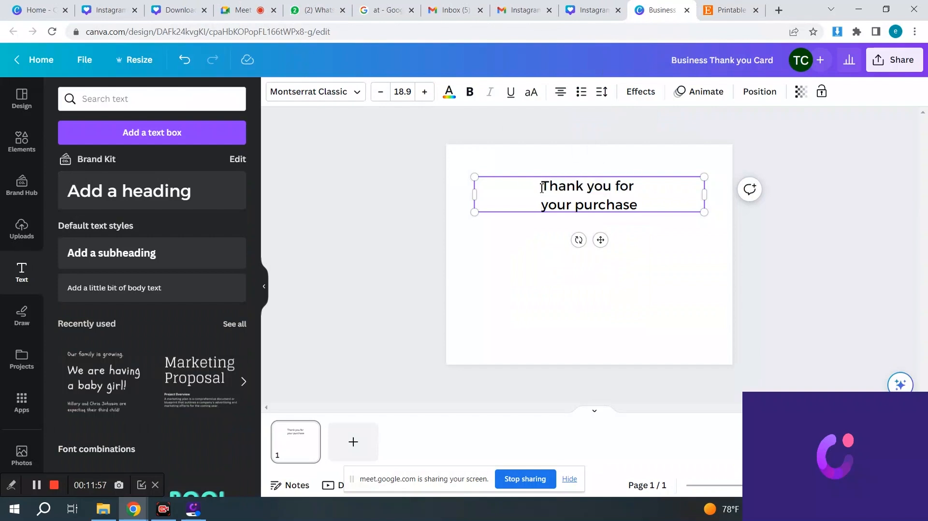
drag(542, 188, 646, 200)
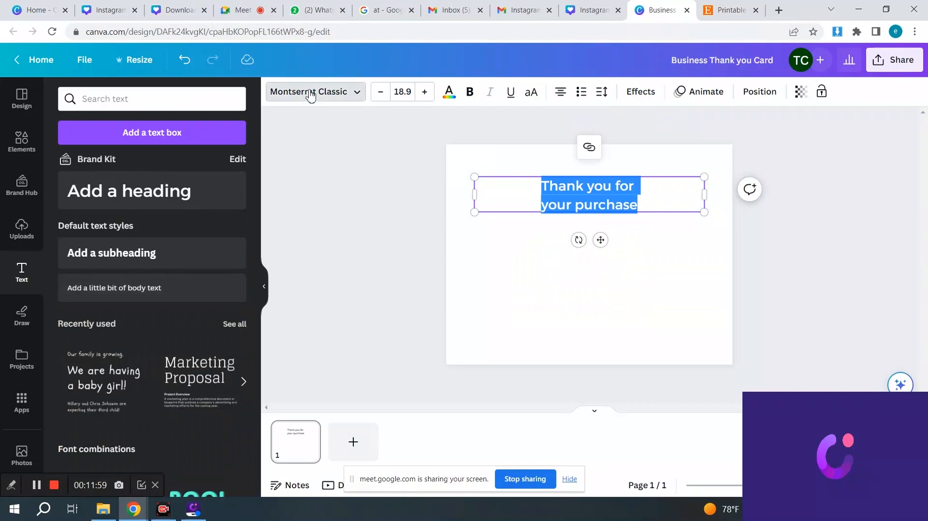
scroll(152, 276, down, 4)
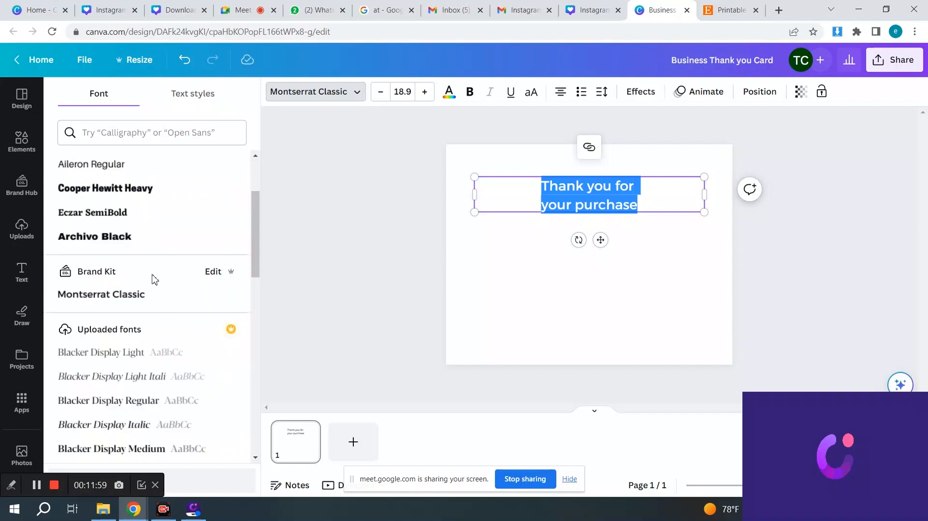
scroll(154, 280, down, 8)
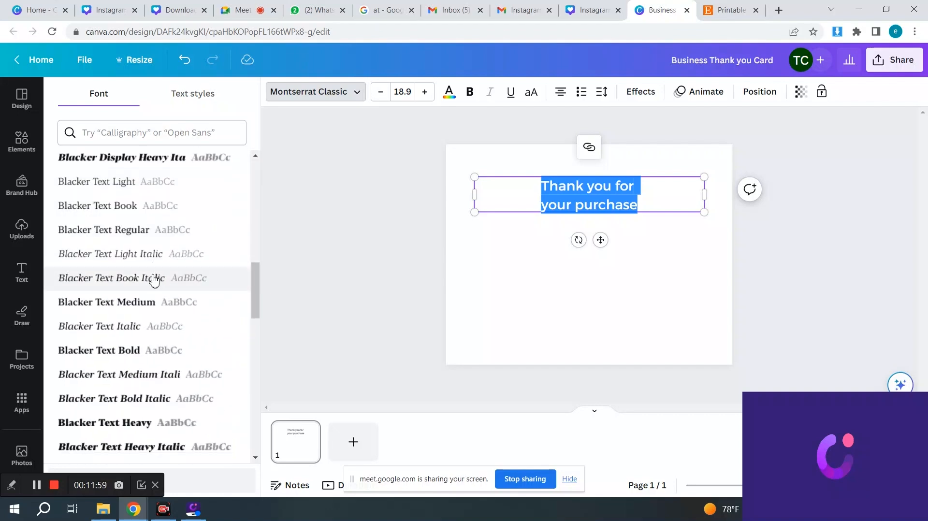
scroll(154, 281, down, 1)
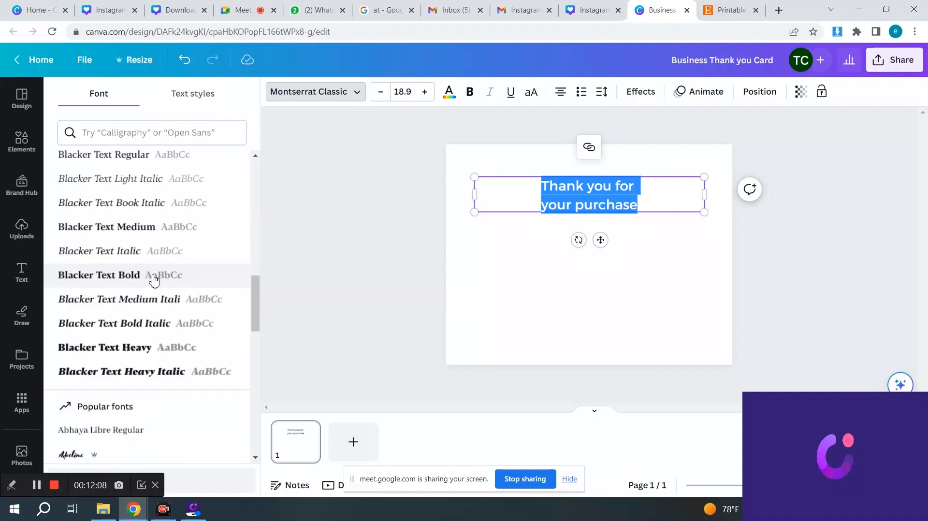
scroll(154, 280, down, 7)
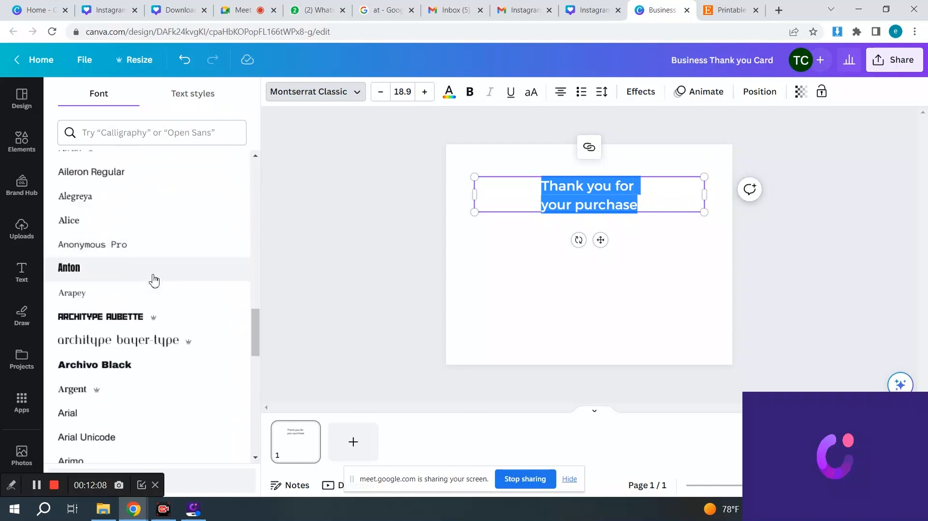
scroll(154, 281, down, 3)
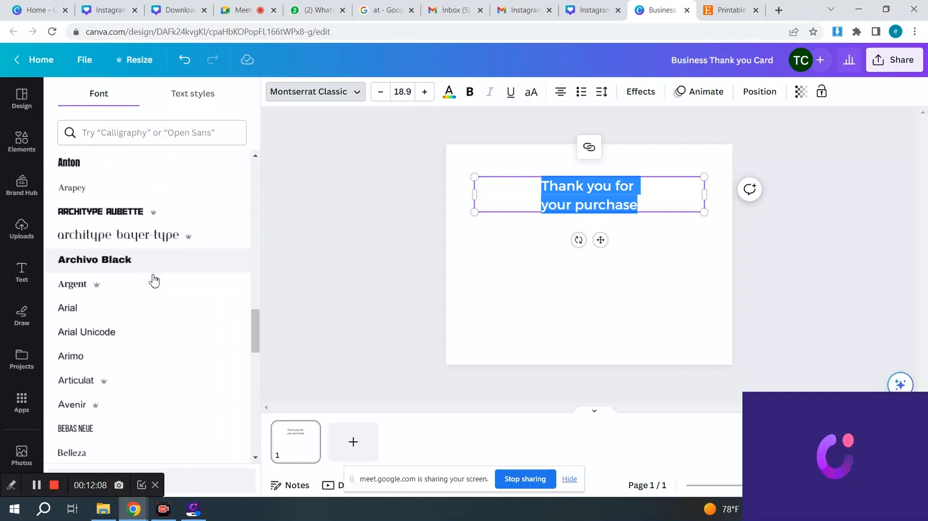
scroll(153, 281, down, 2)
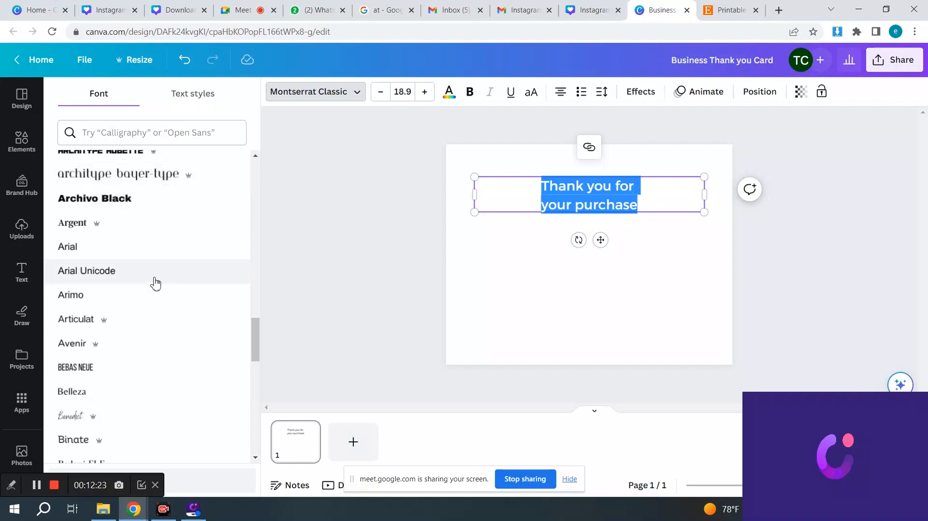
scroll(156, 286, down, 4)
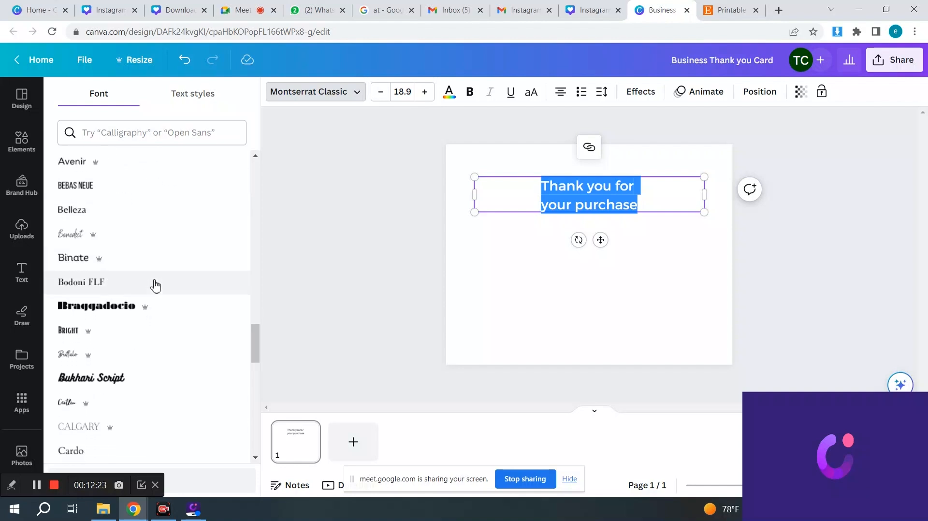
click(101, 384)
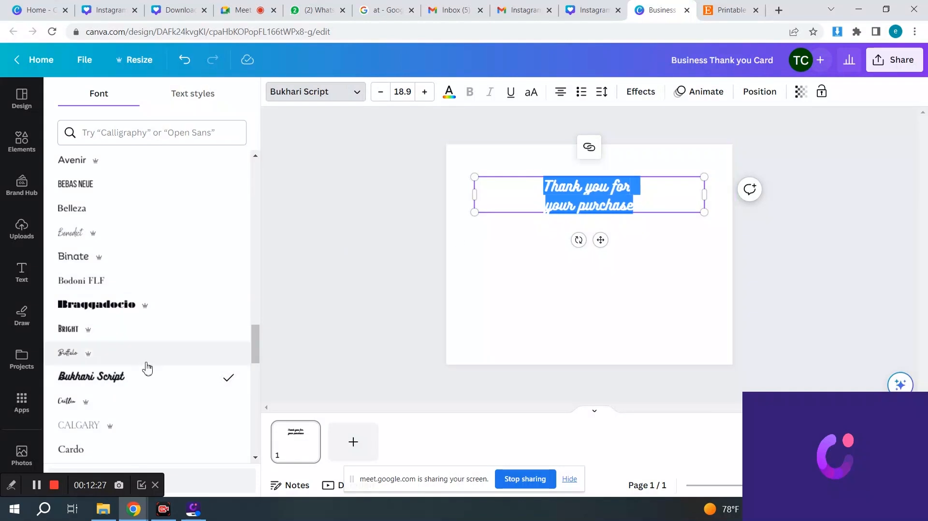
scroll(147, 368, down, 5)
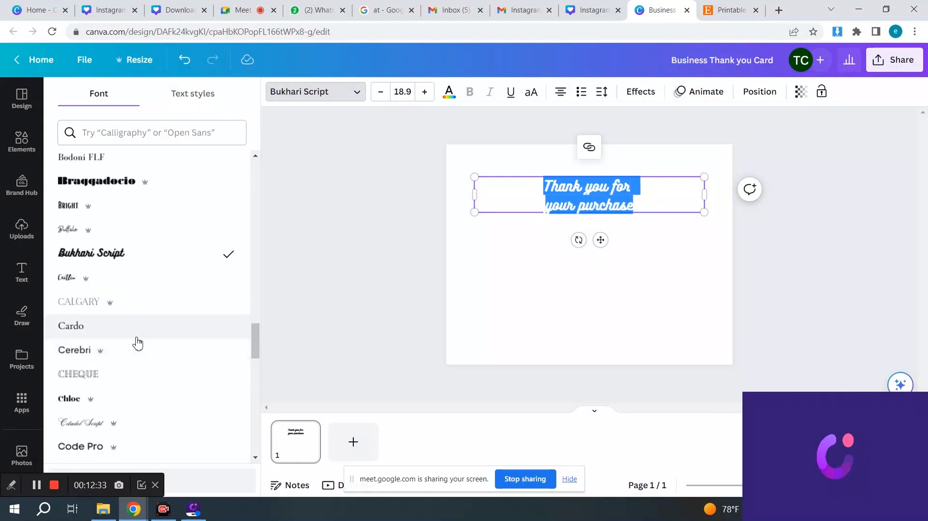
scroll(110, 376, down, 4)
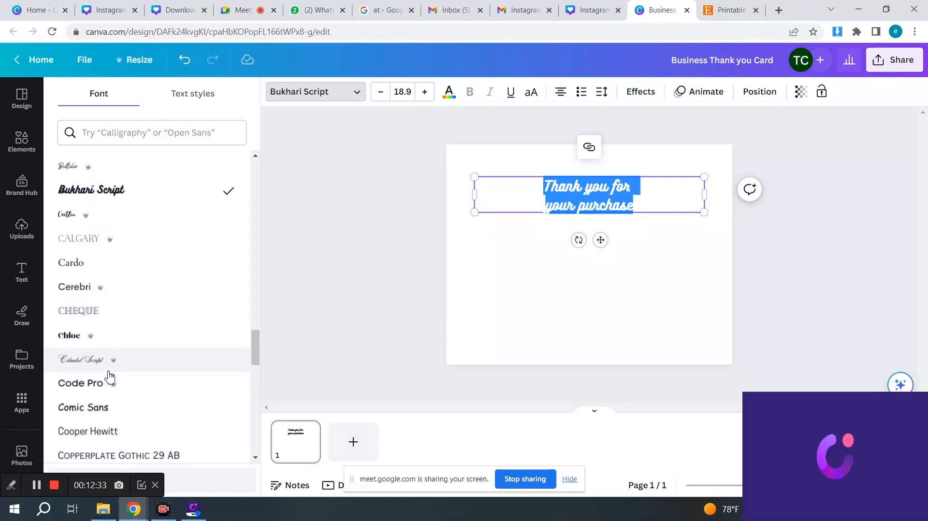
scroll(111, 377, down, 2)
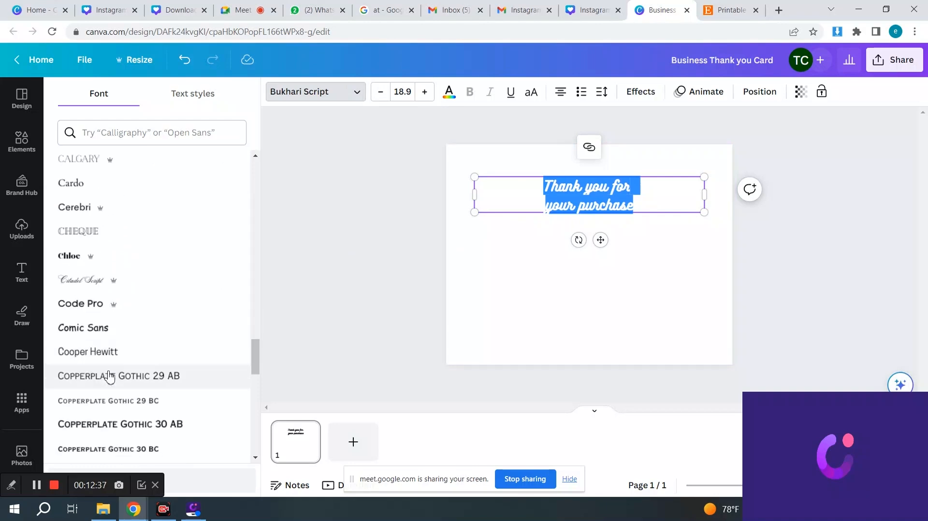
scroll(111, 377, down, 3)
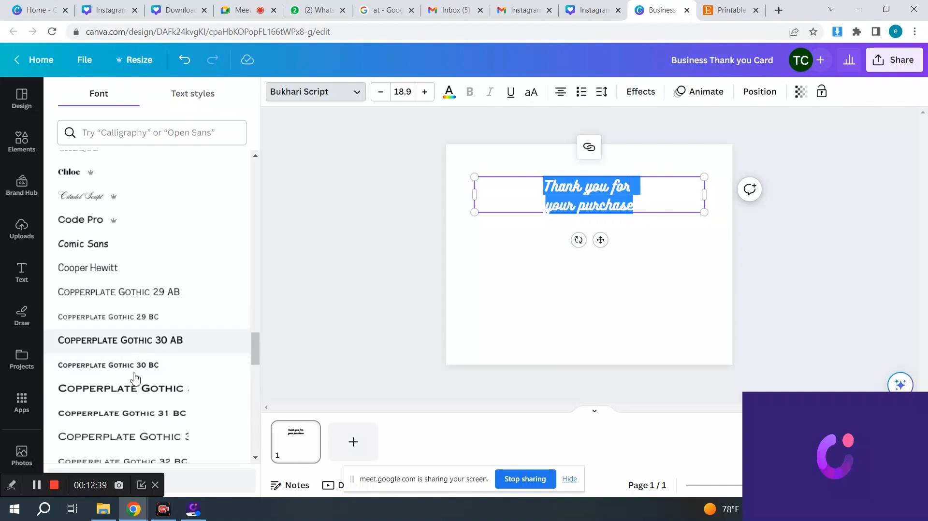
scroll(125, 393, down, 10)
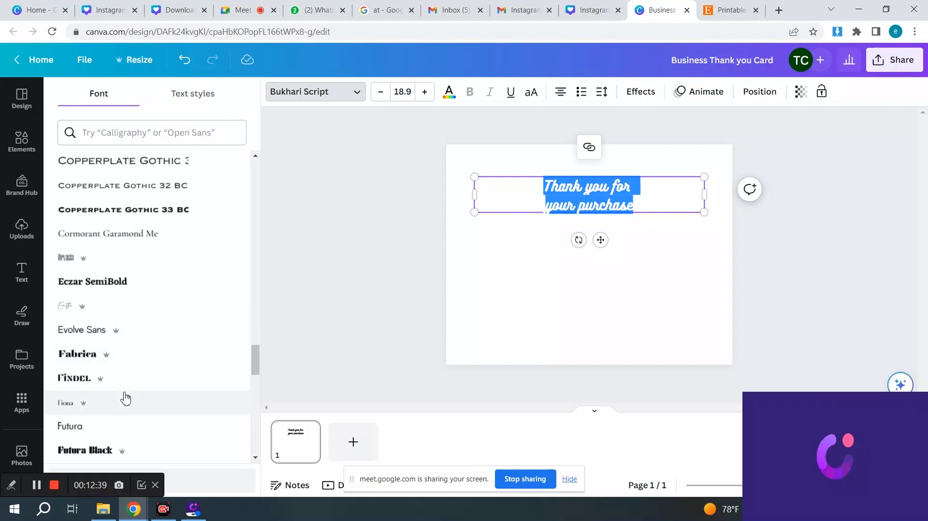
- Widen the heading's text box to about the full card width and centre it horizontally near the card's upper edge
click(522, 193)
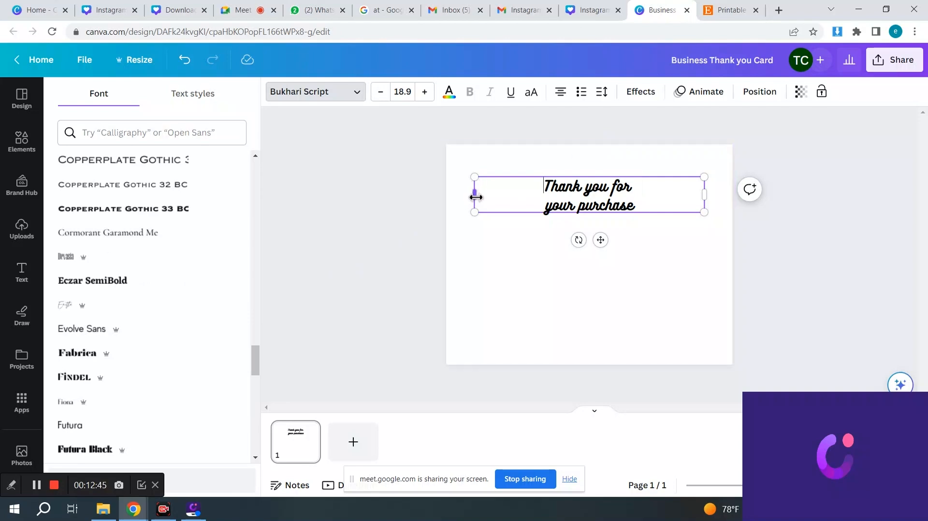
drag(476, 197, 442, 194)
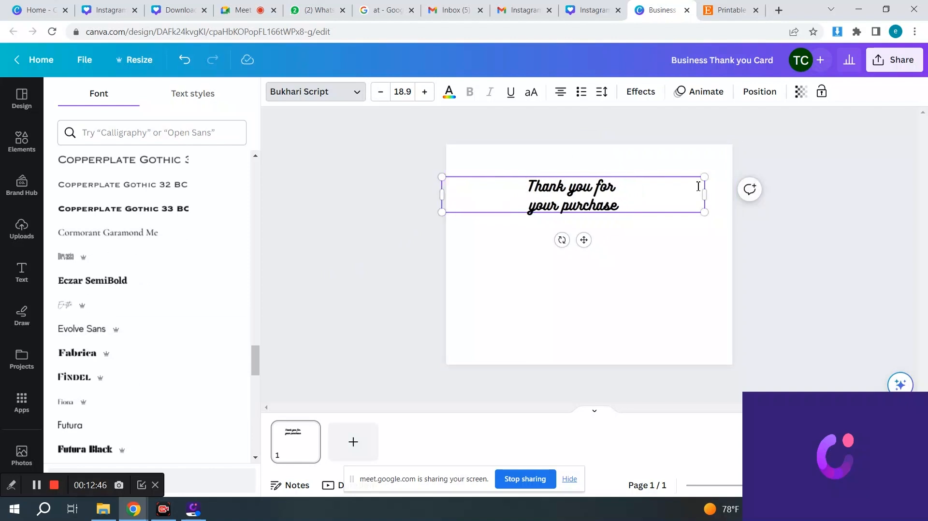
drag(706, 196, 737, 185)
mouse_move(598, 240)
mouse_down()
mouse_move(597, 232)
mouse_move(605, 242)
mouse_up()
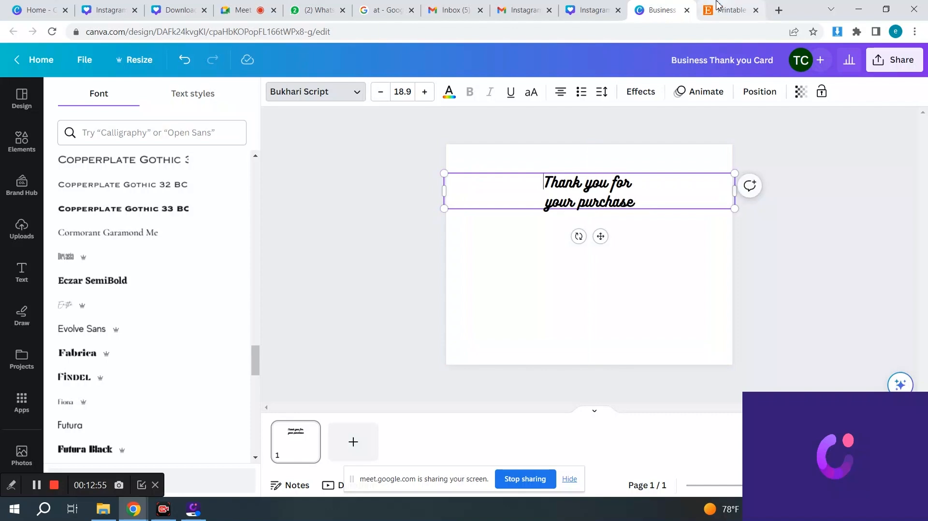
- Glance at the Etsy listing and examine the element library's categories, including the full tables collection, for a decoration suited to the card
click(720, 8)
click(656, 6)
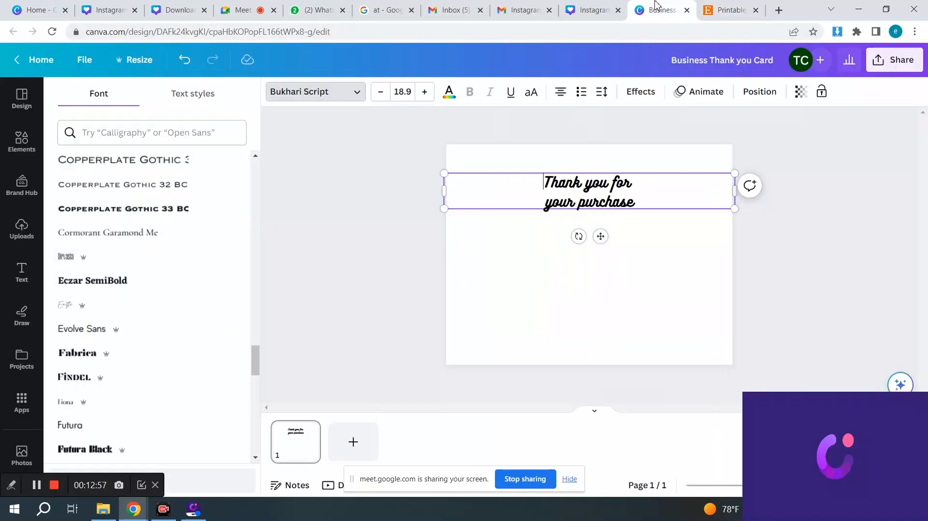
click(22, 142)
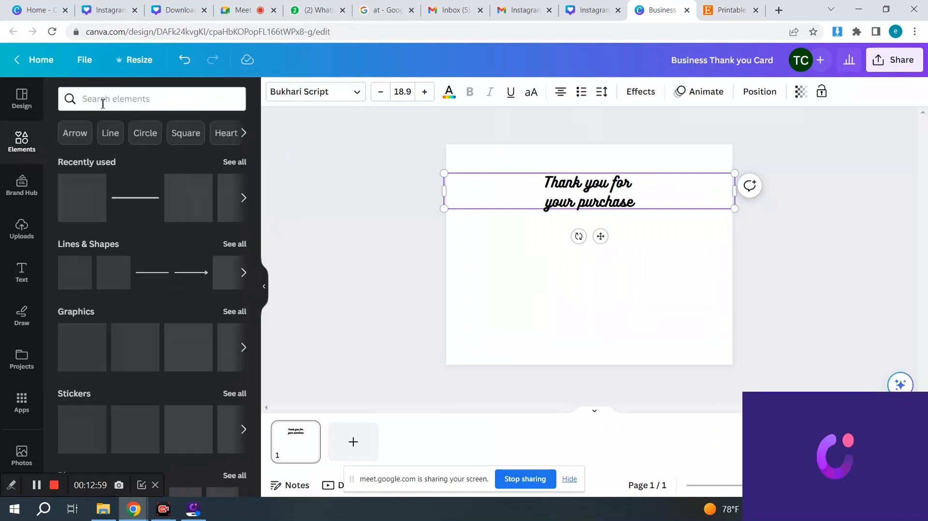
scroll(137, 218, down, 5)
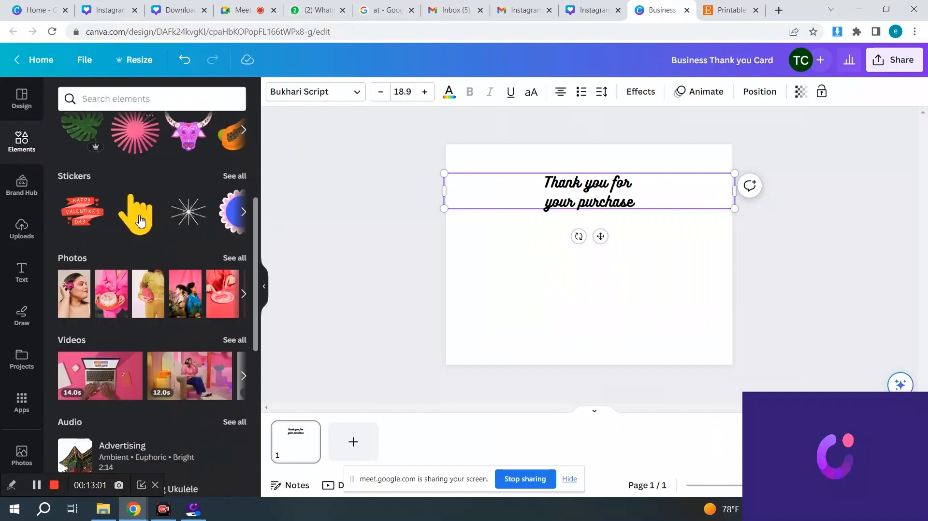
scroll(140, 220, down, 4)
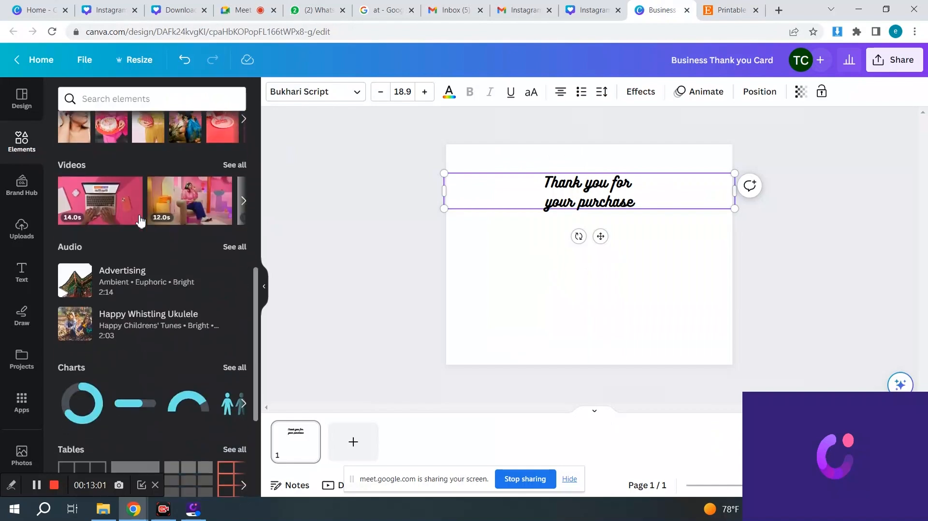
scroll(140, 220, down, 3)
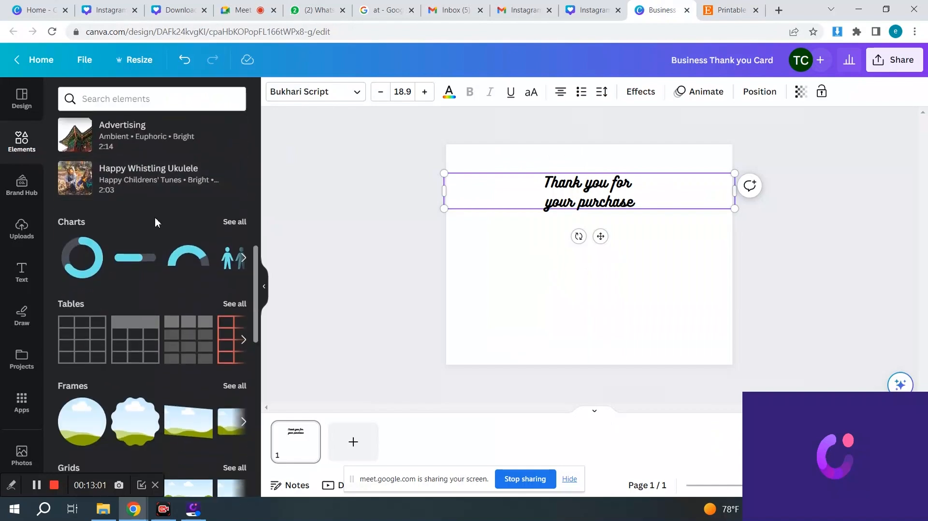
scroll(237, 223, down, 2)
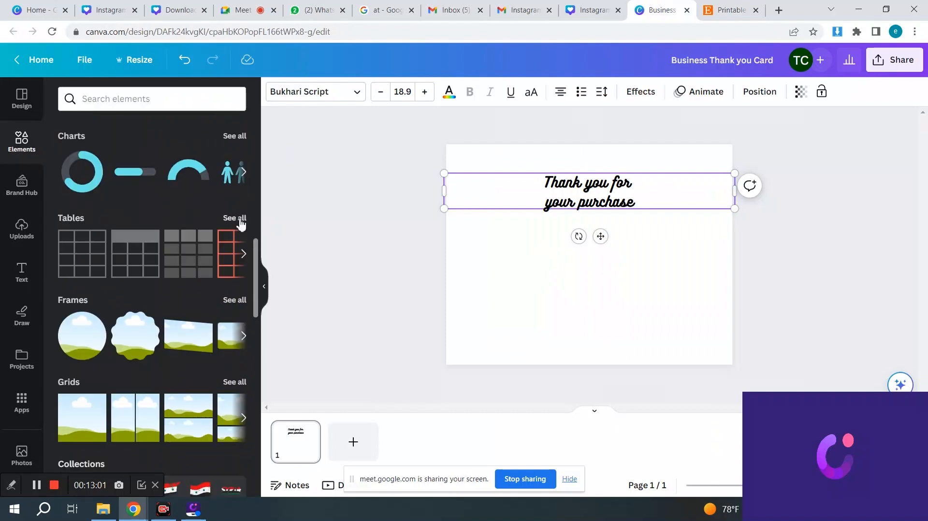
click(237, 219)
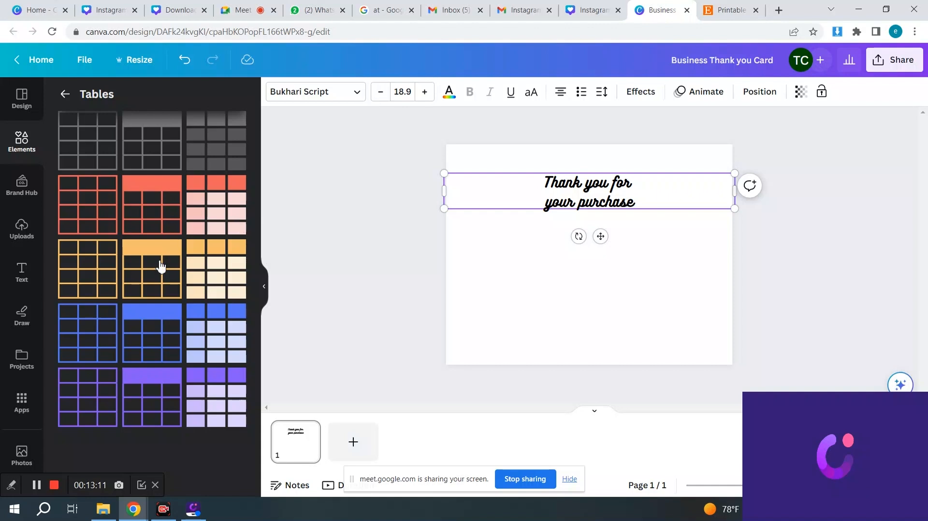
click(66, 95)
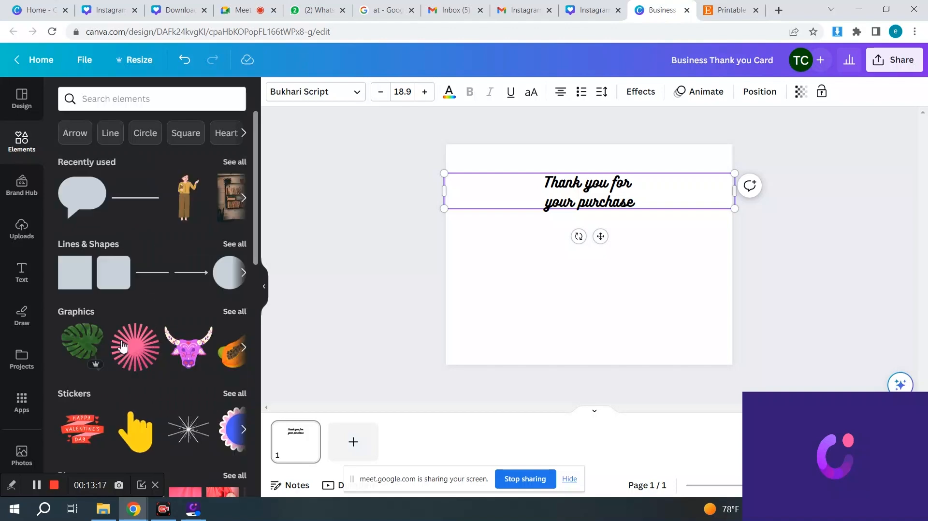
scroll(150, 333, down, 7)
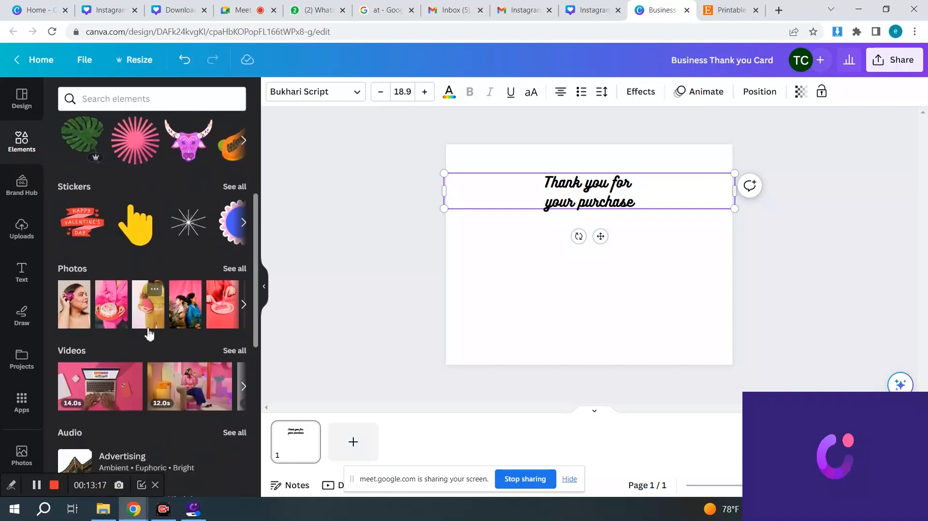
scroll(149, 333, down, 5)
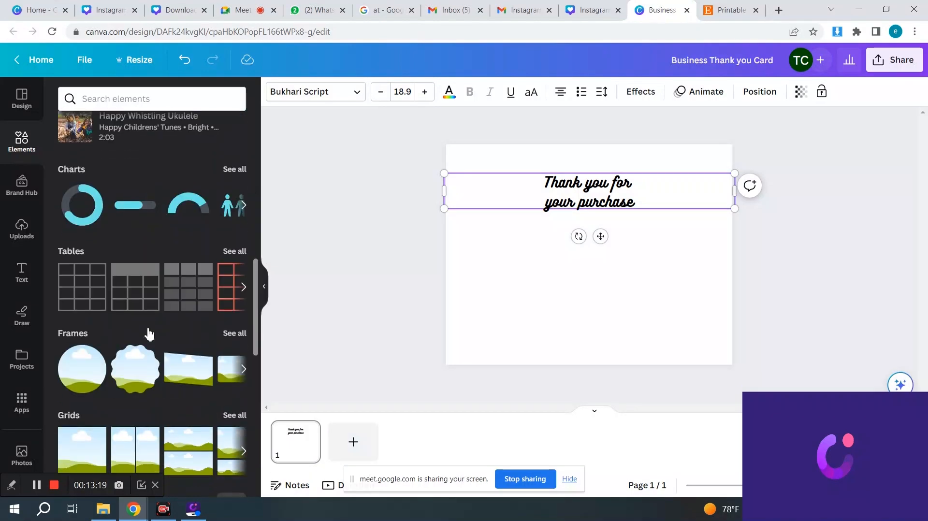
scroll(149, 334, down, 3)
scroll(150, 334, up, 9)
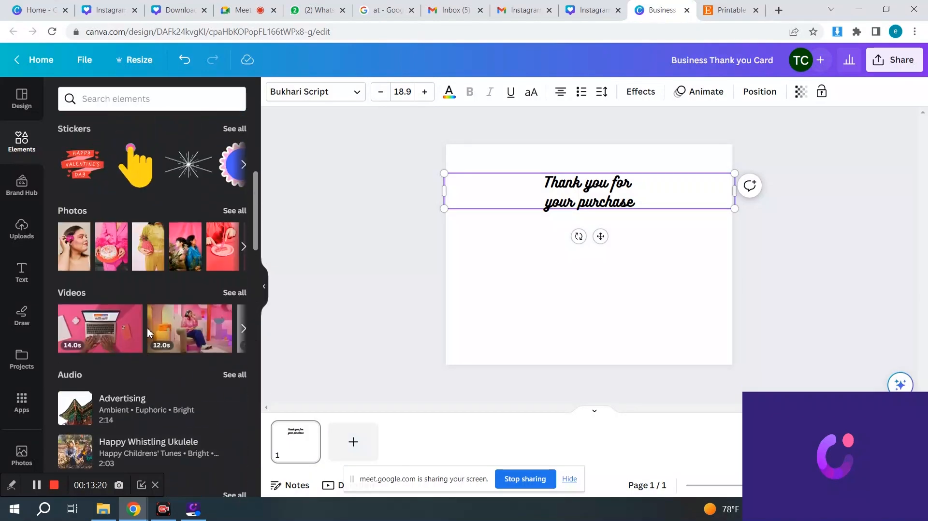
scroll(148, 332, up, 6)
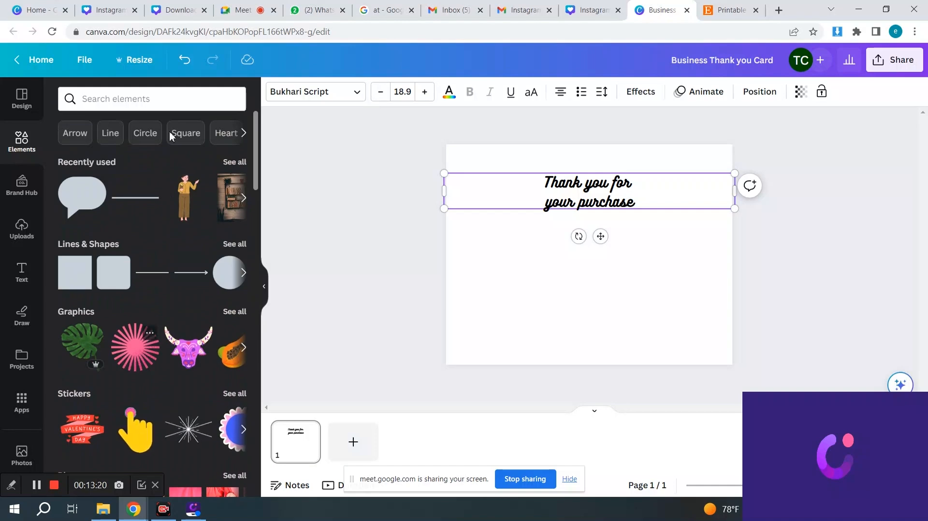
- Search the element library for "brush stroke" and show all matching graphics
click(179, 95)
text(b)
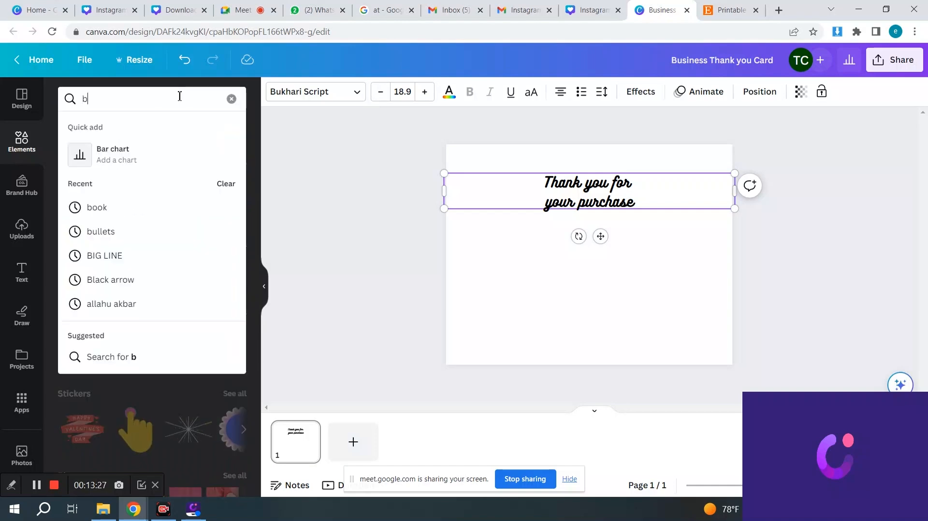
text(rush)
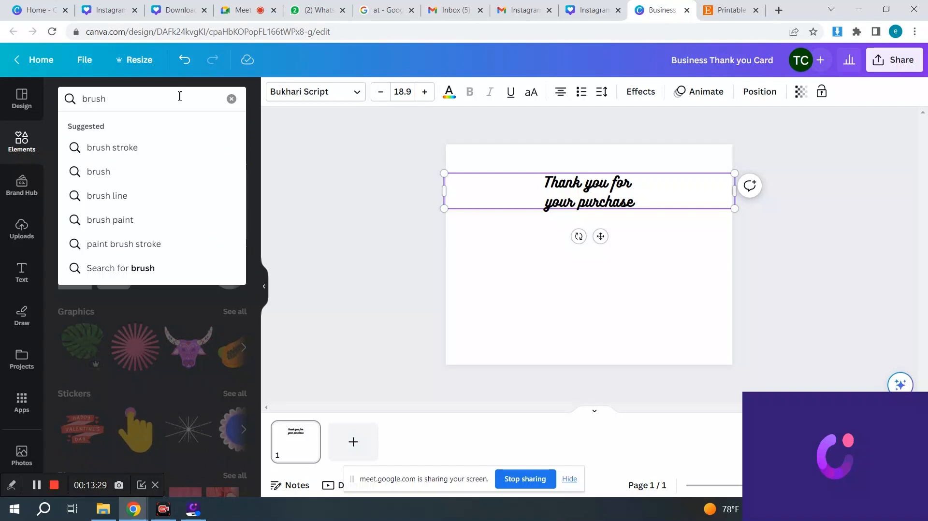
text(stroke)
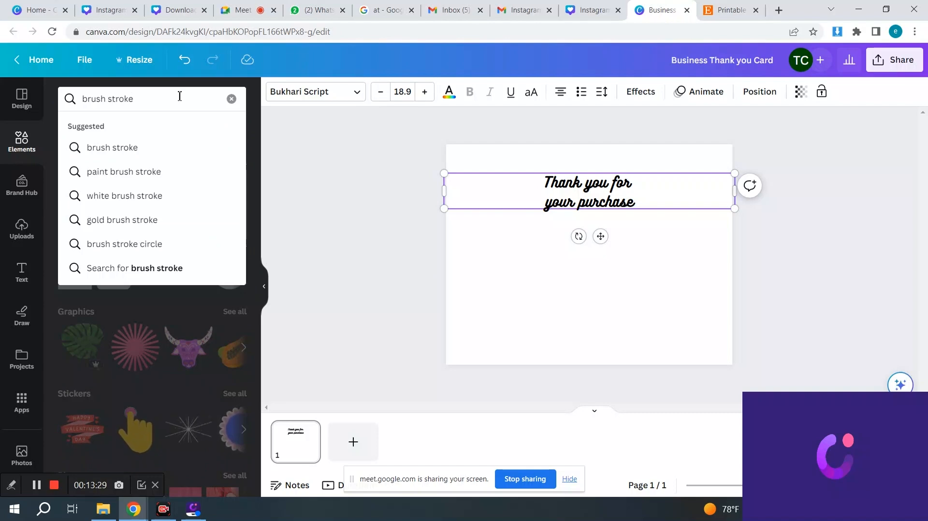
key(Return)
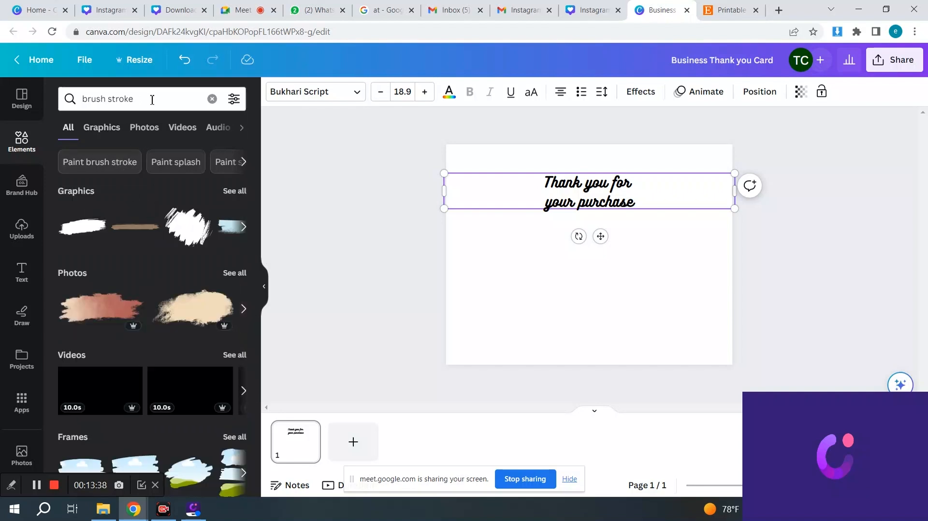
scroll(146, 295, down, 3)
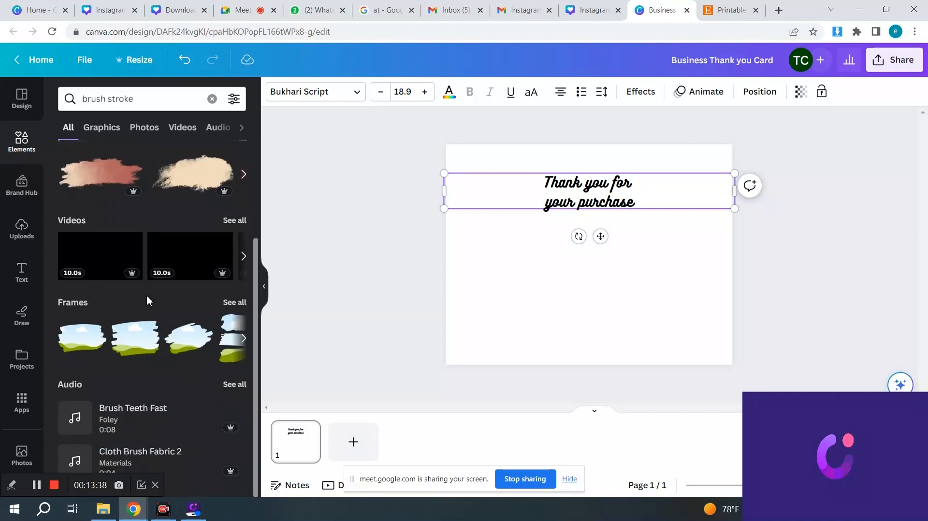
scroll(146, 298, up, 3)
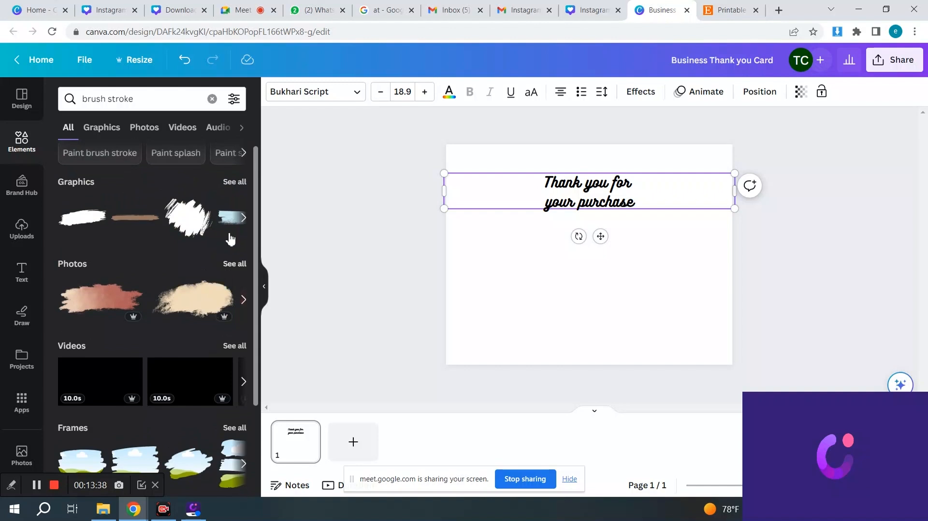
click(239, 183)
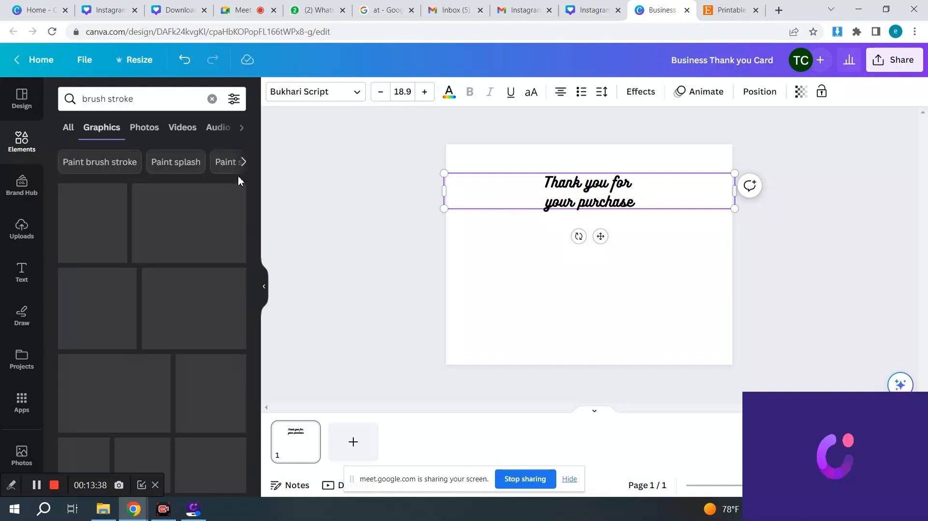
- Add the wide scribbled brush stroke graphic to the card and enlarge it to about 3.1 × 2.6 in
scroll(152, 255, down, 4)
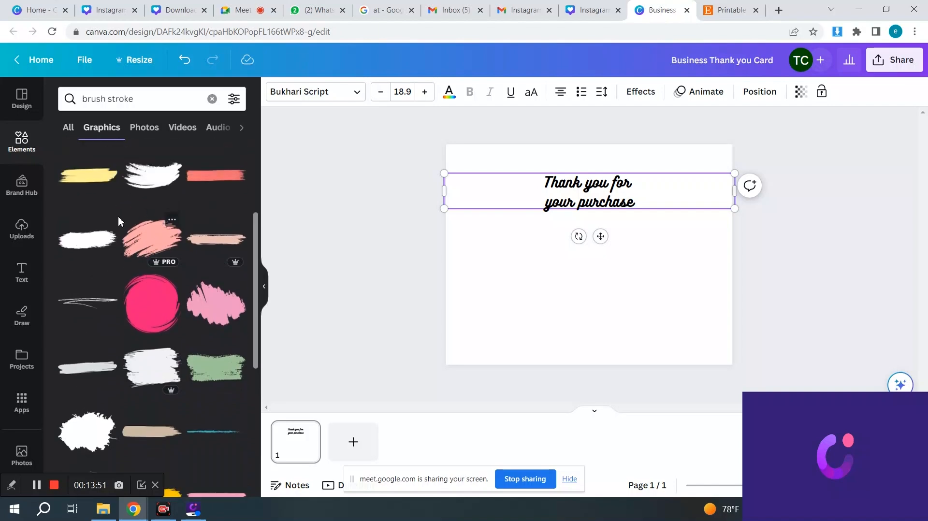
scroll(189, 188, up, 4)
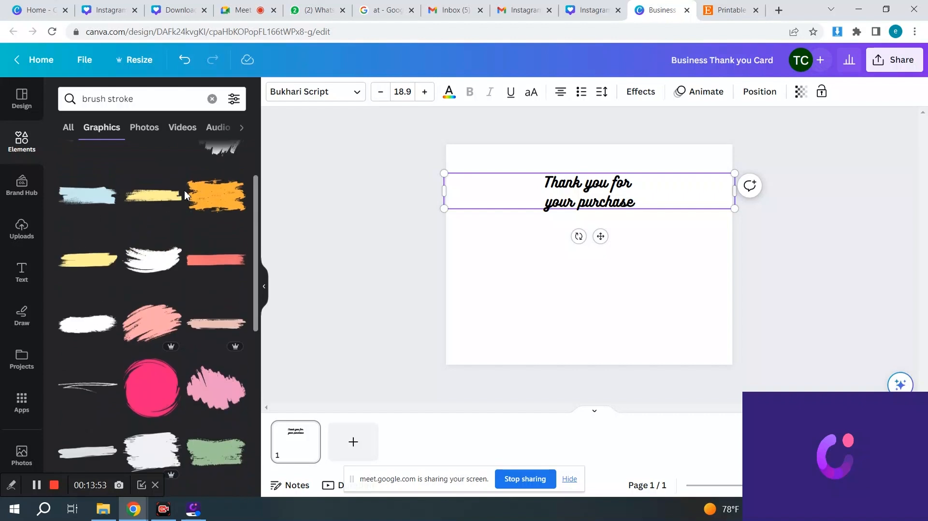
scroll(185, 194, down, 1)
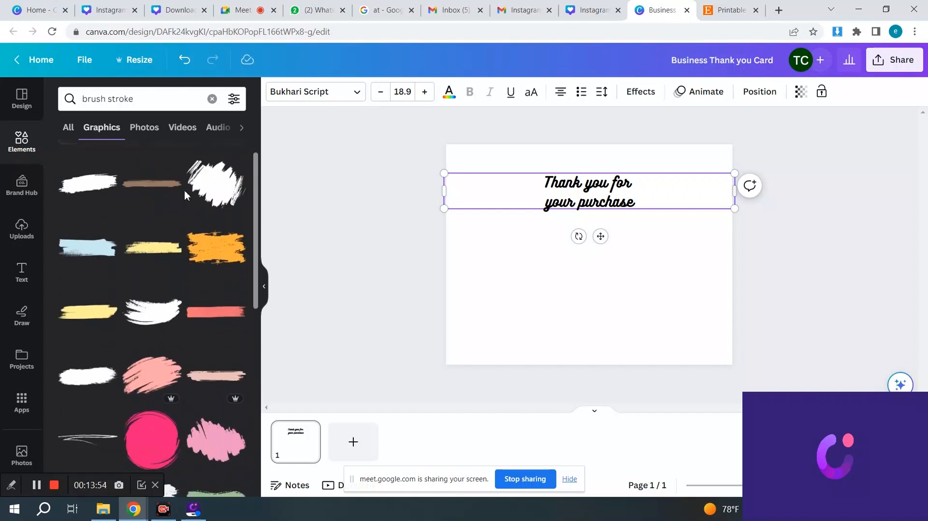
click(211, 195)
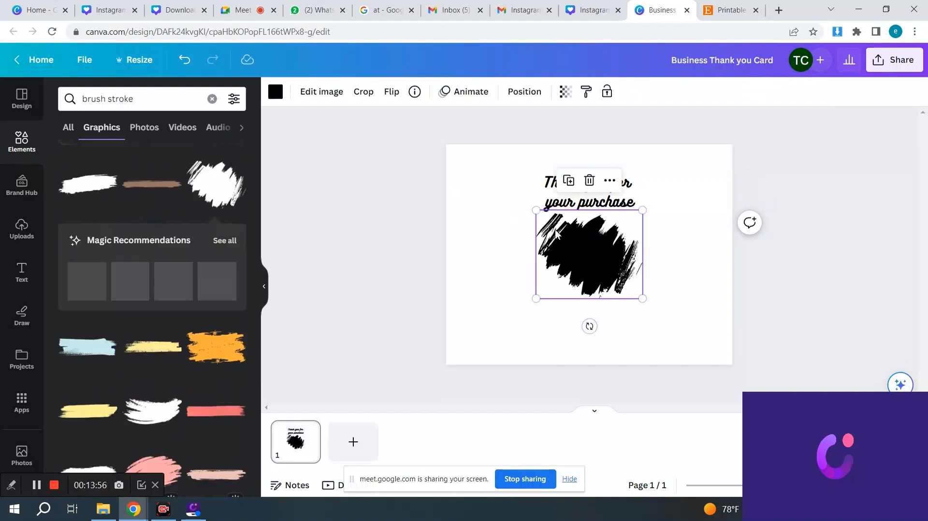
drag(537, 211, 503, 183)
drag(643, 299, 667, 317)
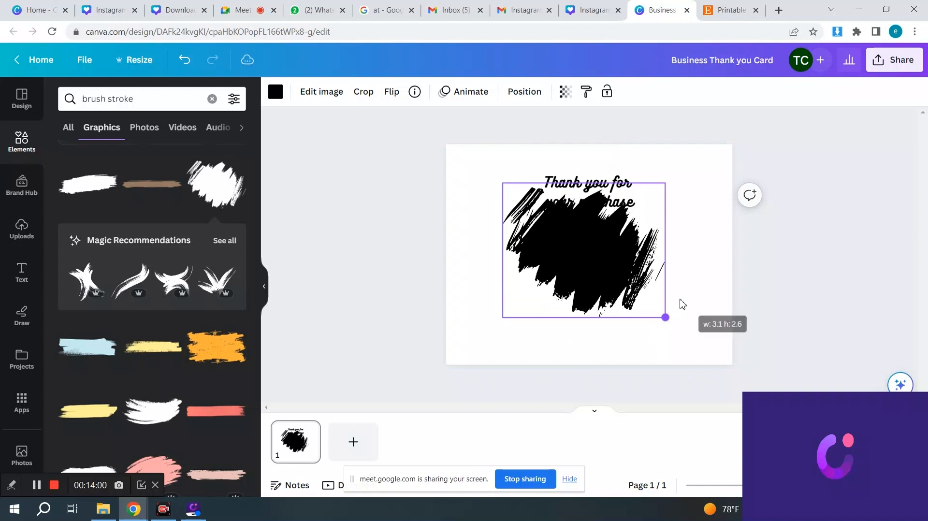
- Try the brush stroke over the heading, and move it below the heading, centred horizontally on the card
mouse_move(627, 262)
mouse_down()
mouse_move(614, 224)
mouse_move(641, 213)
mouse_move(638, 221)
mouse_up()
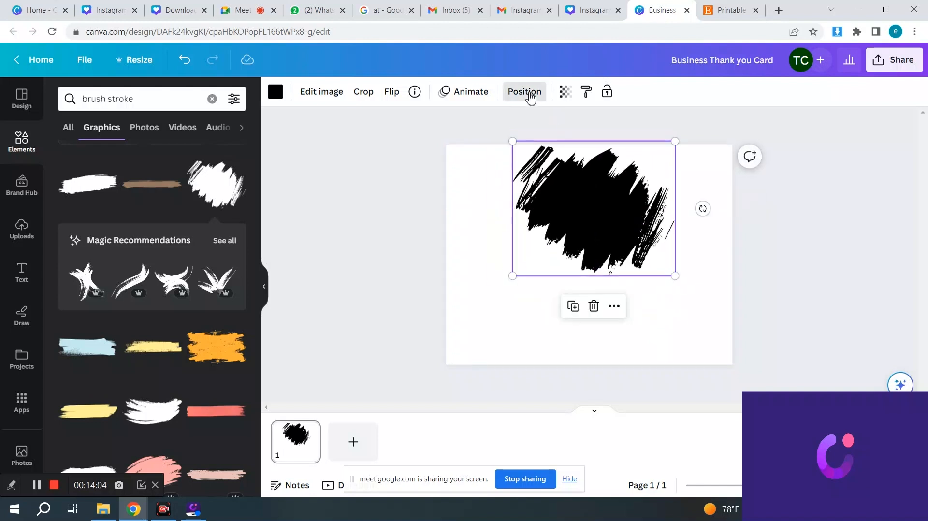
click(527, 94)
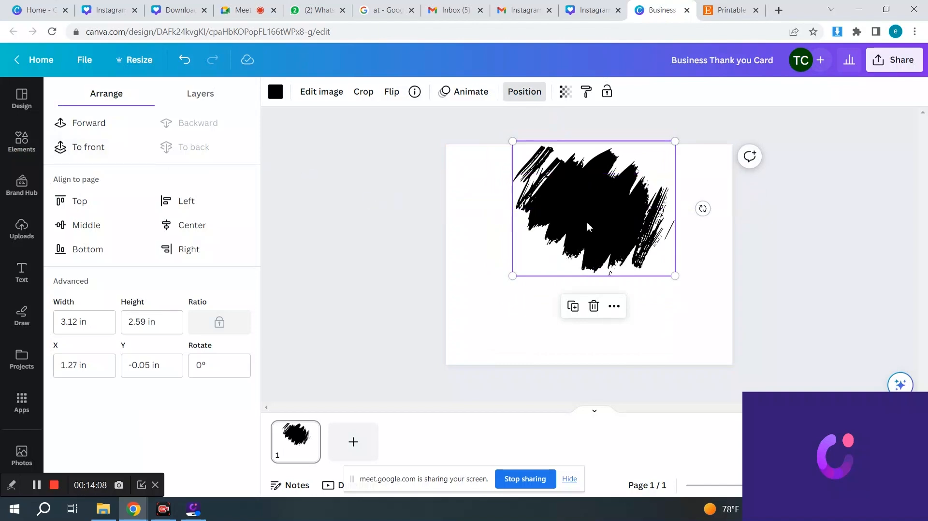
drag(602, 217, 600, 327)
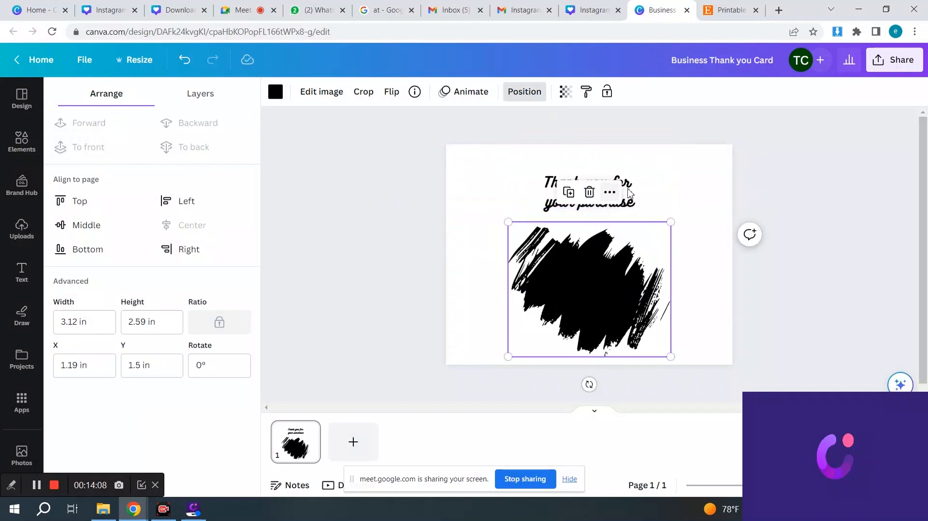
click(639, 193)
click(639, 191)
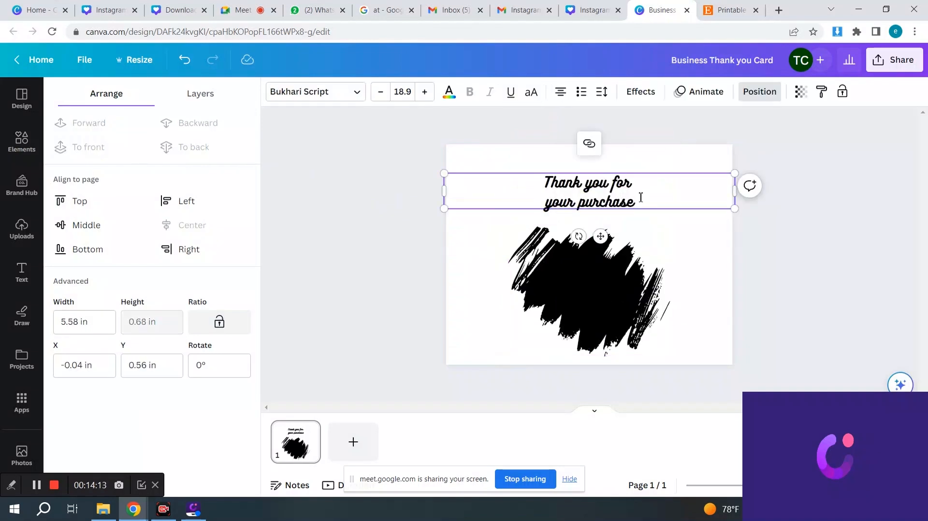
- Colour the brush stroke pink and place it behind the heading, against the card's upper edge
click(602, 284)
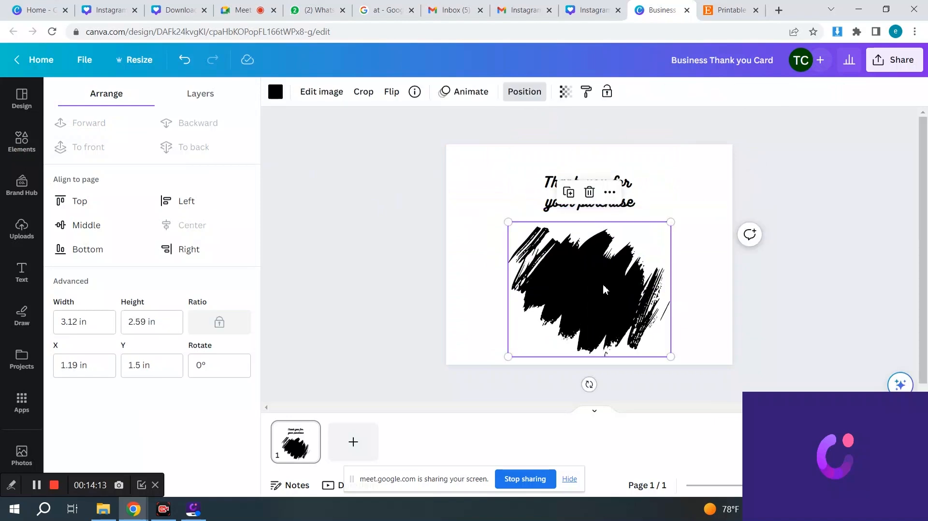
click(275, 91)
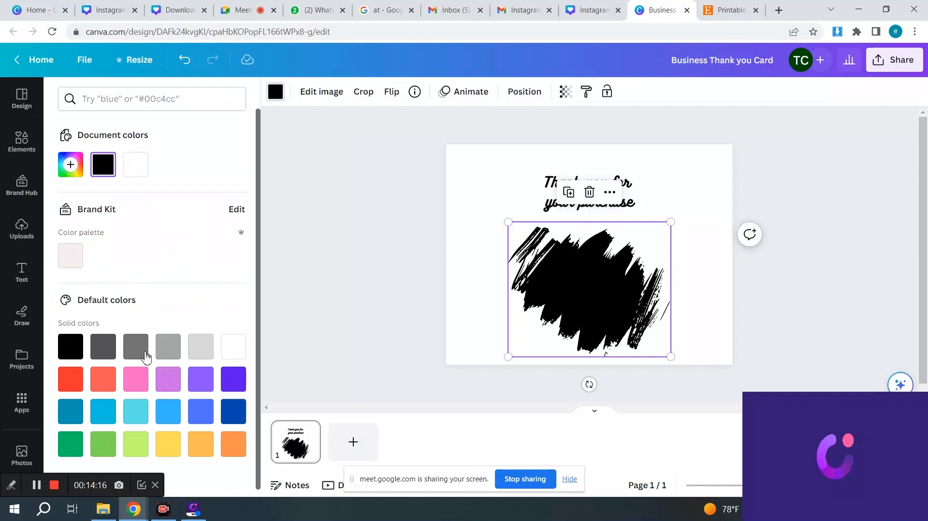
click(137, 382)
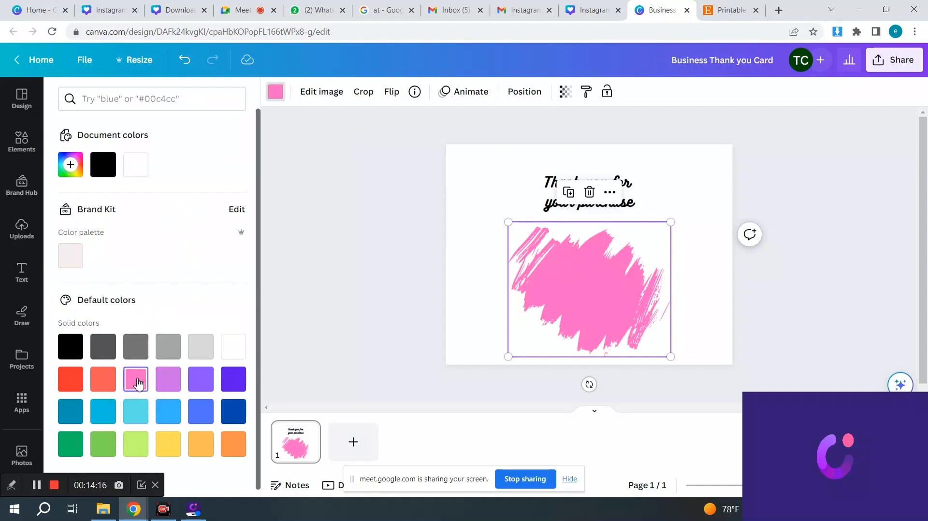
mouse_move(590, 286)
mouse_down()
mouse_move(590, 203)
mouse_move(595, 233)
mouse_move(598, 207)
mouse_up()
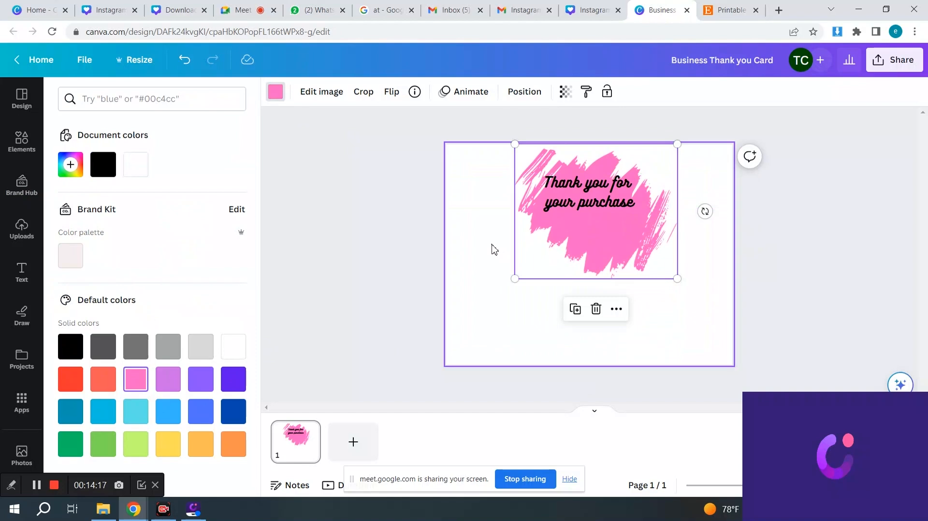
mouse_move(492, 245)
mouse_down()
mouse_move(560, 214)
mouse_move(494, 236)
mouse_up()
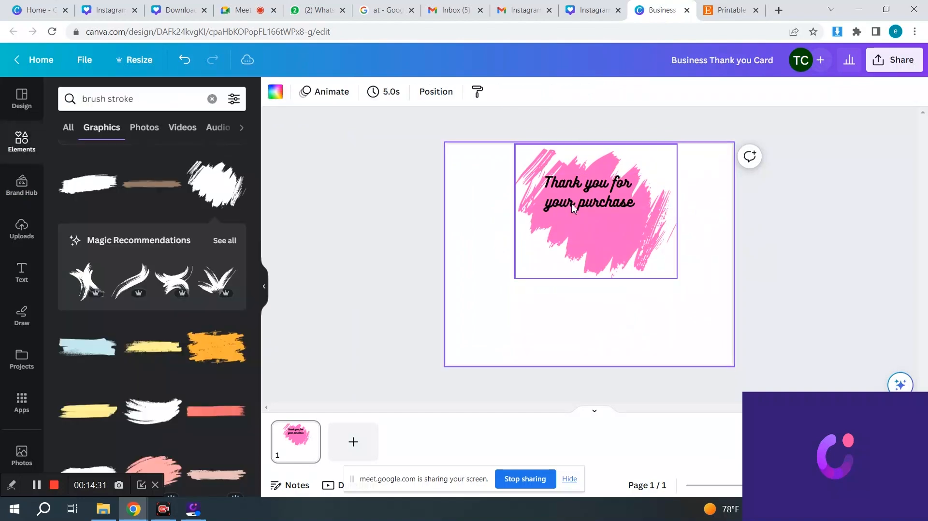
- Move the heading down onto the middle of the pink brush stroke and enlarge its text to size 22.1
drag(586, 202, 589, 221)
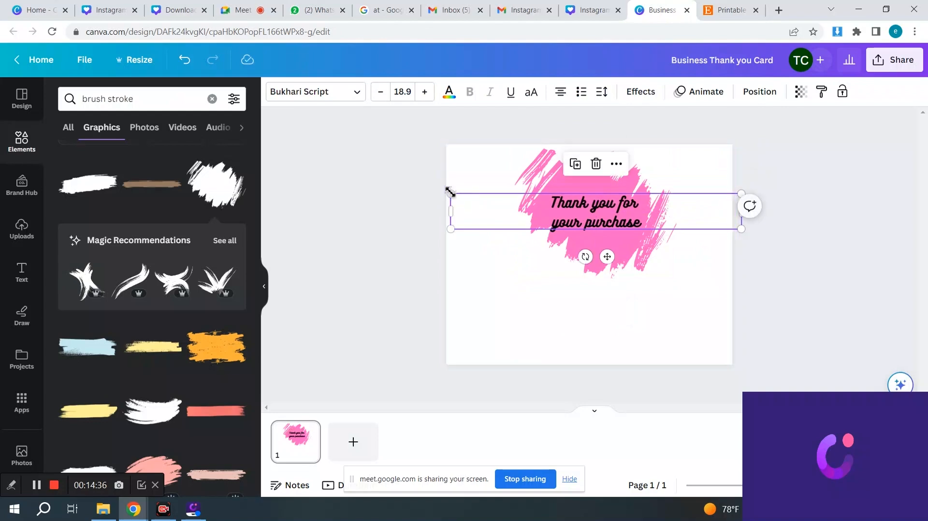
drag(450, 194, 424, 189)
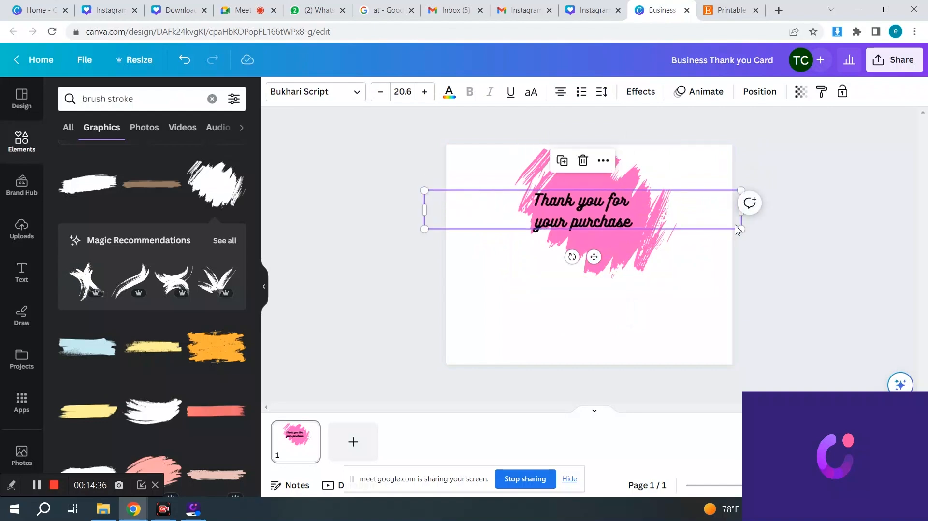
drag(742, 229, 768, 228)
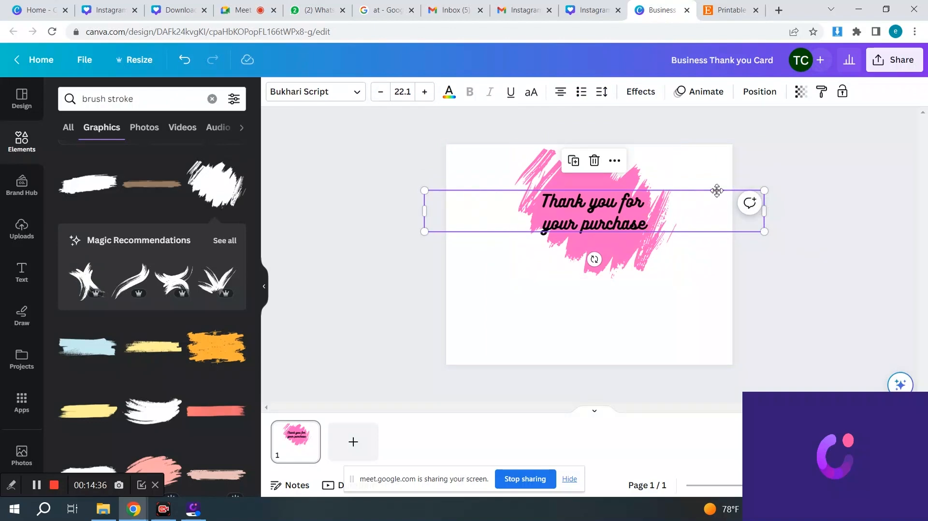
drag(717, 191, 715, 197)
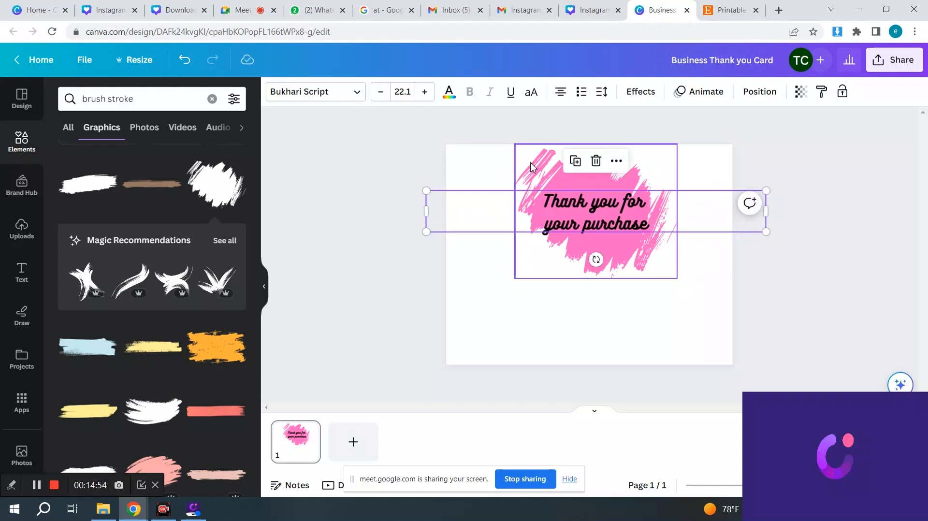
click(560, 204)
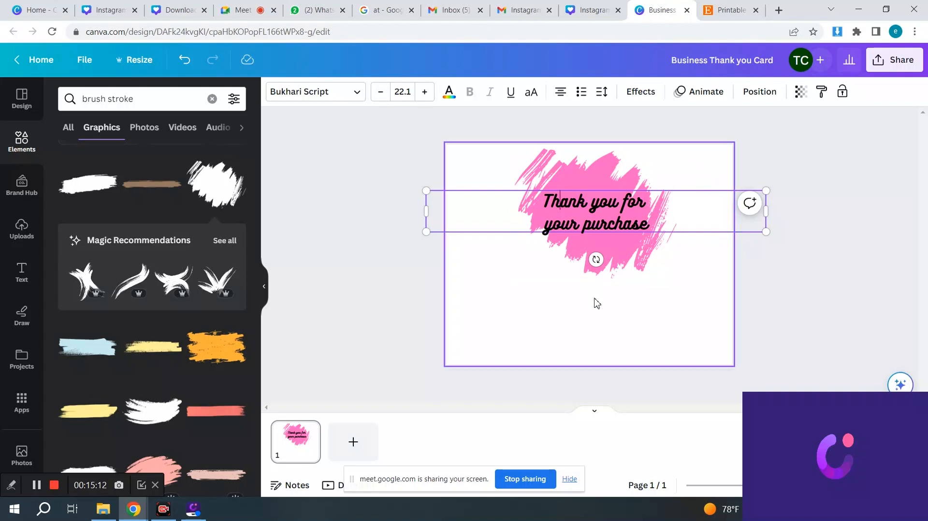
- Check the Etsy listing's decorations, search the graphics for "hearts" and add the hand-drawn double-outline heart to the card
click(722, 12)
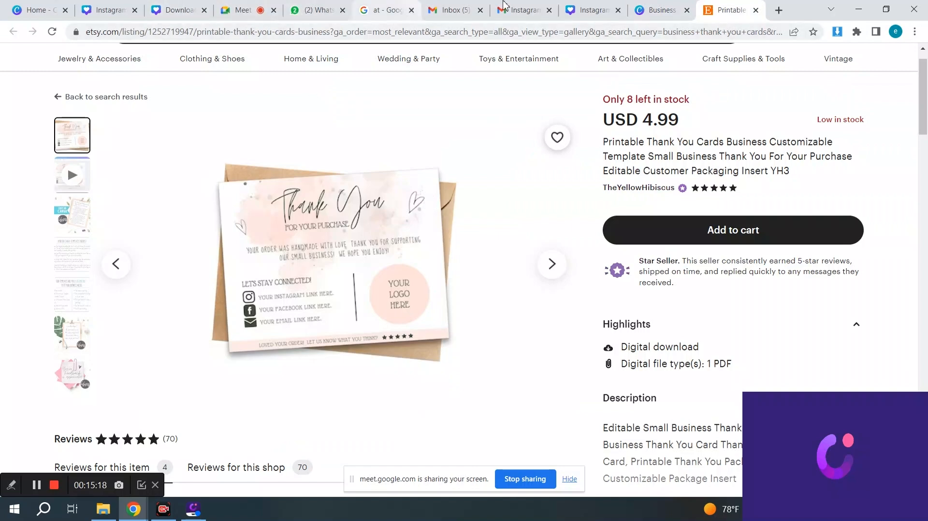
click(659, 10)
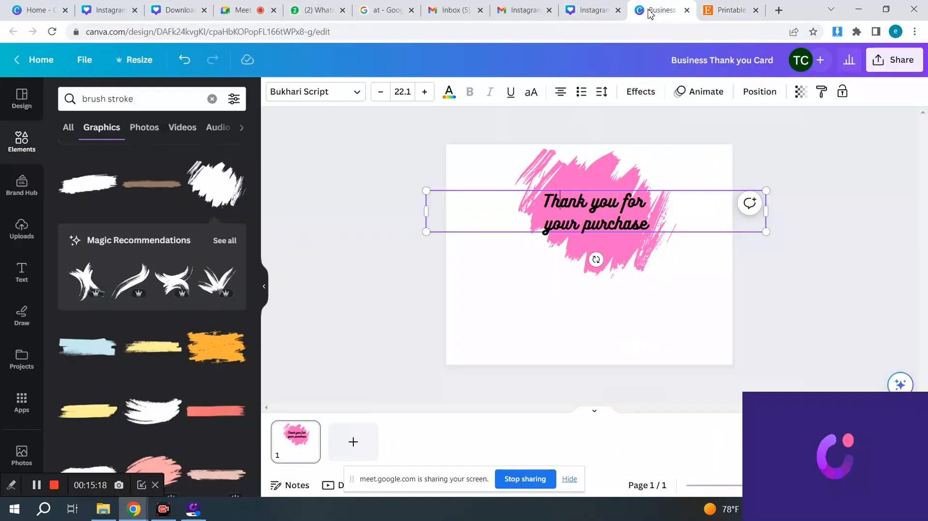
triple_click(123, 99)
key(BackSpace)
text(hearts)
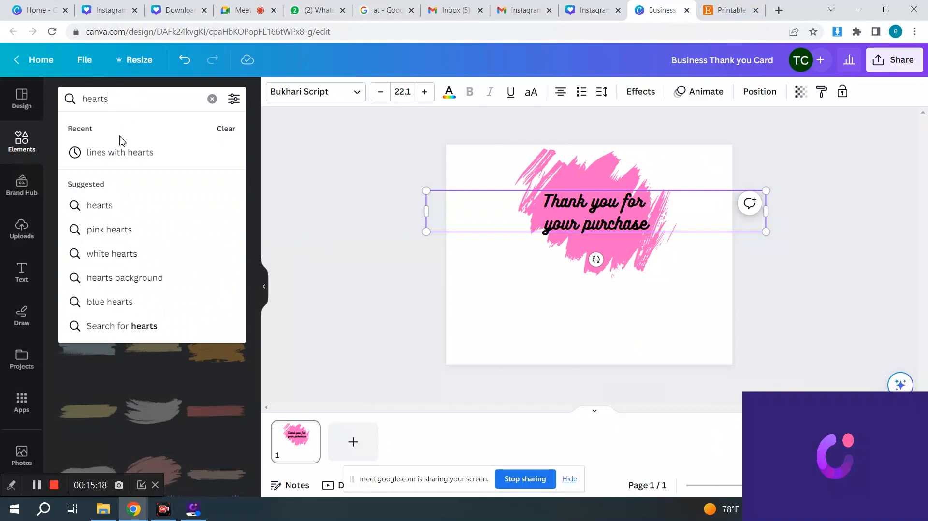
click(105, 207)
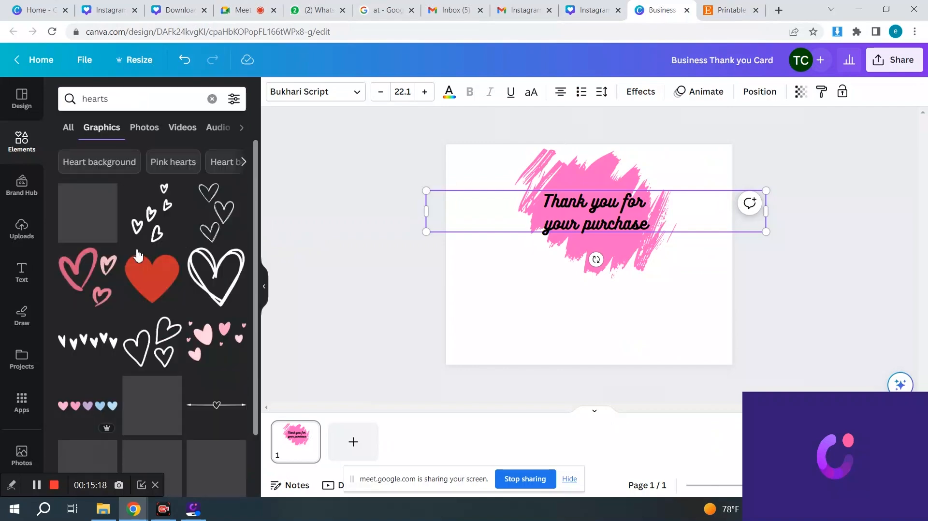
scroll(213, 296, down, 2)
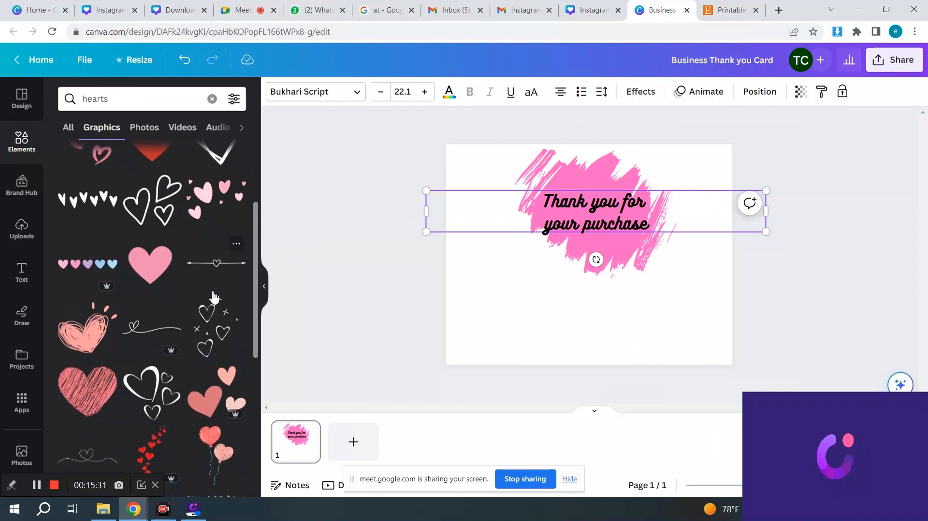
scroll(214, 296, down, 1)
scroll(214, 296, up, 1)
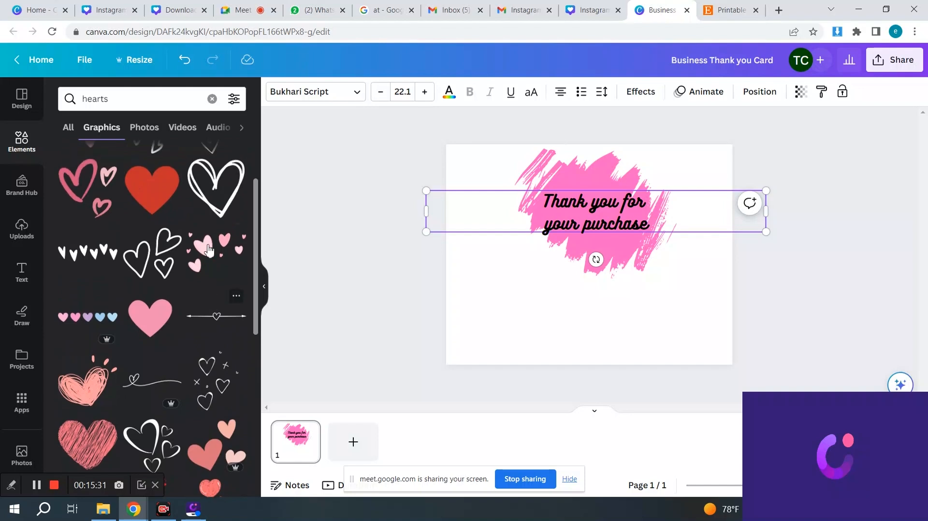
click(213, 201)
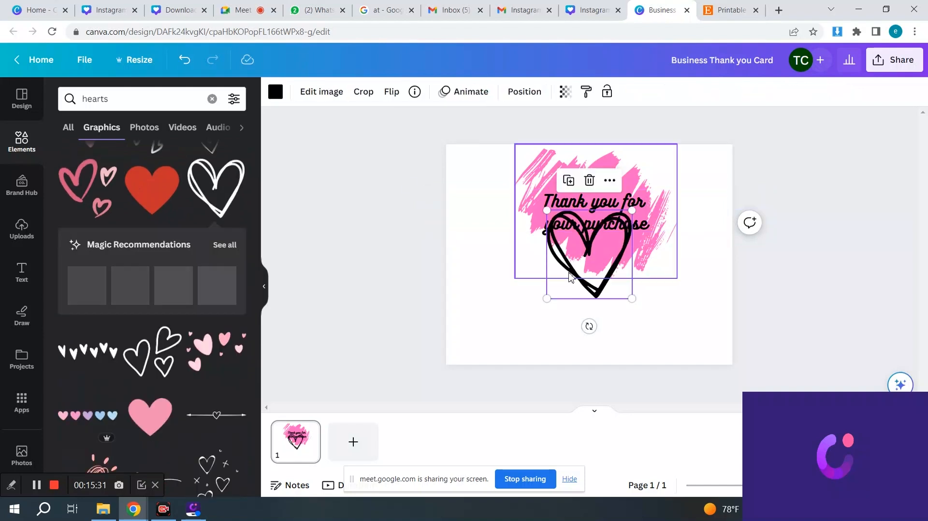
- Shrink the heart to under half its size, place it in the card's upper-right corner and tilt it clockwise
drag(548, 298, 597, 247)
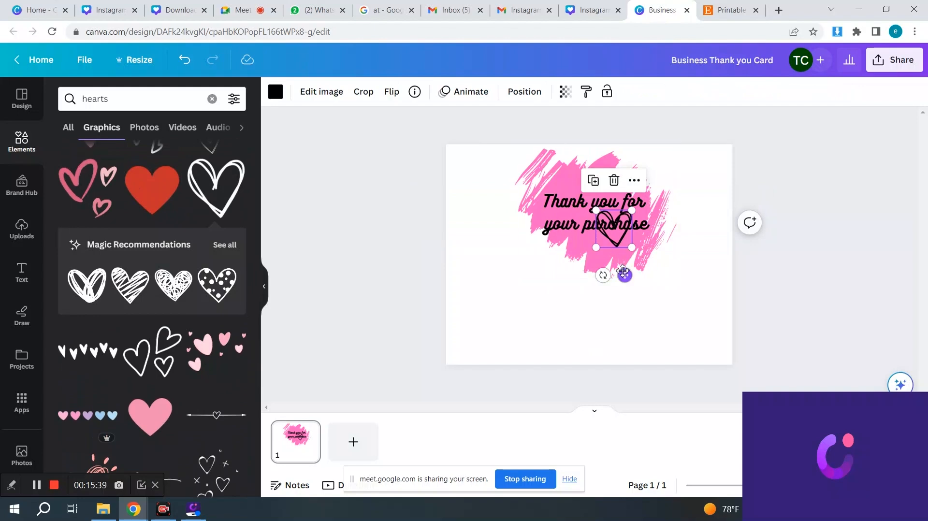
drag(625, 276, 708, 216)
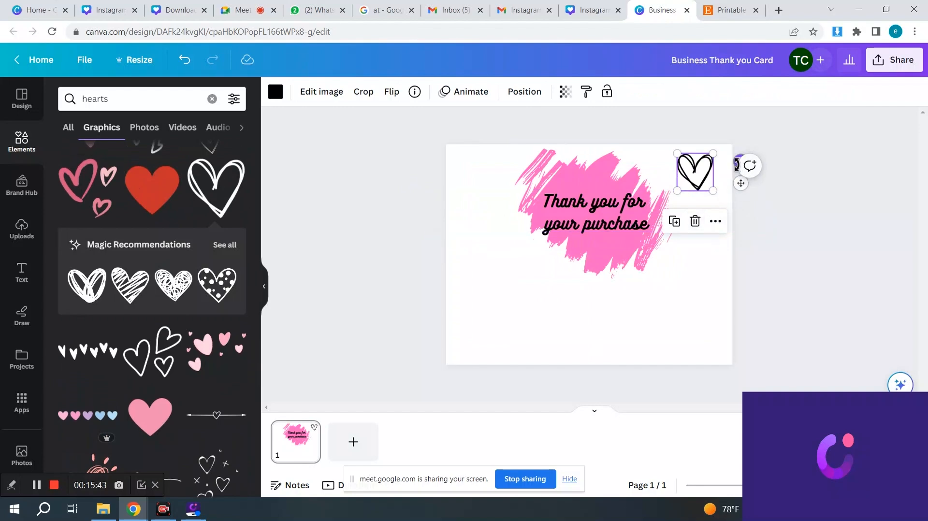
drag(738, 163, 752, 192)
drag(694, 181, 692, 185)
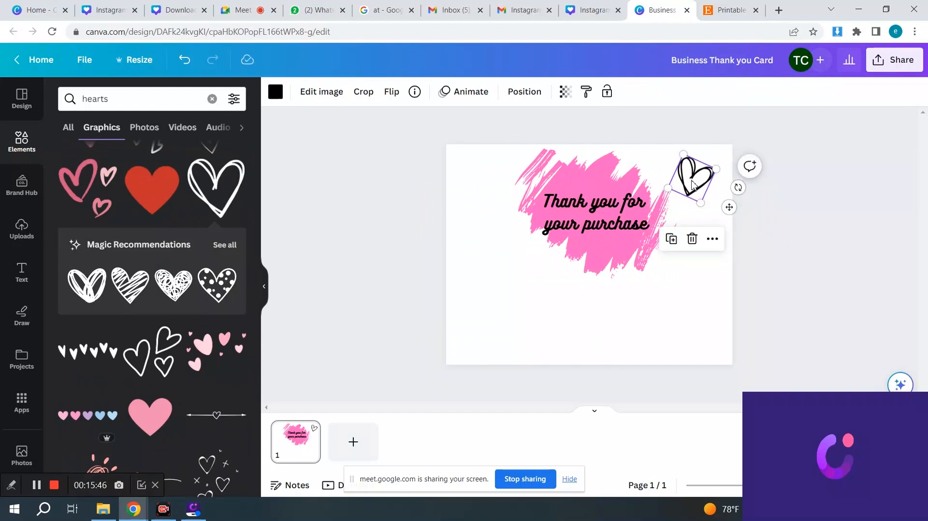
- Duplicate the heart and place a smaller copy, tilted counterclockwise, in the card's upper-left area beside the brush stroke
key(ctrl+d)
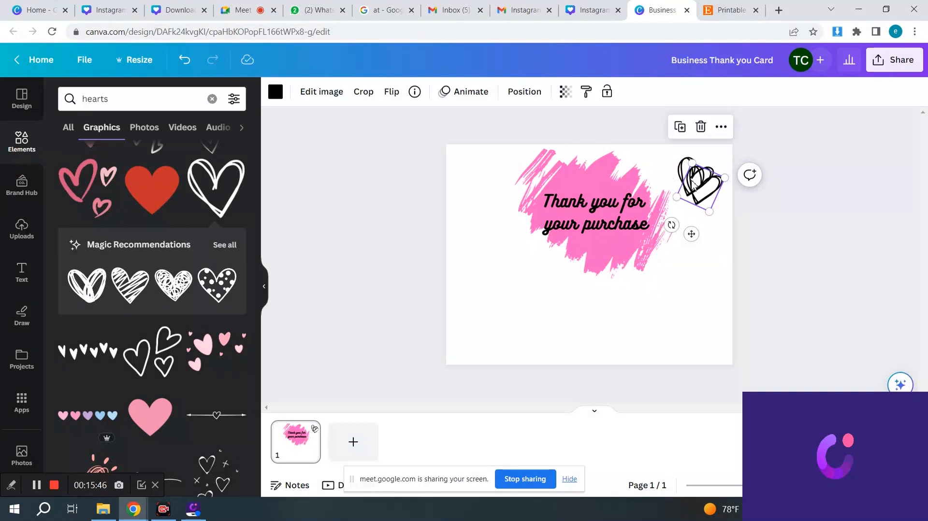
mouse_move(692, 233)
mouse_down()
mouse_move(473, 234)
mouse_move(500, 227)
mouse_move(481, 196)
mouse_move(511, 212)
mouse_up()
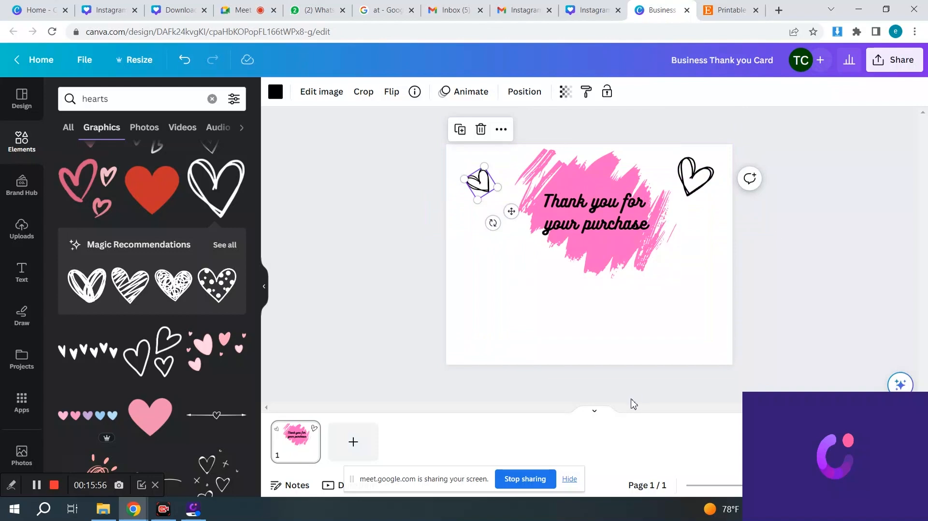
click(662, 323)
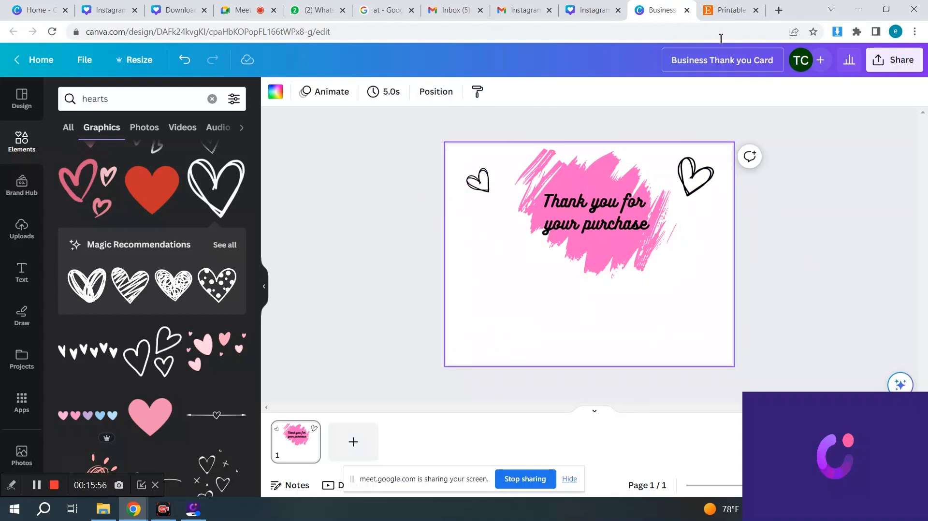
- Consult the Etsy listing's wording and add a heading below the title reading "Your order was handmade with LOVE."
click(732, 10)
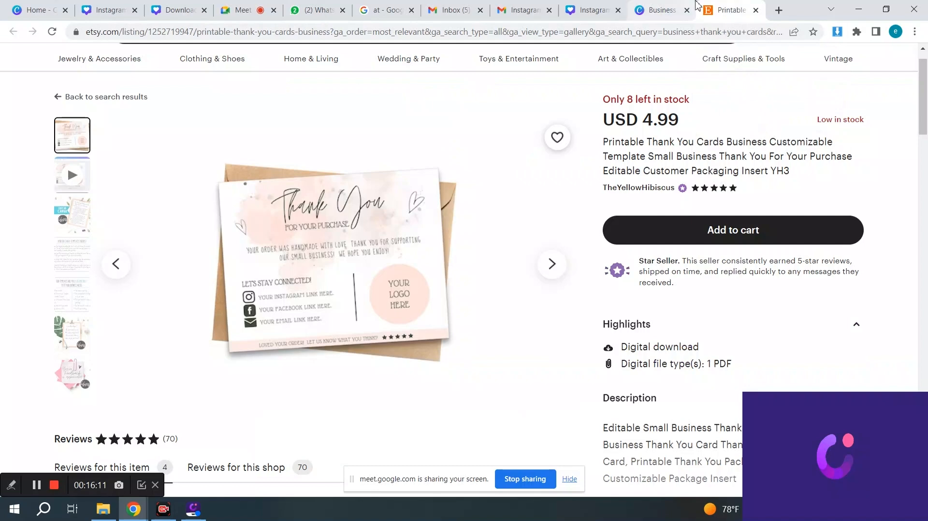
click(654, 12)
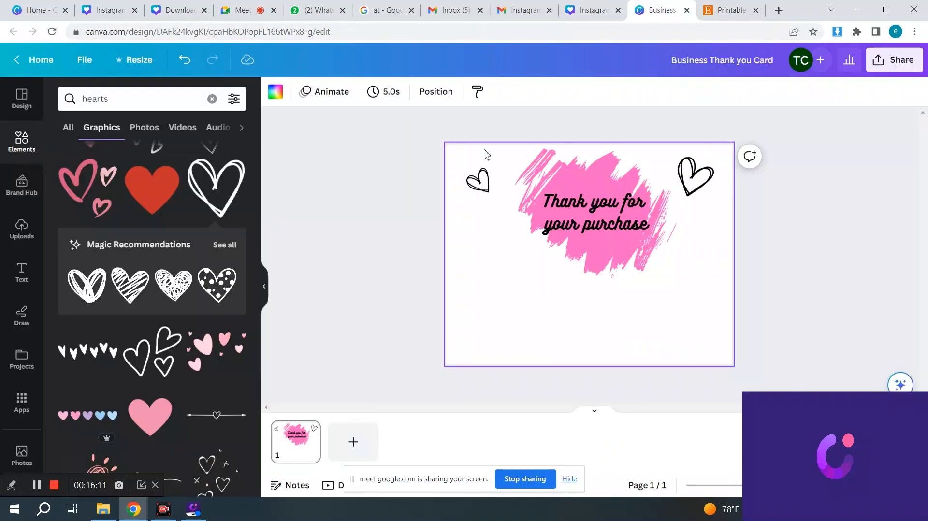
click(22, 279)
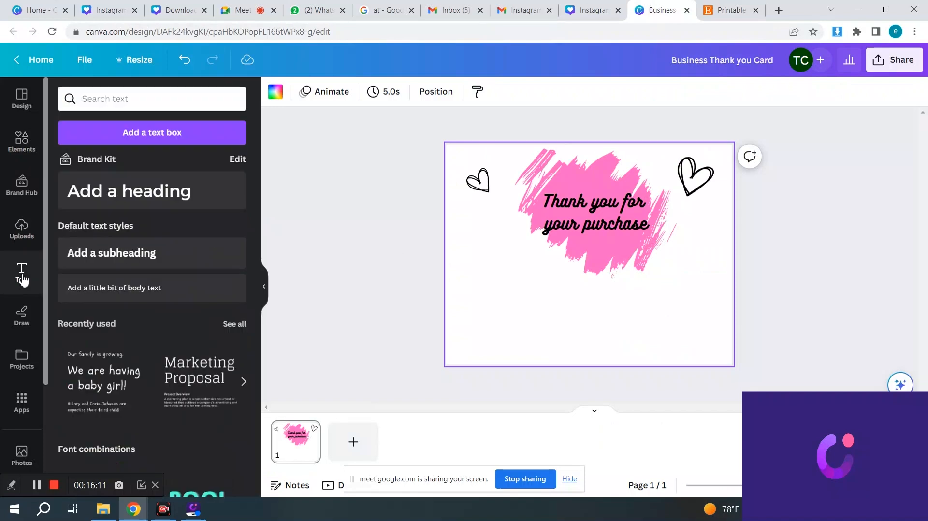
click(125, 197)
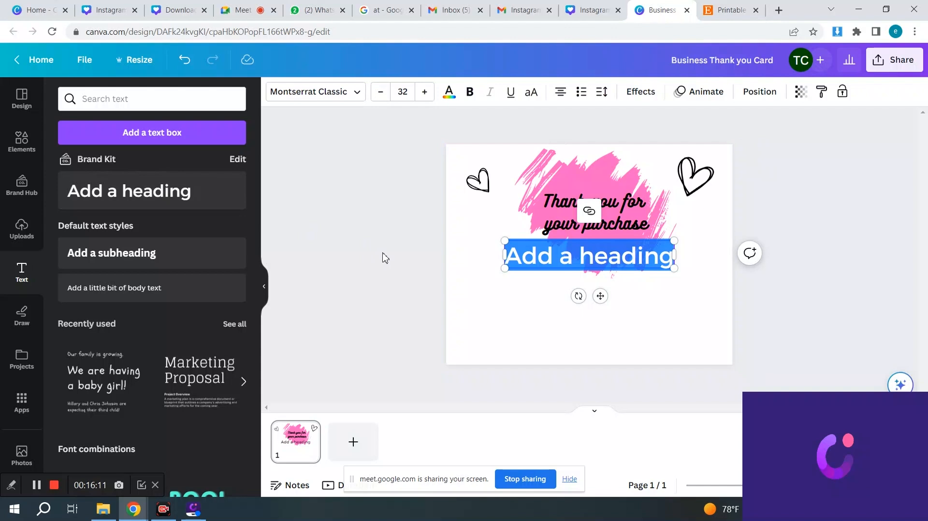
text(Your)
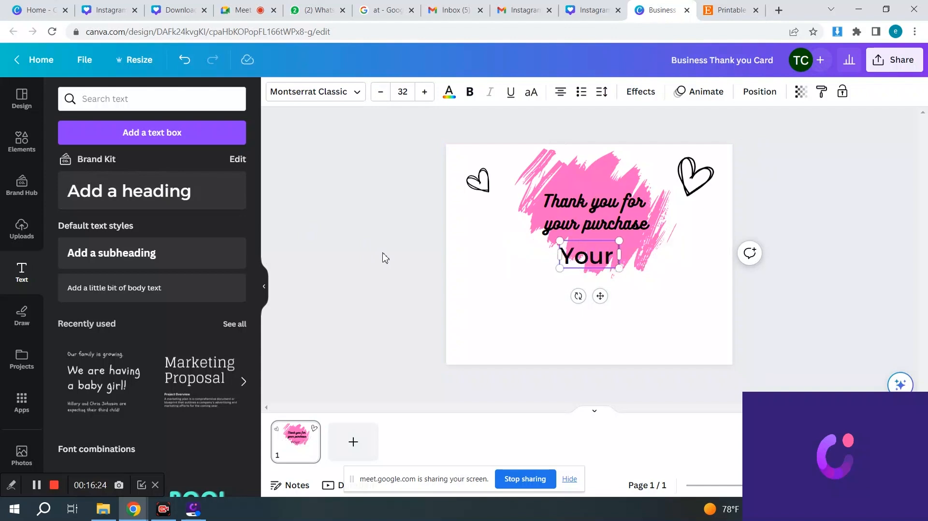
text( order wa)
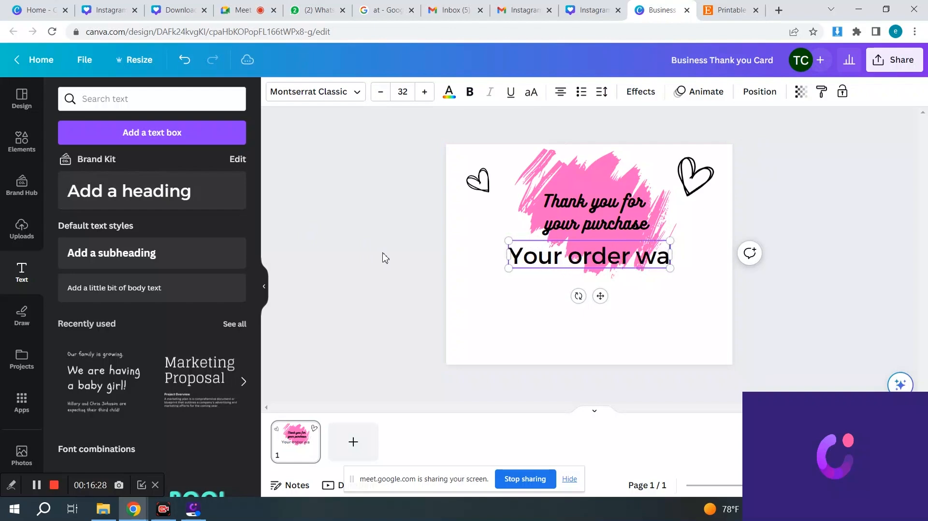
text(s h)
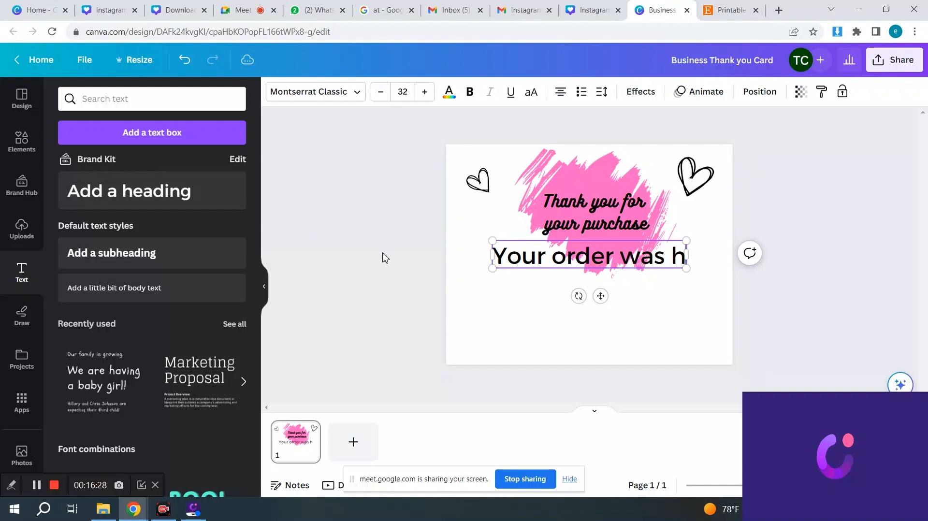
text(andmade )
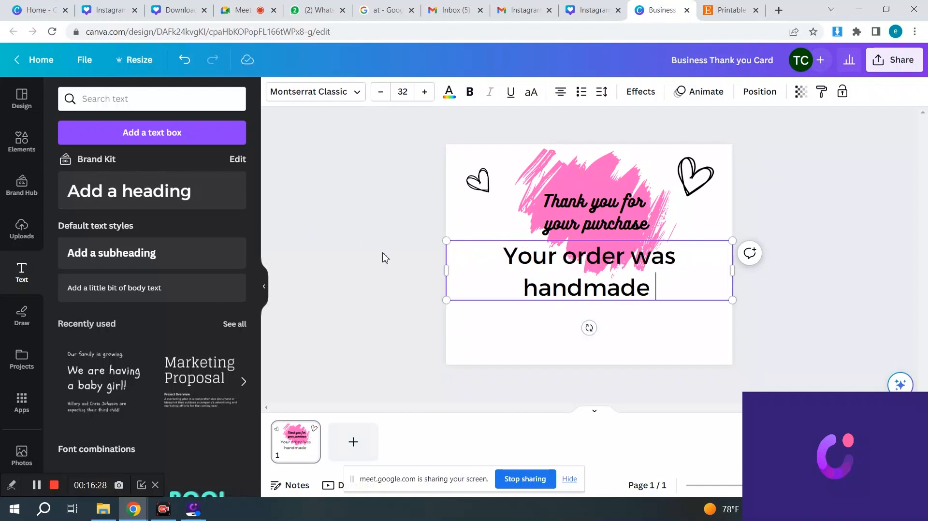
text(wi)
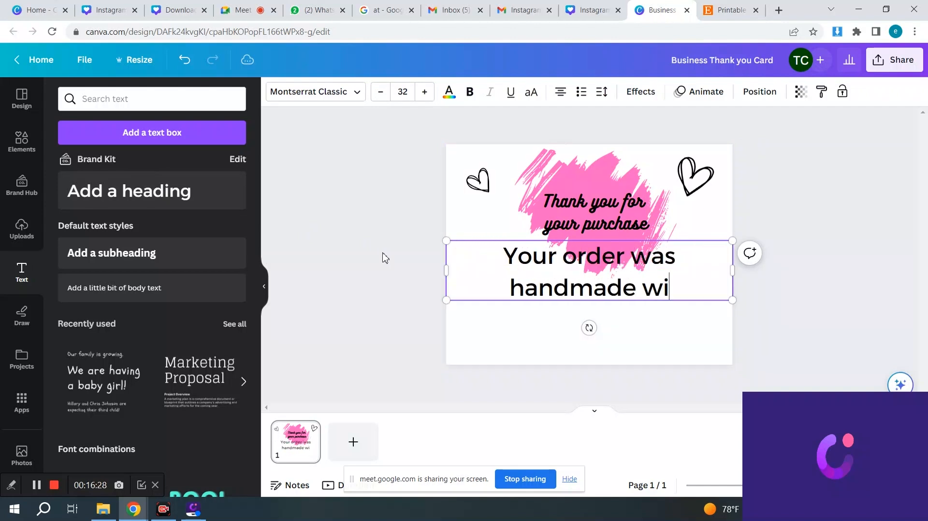
text(th LOVE)
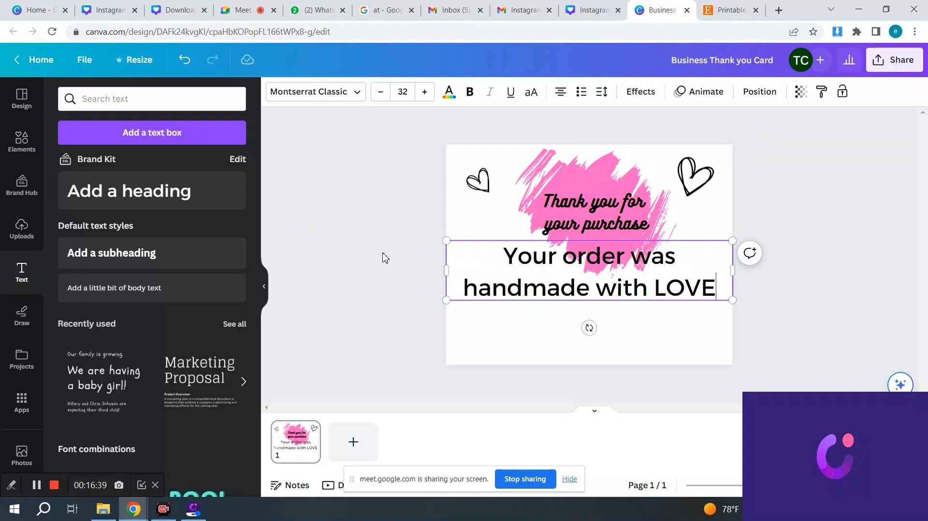
text(.)
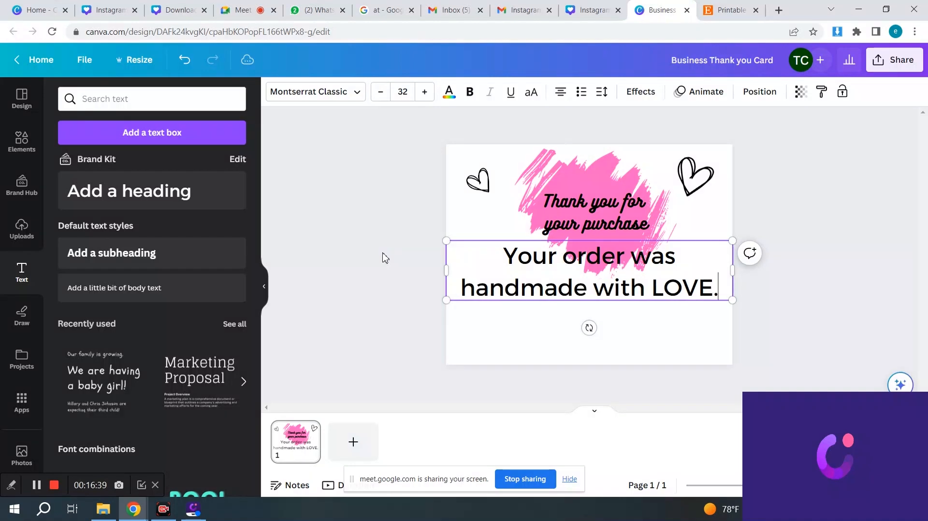
- Continue the message in the new text box with the sentence "We hope you enjoy it."
key(Return)
text(wE)
key(BackSpace)
key(BackSpace)
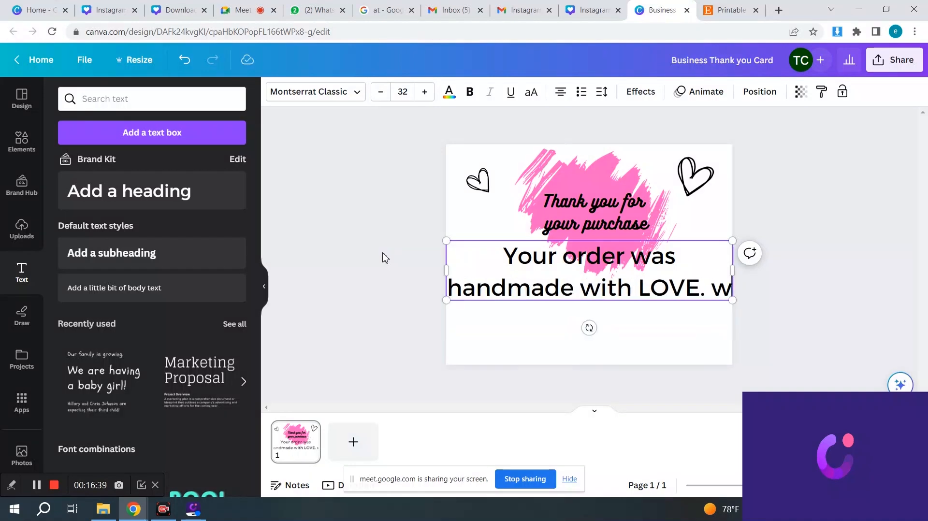
text(We hope z)
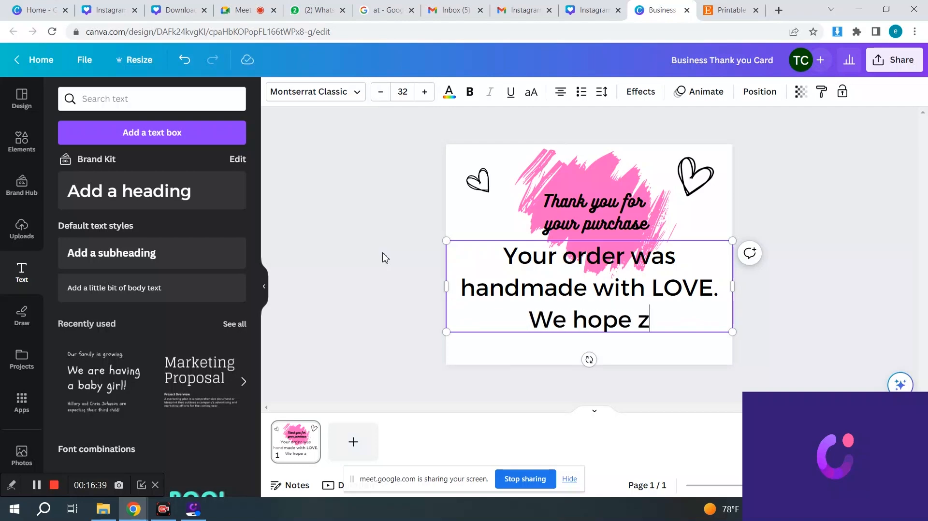
key(BackSpace)
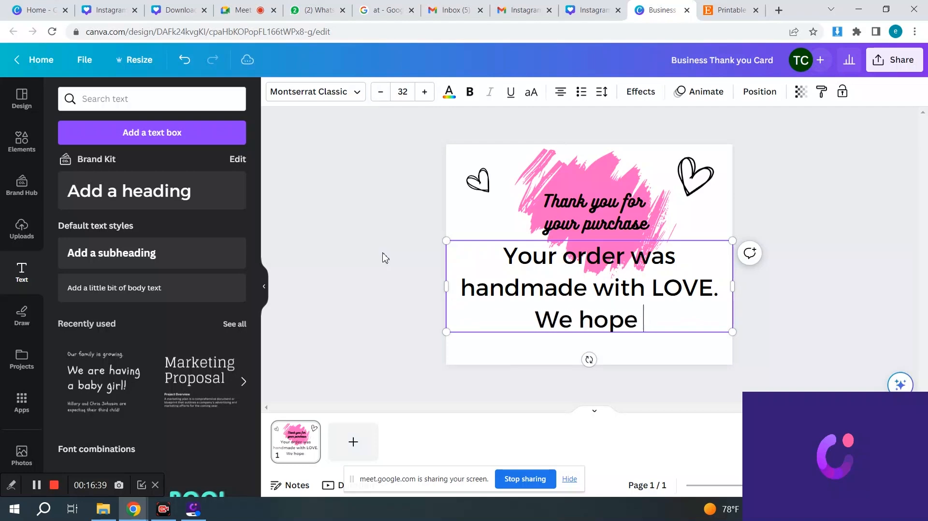
text(you )
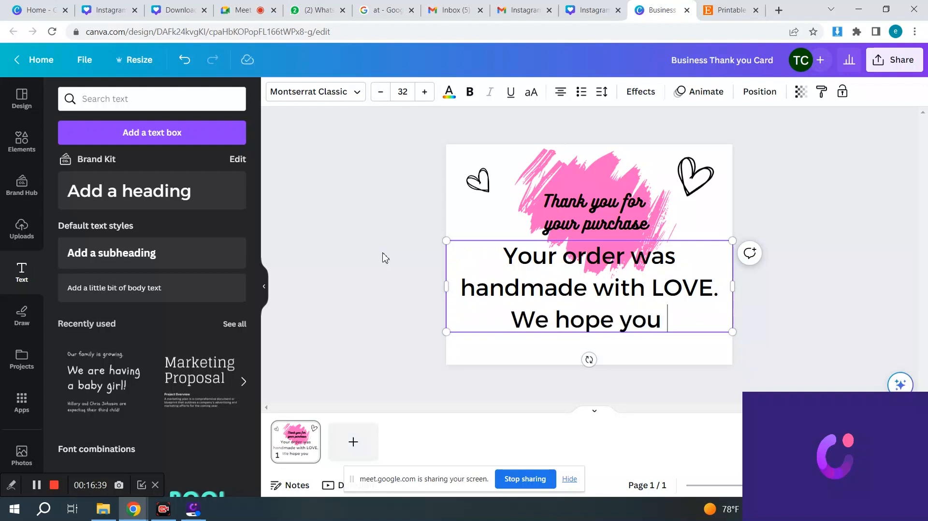
text(enjoy)
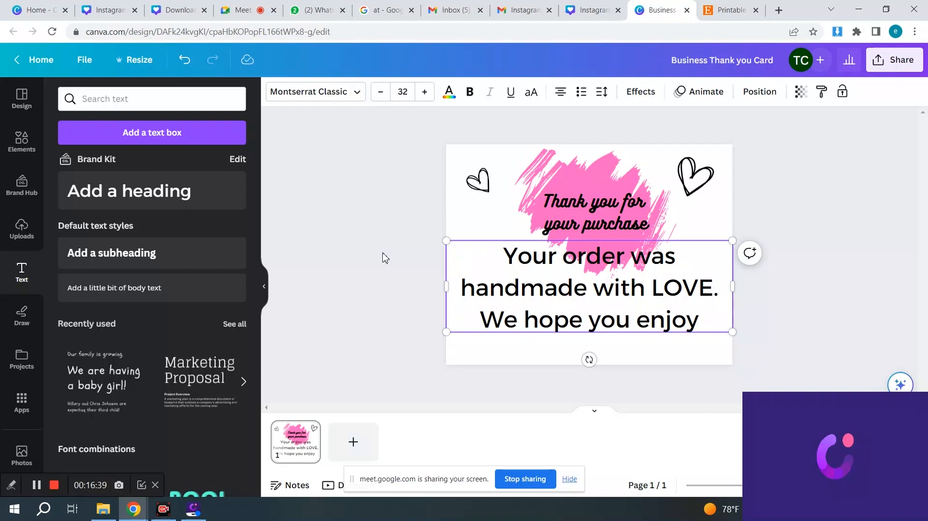
text(it.)
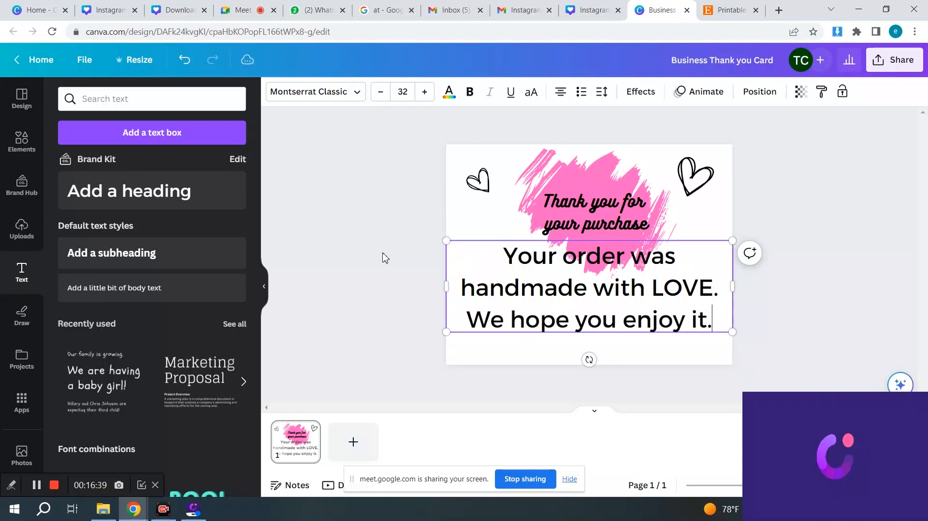
- Set the font size of the whole message below the title to 20
key(ctrl+a)
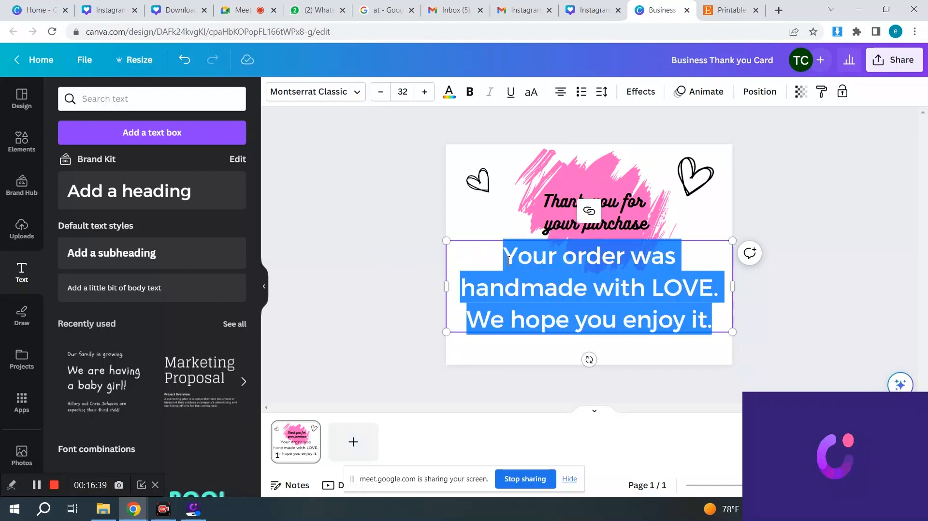
click(379, 93)
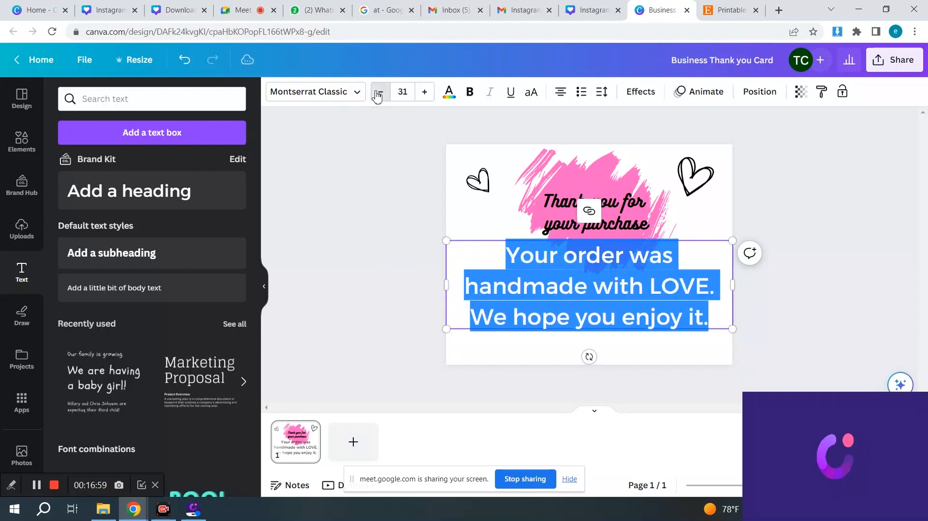
click(379, 93)
click(380, 93)
click(379, 93)
click(379, 93)
click(379, 93)
click(379, 92)
click(379, 92)
click(379, 93)
click(379, 93)
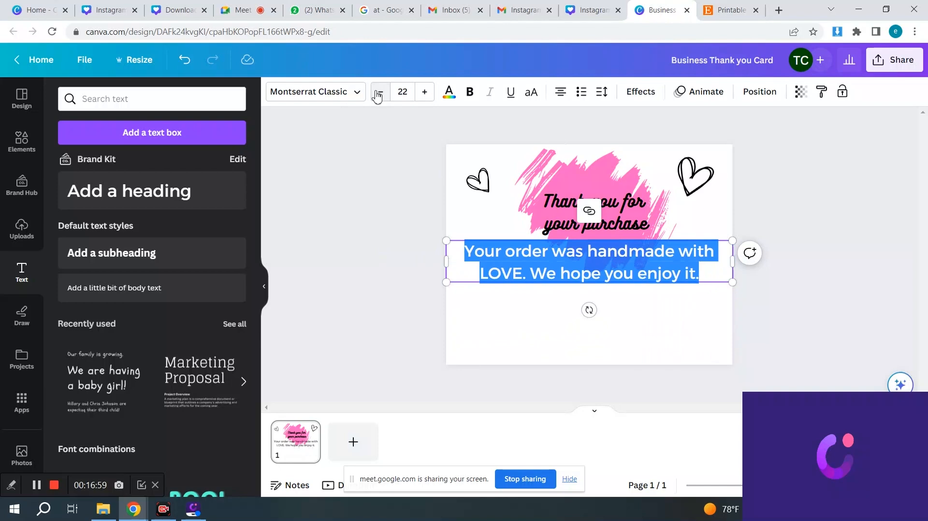
click(379, 93)
click(379, 93)
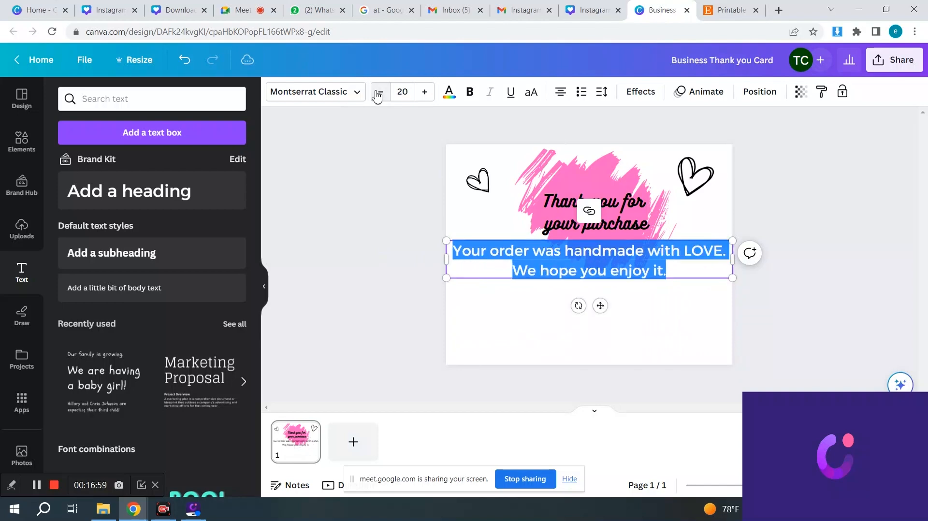
- Move the message below the brush stroke and scale its text box down to font size 16.5
click(596, 280)
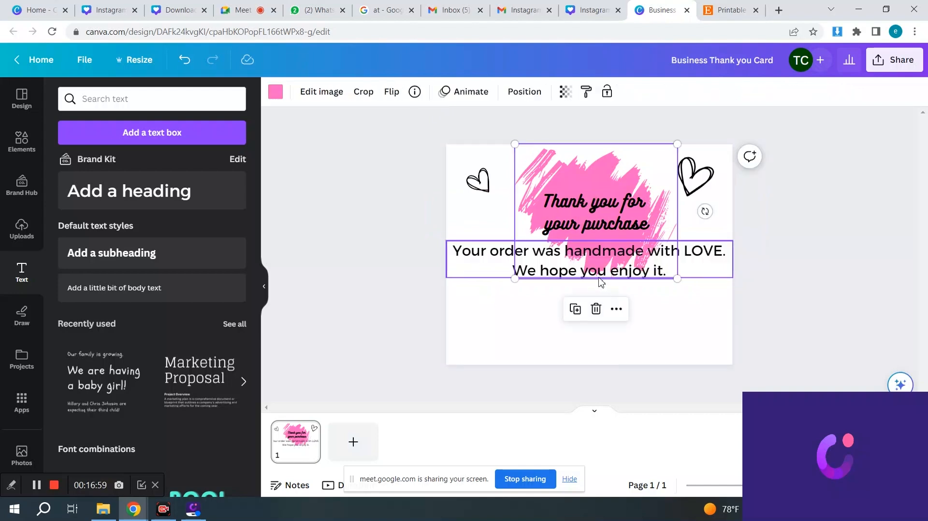
click(710, 268)
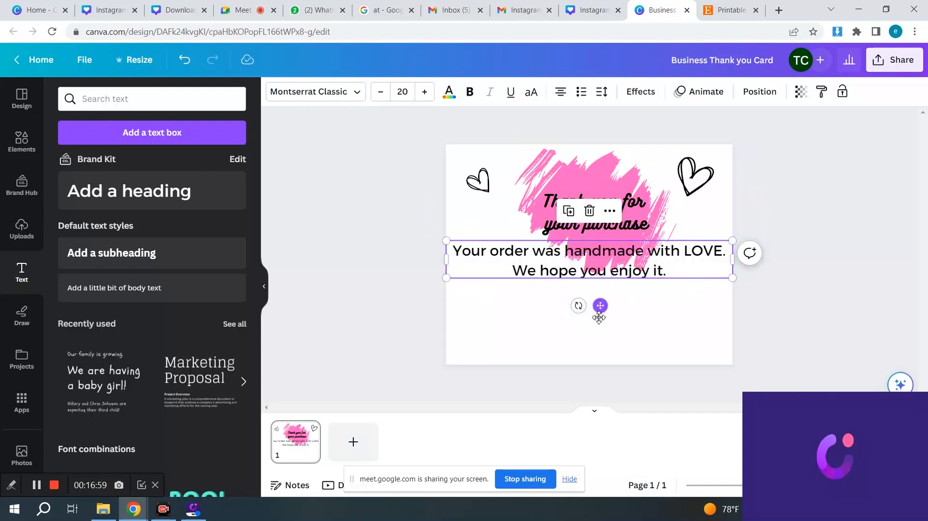
drag(599, 317, 605, 356)
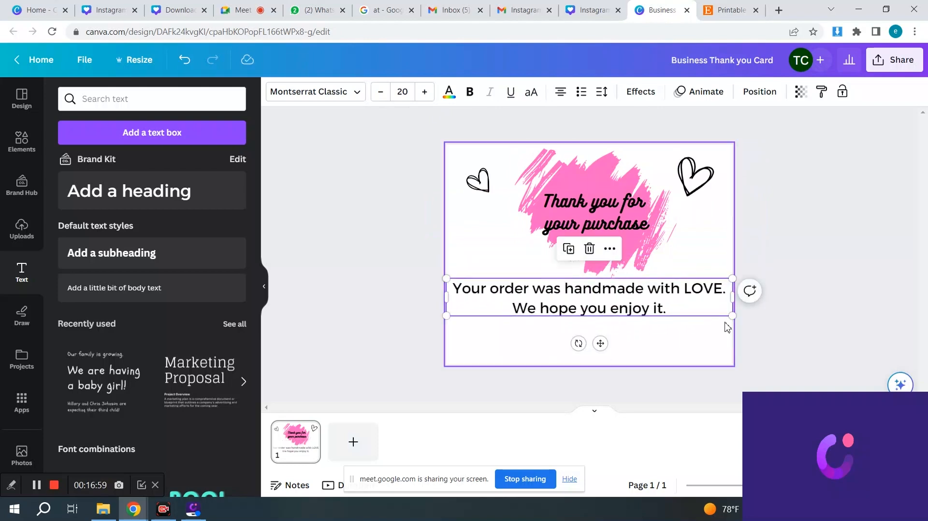
drag(724, 308, 674, 302)
drag(575, 337, 610, 322)
- Shift the brush stroke up past the card's top edge and raise the title and message to follow it
drag(579, 165, 571, 134)
drag(583, 208, 582, 199)
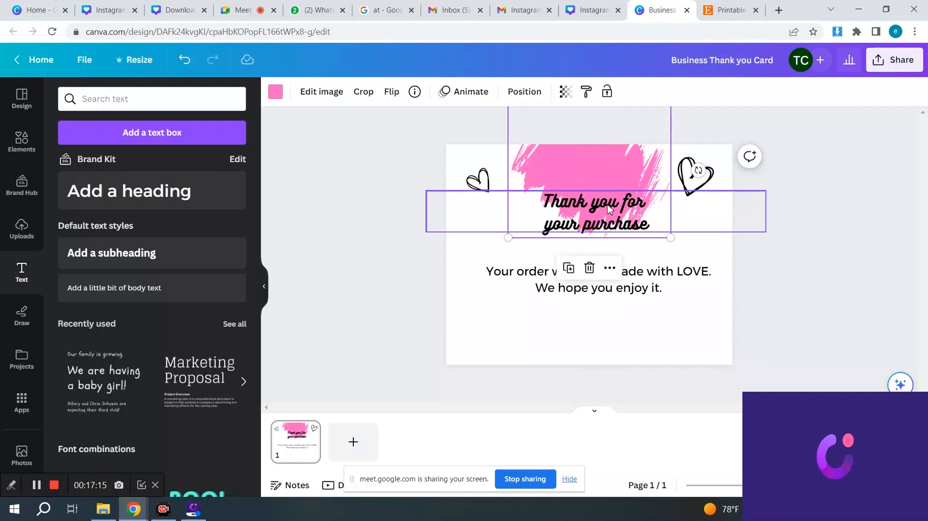
click(701, 226)
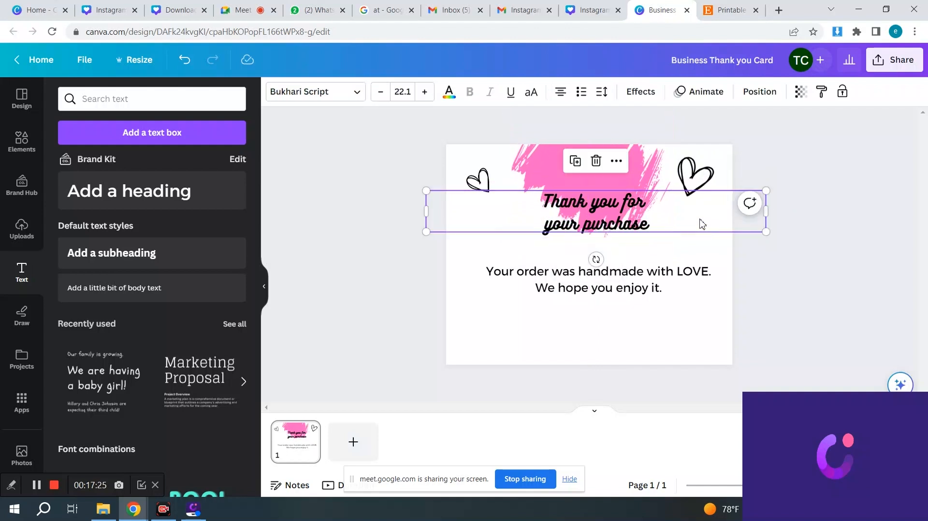
drag(700, 222, 697, 196)
drag(642, 277, 634, 252)
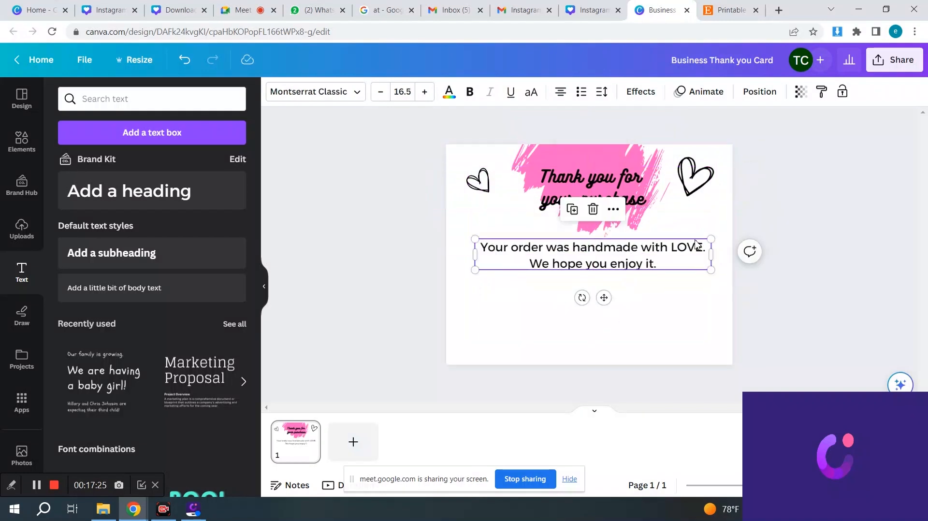
- Try to set only "We hope you enjoy it." in Bukhari Script and start that sentence on its own line
double_click(633, 248)
click(601, 261)
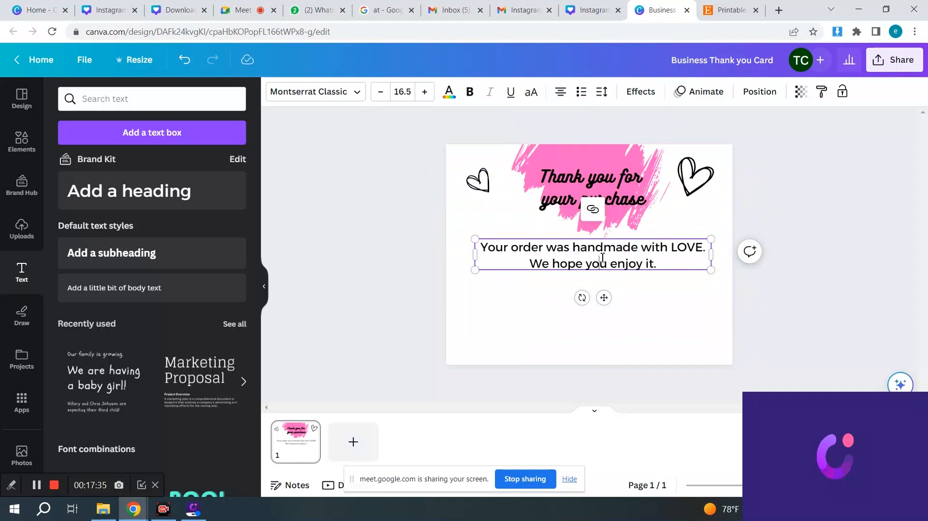
drag(532, 263, 658, 263)
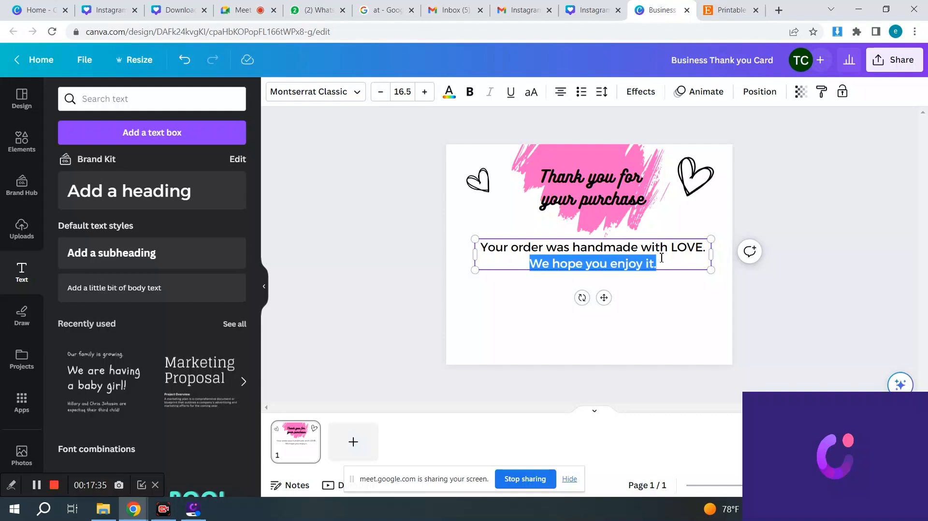
click(357, 91)
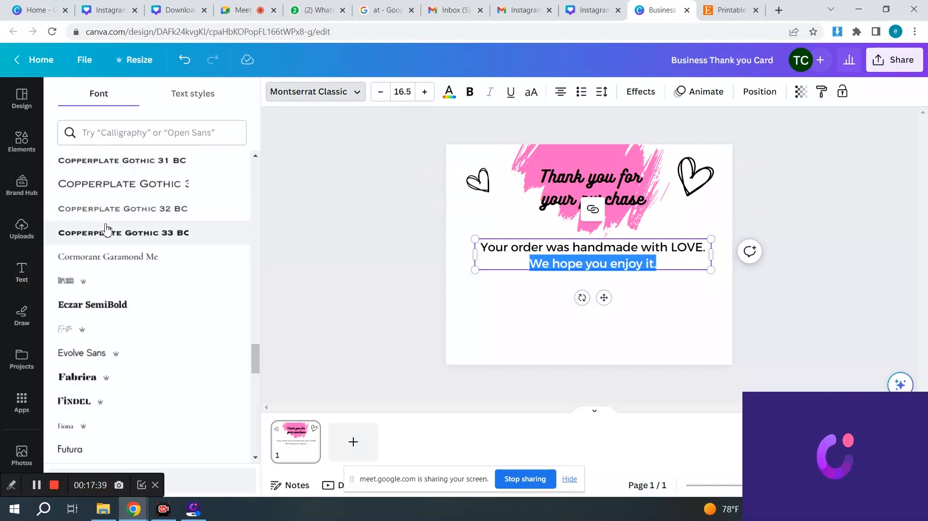
scroll(131, 234, up, 5)
scroll(146, 230, up, 15)
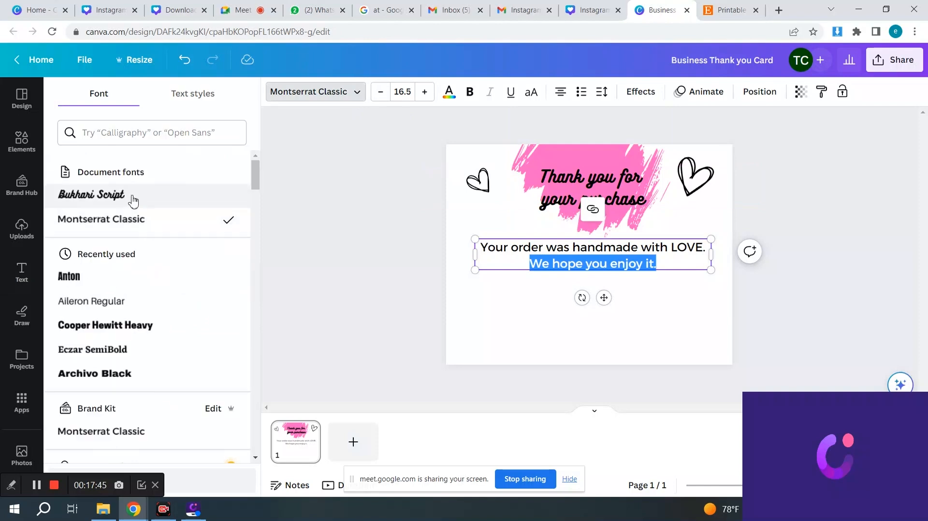
click(133, 196)
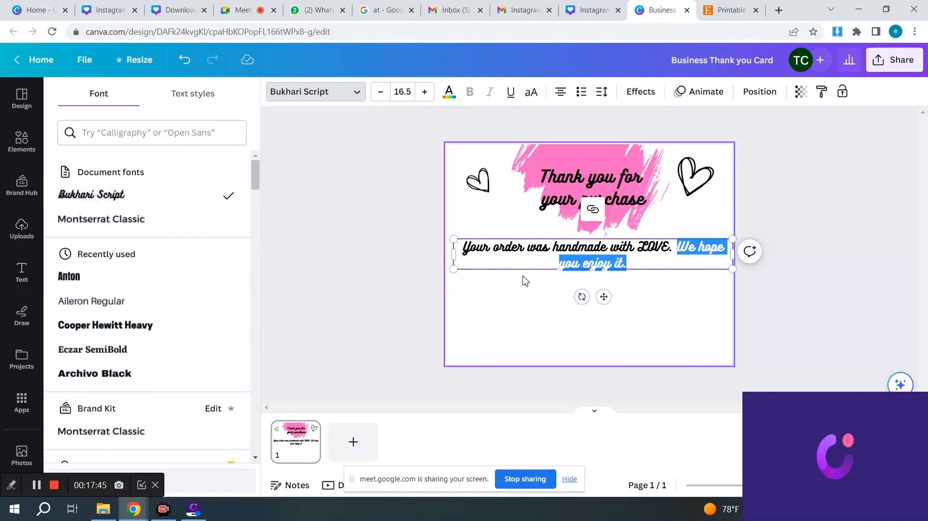
click(670, 252)
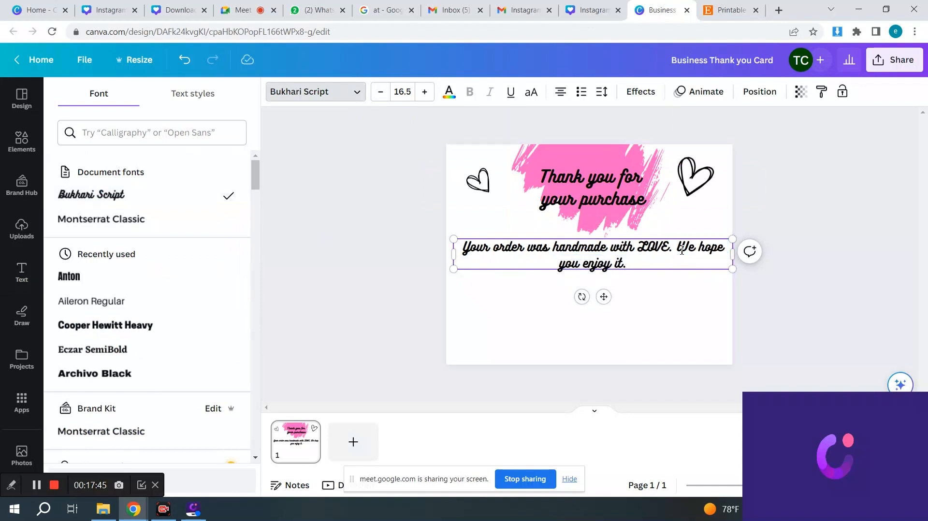
key(Return)
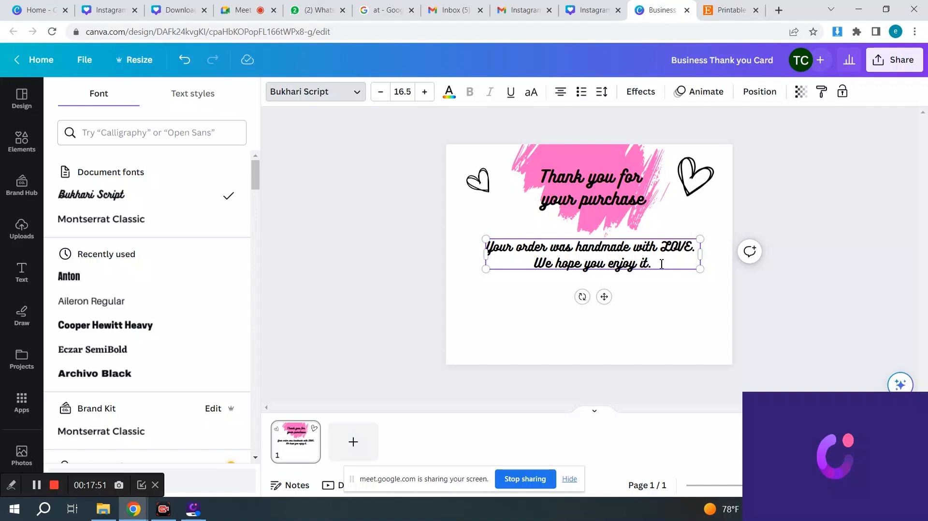
- Cut "We hope you enjoy it." from the message and set the remaining line in Montserrat Classic
drag(662, 263, 532, 265)
key(ctrl+c)
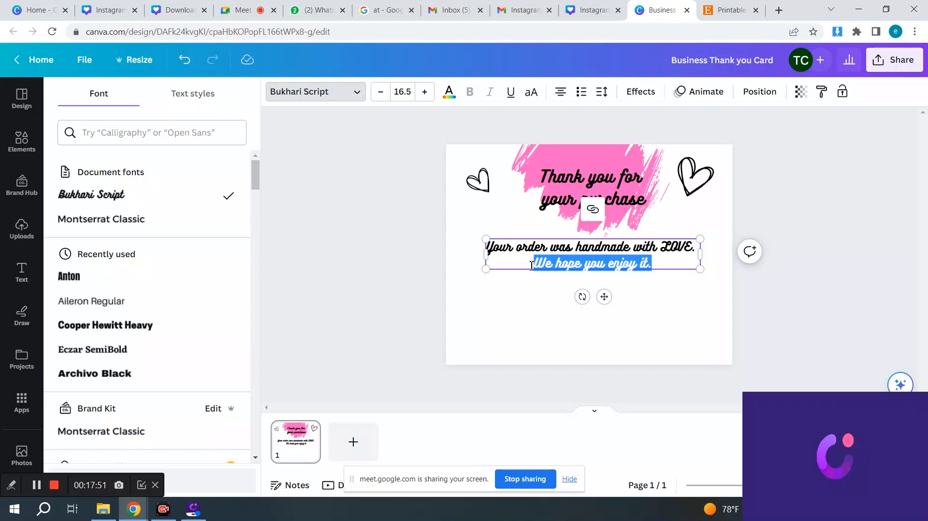
key(BackSpace)
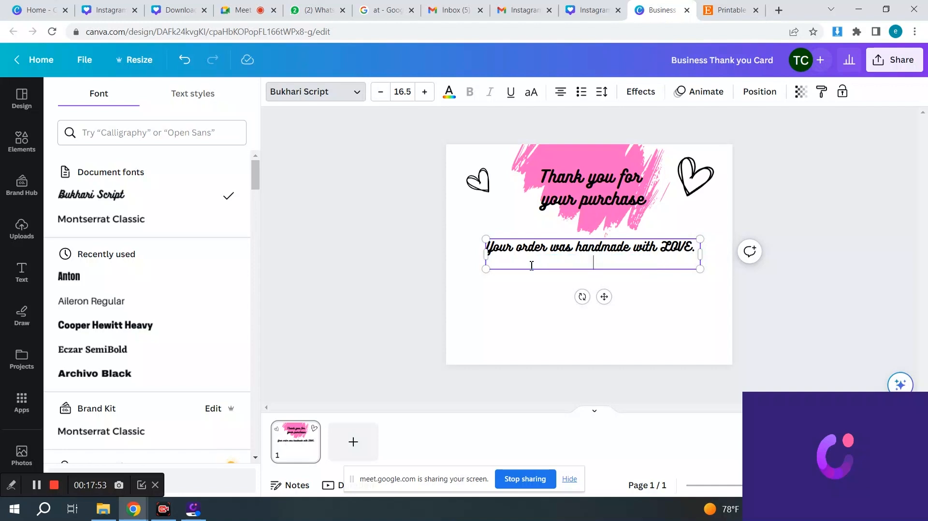
key(BackSpace)
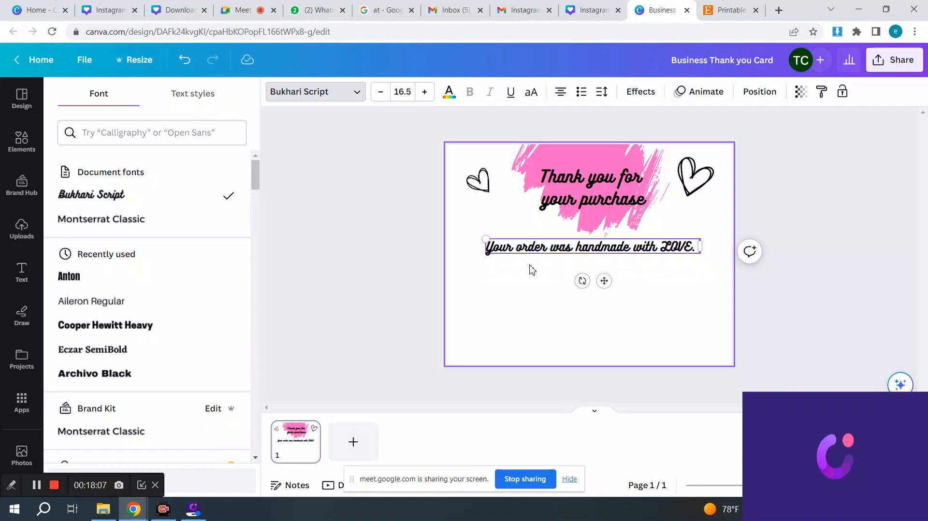
triple_click(550, 250)
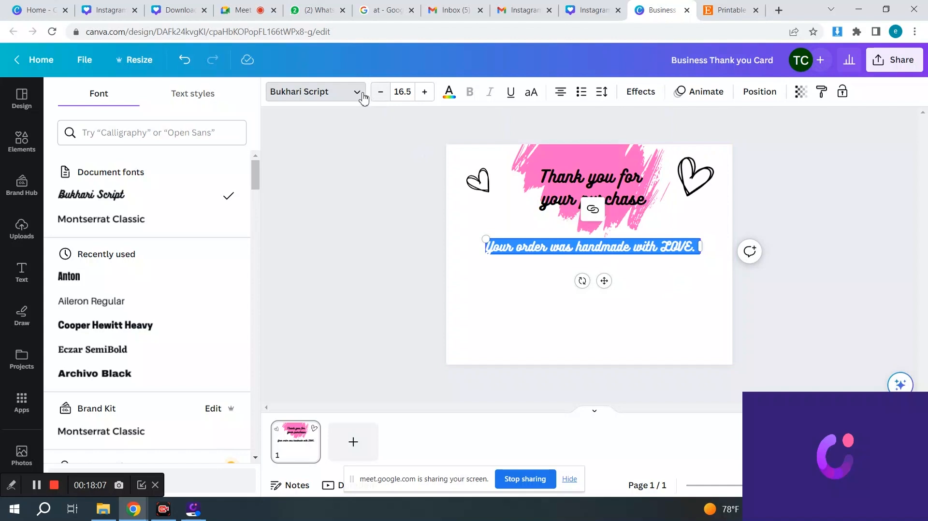
click(107, 220)
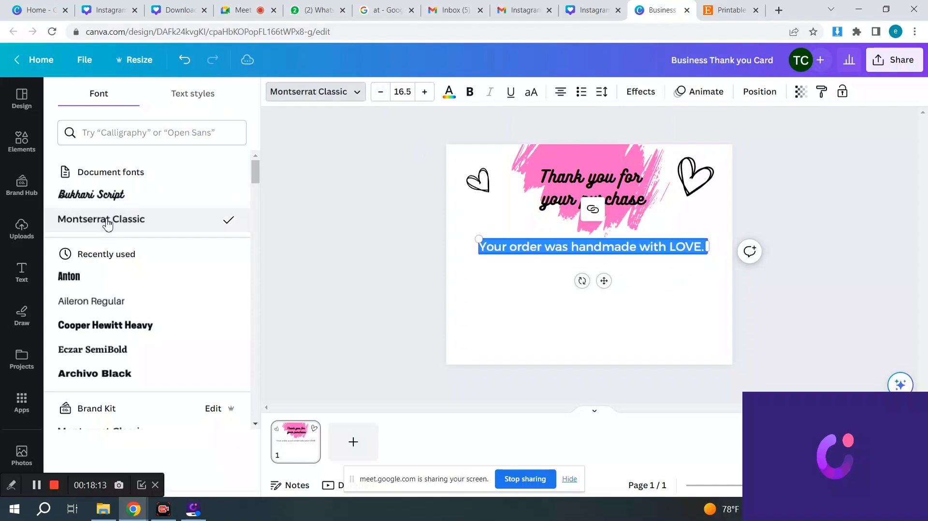
- Add a separate heading below the message and paste "We hope you enjoy it." into it
click(19, 275)
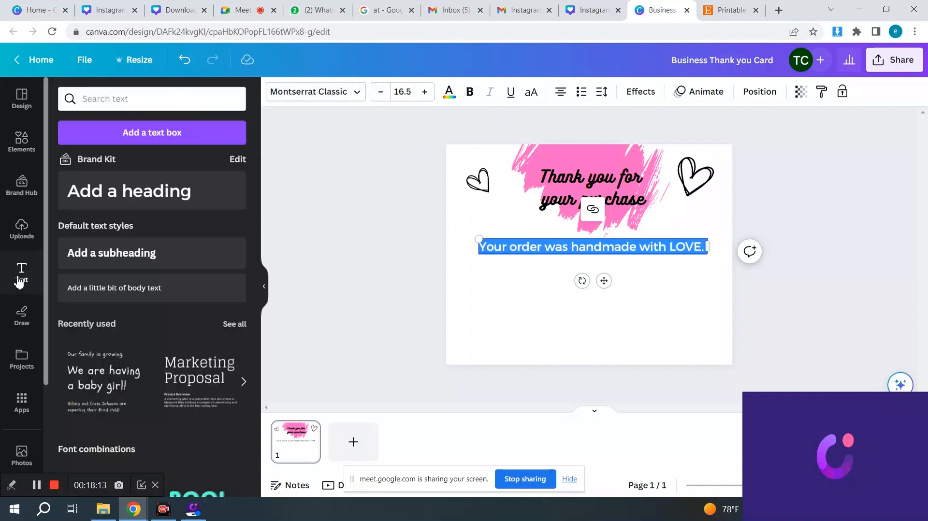
click(129, 199)
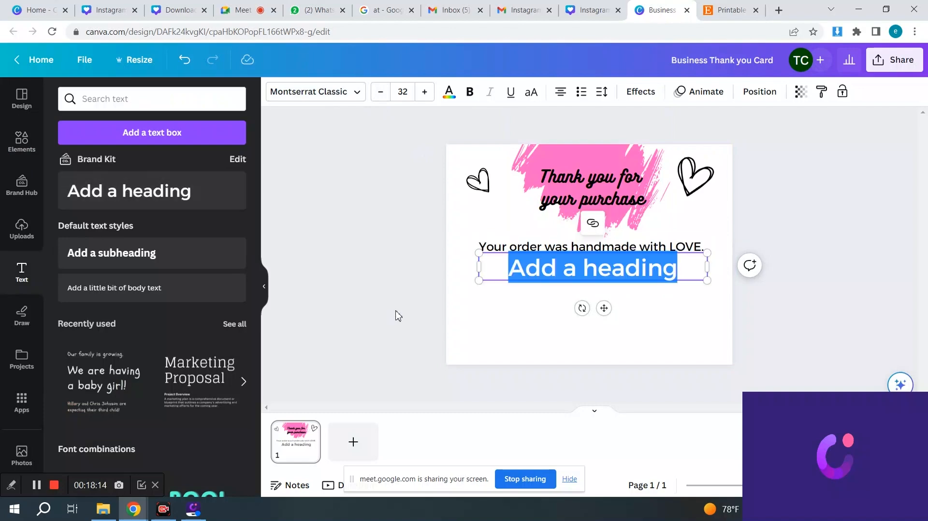
key(ctrl+v)
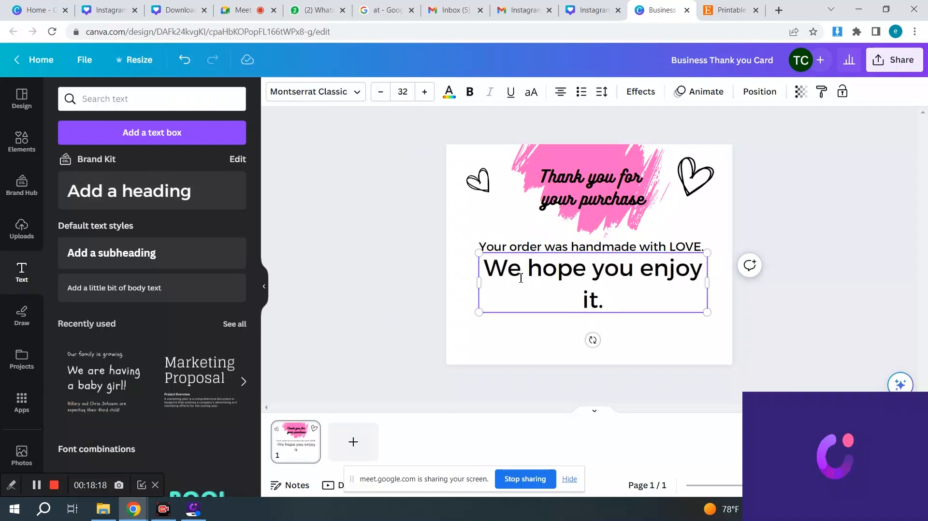
- Set the "We hope you enjoy it." heading to font size 17 and move it slightly lower, clear of the line above
triple_click(514, 264)
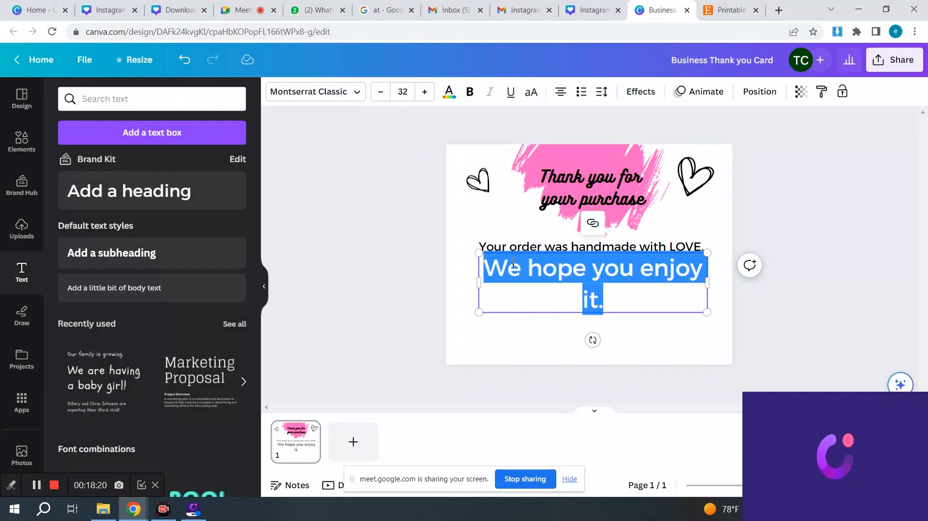
click(380, 93)
click(380, 93)
click(381, 93)
click(380, 93)
click(381, 92)
click(380, 93)
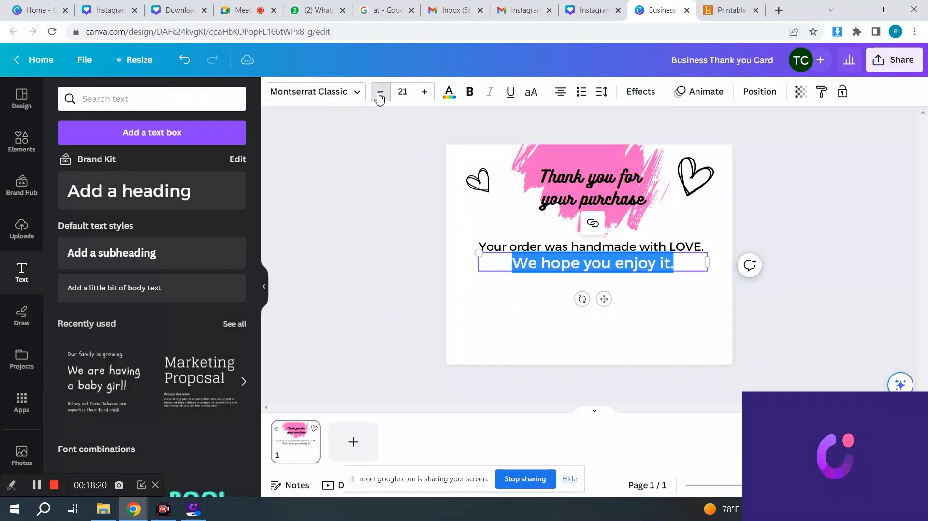
click(381, 93)
click(380, 93)
click(380, 93)
click(380, 93)
drag(603, 295, 605, 303)
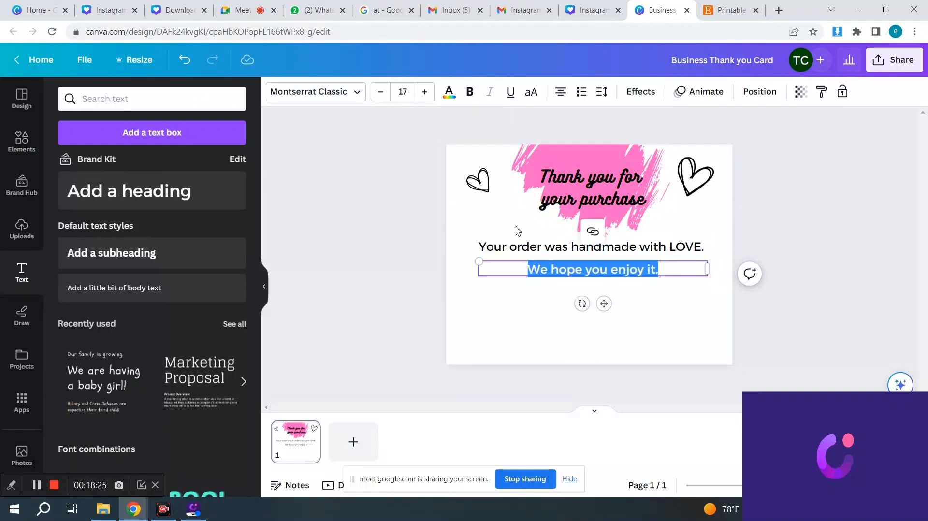
- Set the "We hope you enjoy it." line in Bukhari Script and nudge it slightly closer to the message above
click(343, 98)
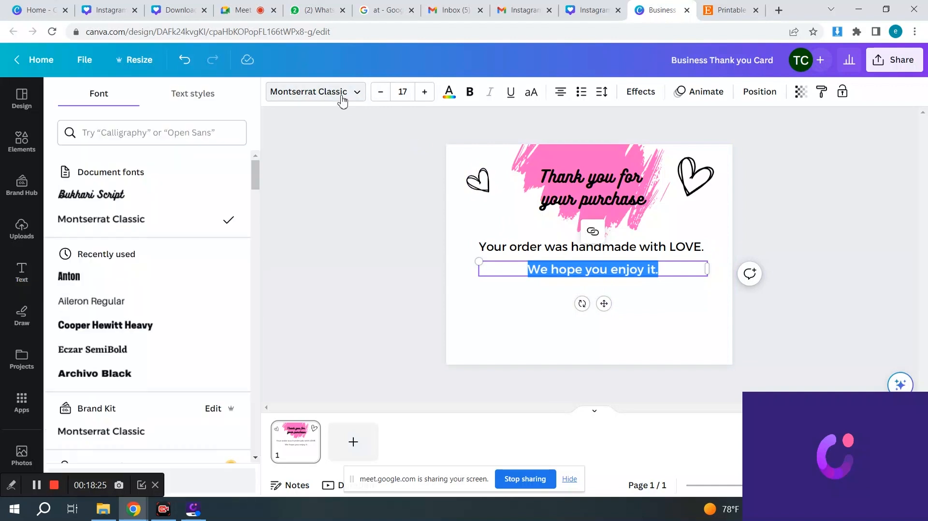
click(122, 195)
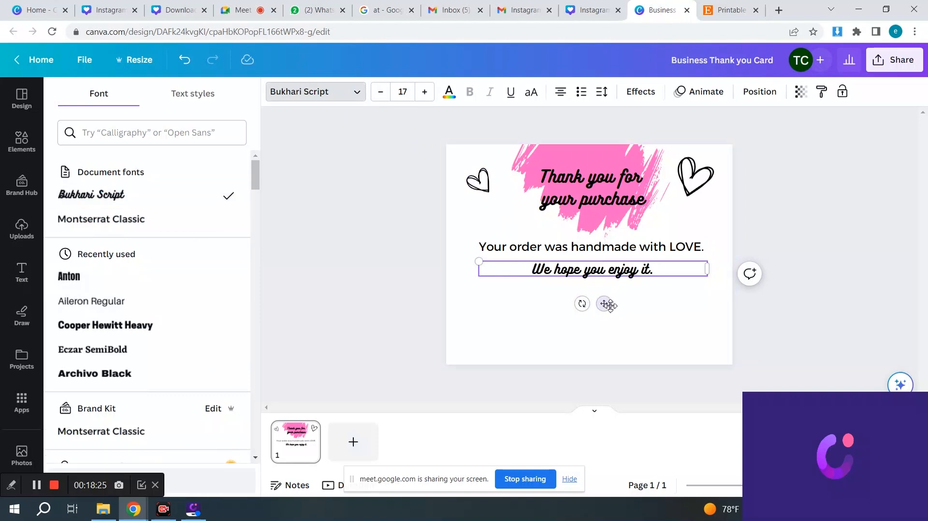
drag(604, 304, 608, 305)
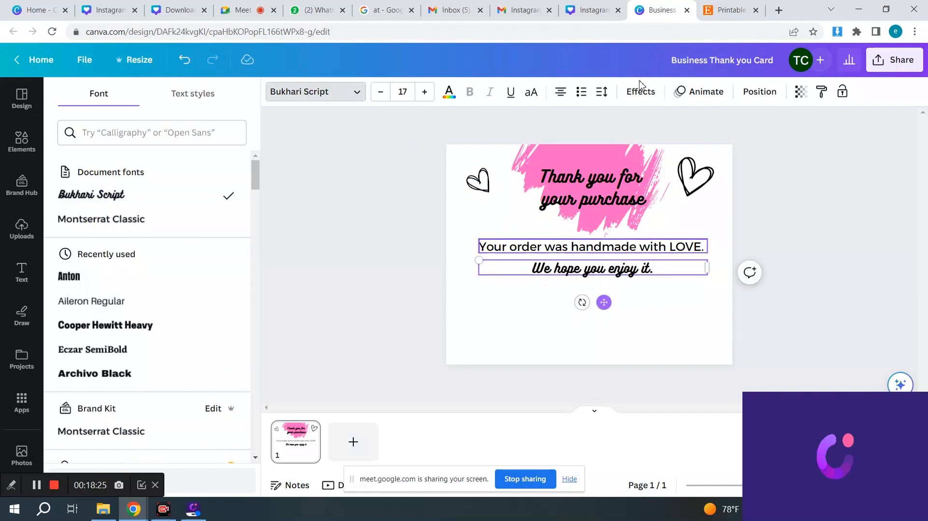
- Check the logo circle on the Etsy thank-you card, and add a pink circle shape to the card's empty lower-left area in Canva
click(733, 5)
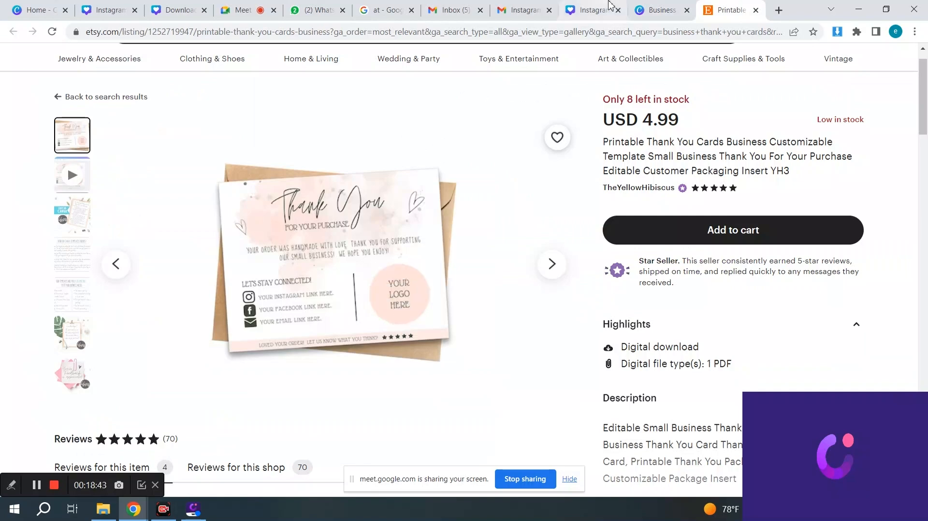
click(661, 6)
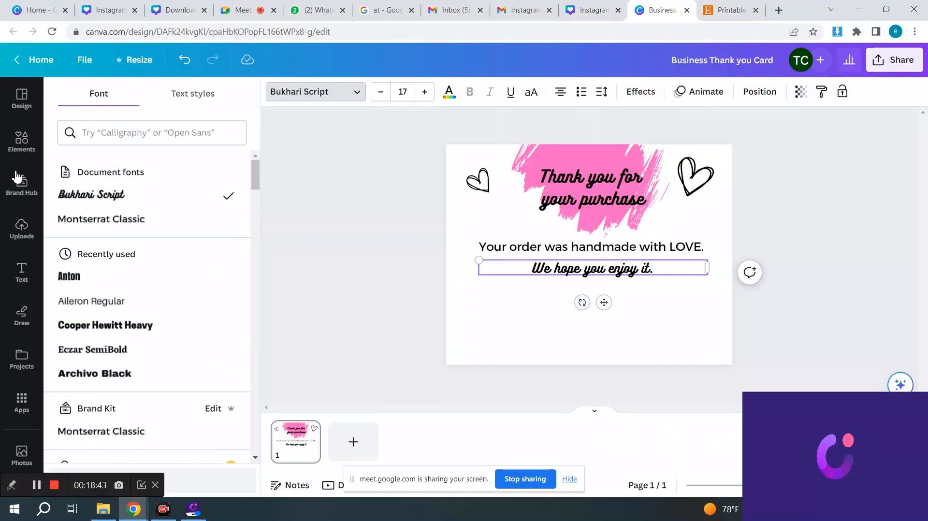
click(21, 148)
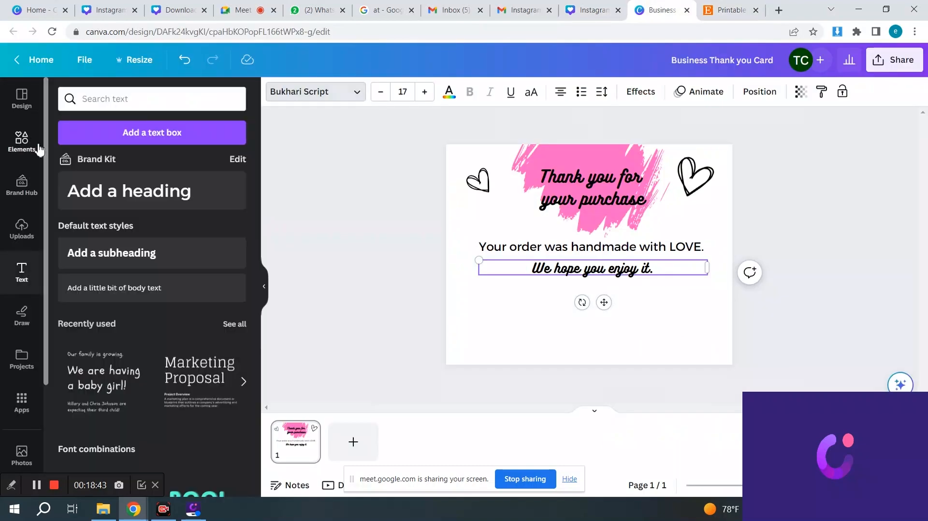
click(38, 145)
scroll(110, 266, down, 1)
scroll(109, 263, up, 3)
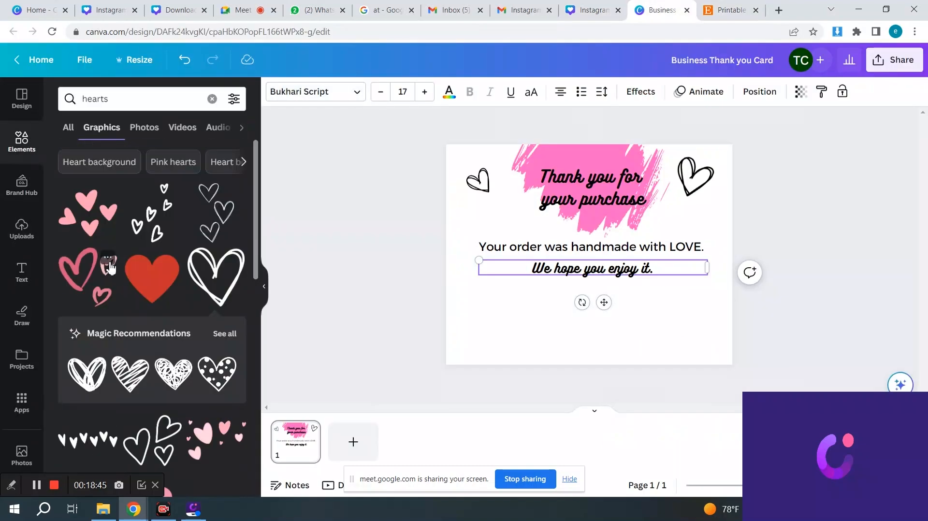
click(68, 128)
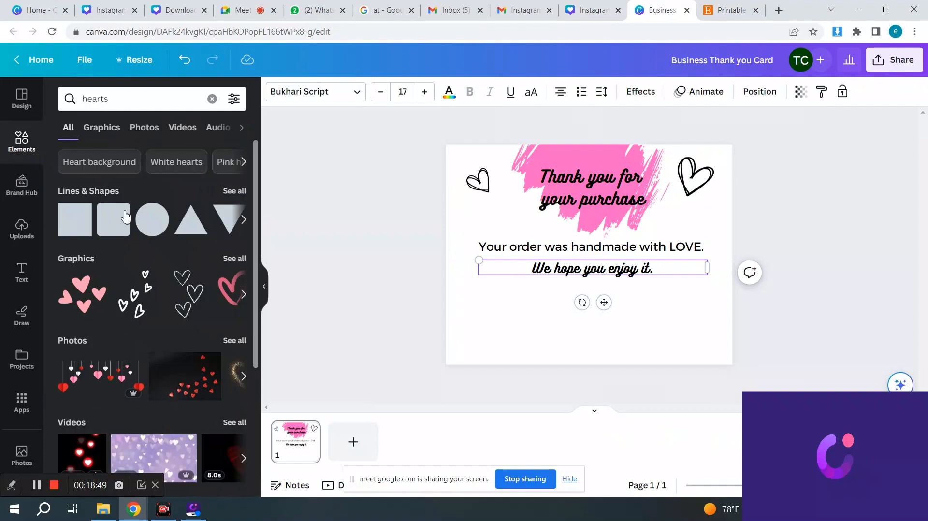
click(156, 229)
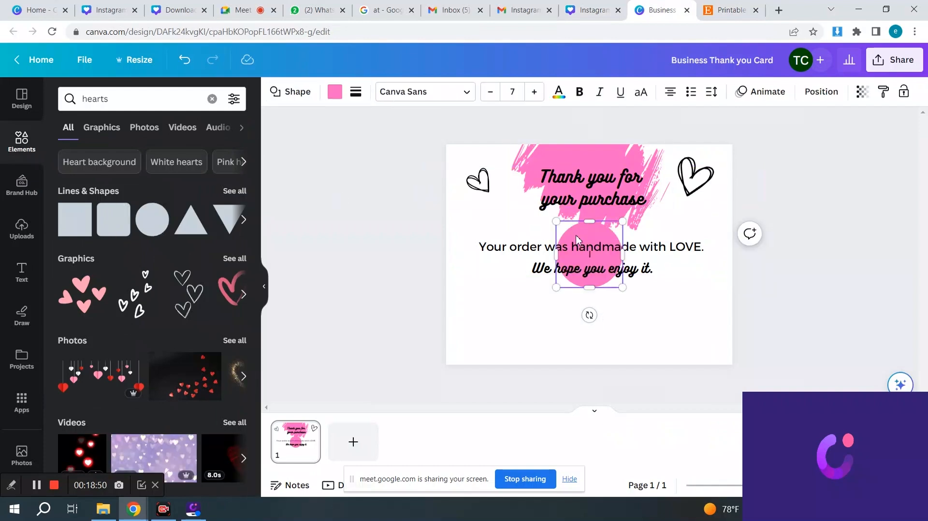
drag(577, 239, 487, 305)
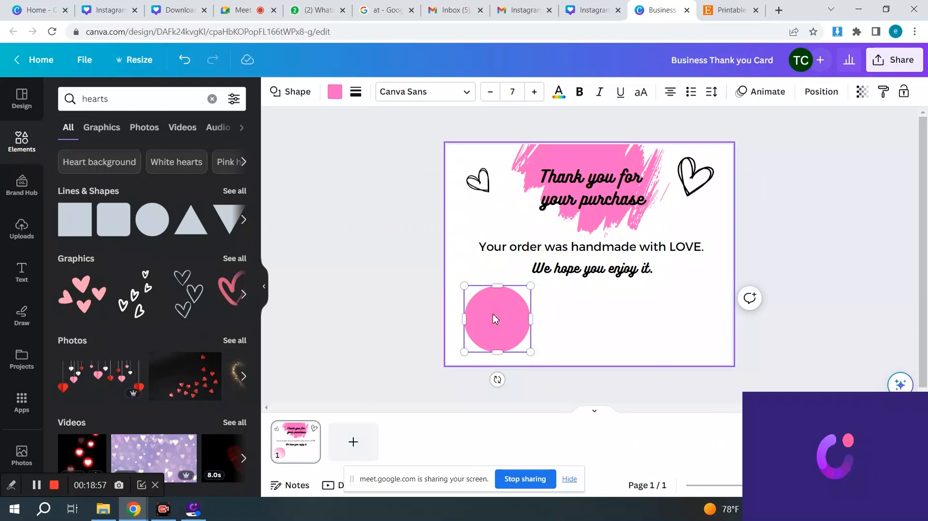
- Browse the heart frames, clear the "hearts" search and find the general frames collection among the elements
scroll(243, 268, down, 3)
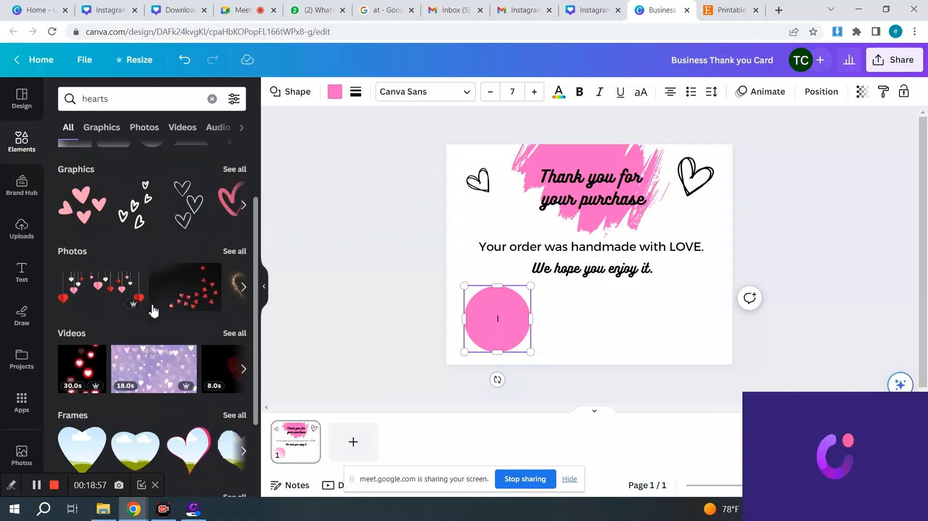
scroll(153, 311, down, 3)
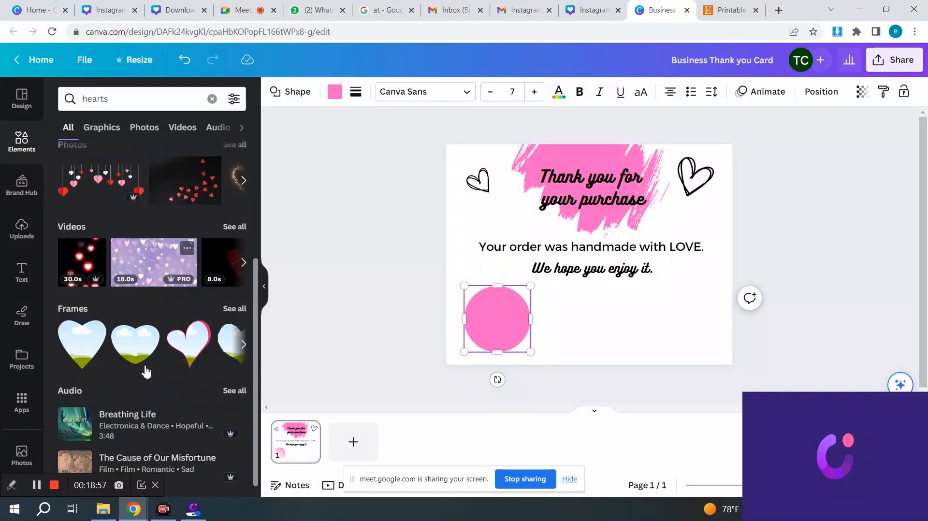
click(241, 303)
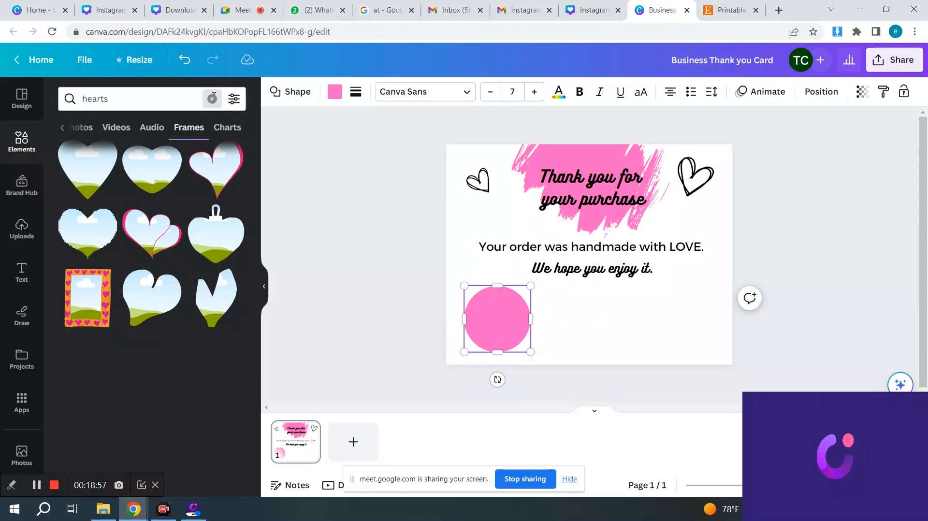
click(213, 99)
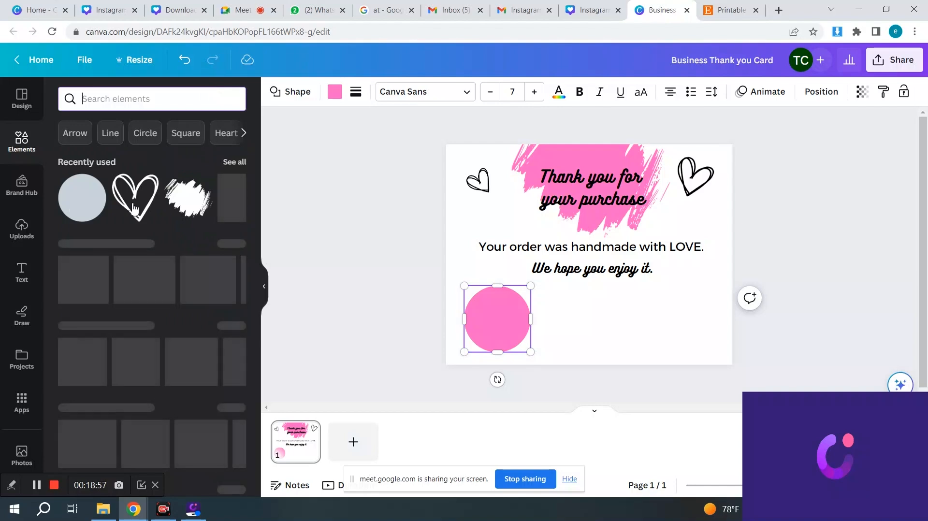
scroll(120, 205, down, 3)
scroll(120, 205, down, 5)
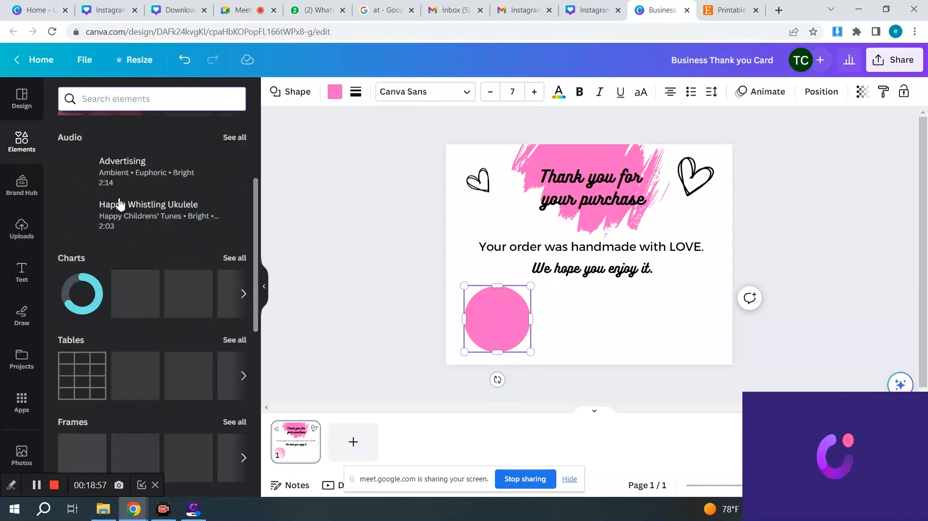
- Add a circular frame from the Frames collection, shrink it, and place it below the "We hope you enjoy it." line
scroll(120, 204, up, 8)
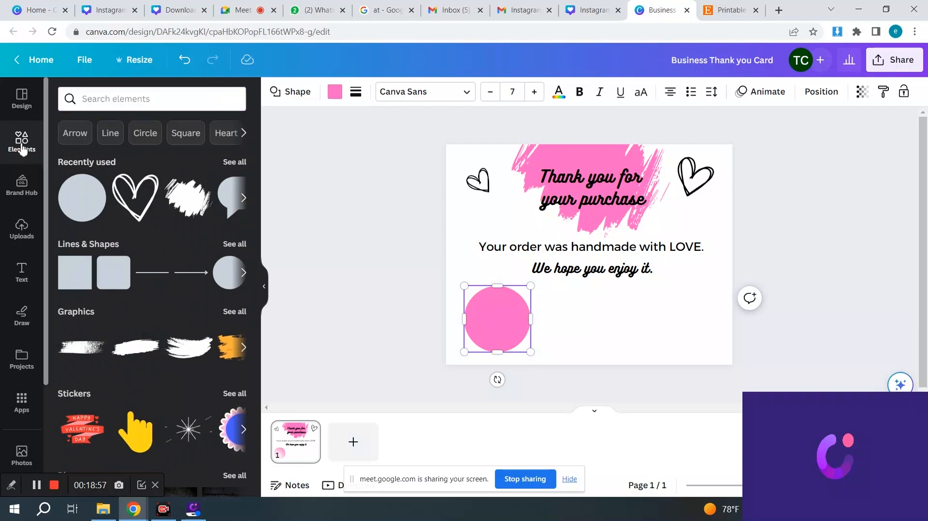
scroll(163, 211, down, 7)
scroll(163, 216, down, 5)
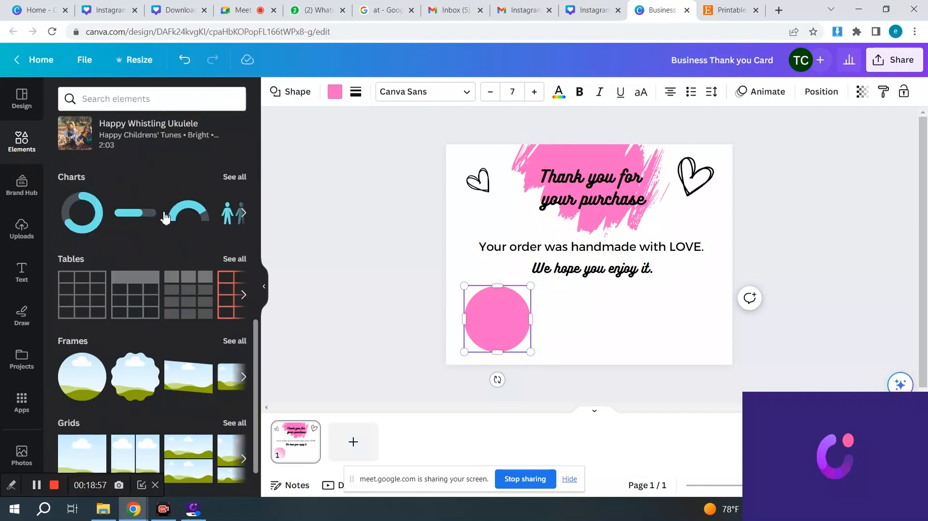
click(243, 344)
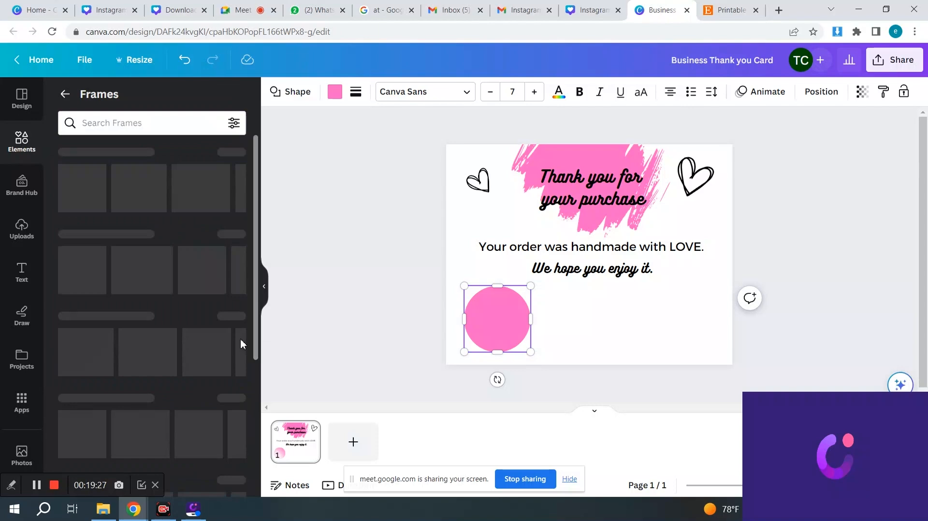
click(84, 159)
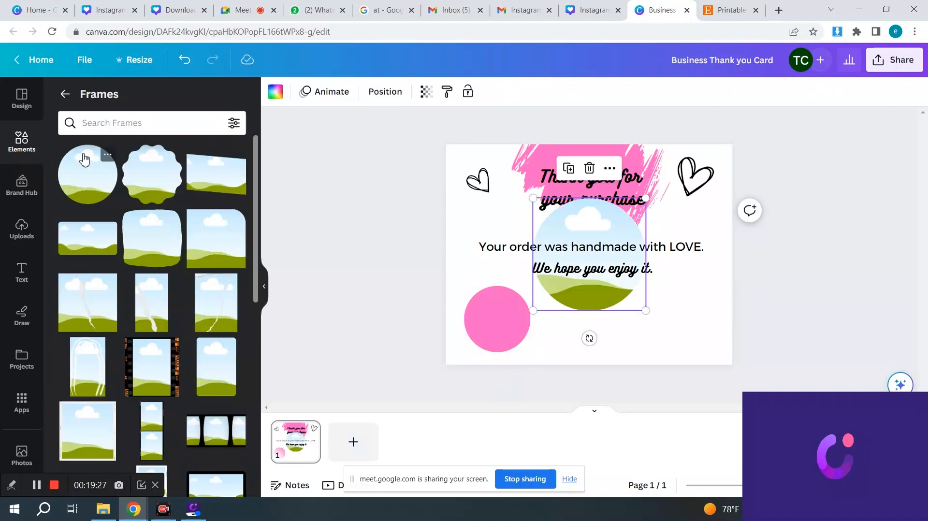
drag(646, 198, 618, 226)
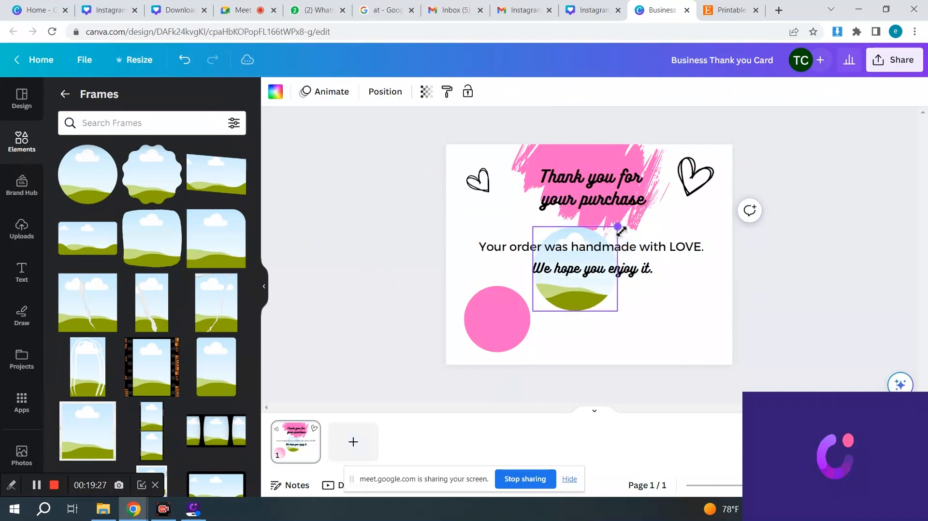
drag(552, 301, 581, 356)
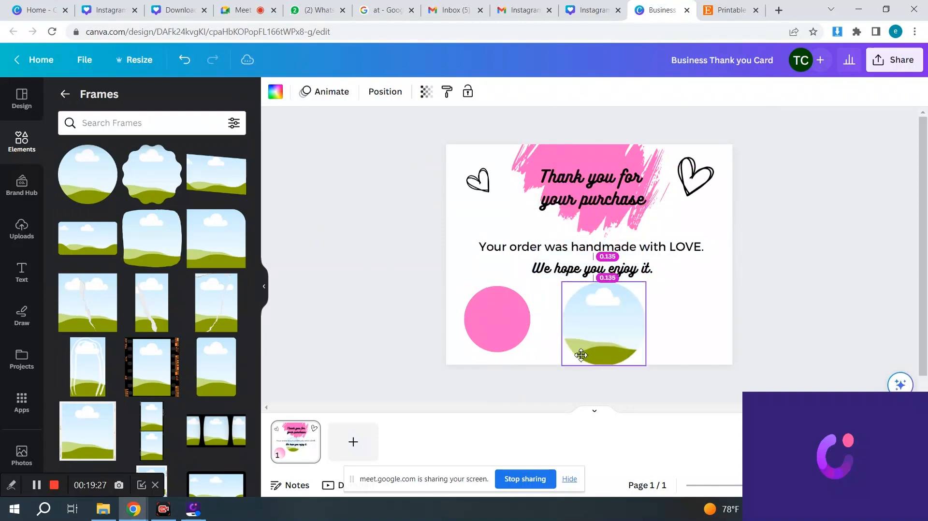
- Try the uploaded Deutsch Kurs image inside the circular frame and remove it, leaving the frame empty
click(20, 234)
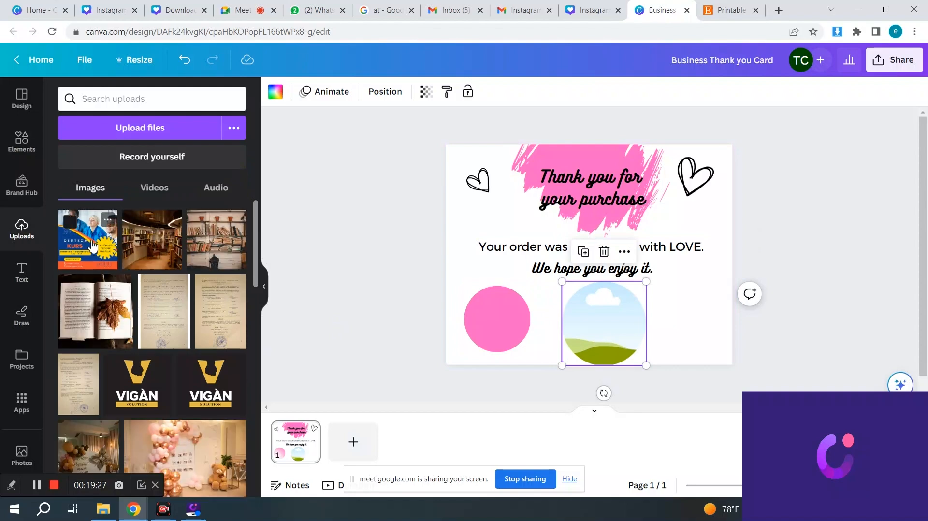
click(93, 246)
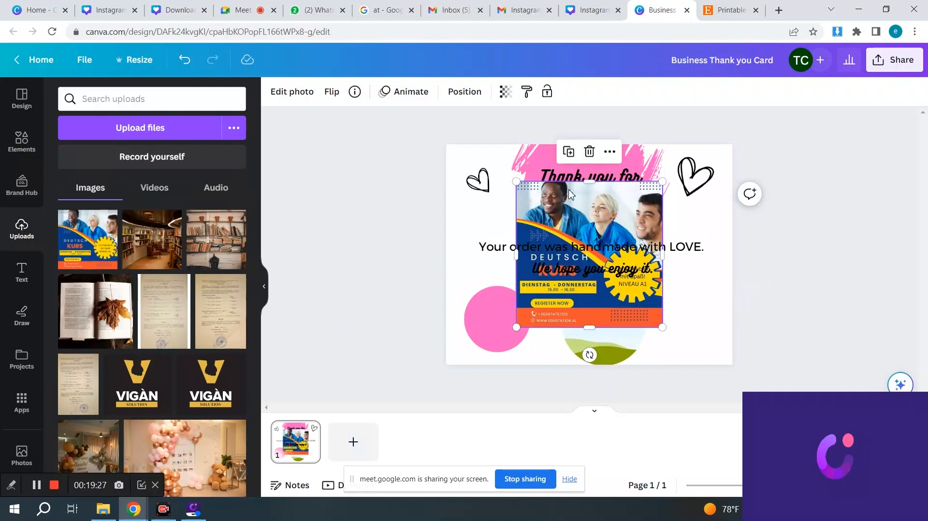
drag(571, 203, 596, 319)
double_click(608, 321)
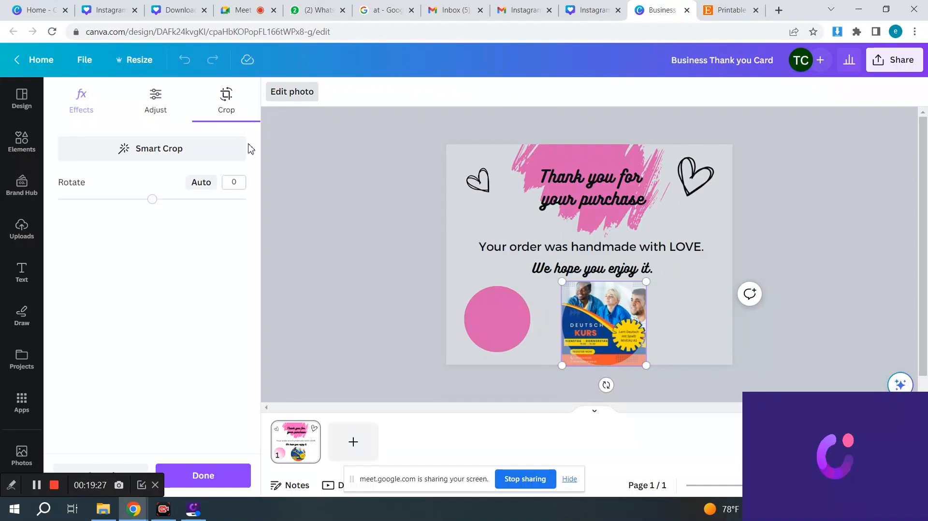
click(337, 172)
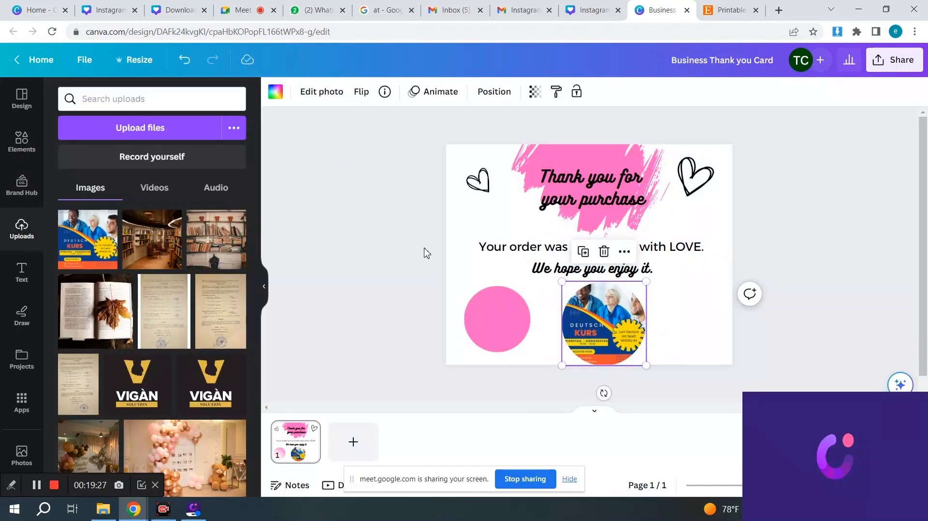
click(464, 266)
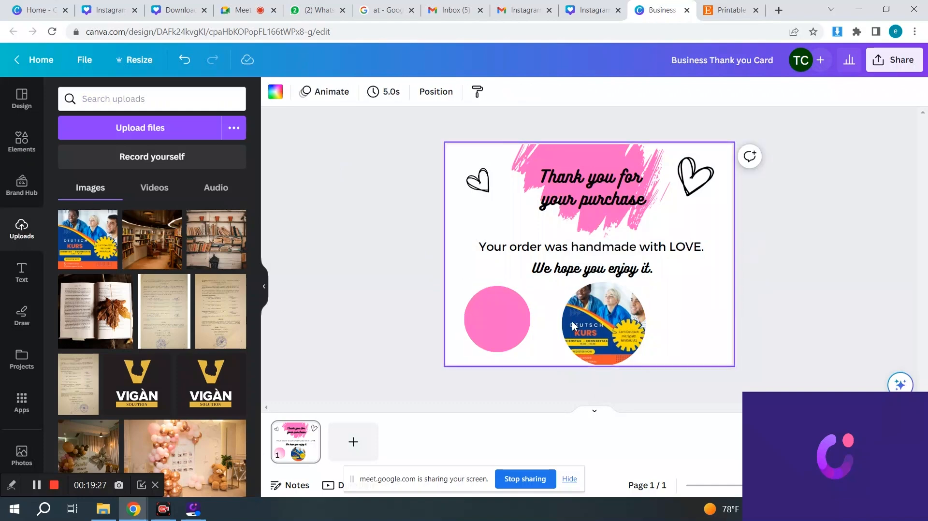
double_click(606, 322)
key(Delete)
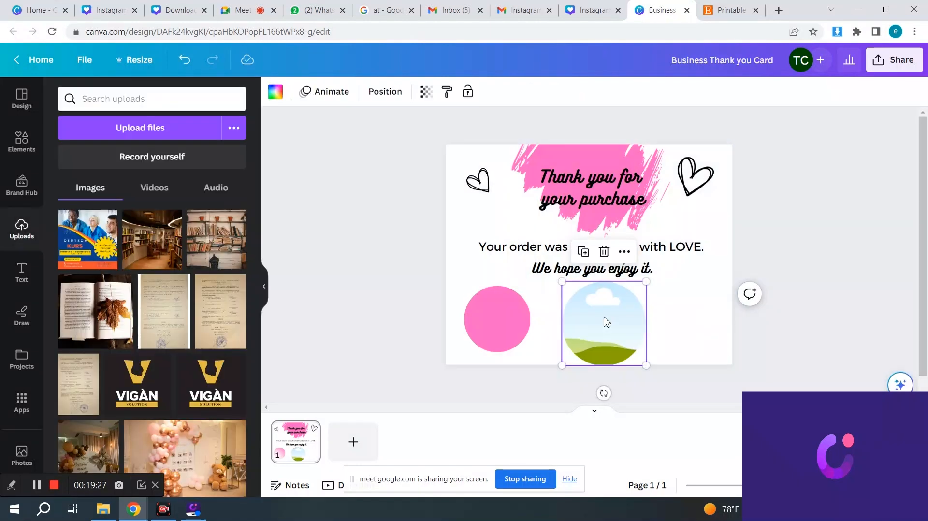
- Shrink the circular frame further and swap it into the card's lower-left corner, moving the pink circle to the card's right side
drag(607, 321, 560, 321)
drag(599, 281, 590, 291)
drag(501, 307, 681, 298)
click(555, 304)
drag(554, 304, 514, 311)
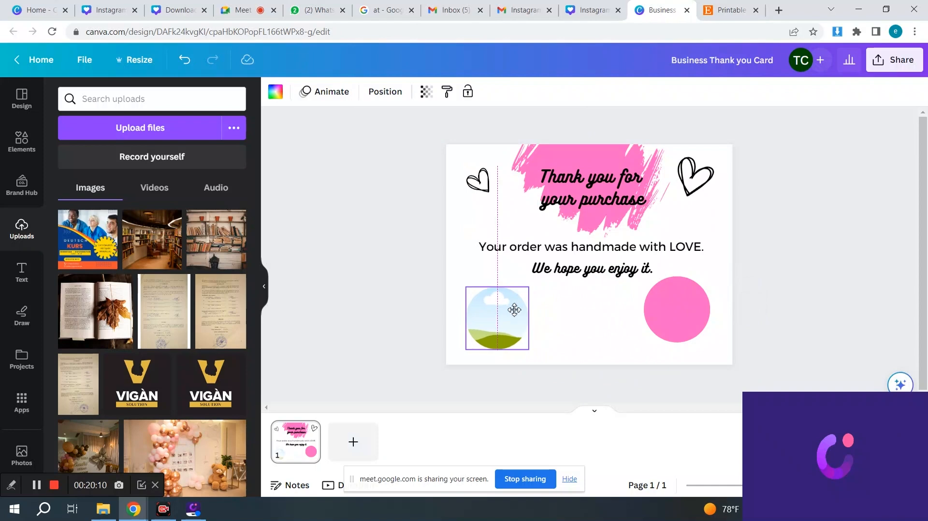
drag(514, 310, 514, 313)
- Resize the pink circle to 1.19 in to match the circular frame, place it exactly over the frame, and bring it forward
drag(665, 319, 573, 331)
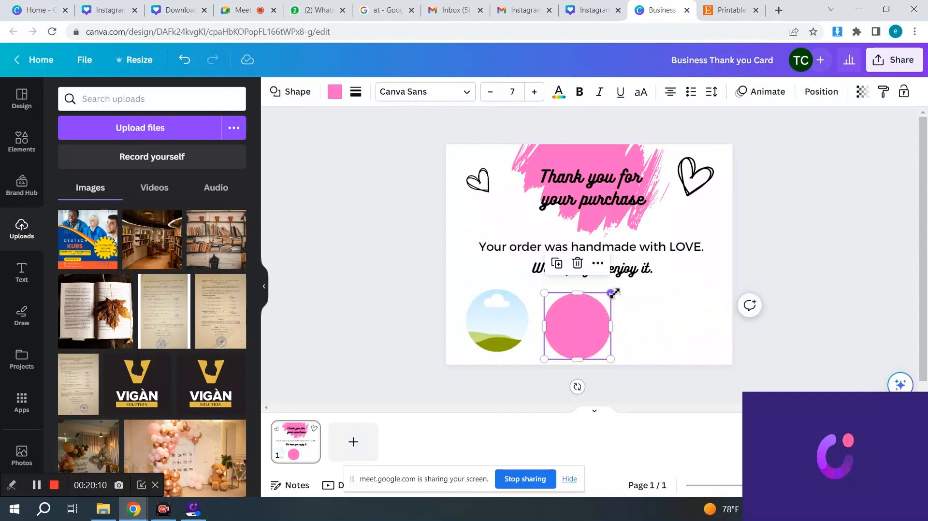
drag(610, 294, 498, 310)
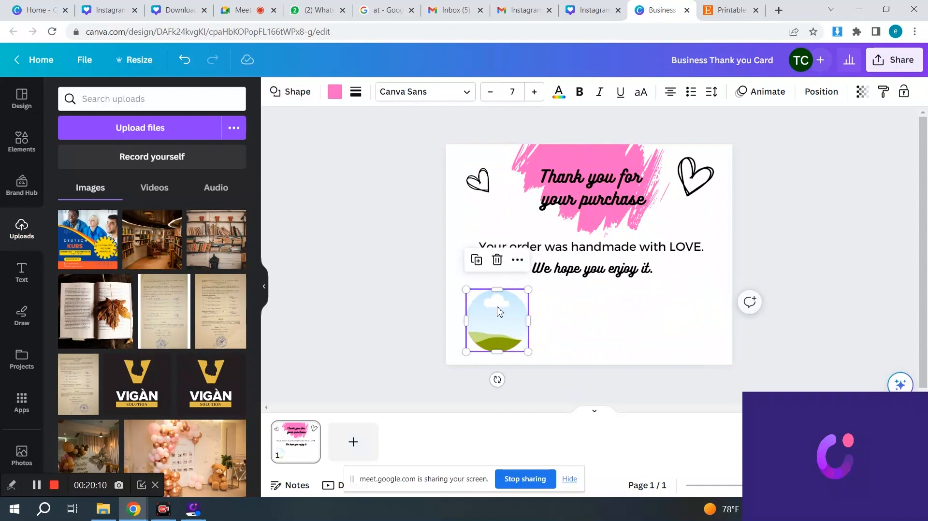
click(822, 91)
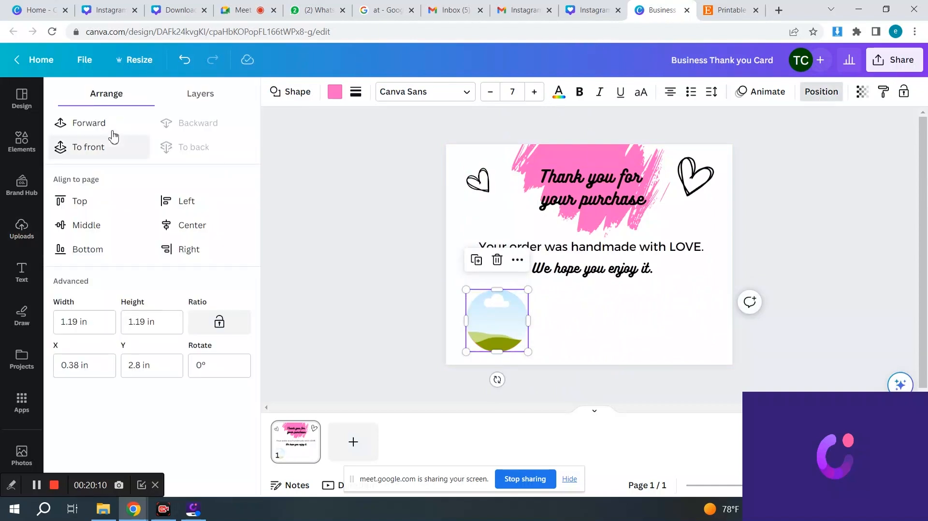
click(103, 123)
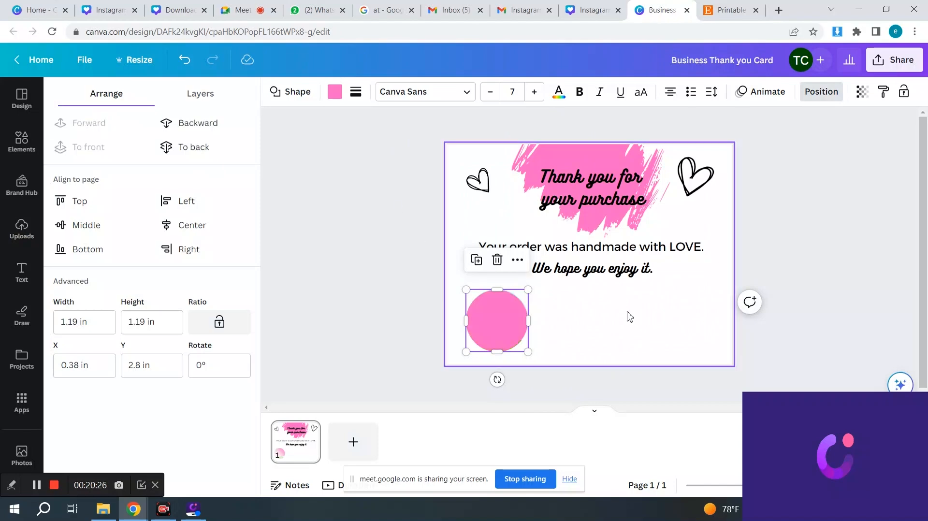
click(607, 331)
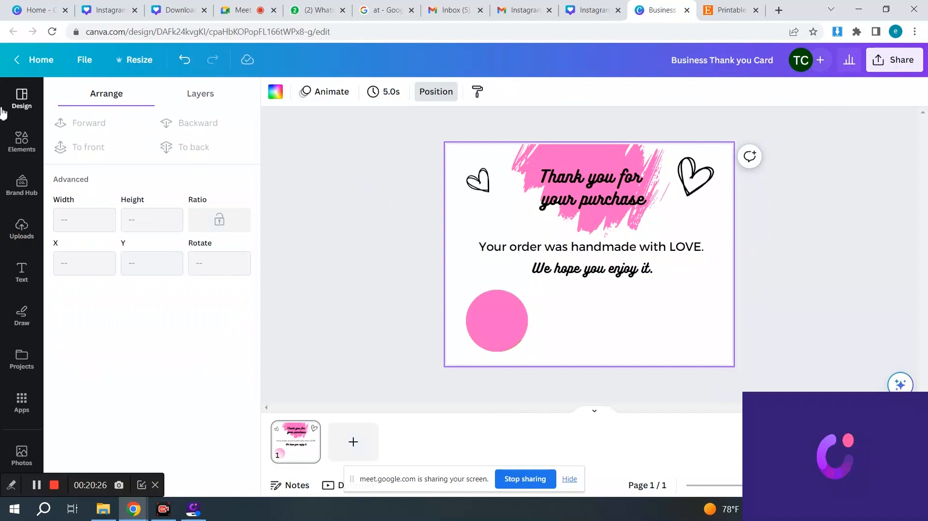
- Add a heading text box reading "Your Logo Here"
click(22, 229)
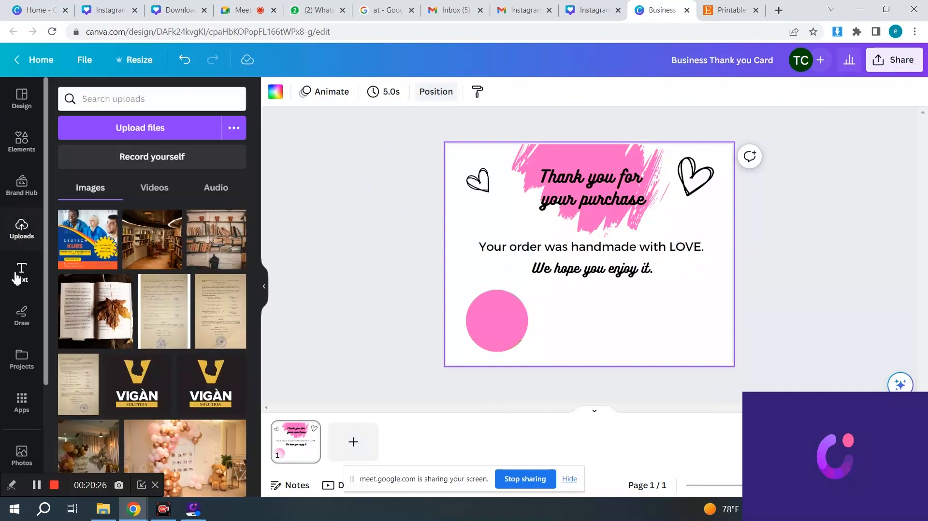
click(19, 276)
click(171, 193)
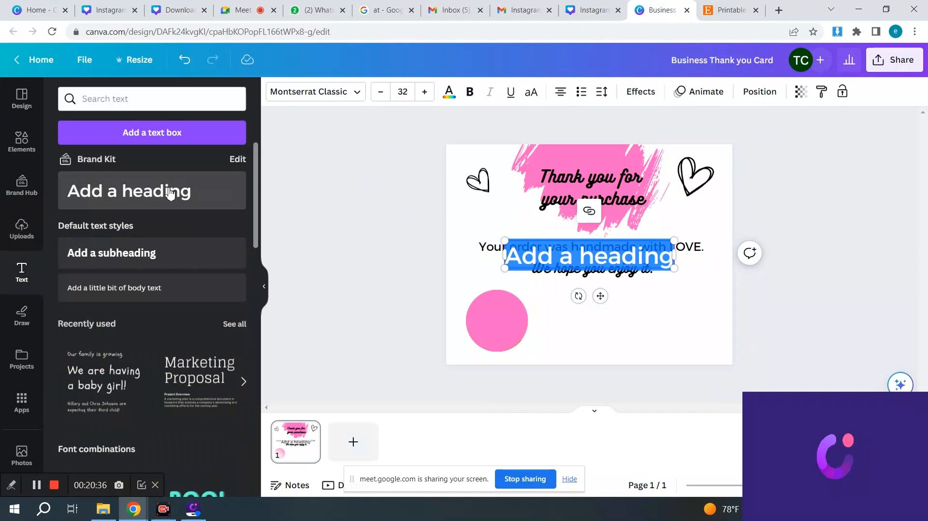
text(Y)
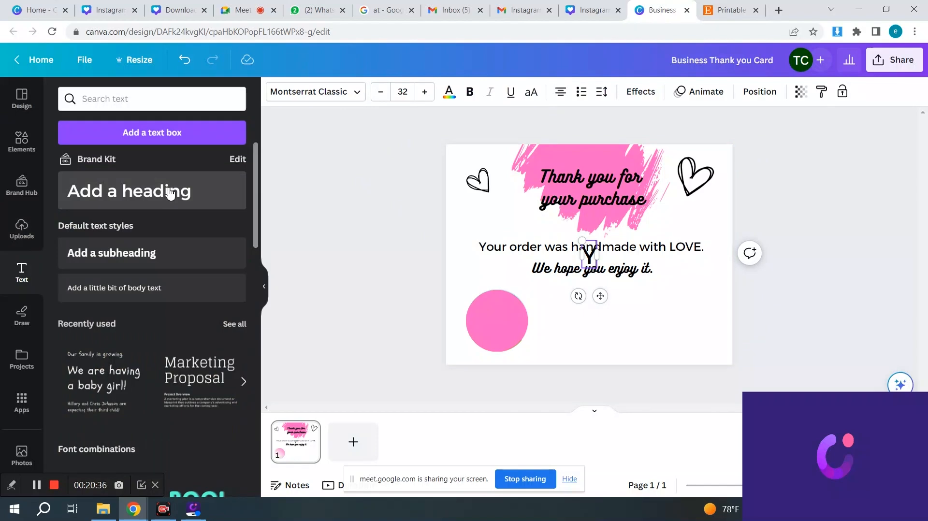
text(our)
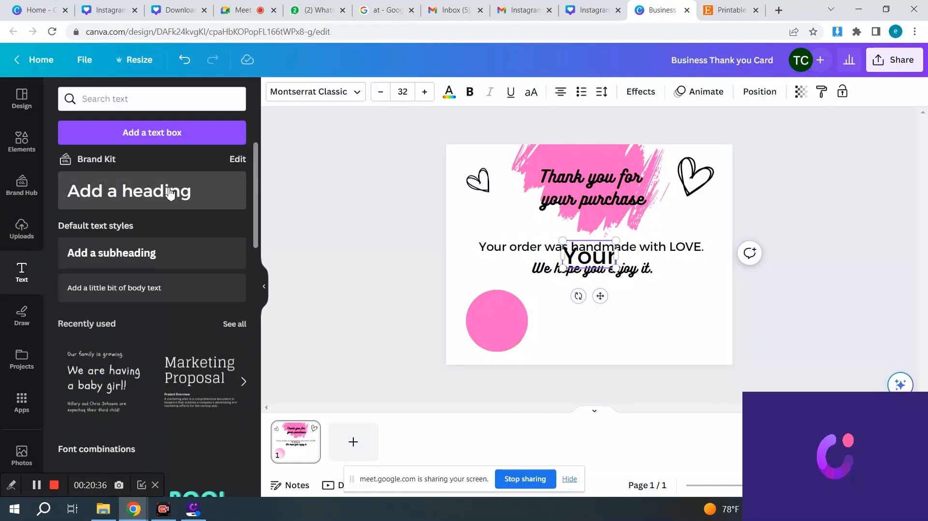
text( Log)
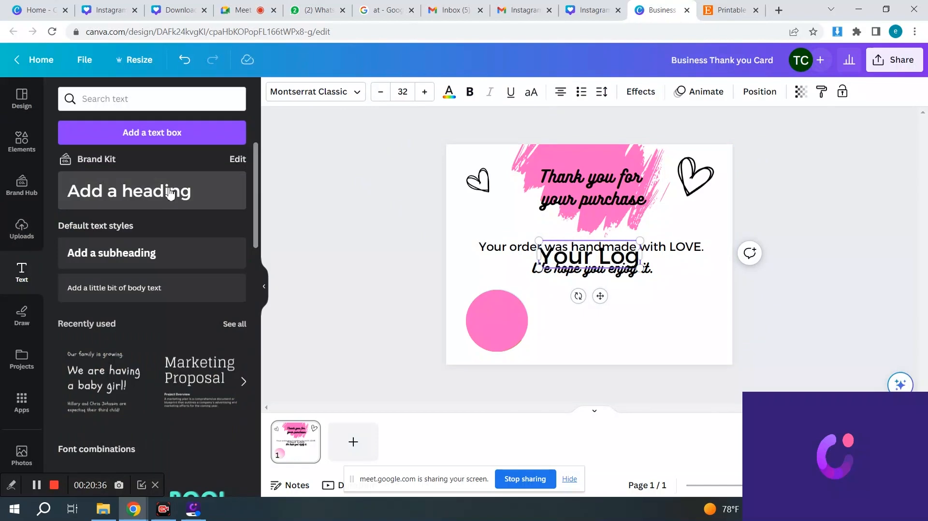
text(o Here)
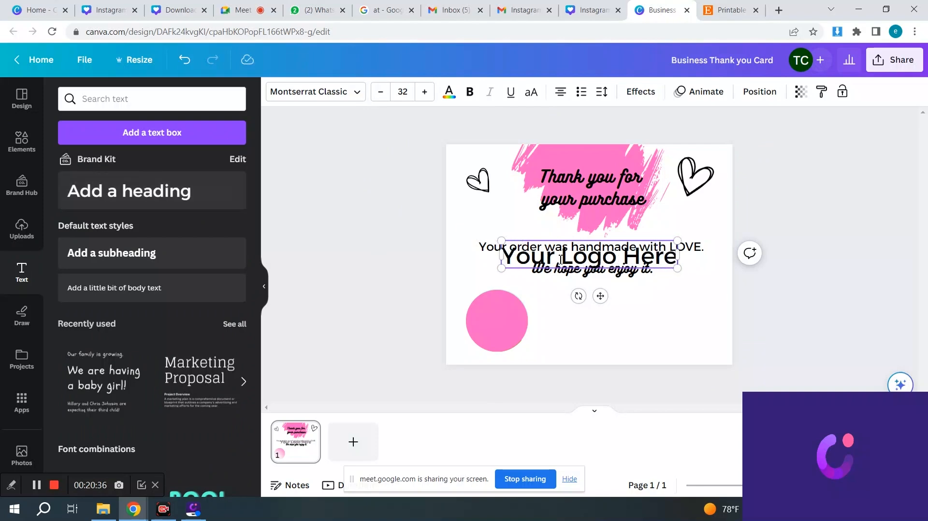
- Reduce the "Your Logo Here" text to font size 19 and move it onto the pink circle
triple_click(561, 257)
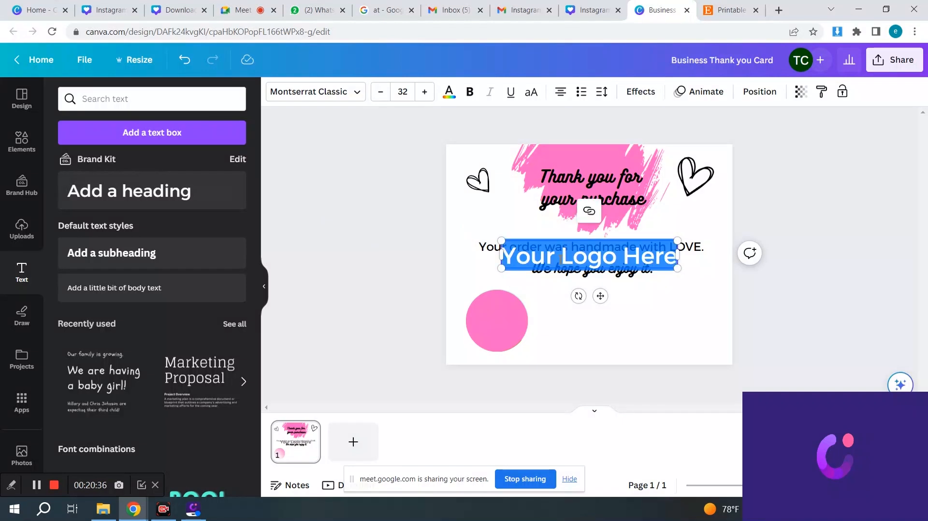
click(381, 91)
click(381, 92)
click(381, 92)
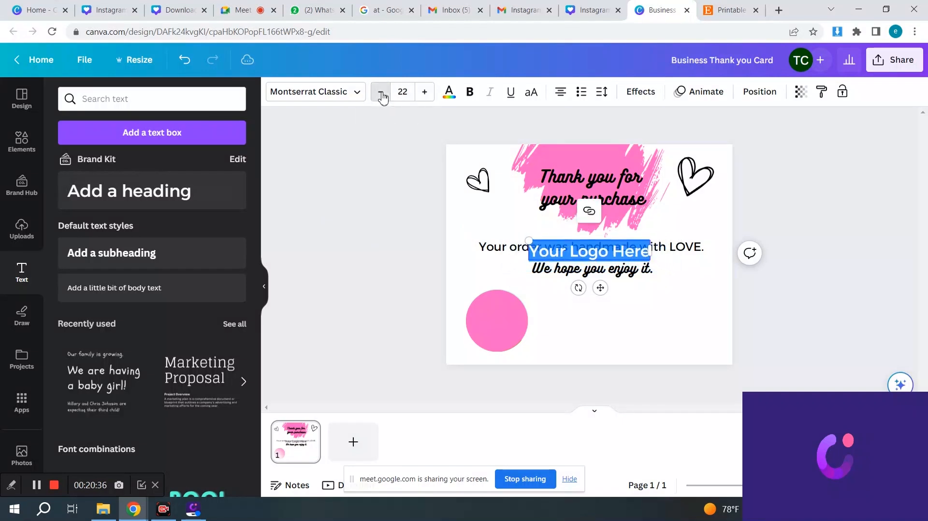
click(381, 92)
drag(602, 286, 540, 351)
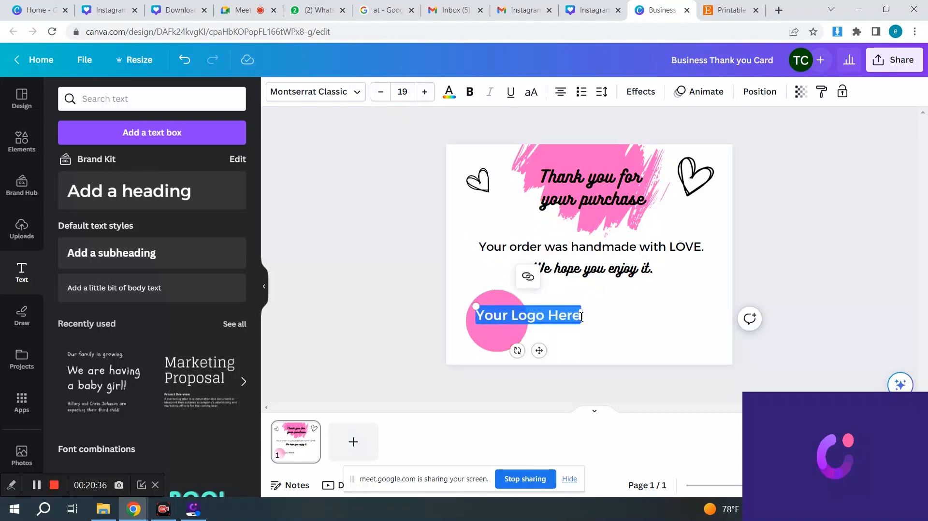
- Narrow the "Your Logo Here" text box so it wraps, set its font size to 11, and center it inside the pink circle
drag(549, 319, 525, 321)
click(379, 92)
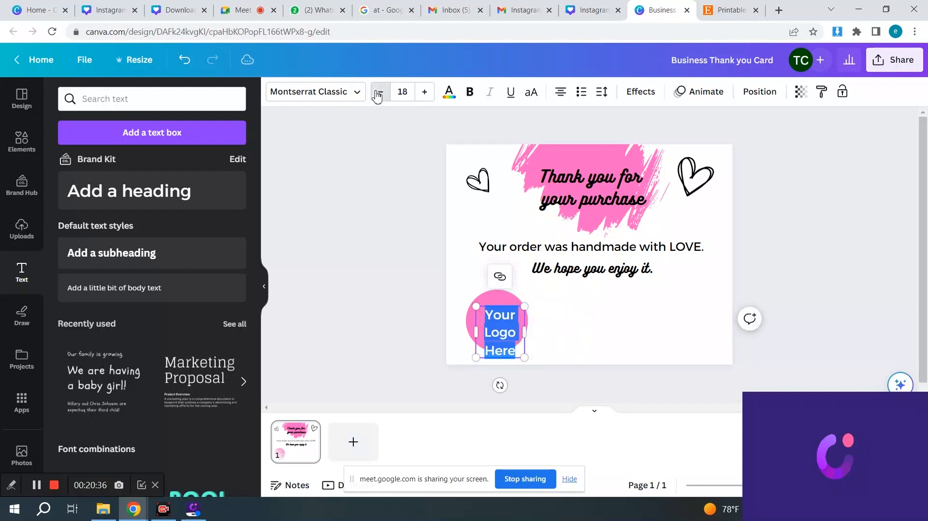
click(379, 92)
click(379, 92)
click(379, 92)
click(379, 92)
click(380, 92)
click(380, 91)
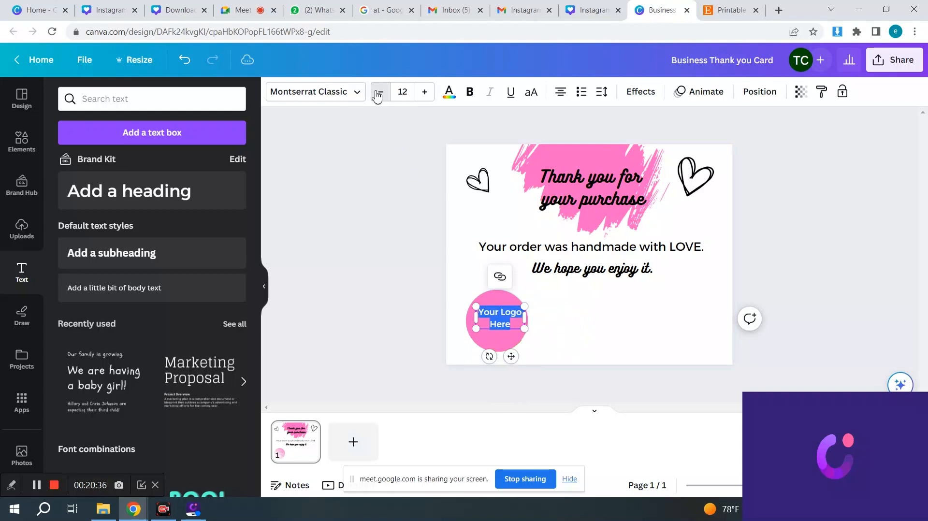
click(379, 91)
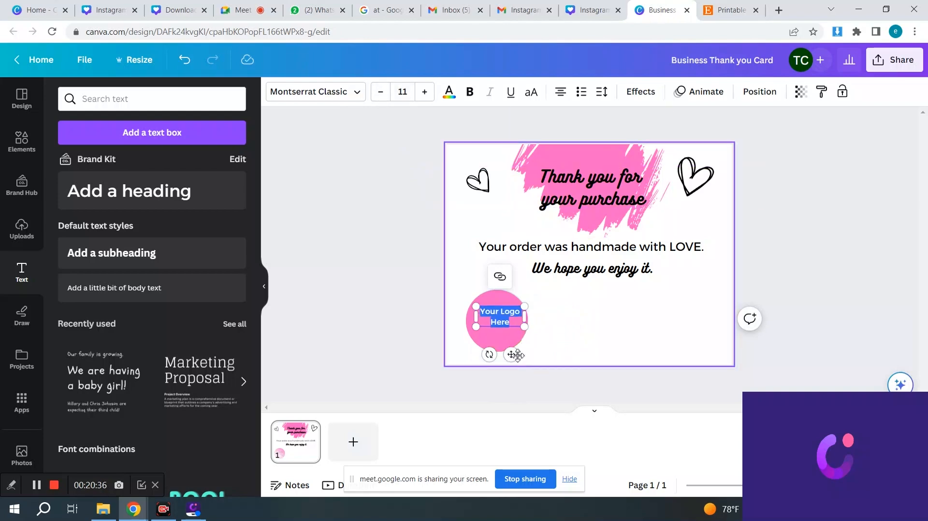
drag(517, 356, 508, 361)
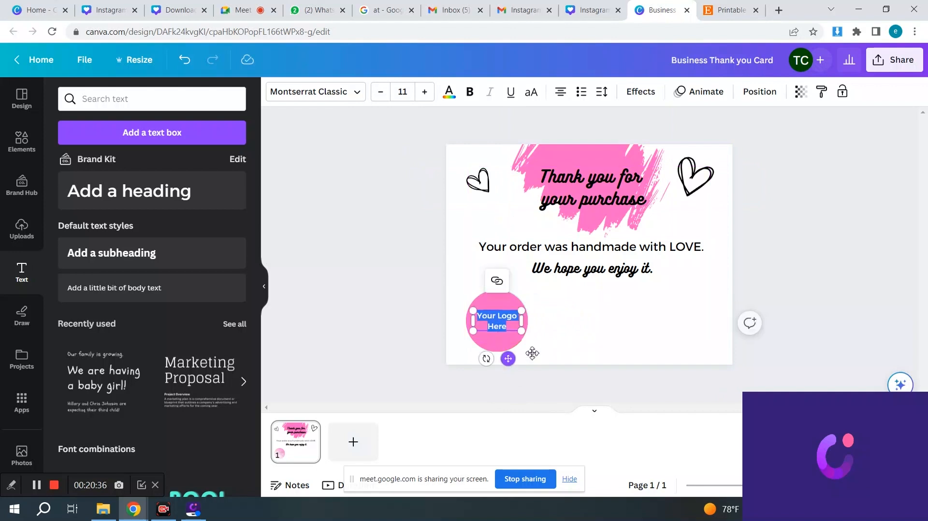
click(620, 327)
- Check the layout of the contact icons on the Etsy thank-you card listing, and return to the Canva design
click(727, 10)
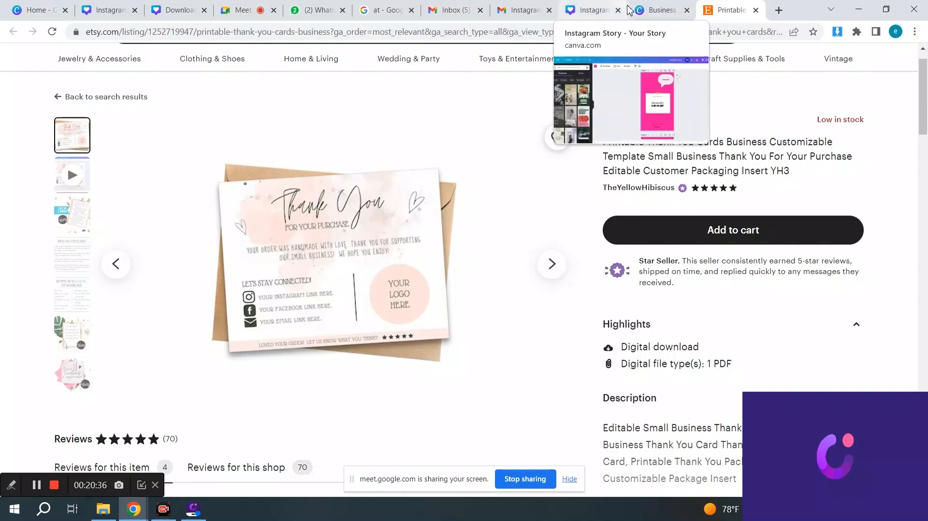
click(659, 5)
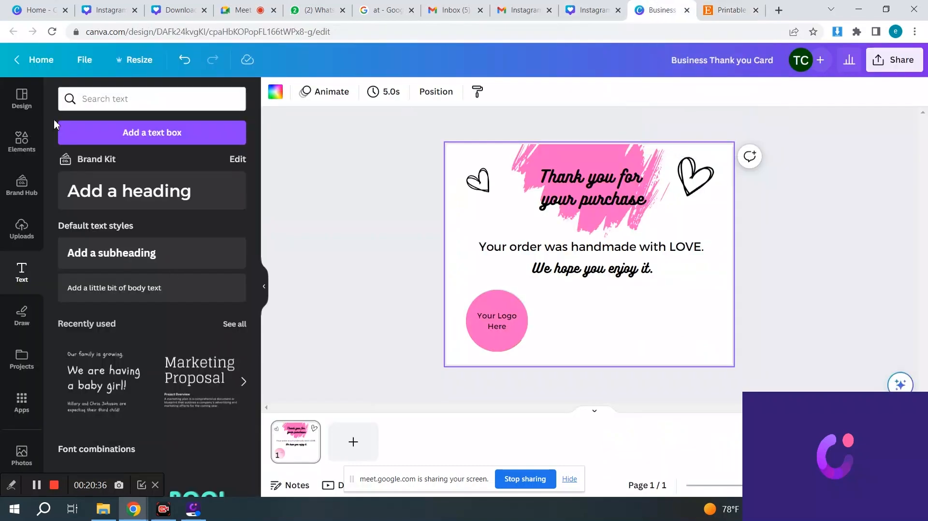
click(17, 145)
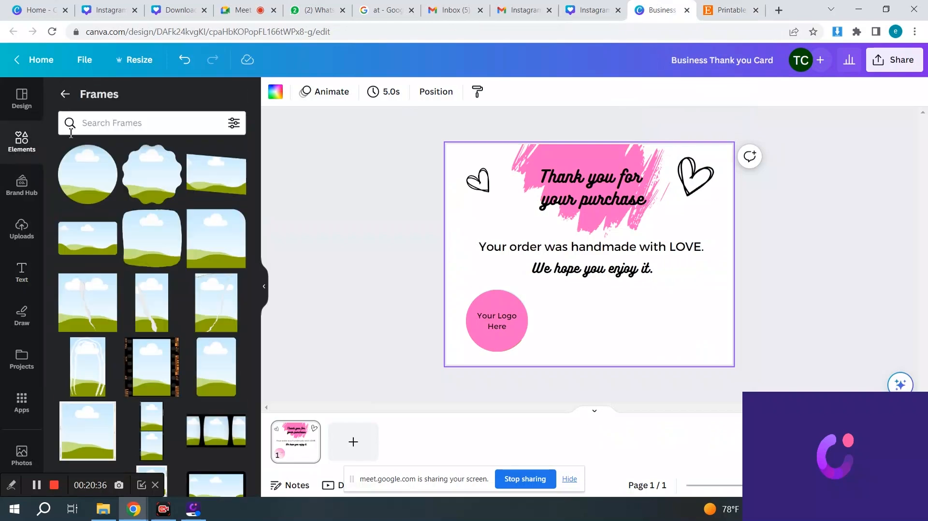
click(93, 126)
text(in)
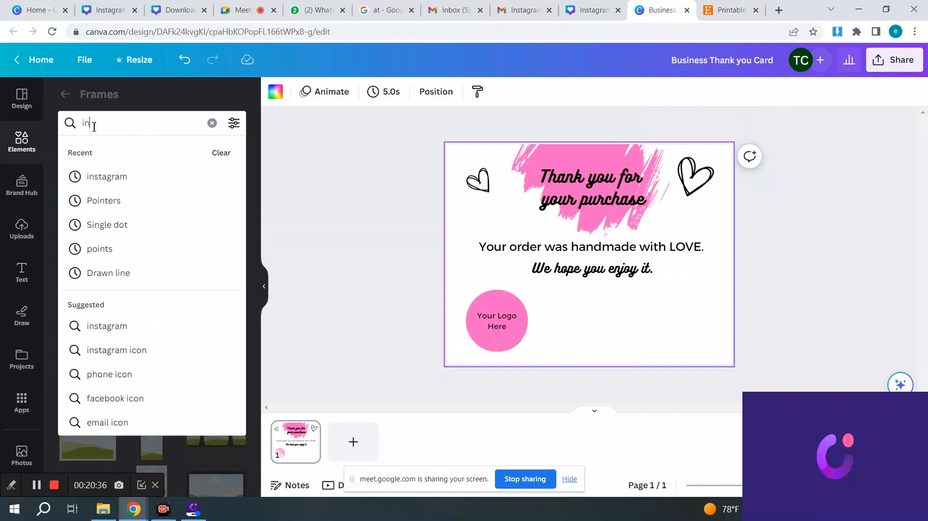
text(stagram i)
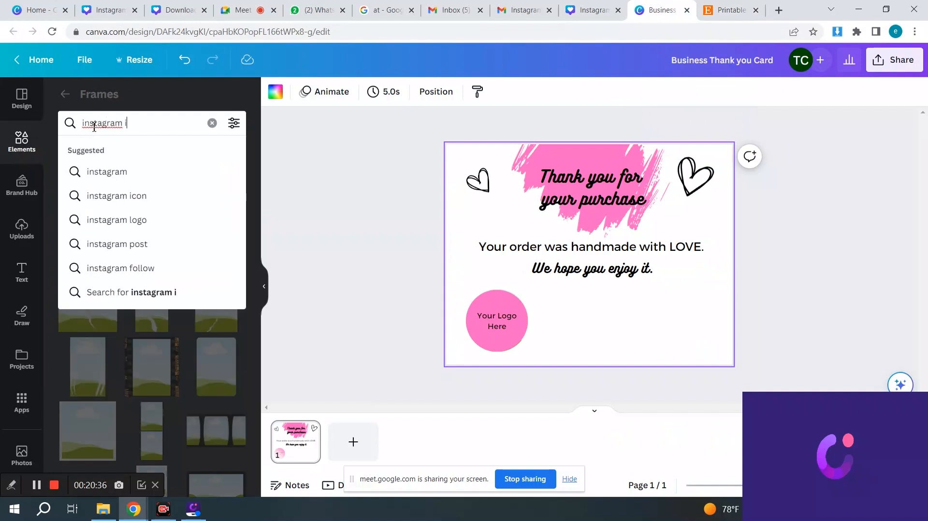
text(con)
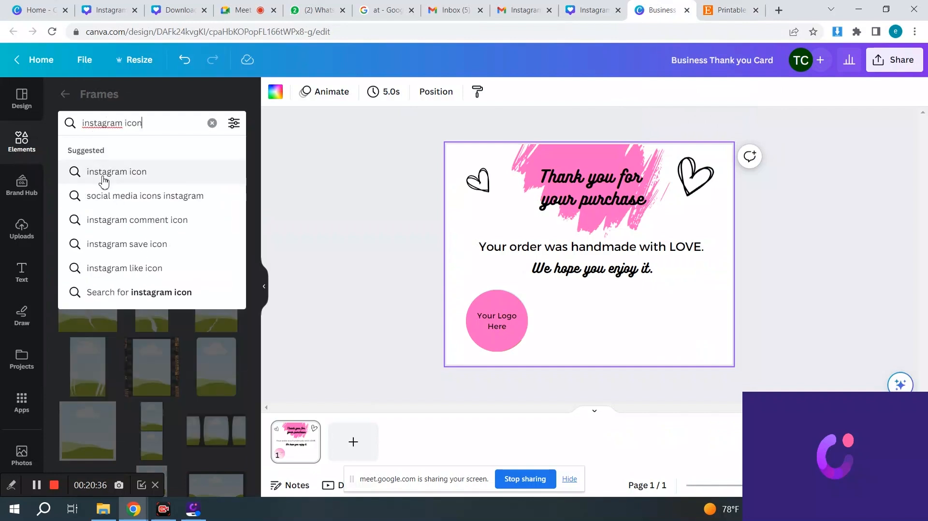
click(102, 174)
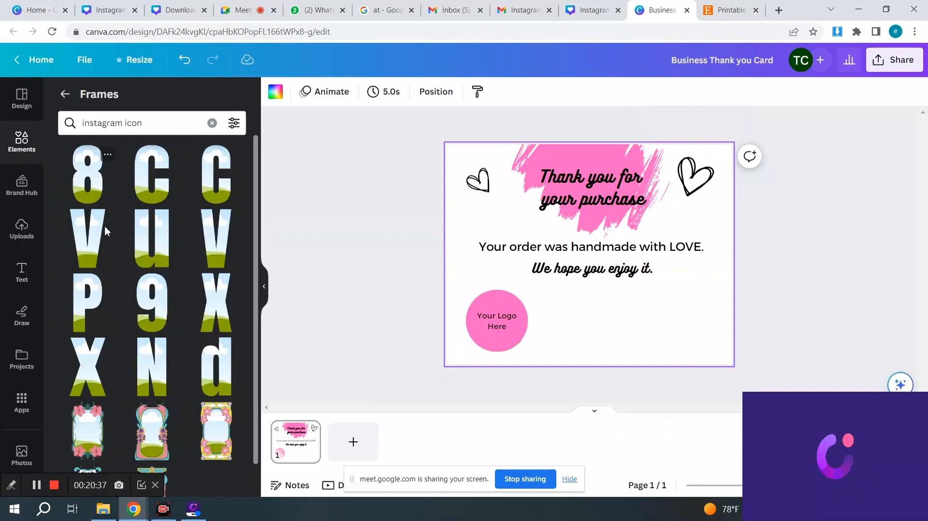
scroll(151, 275, down, 1)
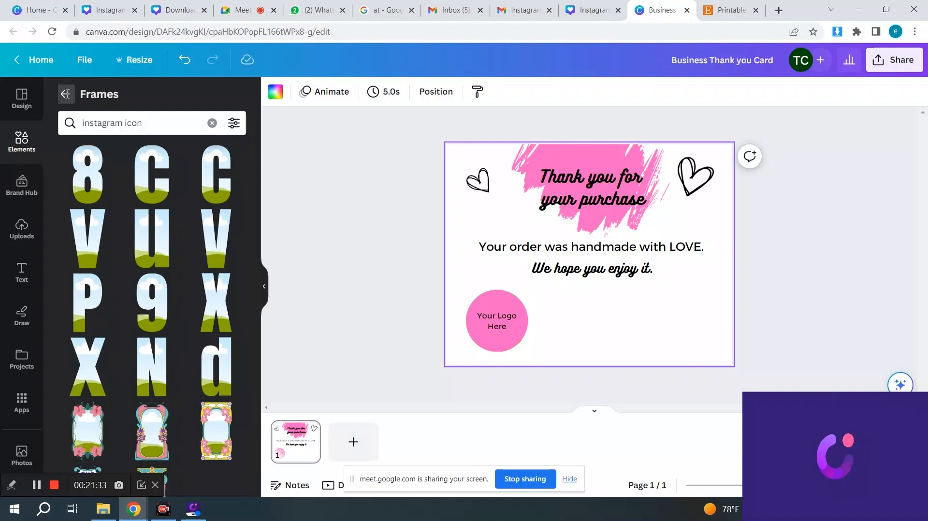
- Search all elements for "instagram icon", add the outlined circular Instagram graphic, and place it small beneath "We hope you enjoy it."
click(65, 95)
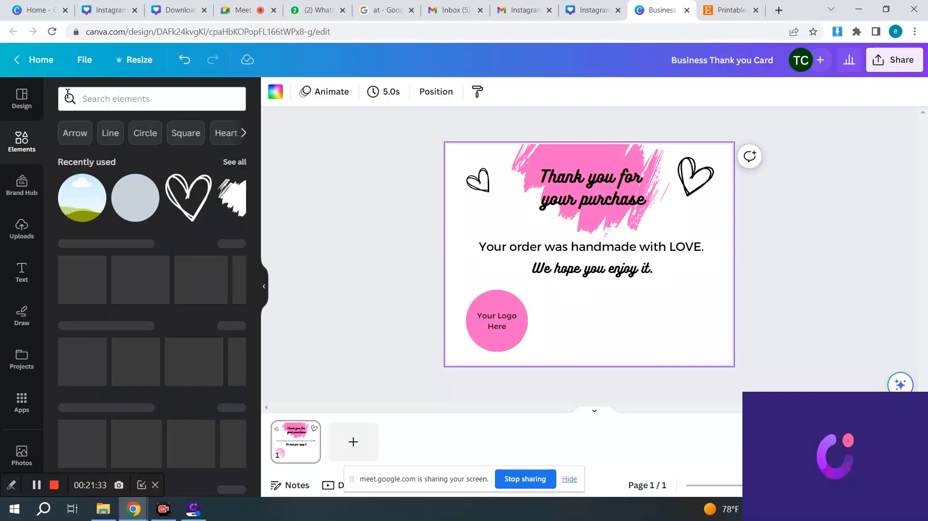
click(133, 99)
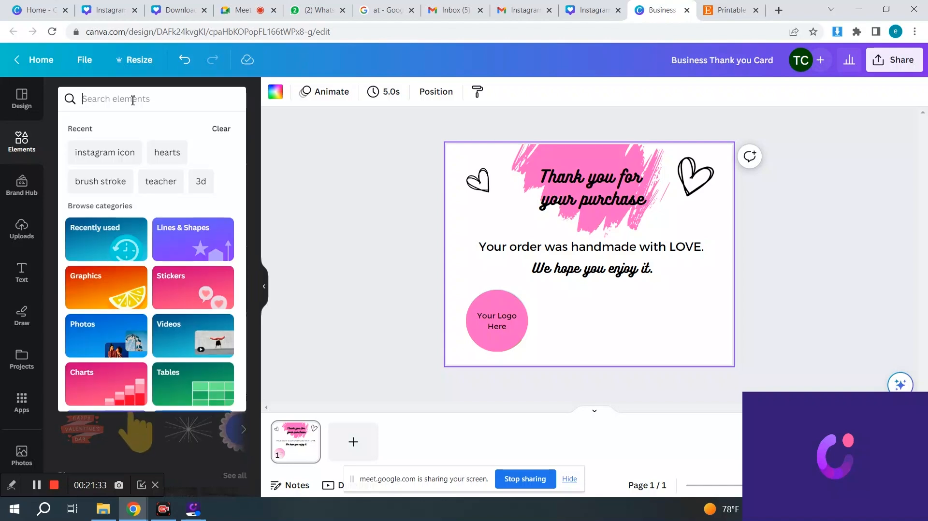
text(instagra)
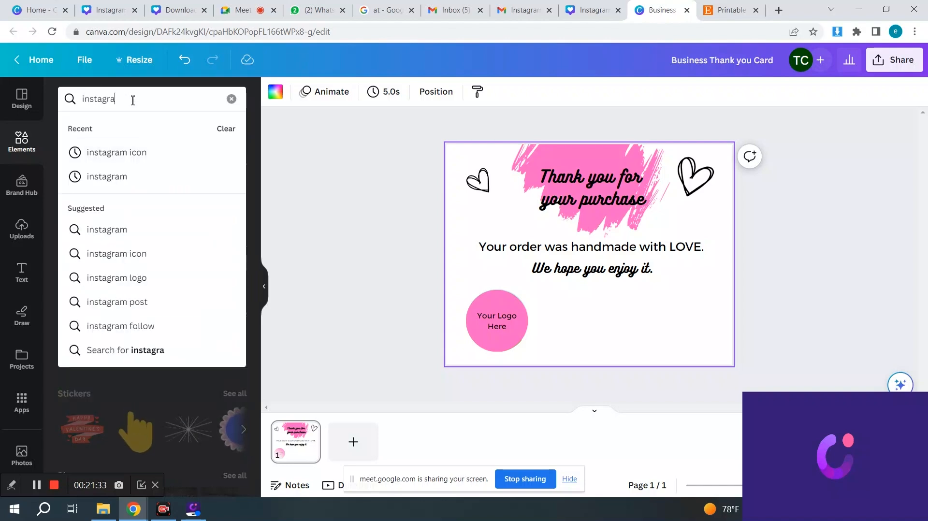
click(139, 153)
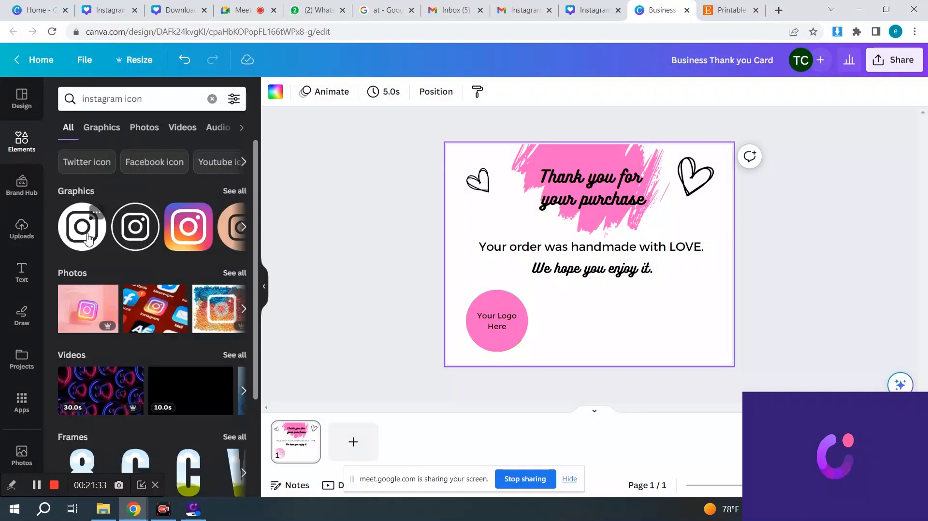
click(130, 238)
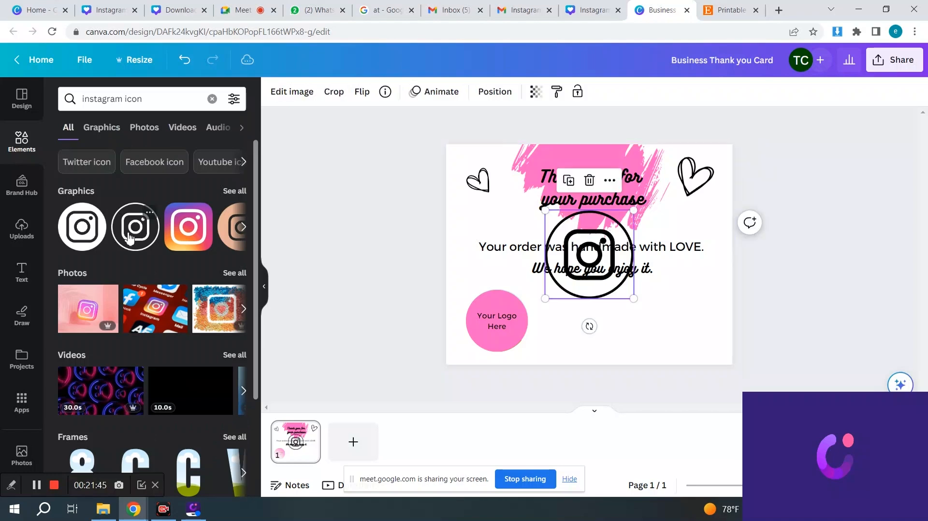
drag(634, 210, 612, 297)
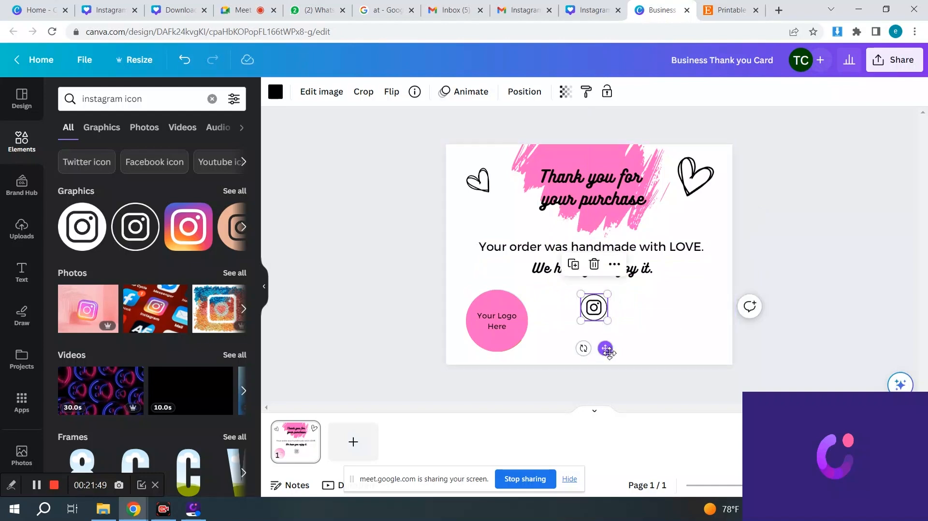
drag(606, 349, 610, 348)
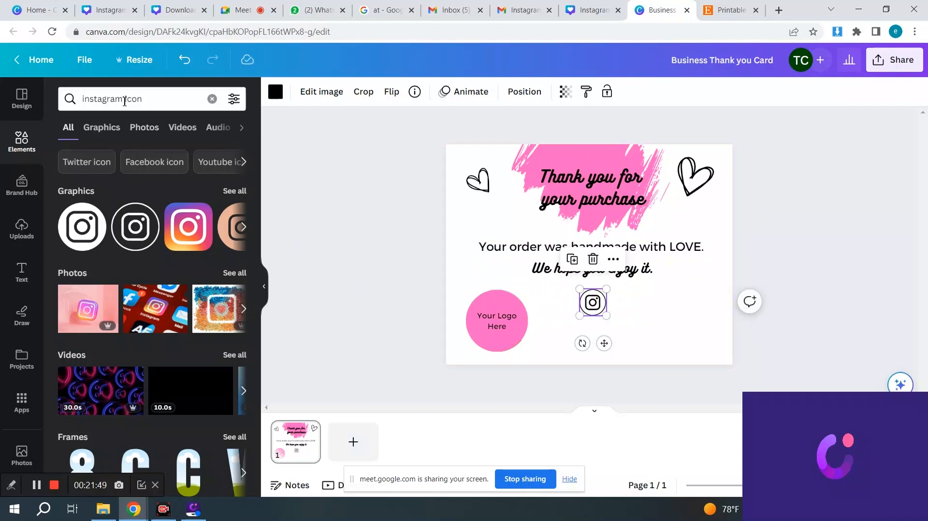
- Search the elements for "facebook icon" and add the outlined circular Facebook graphic to the card
click(125, 101)
key(BackSpace)
key(BackSpace)
key(BackSpace)
key(BackSpace)
key(BackSpace)
key(BackSpace)
key(BackSpace)
key(BackSpace)
key(BackSpace)
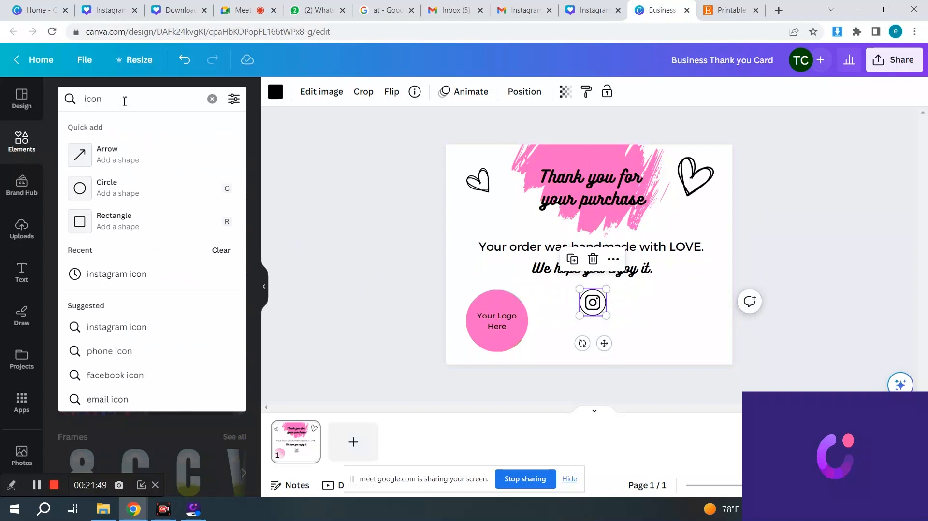
text(faceb )
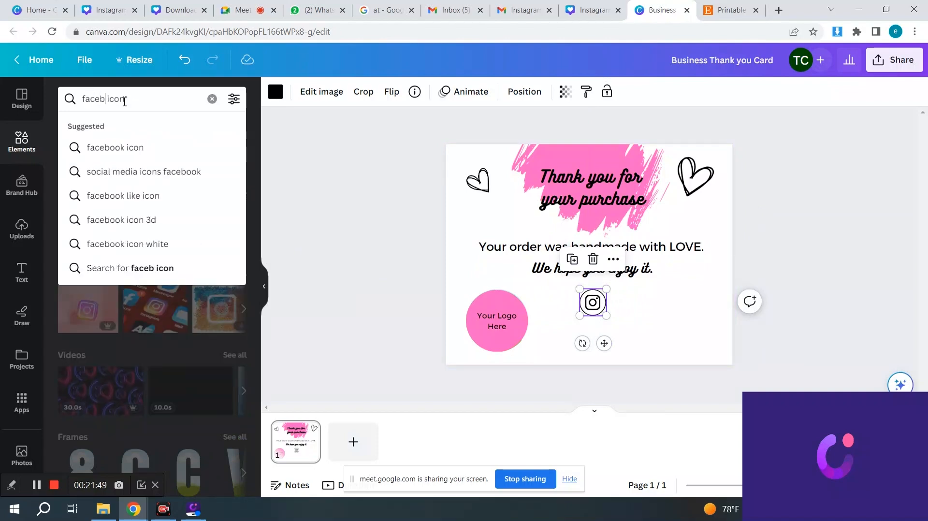
text(ook)
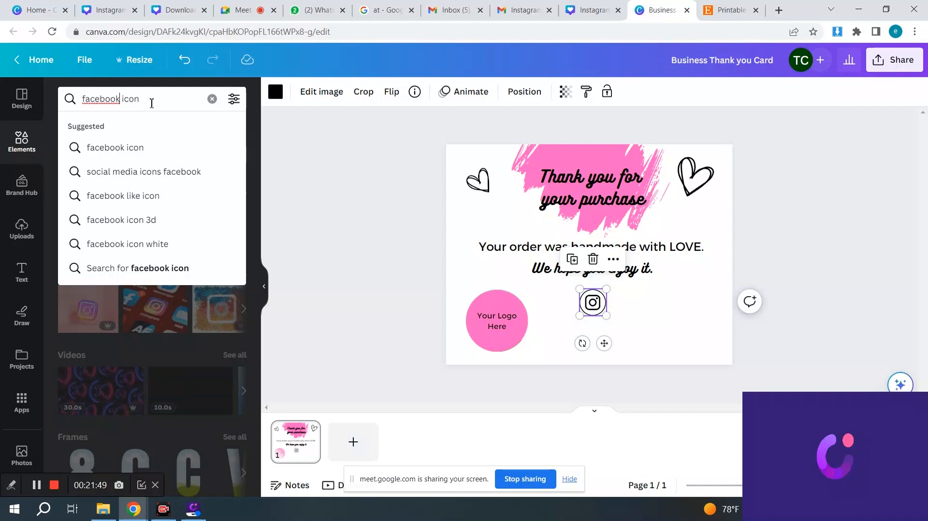
click(123, 148)
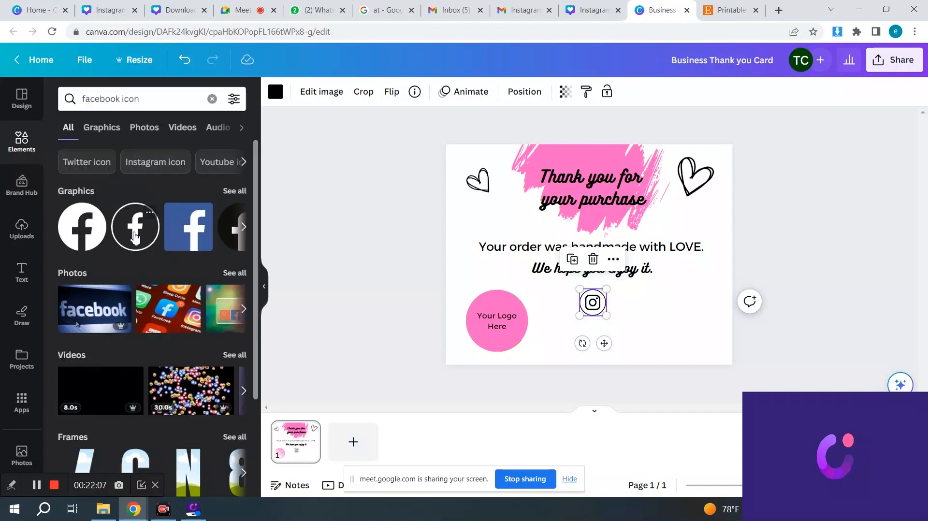
click(135, 237)
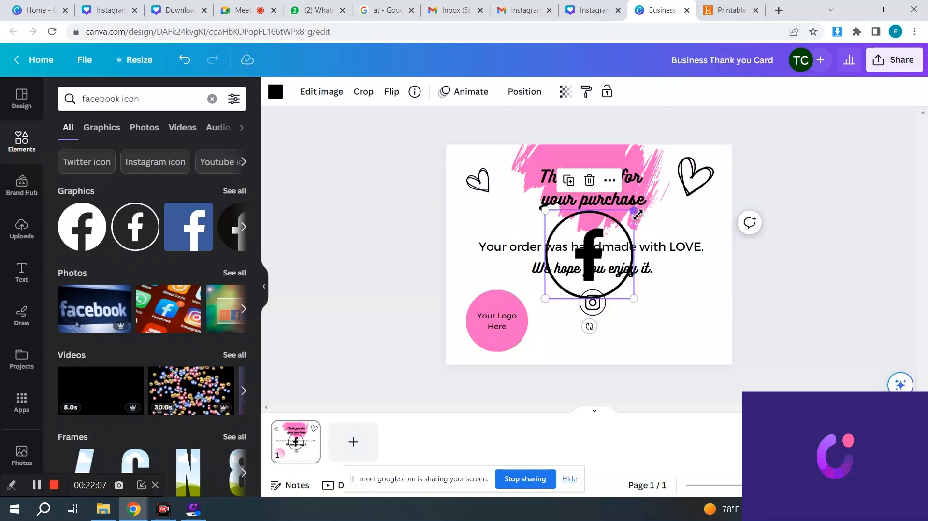
- Shrink the Facebook icon and place it directly beneath the Instagram icon, making the Instagram icon slightly smaller too
drag(625, 227, 561, 292)
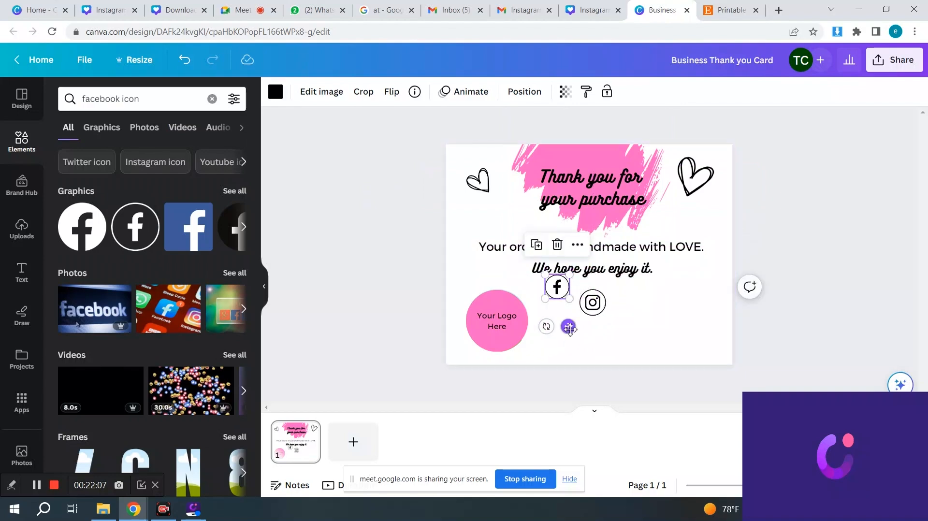
drag(569, 326, 608, 375)
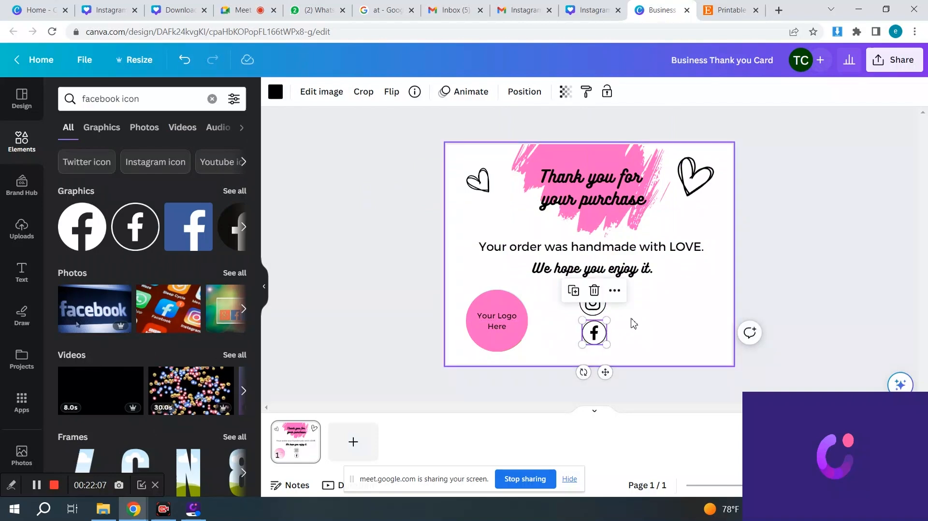
click(599, 309)
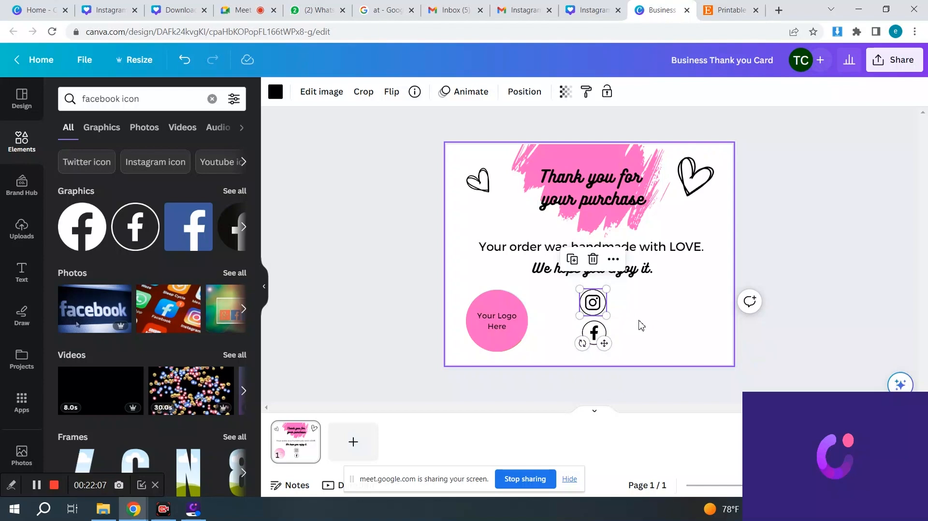
drag(606, 317, 602, 311)
click(599, 333)
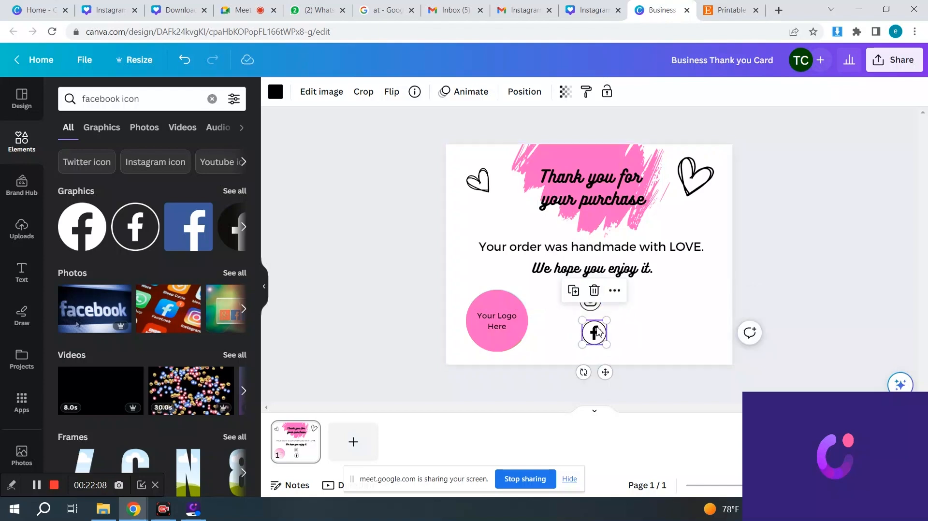
drag(608, 321, 603, 325)
drag(603, 371, 604, 360)
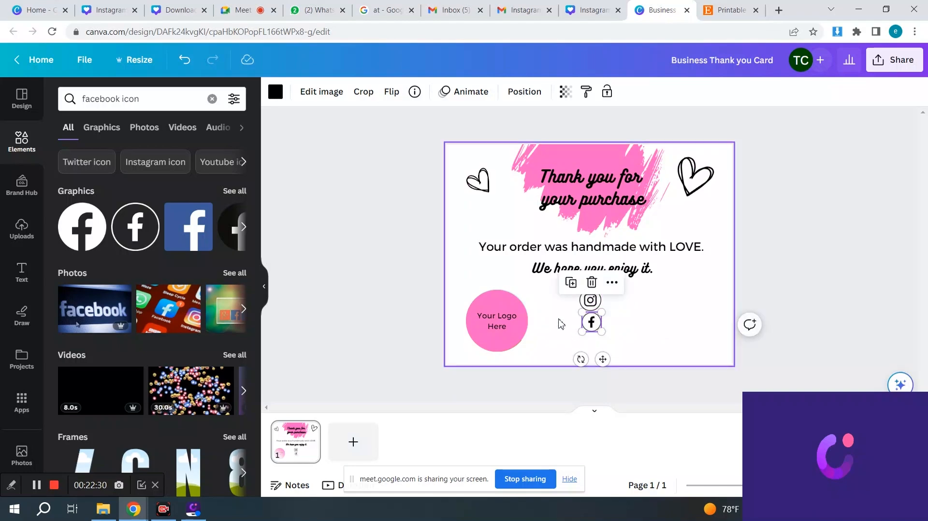
click(350, 193)
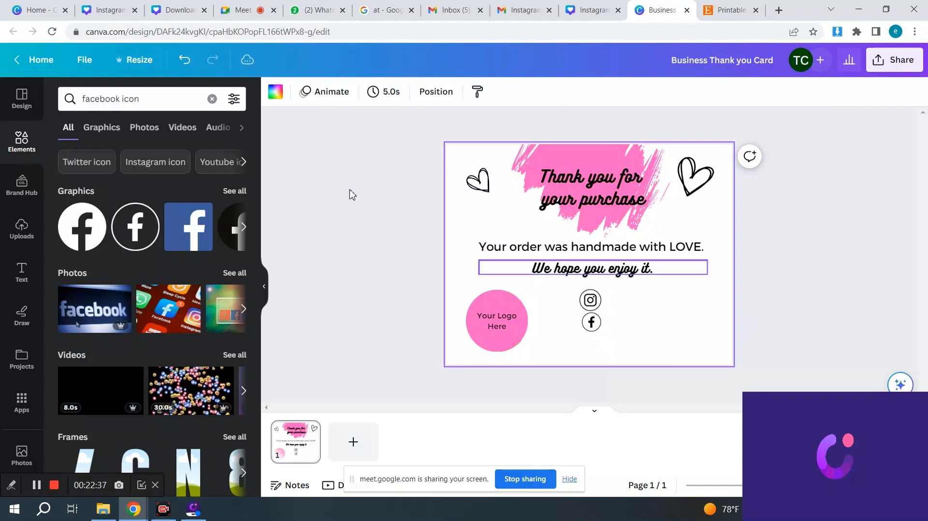
- Search the elements for "email icon" and add the outlined circular envelope graphic to the card
click(122, 99)
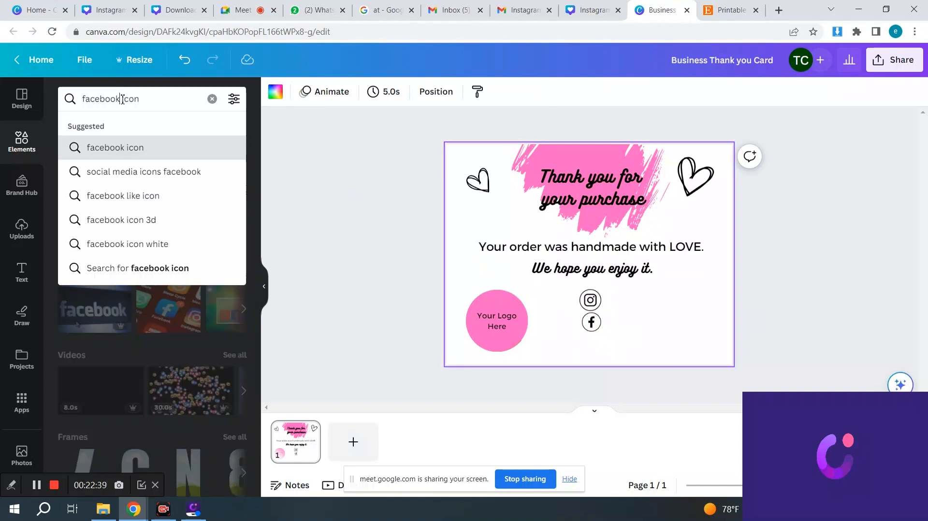
key(BackSpace)
key(BackSpace)
key(BackSpace)
key(BackSpace)
key(BackSpace)
key(BackSpace)
key(BackSpace)
key(BackSpace)
text(e)
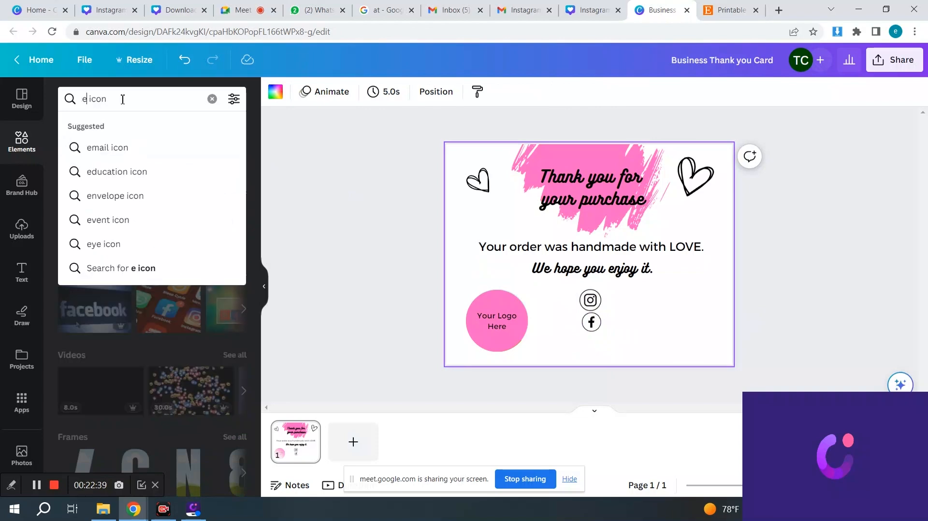
text(mail)
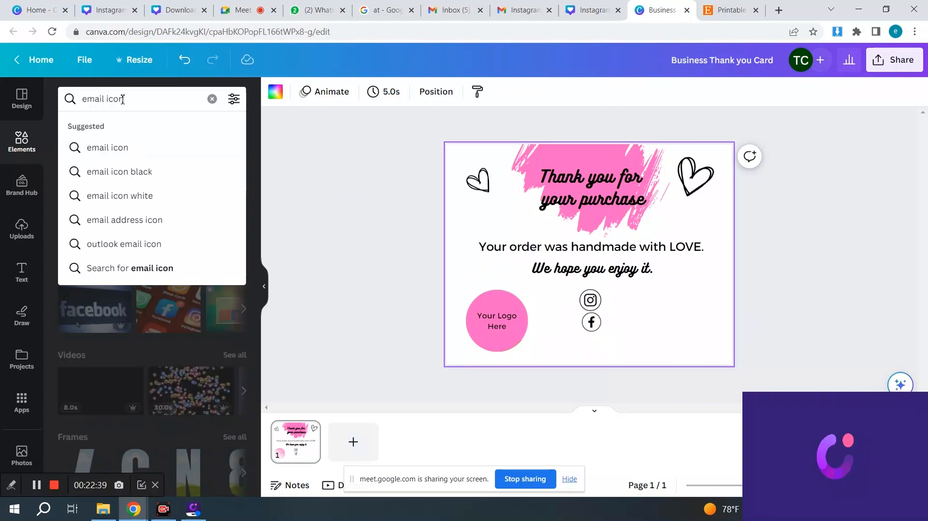
click(114, 145)
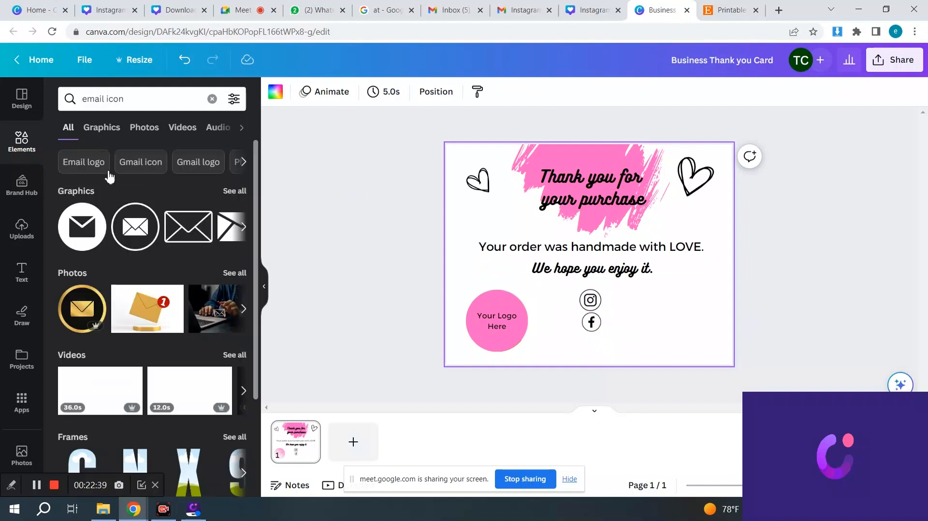
click(132, 232)
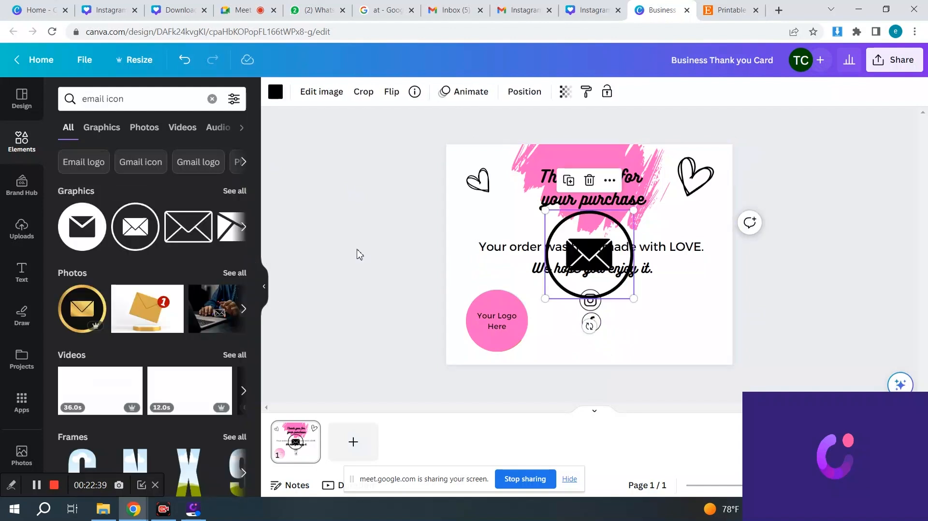
- Shrink the email icon and place it beneath the Facebook icon, and resize the Facebook icon to 0.4 in to match the column
drag(635, 212, 590, 329)
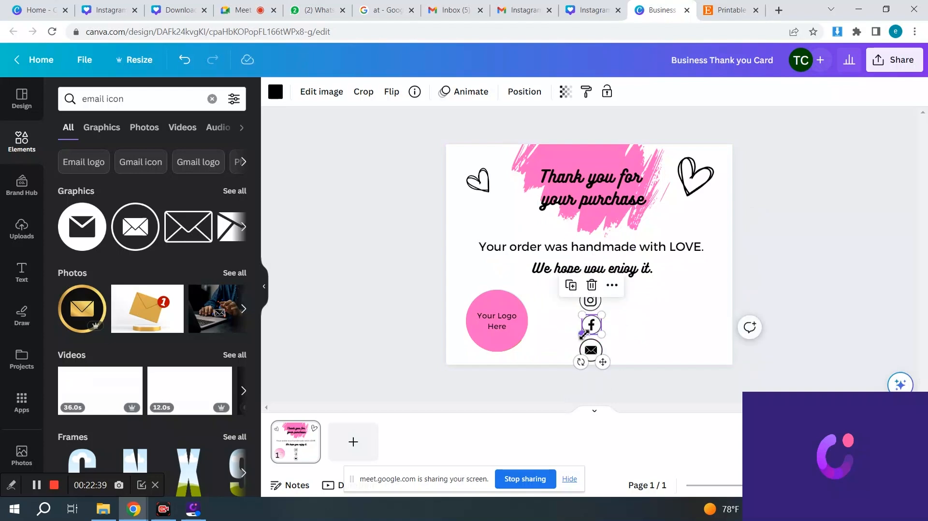
drag(580, 339, 580, 335)
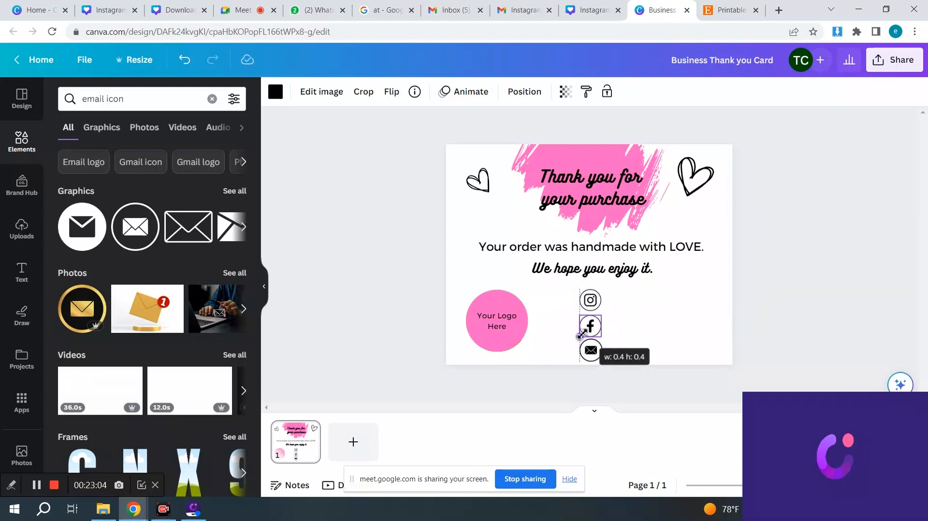
click(626, 326)
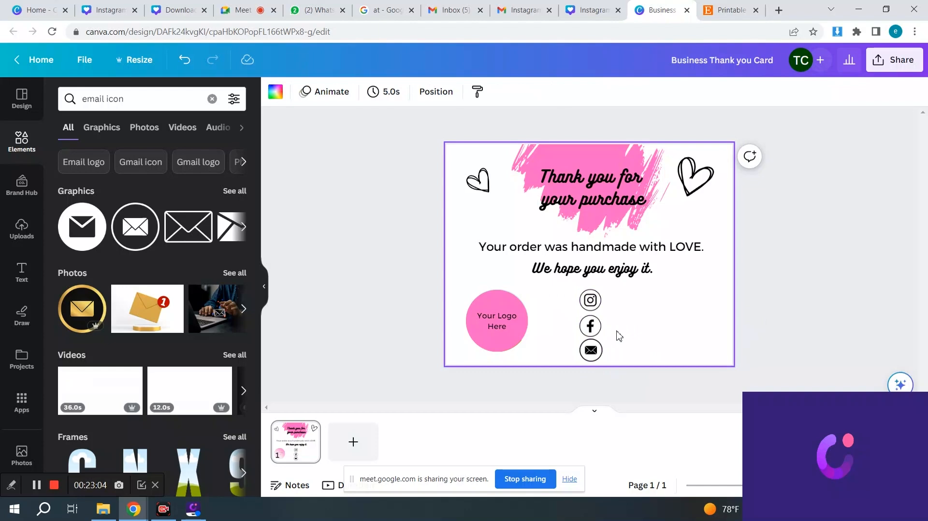
click(593, 328)
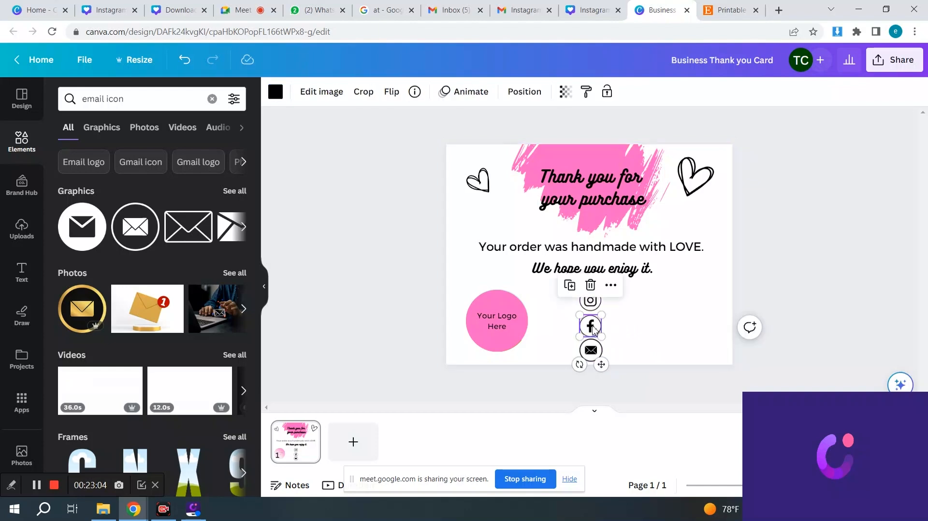
- Nudge the Facebook icon slightly to even the column spacing, and recolor the Instagram icon purple
drag(593, 326, 593, 327)
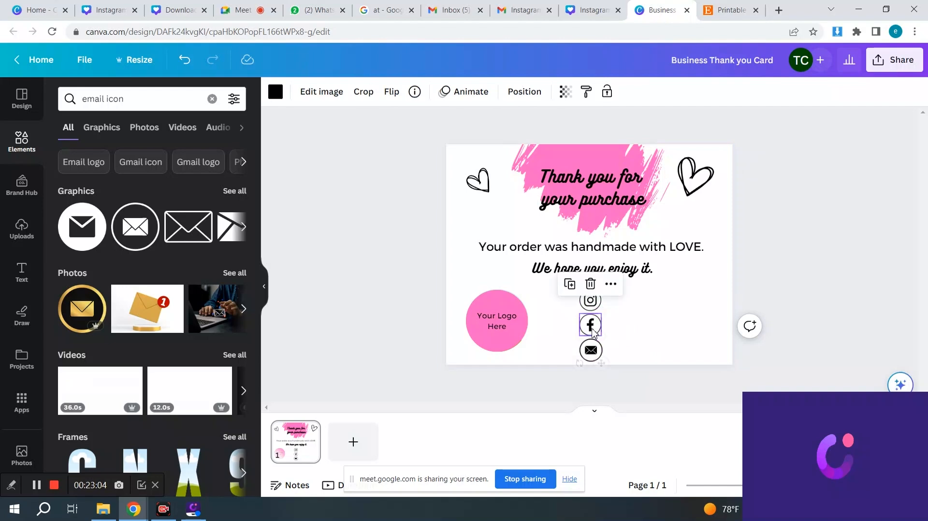
click(654, 317)
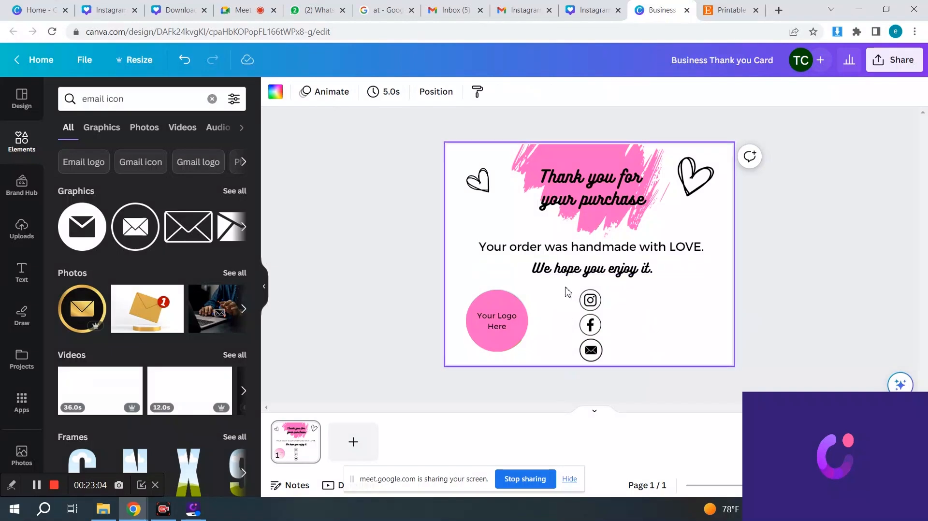
click(592, 299)
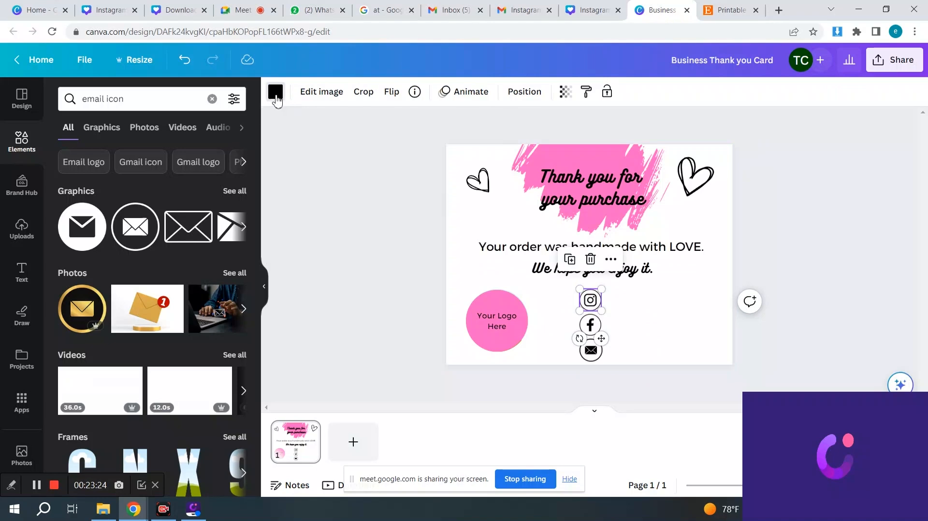
click(276, 93)
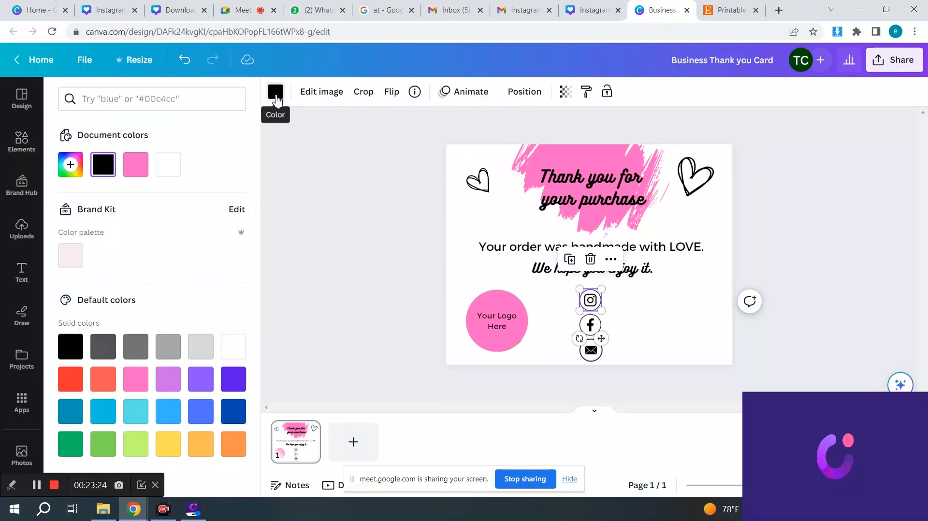
click(134, 384)
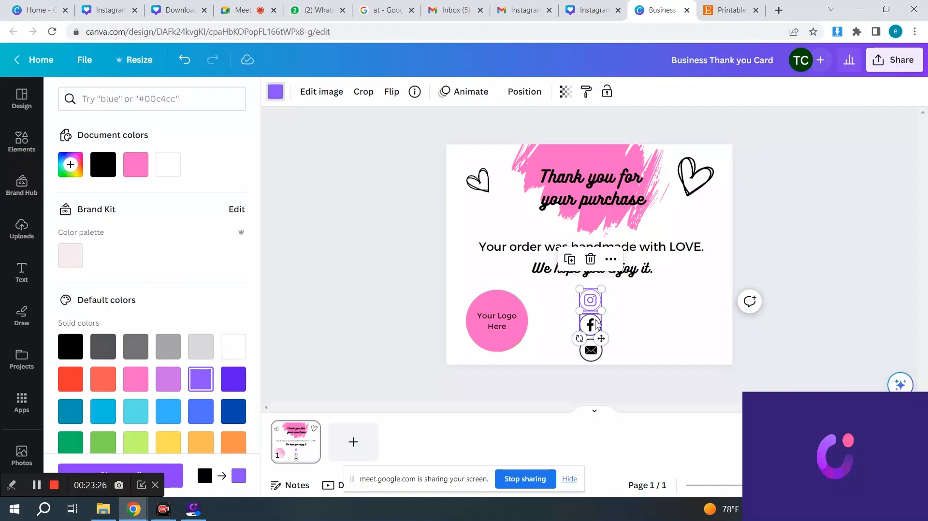
- Recolor the Facebook and email icons the same purple as the Instagram icon
click(597, 324)
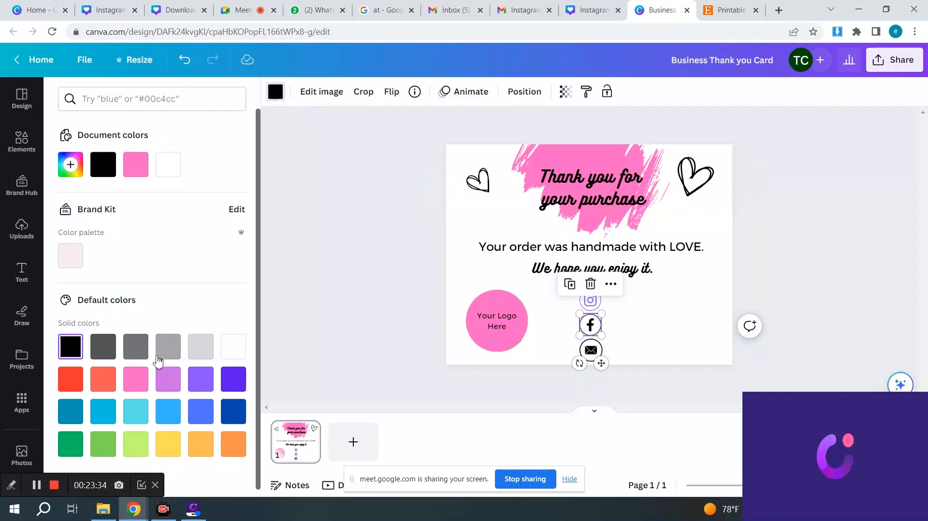
click(169, 379)
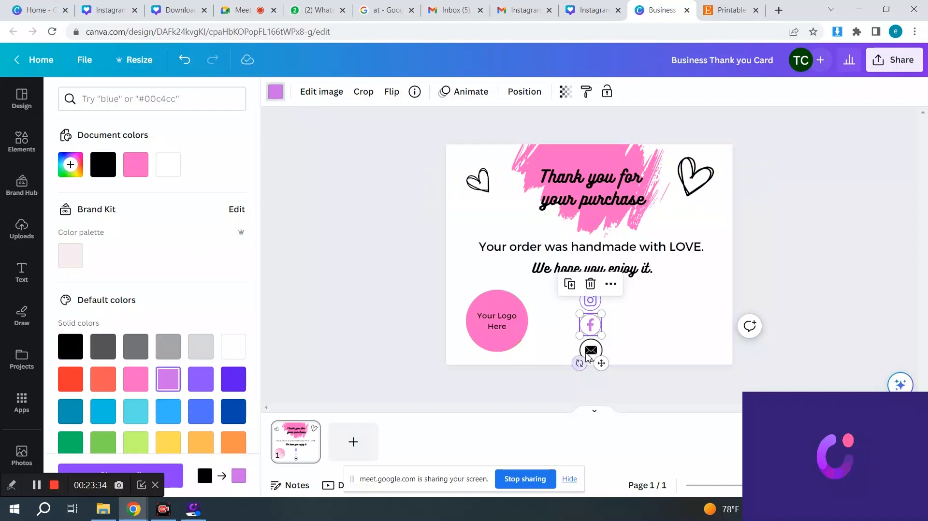
click(588, 353)
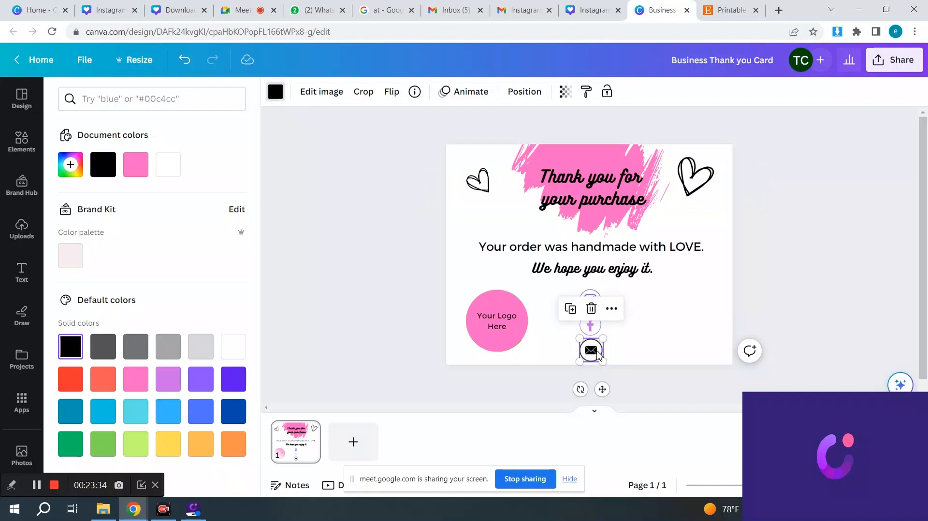
click(201, 385)
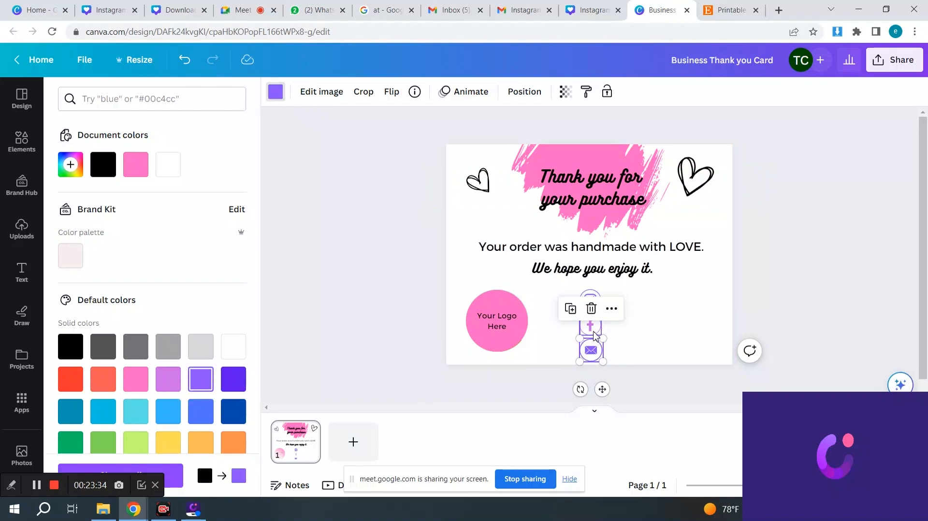
click(594, 333)
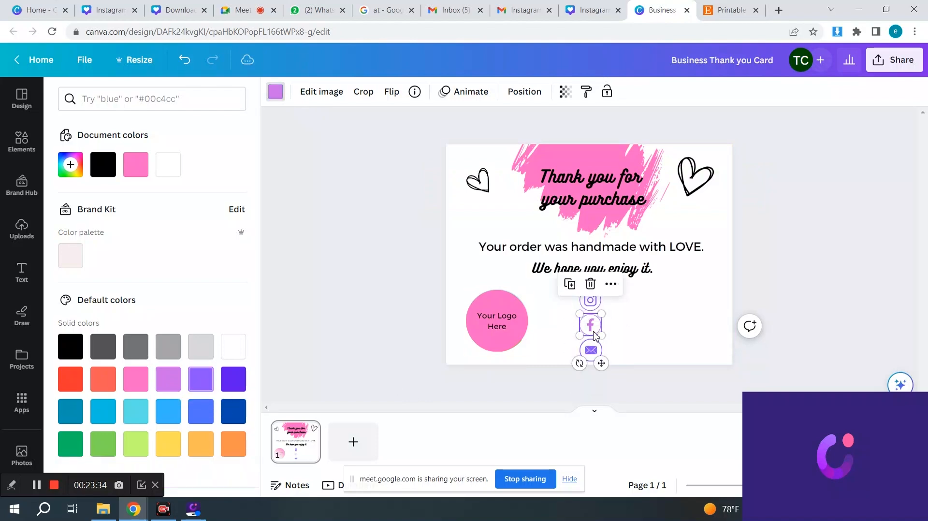
click(202, 382)
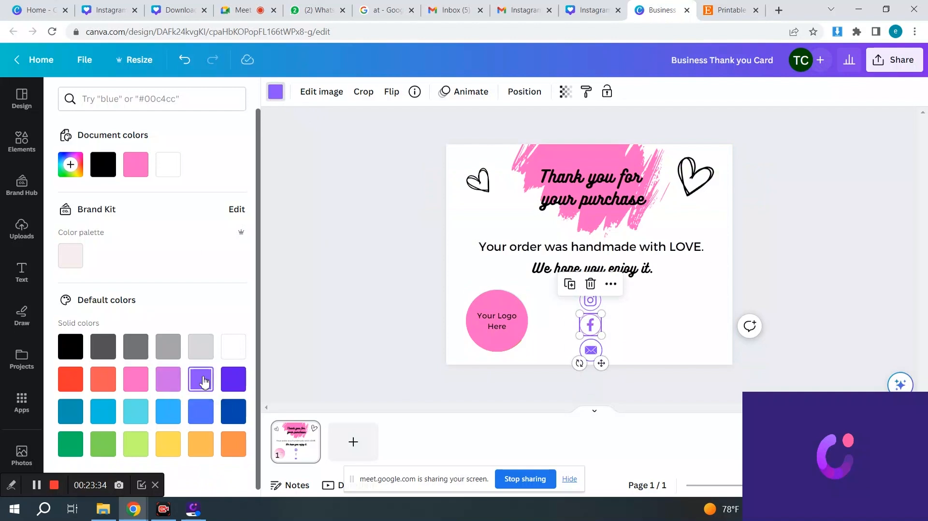
click(651, 331)
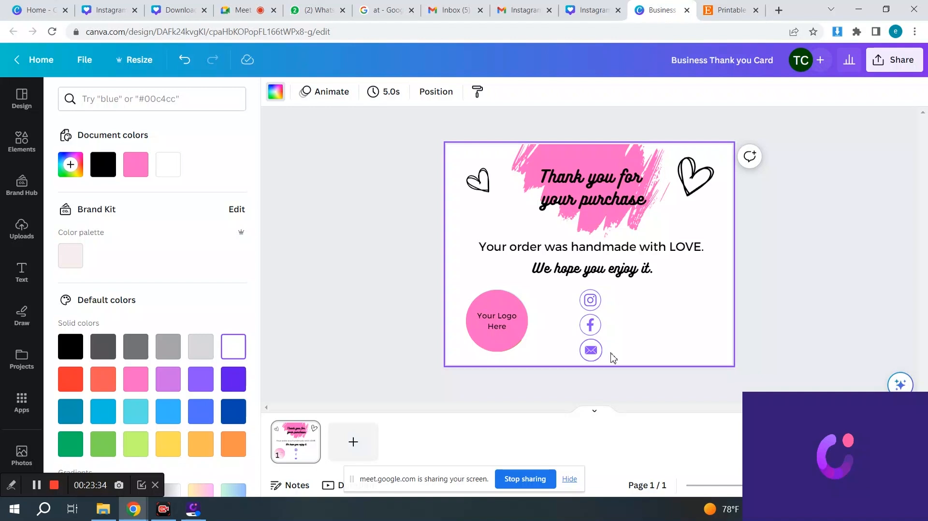
- Group the three social icons, shrink the group slightly, and shift it further from the logo circle, level with the circle's top
drag(613, 358, 580, 303)
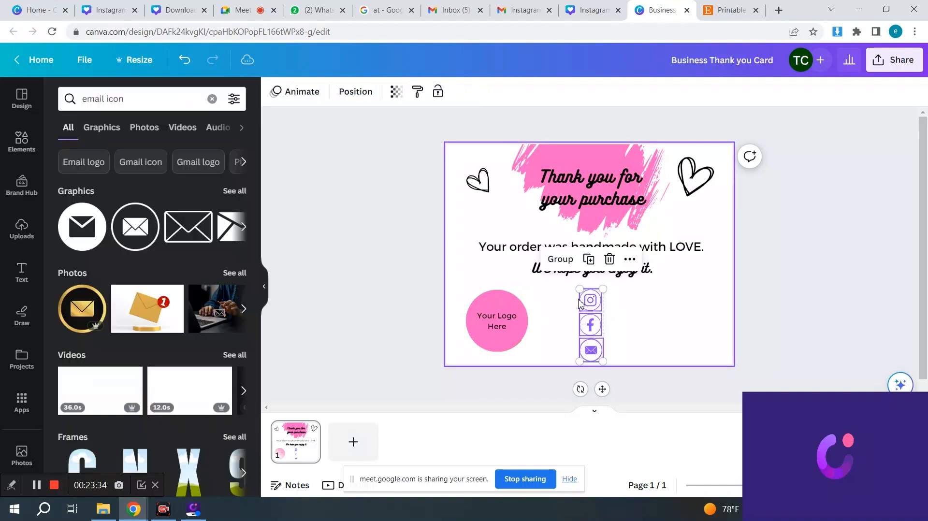
click(562, 260)
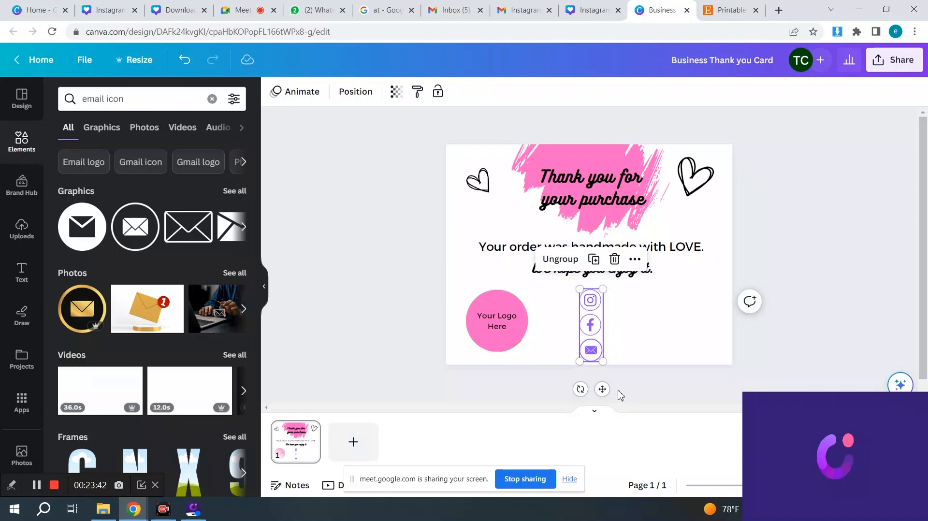
mouse_move(602, 390)
mouse_down()
mouse_move(636, 381)
mouse_move(617, 389)
mouse_move(587, 382)
mouse_move(653, 389)
mouse_move(624, 383)
mouse_move(604, 393)
mouse_move(619, 383)
mouse_up()
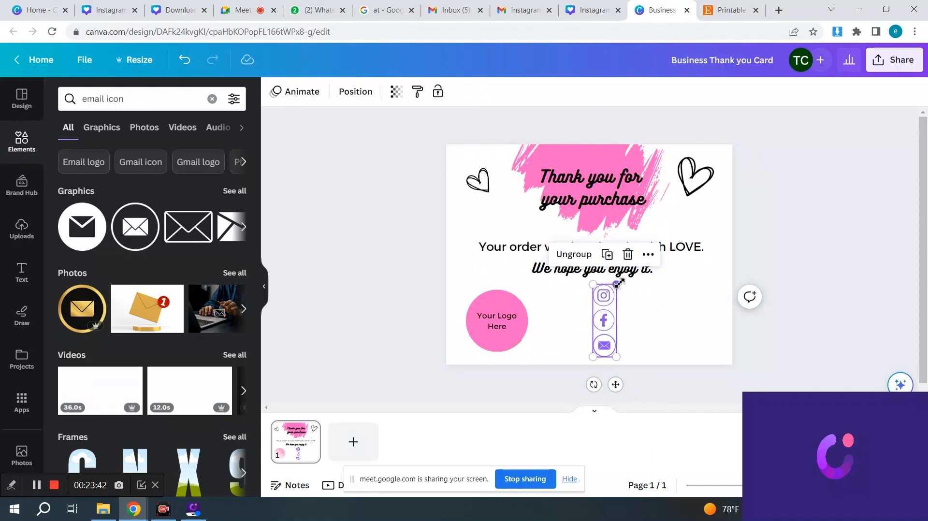
drag(619, 283, 608, 301)
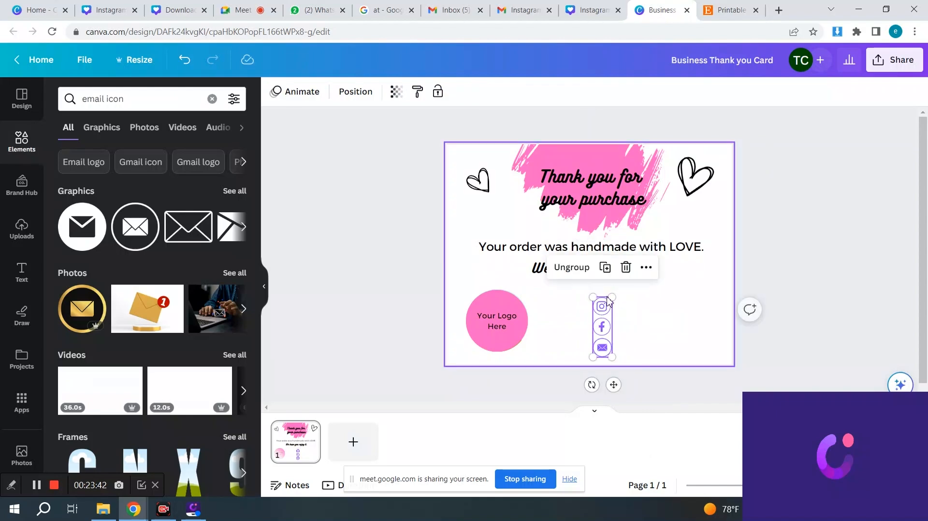
drag(613, 385, 620, 378)
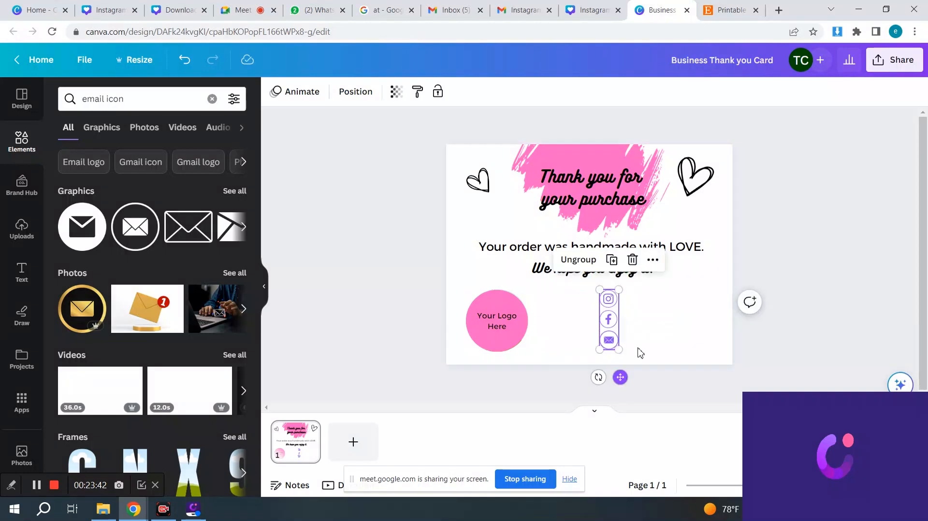
click(658, 338)
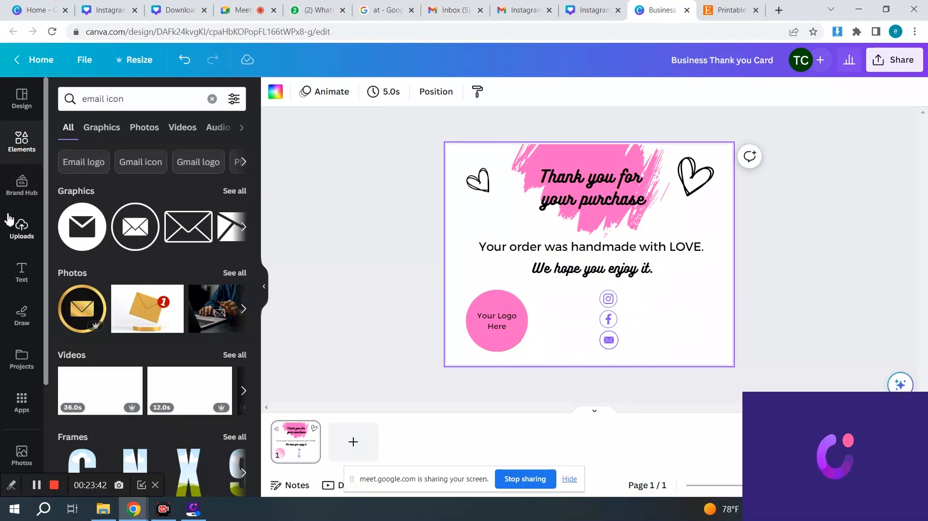
- Add a heading to the card reading "your instagram URL here"
click(22, 275)
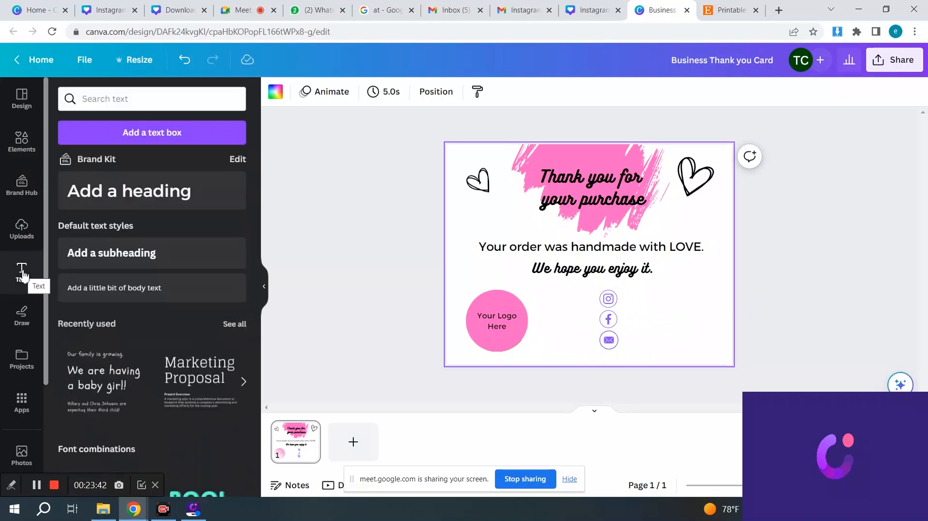
click(145, 194)
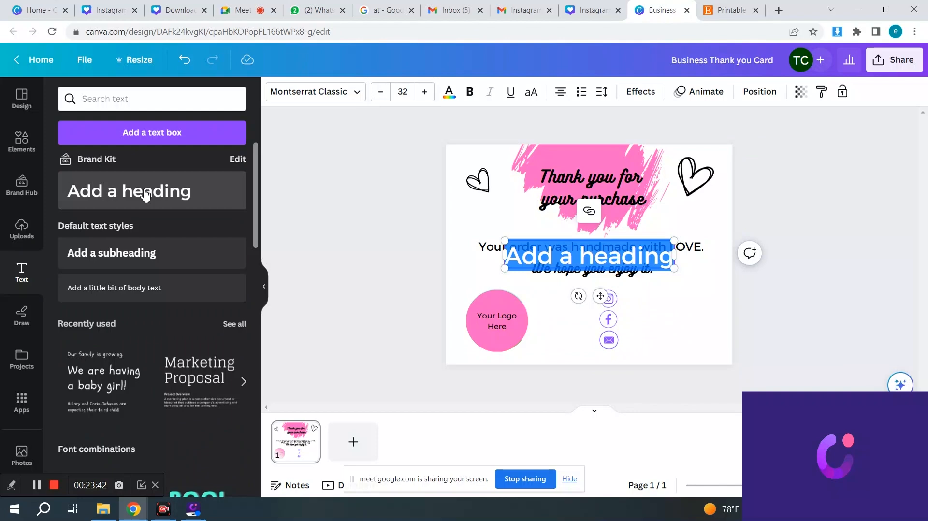
text(YOU)
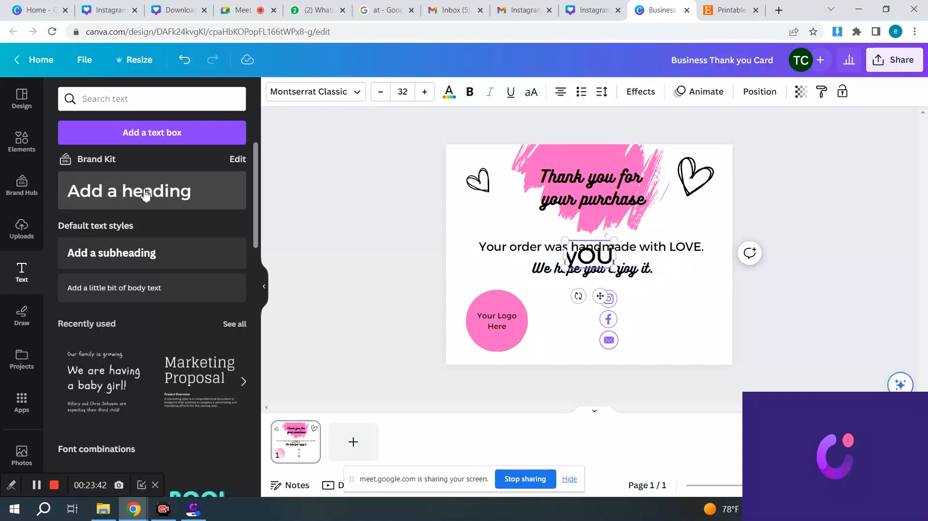
key(BackSpace)
key(BackSpace)
key(BackSpace)
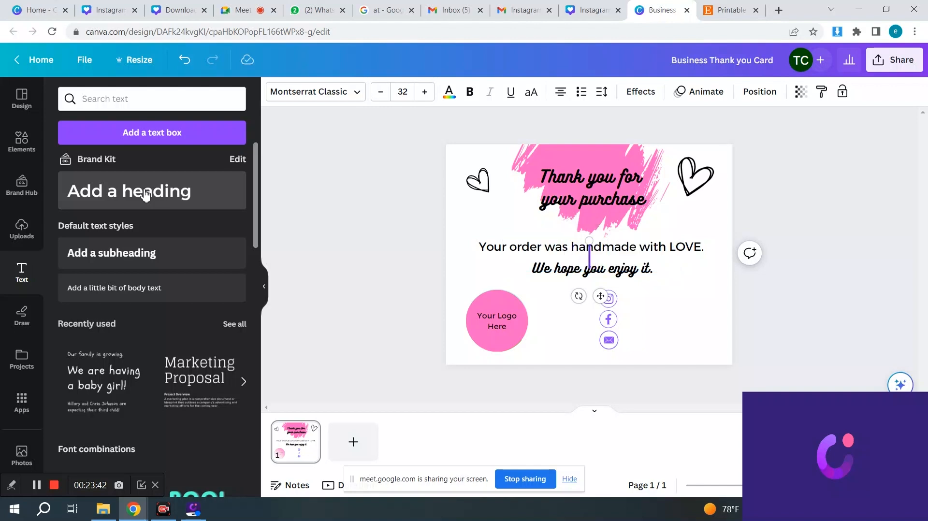
text(Y)
key(BackSpace)
text(your)
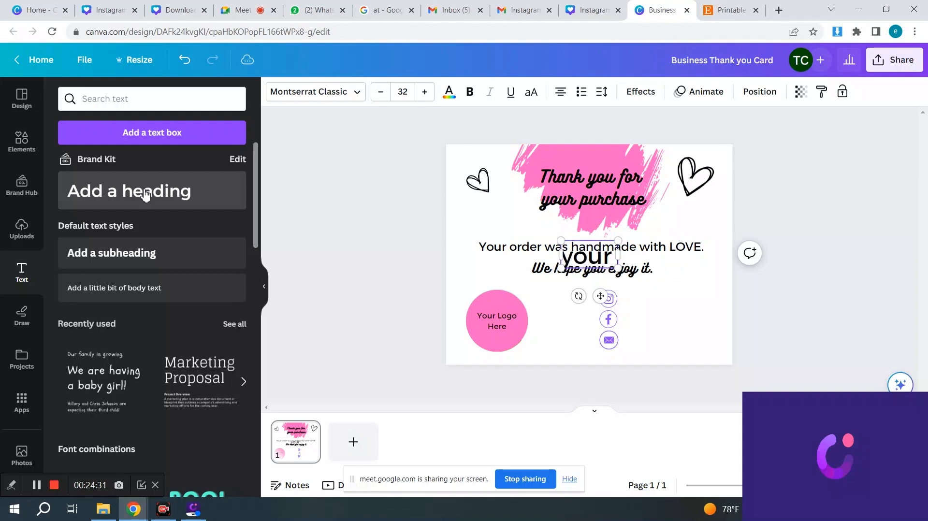
text( insta)
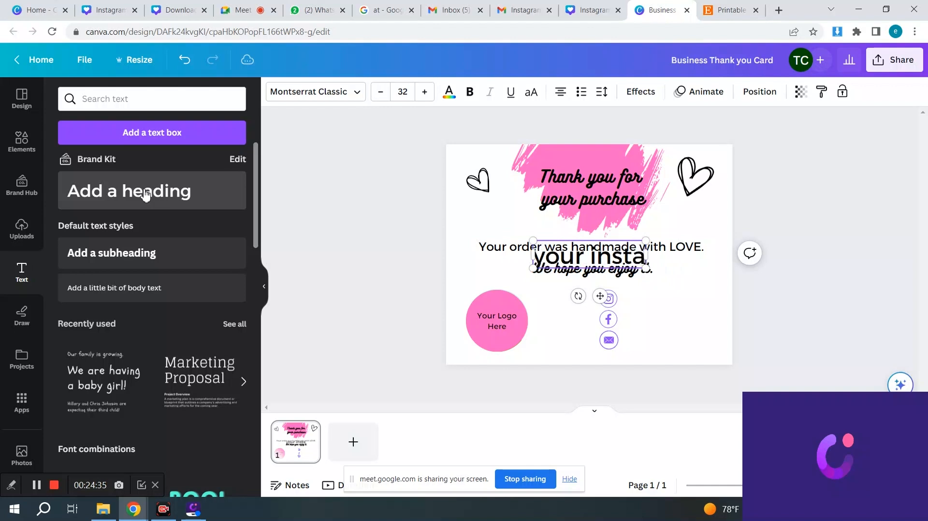
text(gram UR)
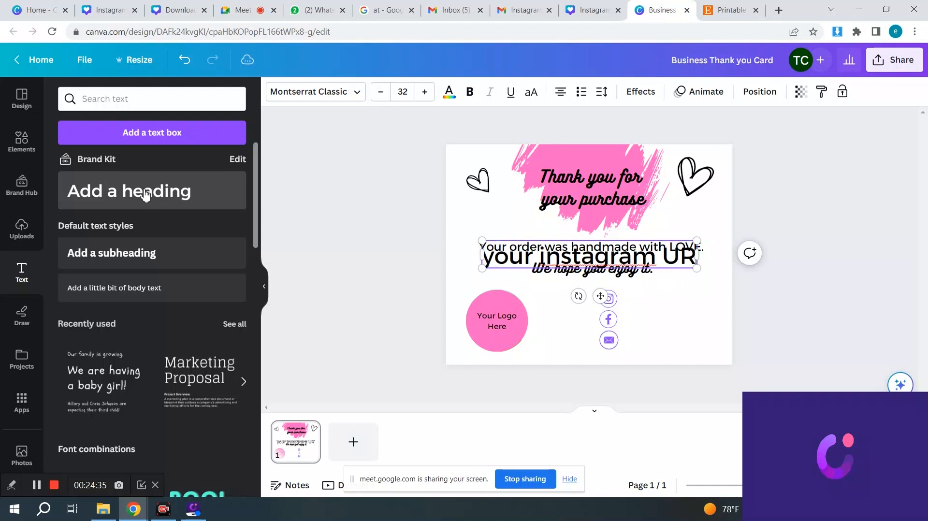
text(L here)
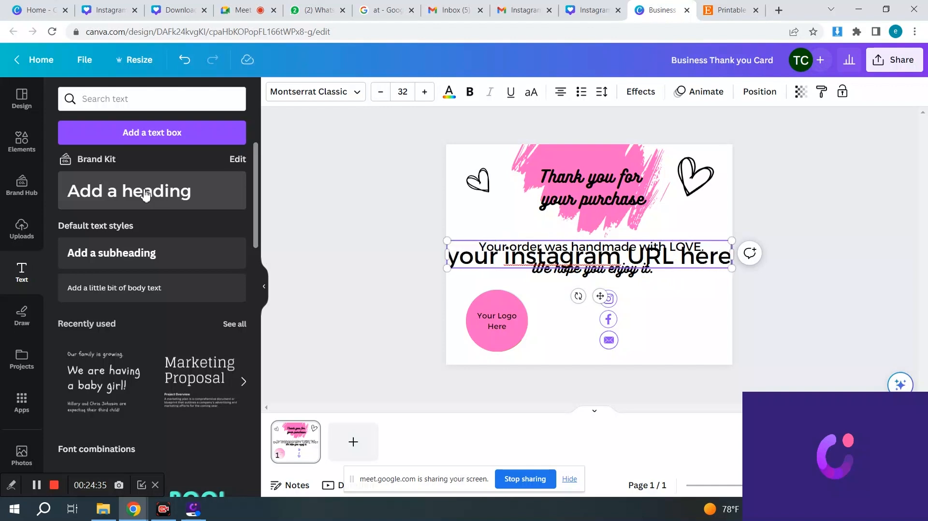
- Reduce the Instagram URL text to font size 16
triple_click(523, 261)
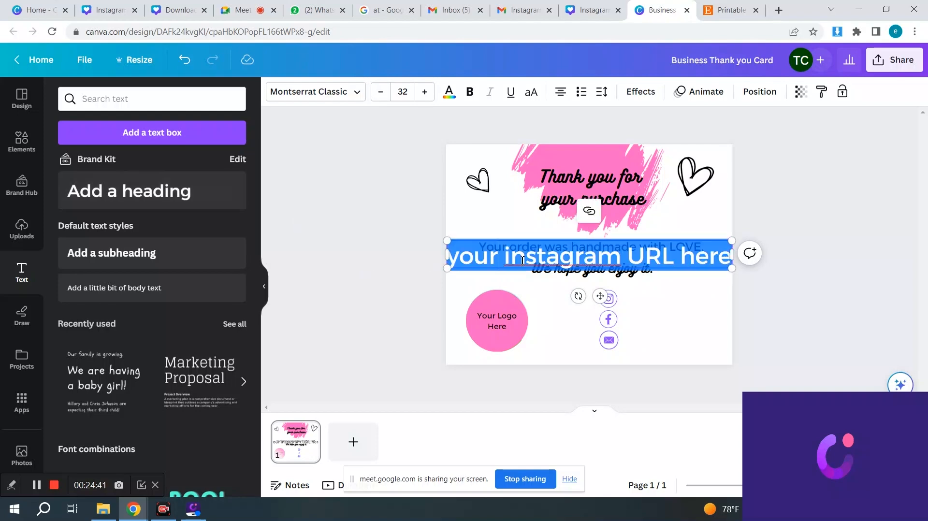
click(381, 92)
click(381, 92)
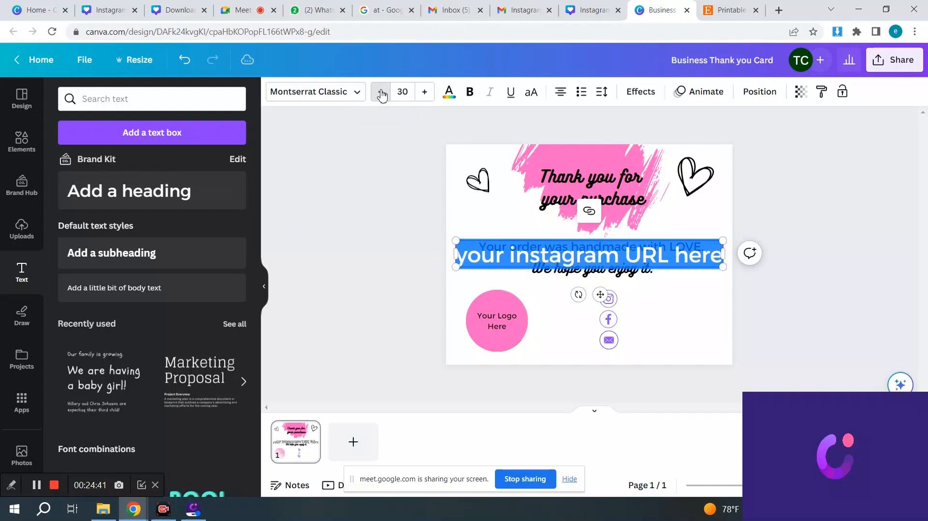
click(381, 92)
click(381, 92)
click(381, 92)
click(381, 92)
click(381, 92)
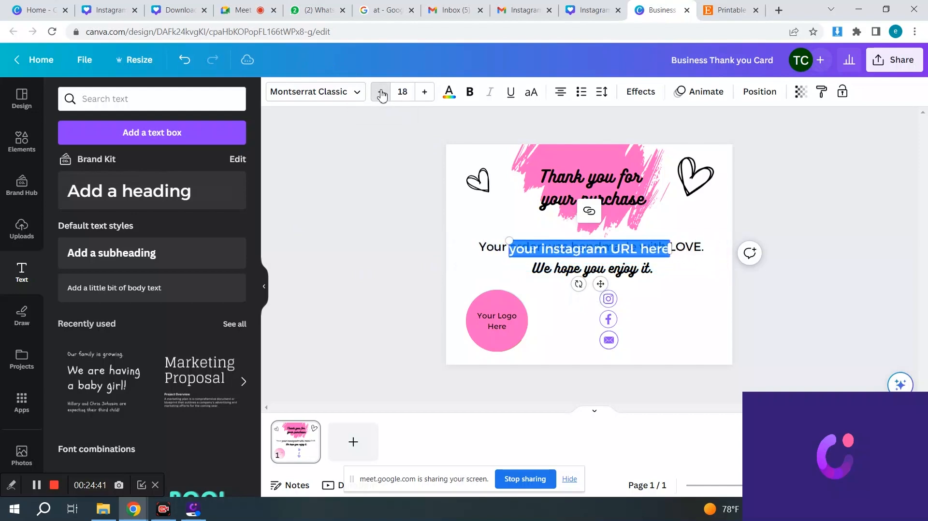
click(381, 92)
click(381, 92)
click(381, 92)
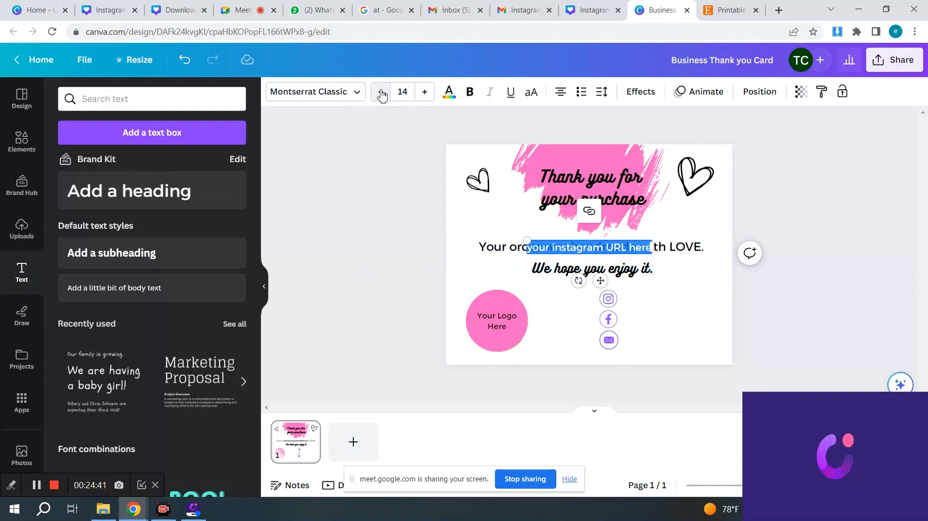
click(424, 92)
click(424, 92)
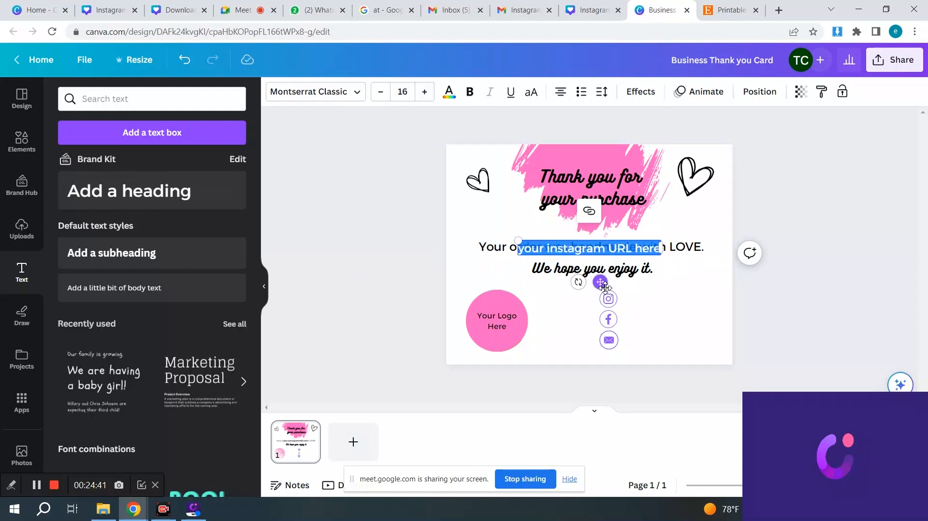
- Place the Instagram URL text beside the Instagram icon, scaling it down to font size 12.9
drag(601, 281, 715, 353)
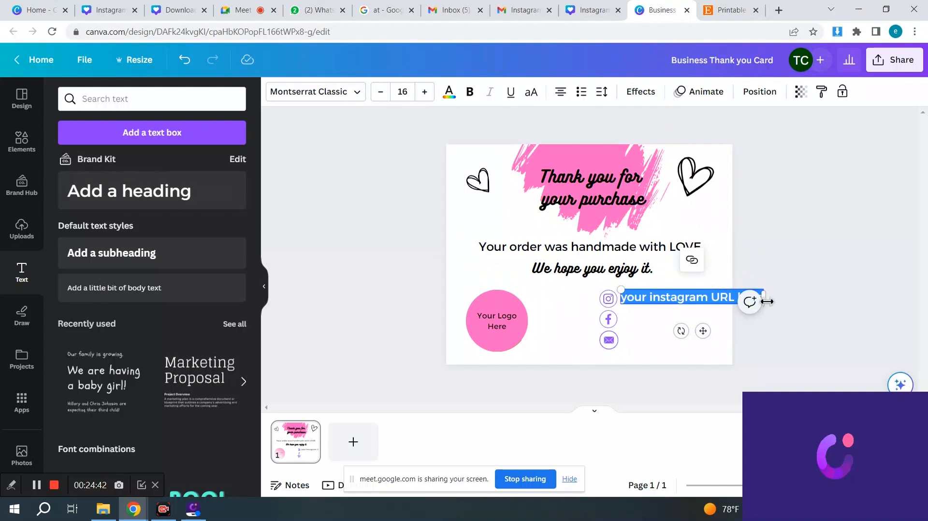
drag(630, 295, 648, 292)
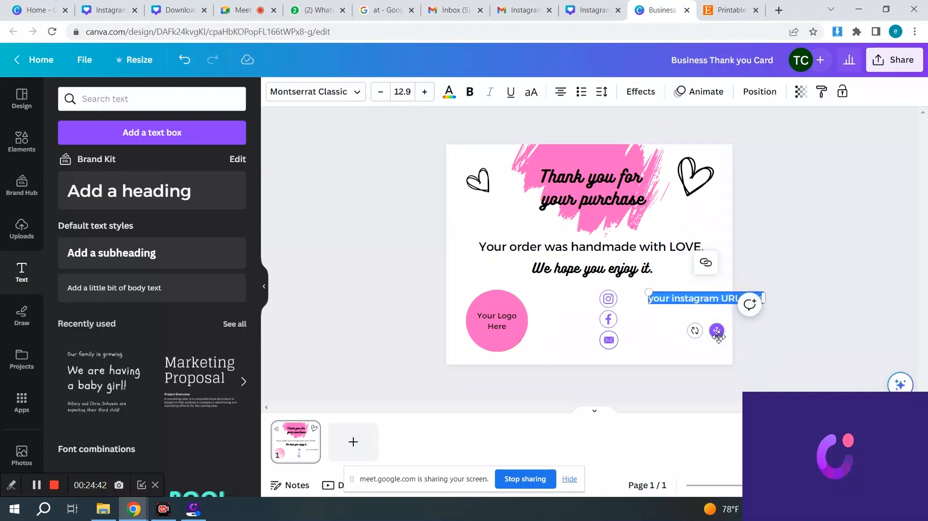
drag(720, 338, 690, 337)
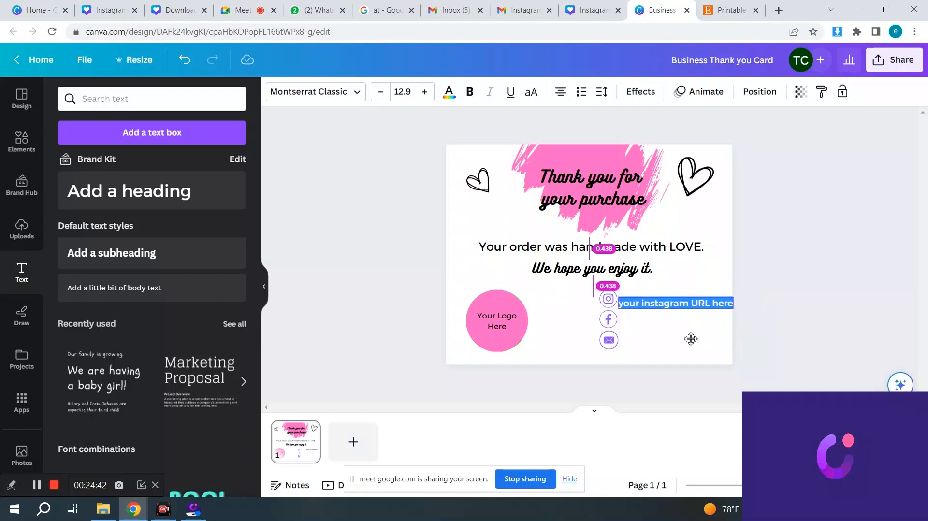
click(689, 337)
- Move the grouped social icons slightly toward the logo circle, centered vertically with it
click(610, 339)
click(616, 337)
drag(616, 337, 611, 334)
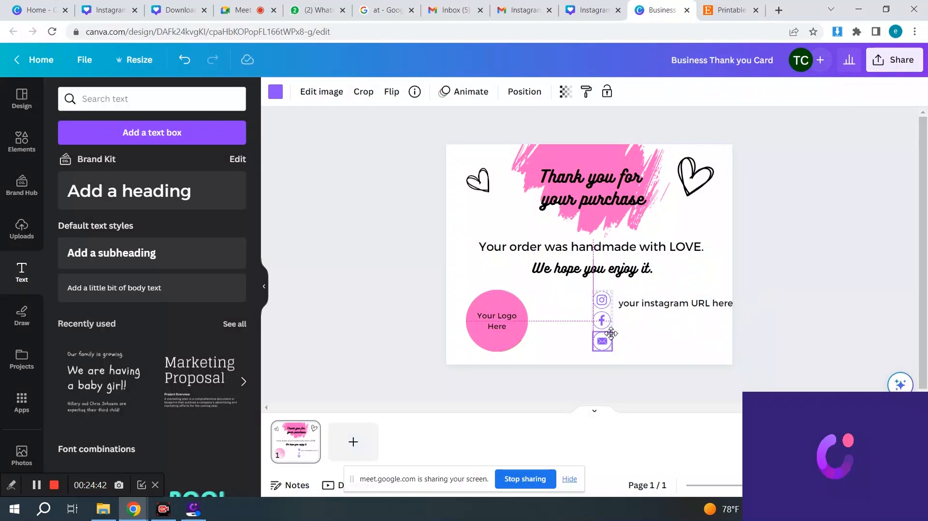
- Scale the Instagram URL text down to font size 11.5 and align it beside the Instagram icon with a small gap
click(671, 301)
drag(671, 301, 631, 293)
drag(696, 331, 683, 332)
key(Left)
key(Left)
key(Left)
key(Down)
key(Down)
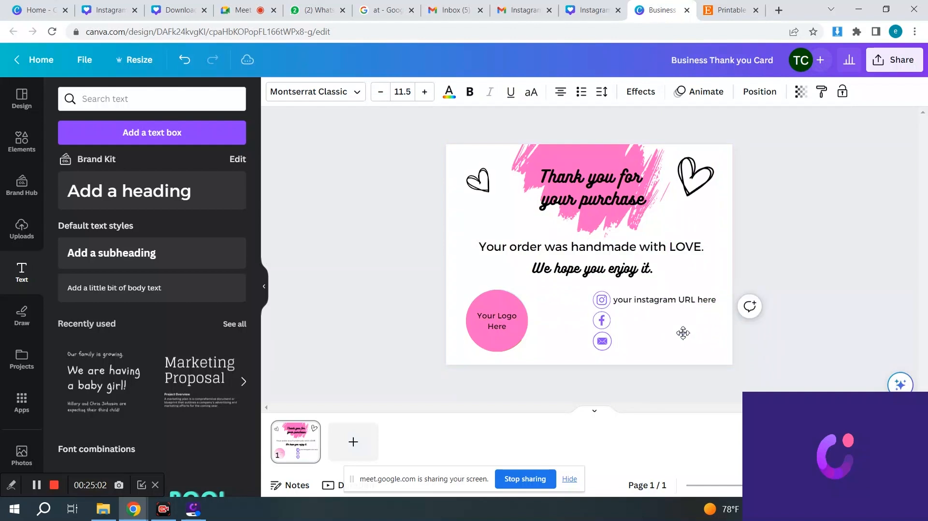
key(Right)
key(Right)
key(Right)
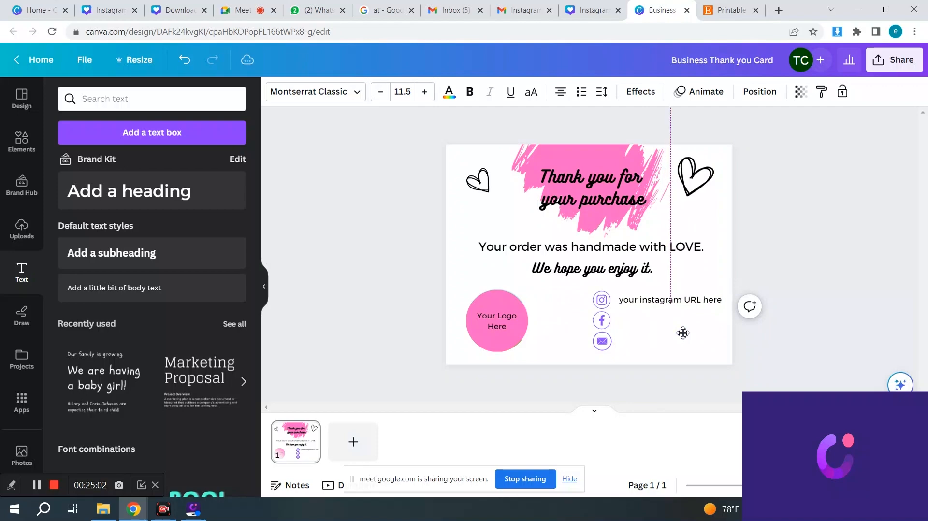
click(774, 254)
- Duplicate the Instagram URL text twice, aligning one copy beside the Facebook icon and one beside the email icon
click(690, 304)
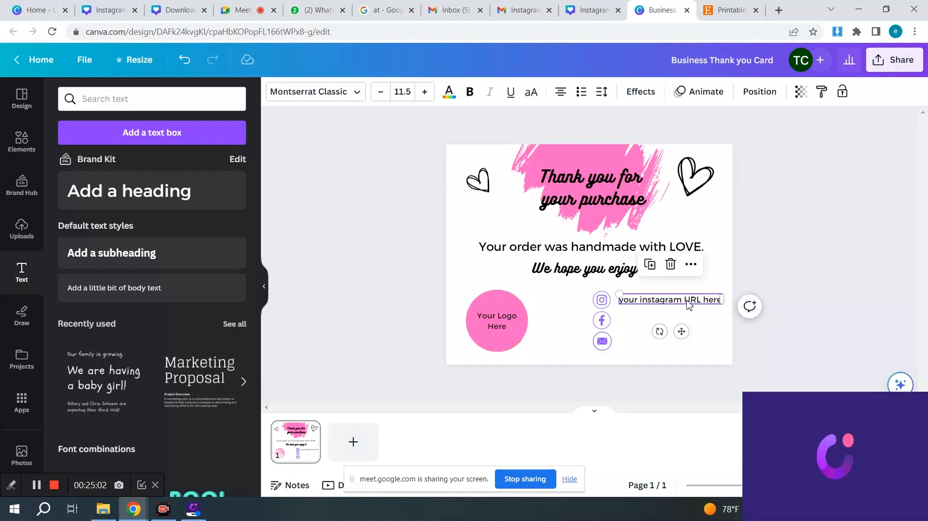
key(ctrl+d)
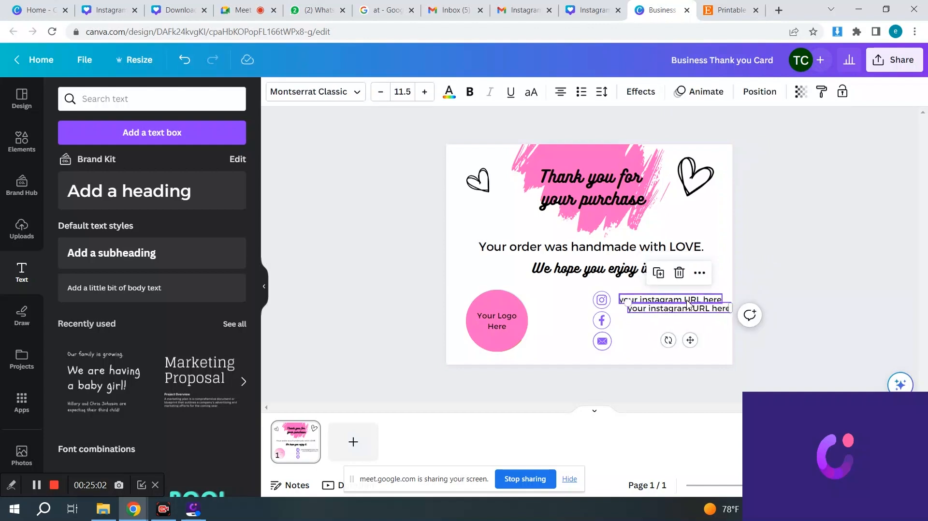
drag(681, 339, 681, 352)
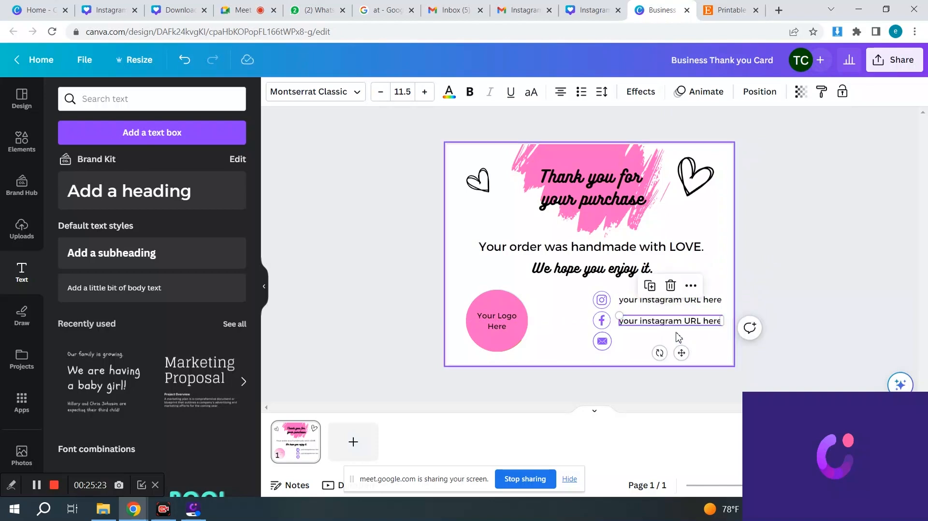
key(ctrl+d)
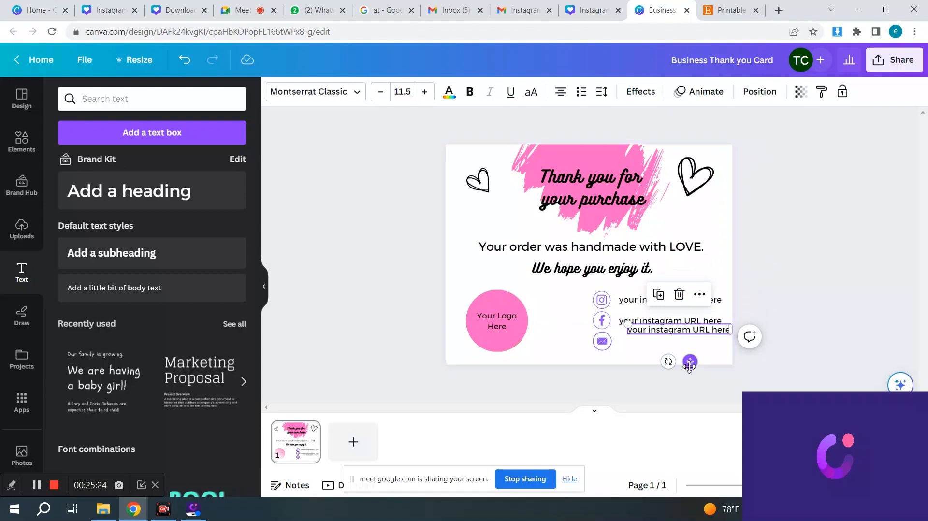
drag(690, 366, 682, 378)
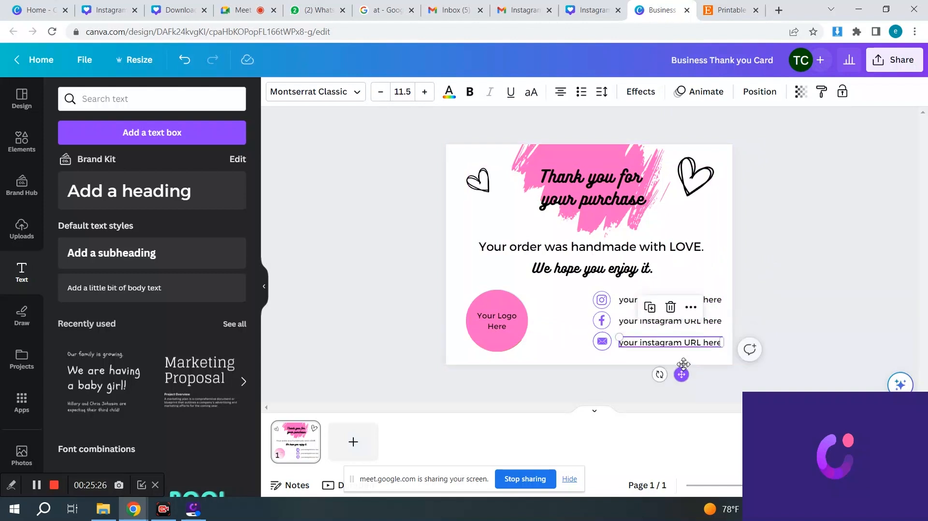
click(668, 323)
drag(667, 324, 677, 321)
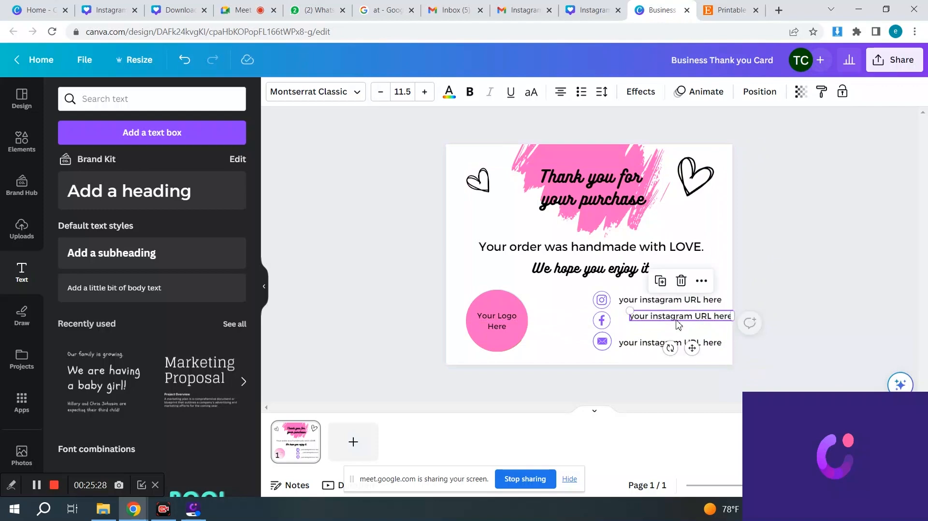
click(184, 63)
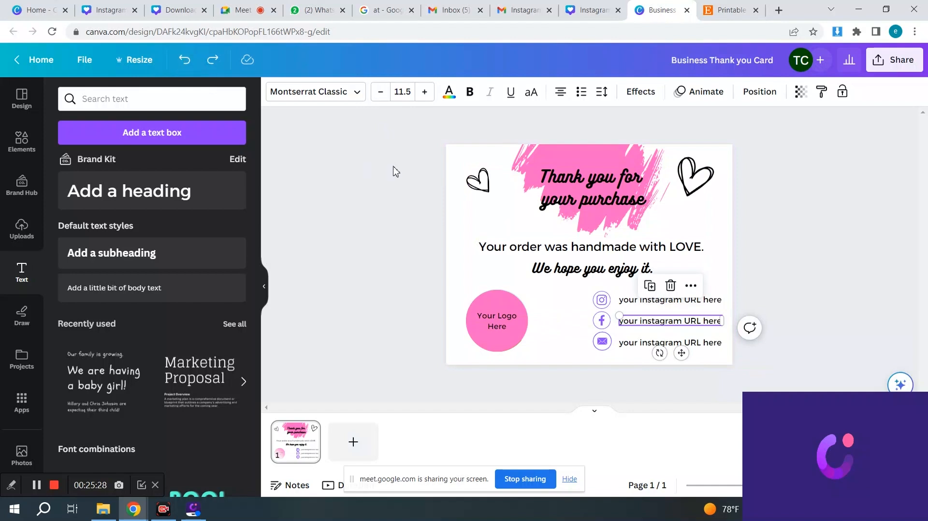
- Change the text beside the Facebook icon to "your facebook URL here"
click(677, 324)
click(683, 321)
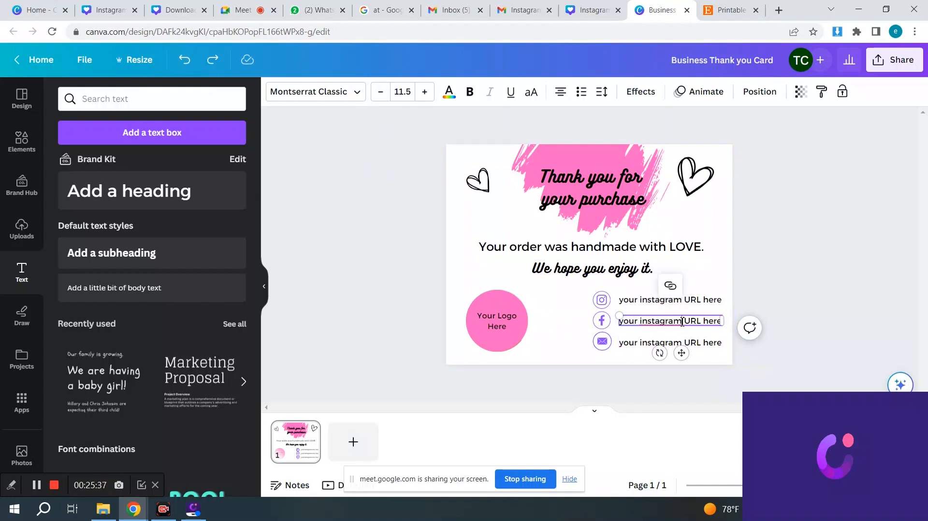
key(BackSpace)
key(BackSpace)
key(BackSpace)
key(BackSpace)
key(BackSpace)
key(BackSpace)
key(BackSpace)
key(BackSpace)
key(BackSpace)
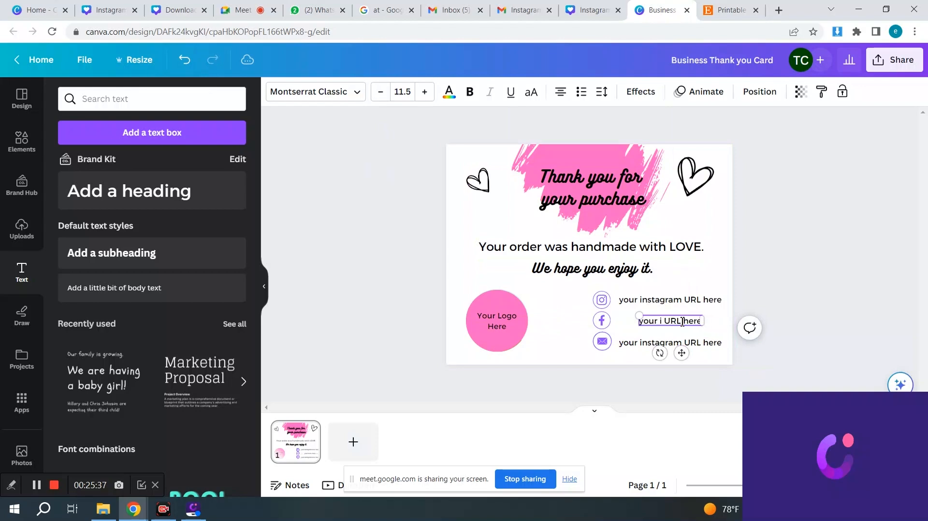
text(face)
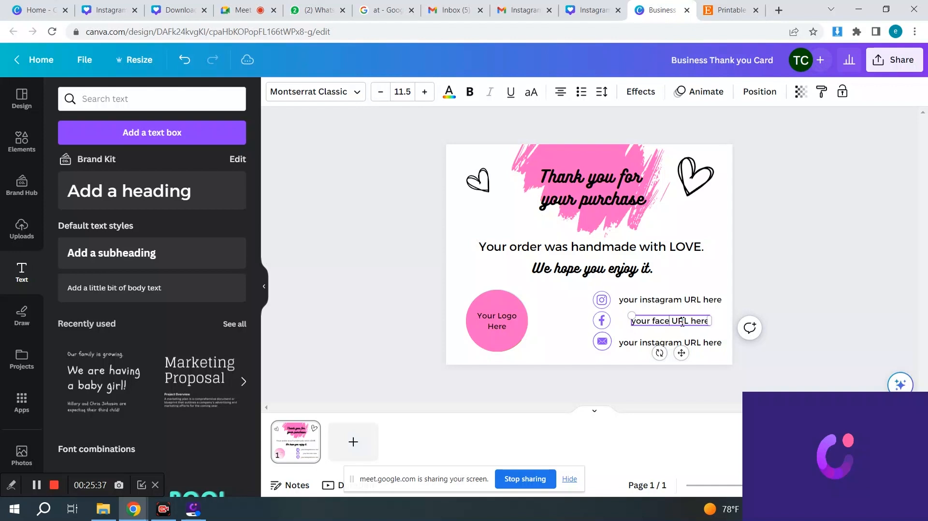
text(book)
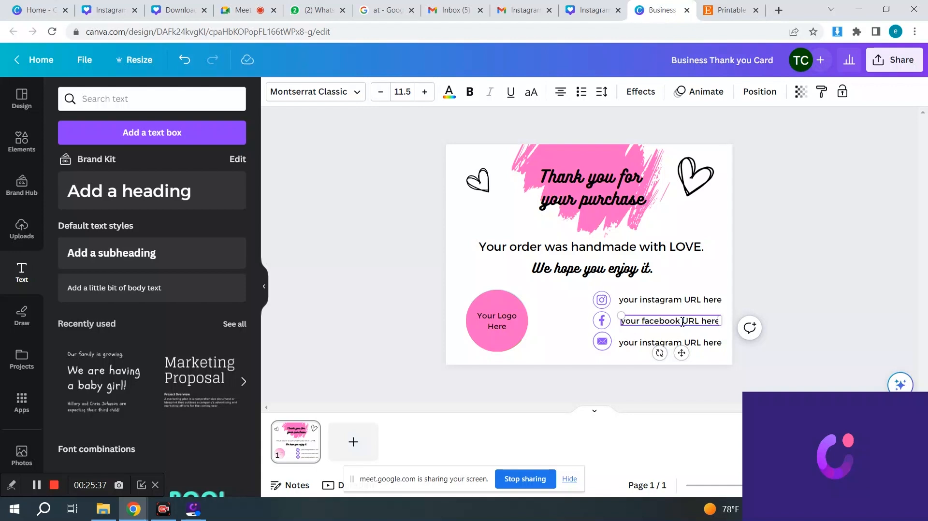
- Change the text beside the email icon to "your email here"
double_click(670, 344)
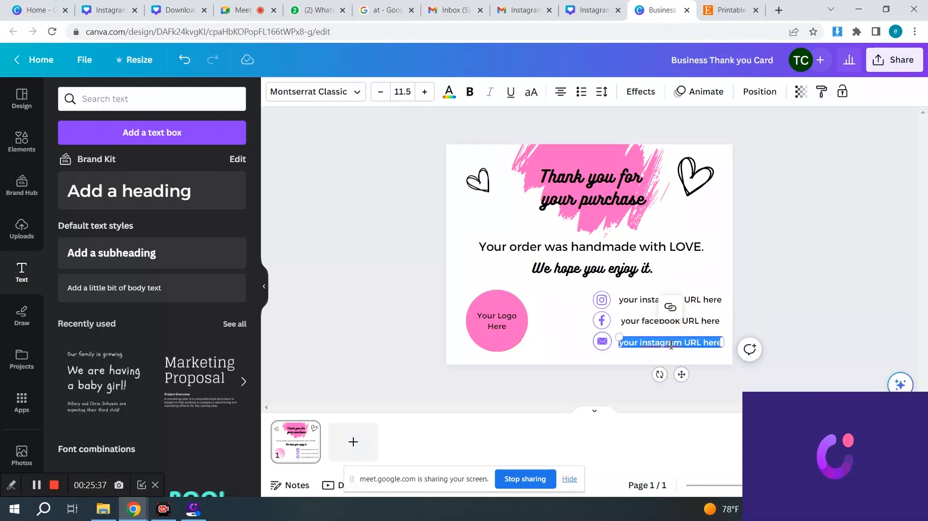
click(684, 344)
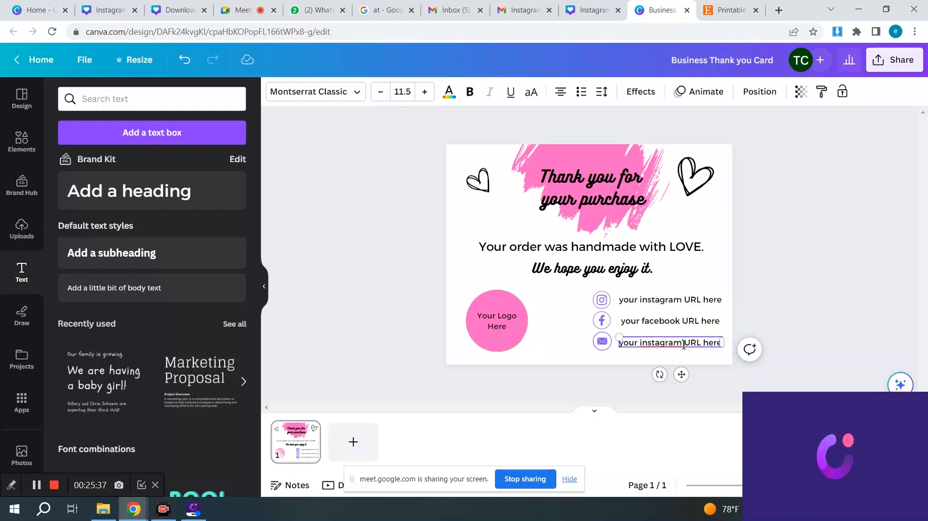
key(BackSpace)
key(BackSpace)
key(BackSpace)
key(BackSpace)
key(BackSpace)
key(BackSpace)
key(BackSpace)
key(BackSpace)
key(BackSpace)
key(BackSpace)
key(BackSpace)
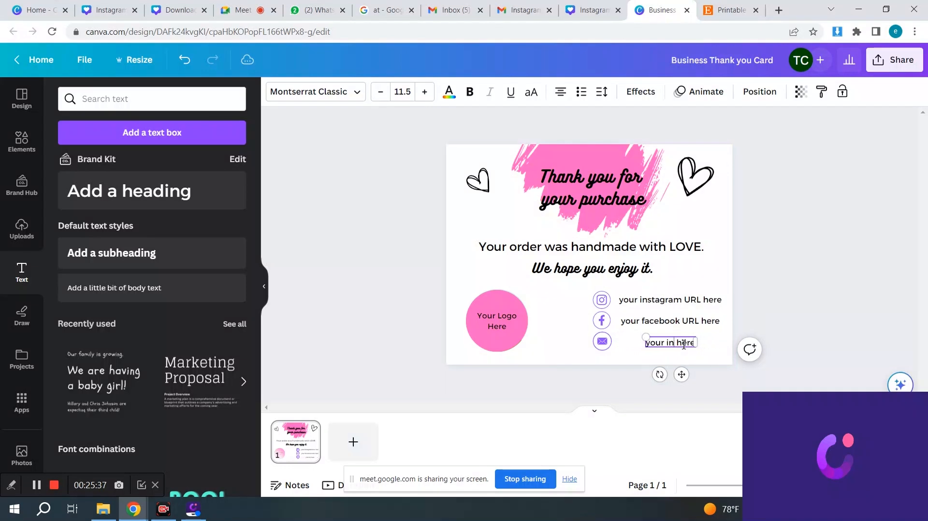
key(BackSpace)
key(BackSpace)
text(email)
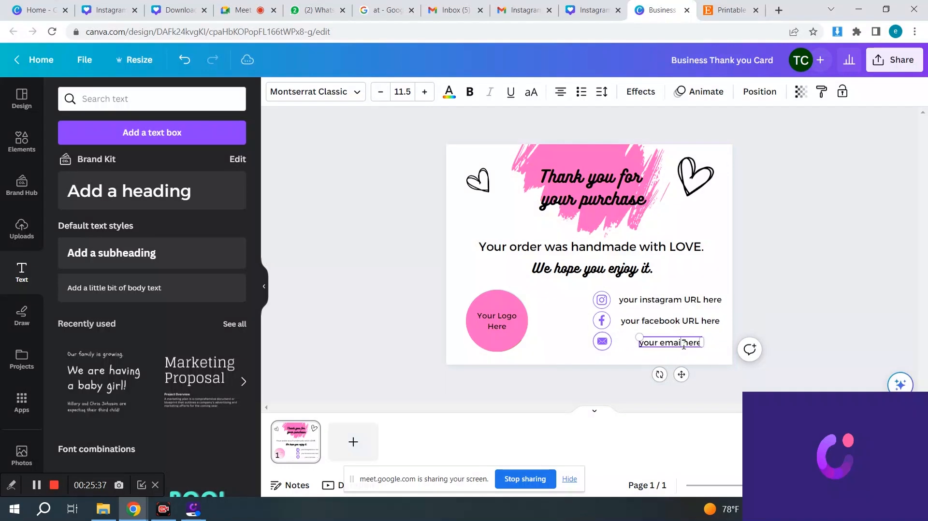
text(l)
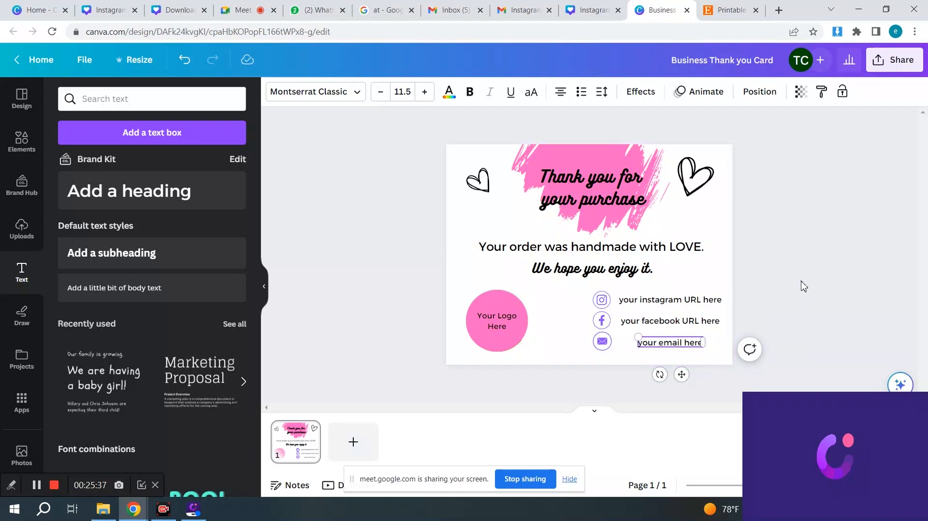
click(803, 286)
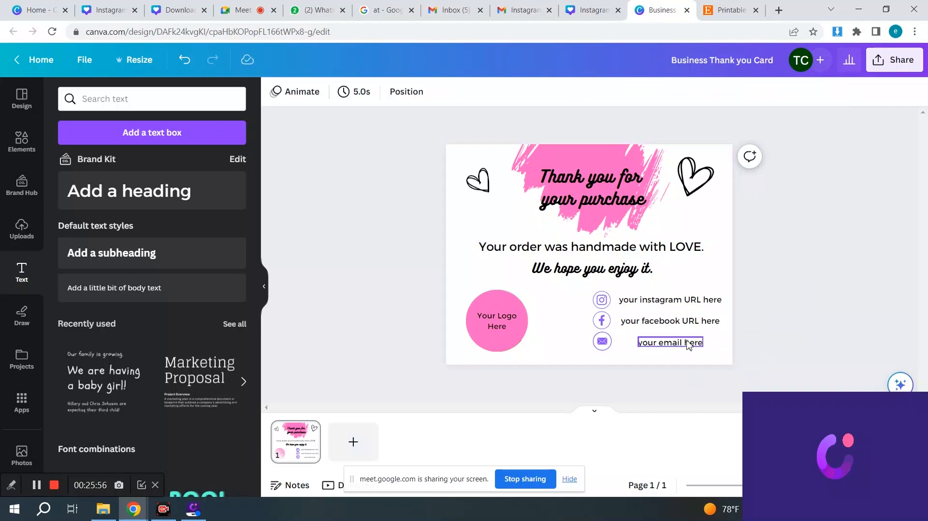
- Group the social icons with their three contact texts and place the group roughly level with the logo circle
click(689, 344)
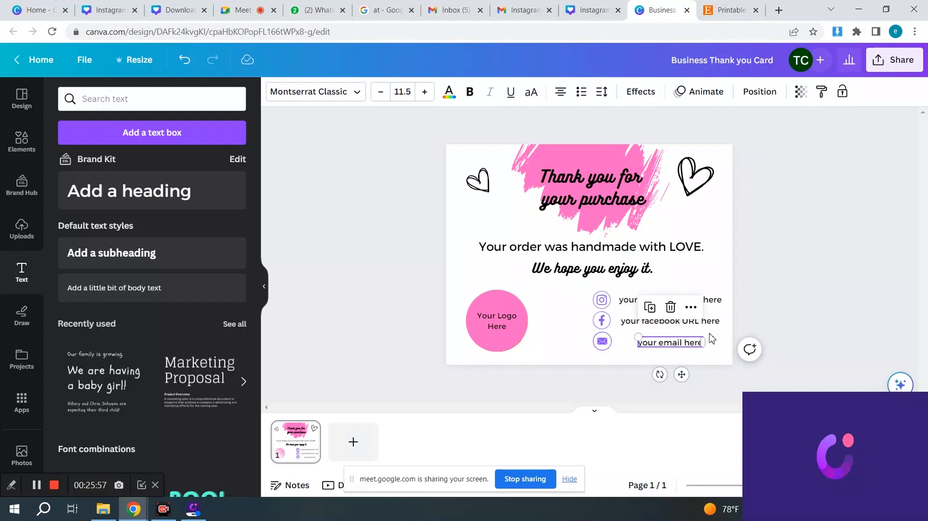
click(799, 286)
drag(577, 289, 717, 359)
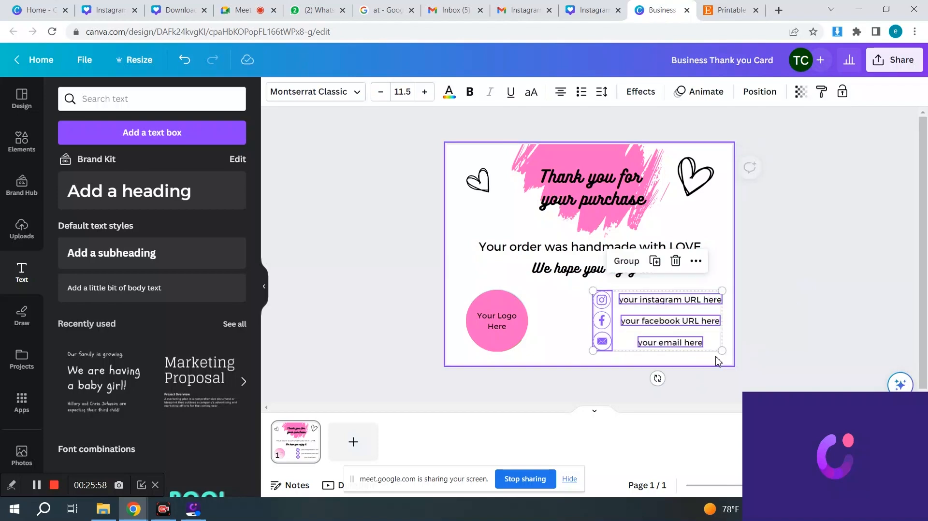
click(626, 265)
mouse_move(632, 310)
mouse_down()
mouse_move(598, 305)
mouse_move(630, 305)
mouse_move(628, 200)
mouse_move(633, 307)
mouse_move(540, 313)
mouse_move(616, 317)
mouse_up()
click(732, 7)
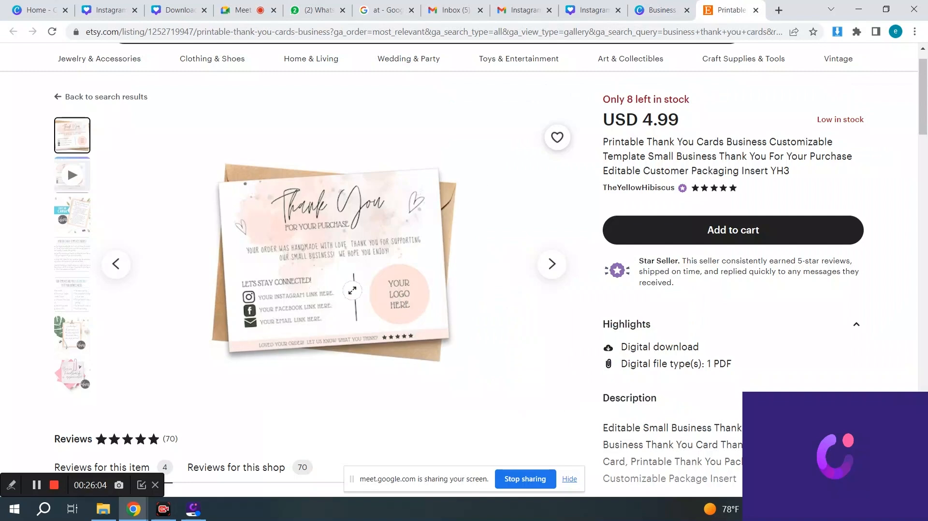
click(657, 10)
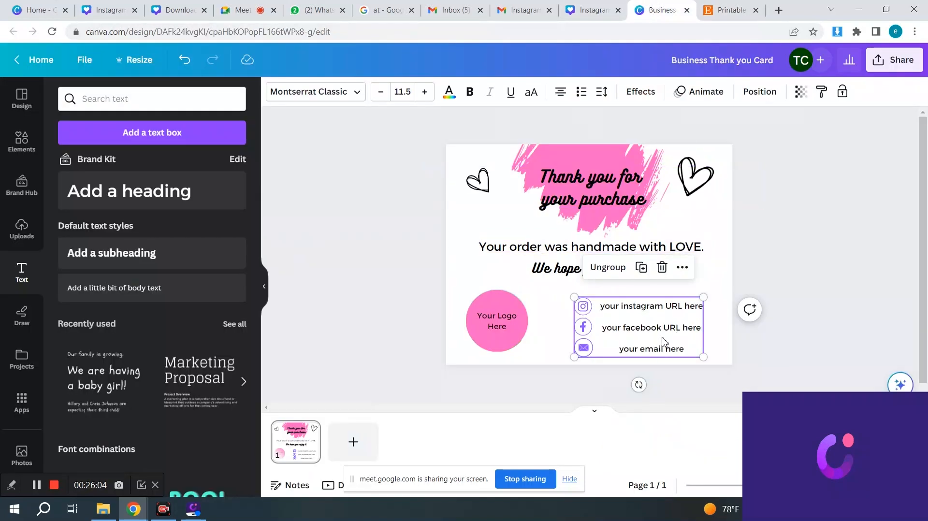
drag(664, 342, 678, 329)
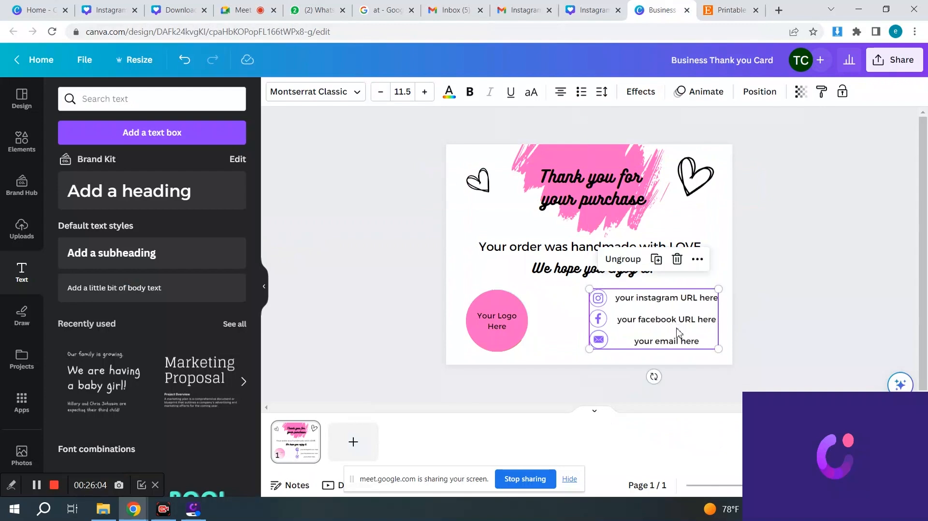
click(823, 207)
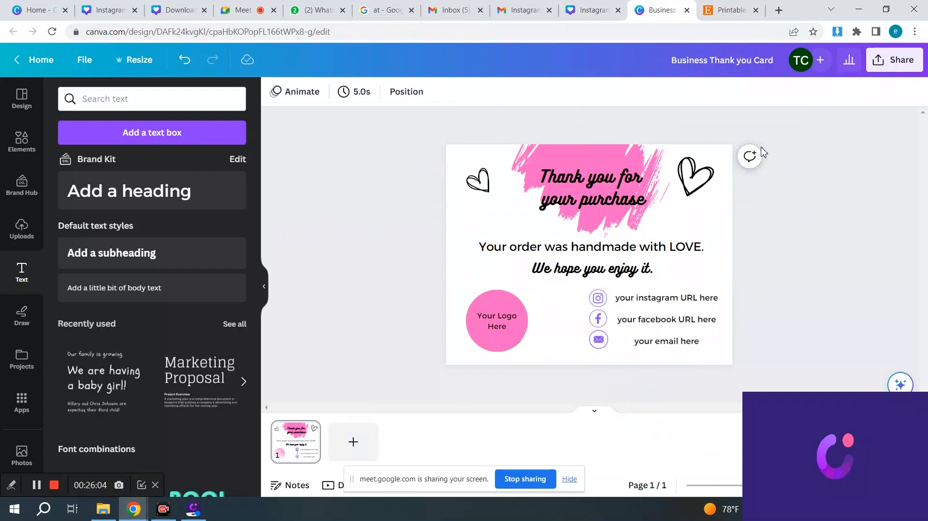
- Add a short vertical divider line between the logo circle and the social icons, as in the Etsy listing
click(728, 10)
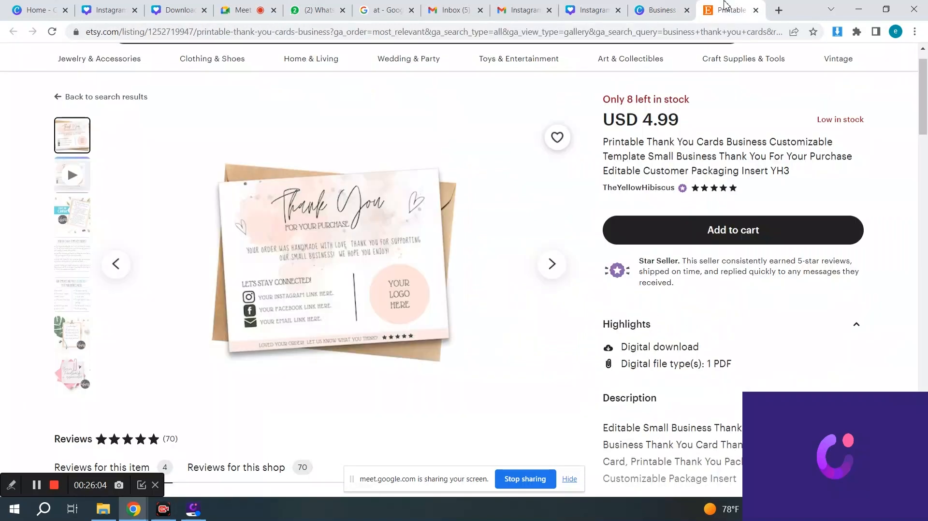
click(655, 10)
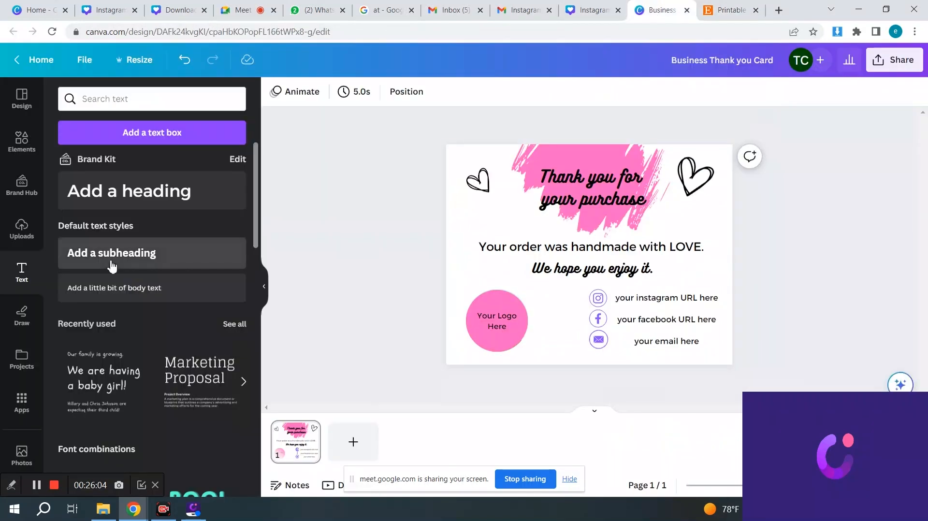
click(14, 151)
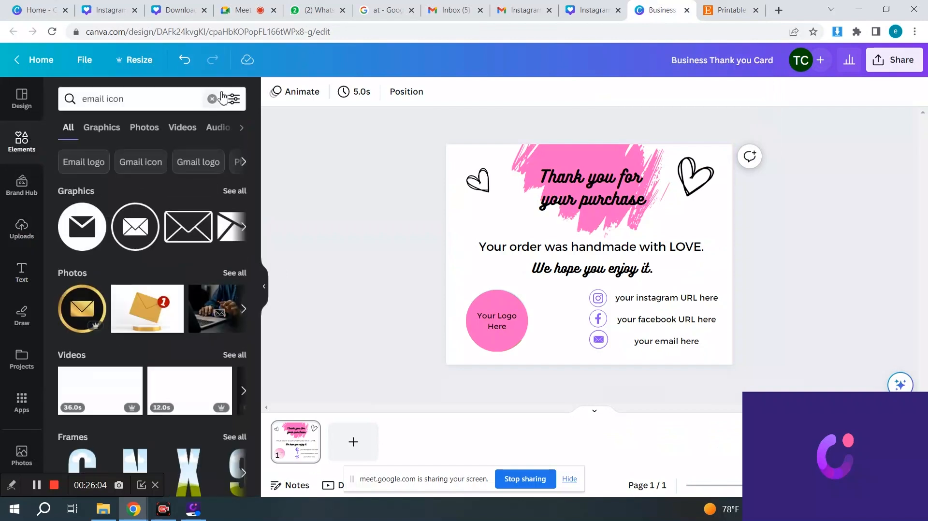
click(211, 100)
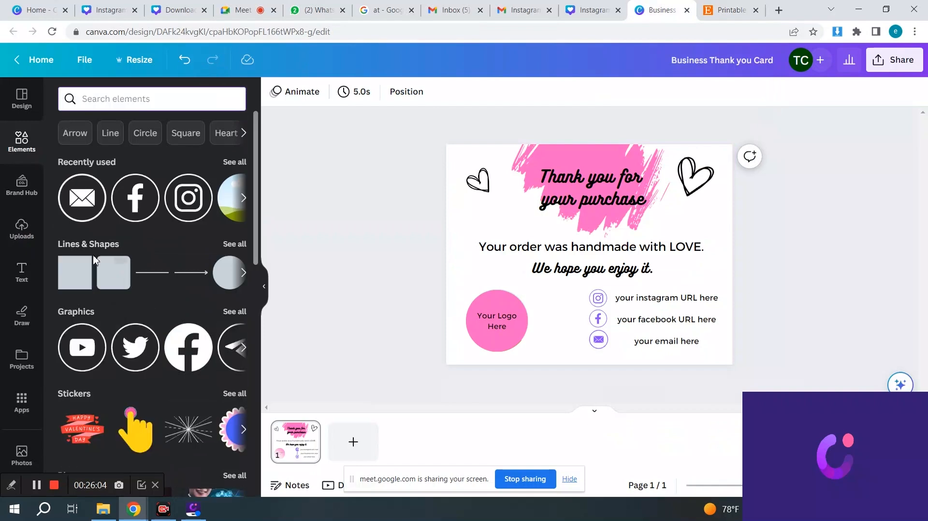
click(151, 273)
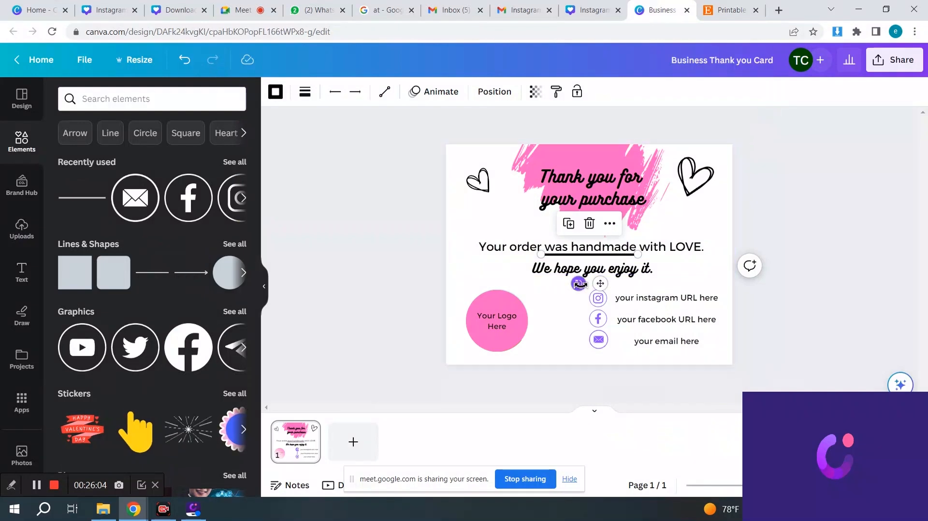
drag(579, 284, 543, 326)
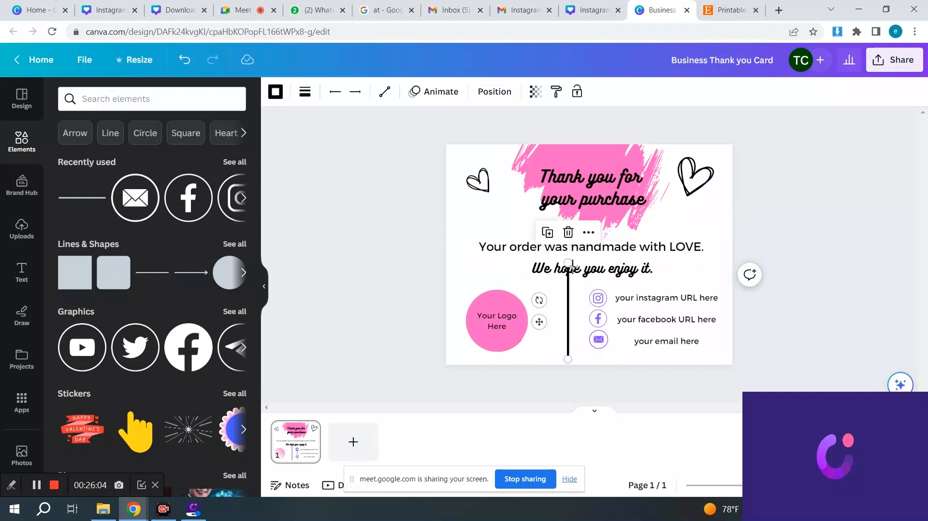
drag(569, 264, 568, 301)
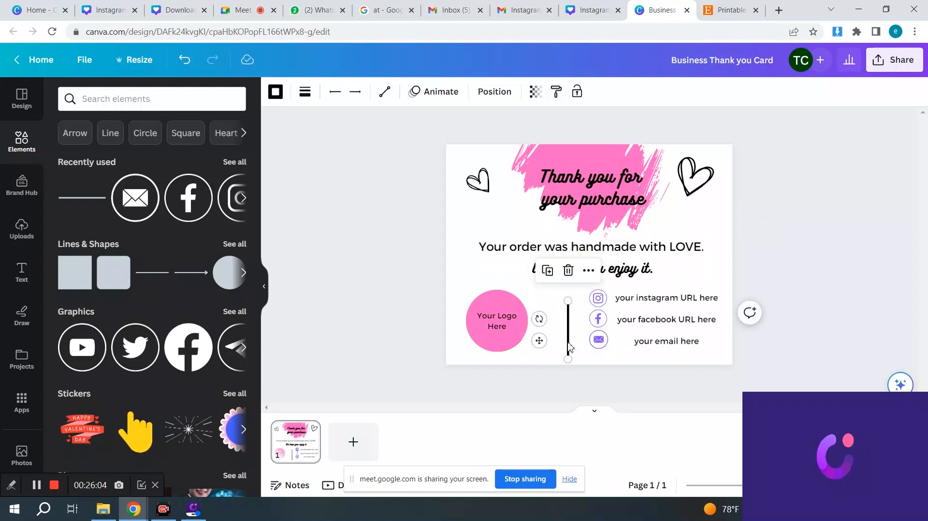
drag(570, 331, 540, 333)
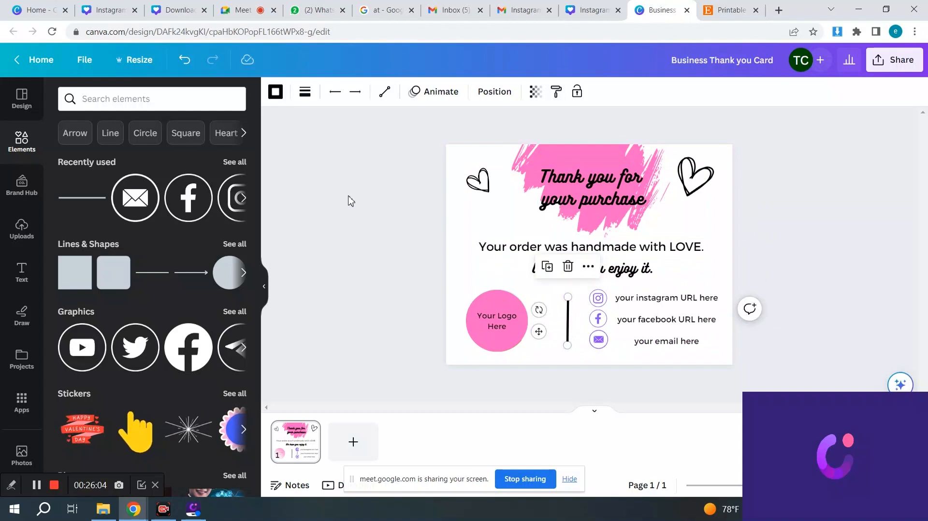
- Adjust the line weight of the vertical divider
click(305, 92)
drag(311, 200, 311, 199)
key(Escape)
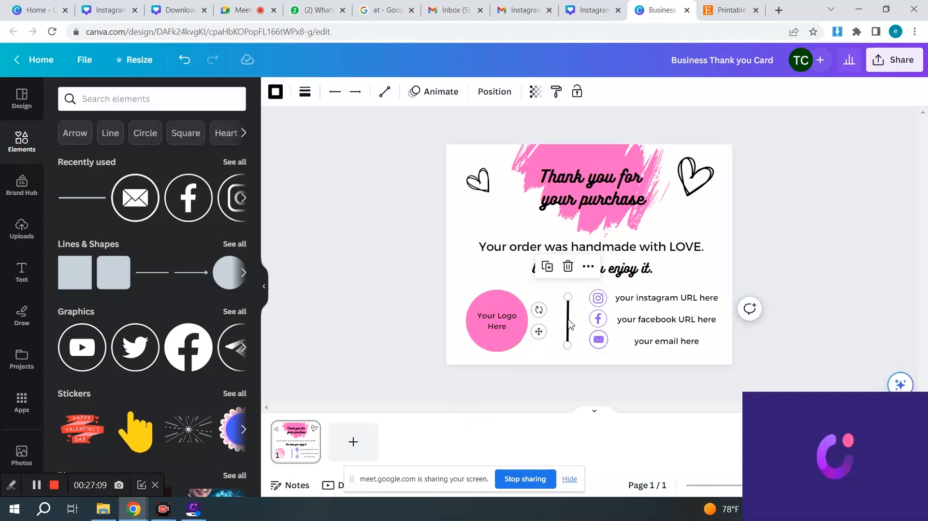
double_click(569, 322)
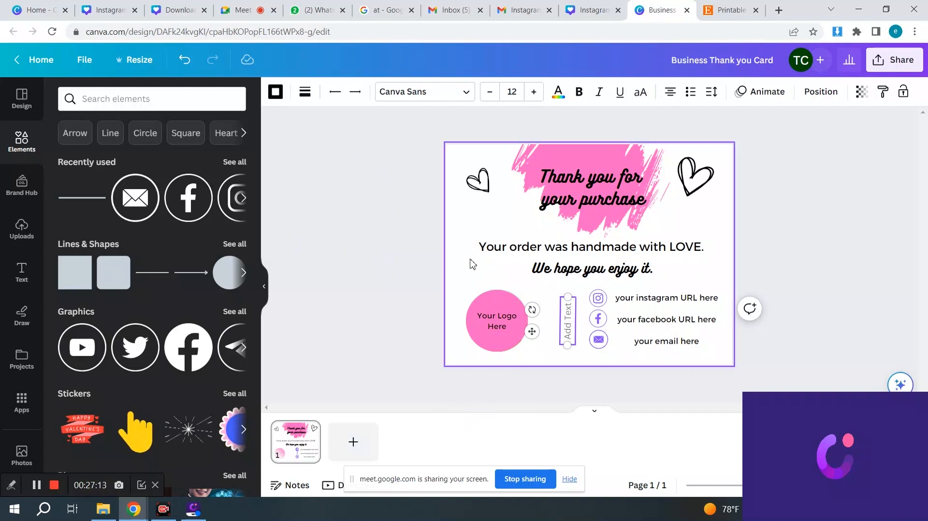
- Recolor the vertical divider line between the logo circle and the social icons dark gray
click(396, 259)
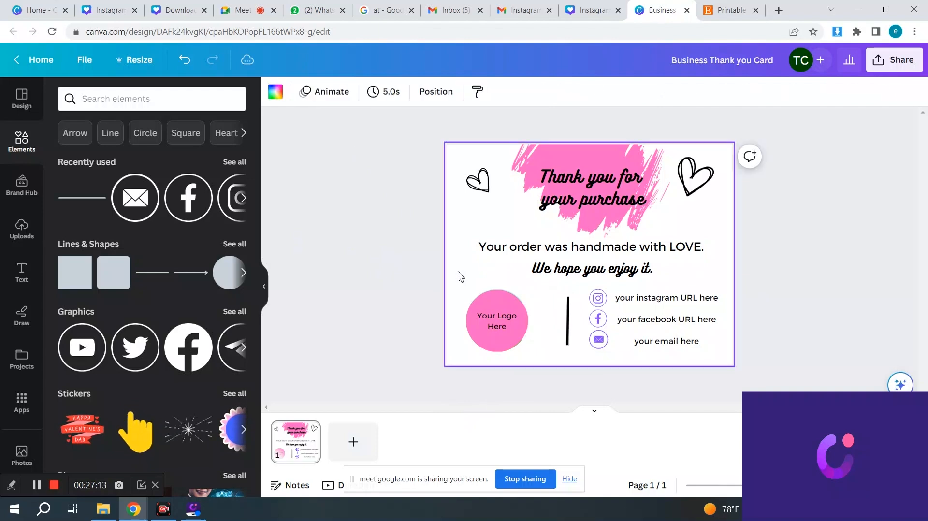
click(568, 338)
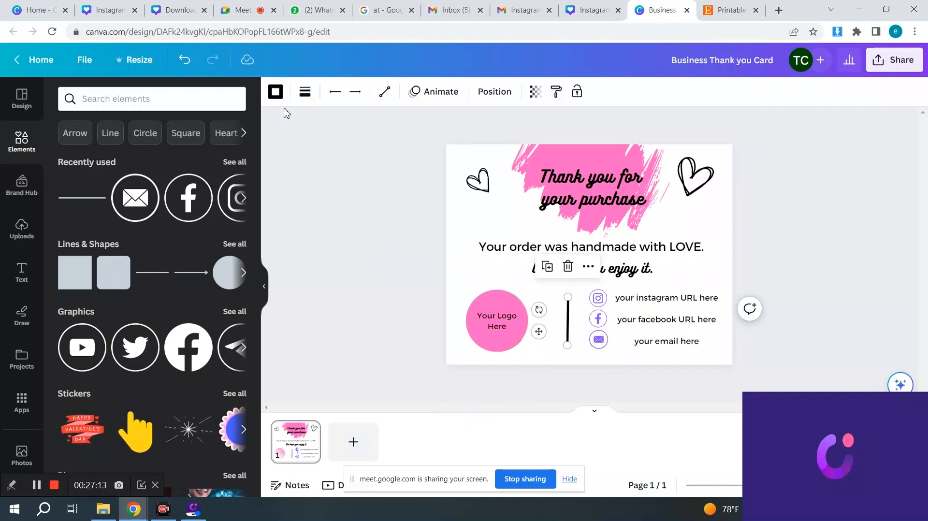
click(275, 92)
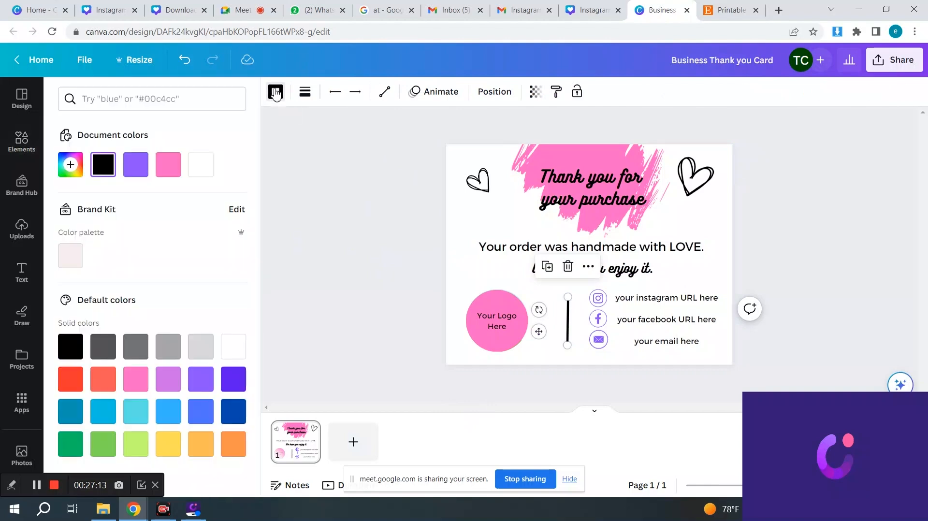
click(201, 379)
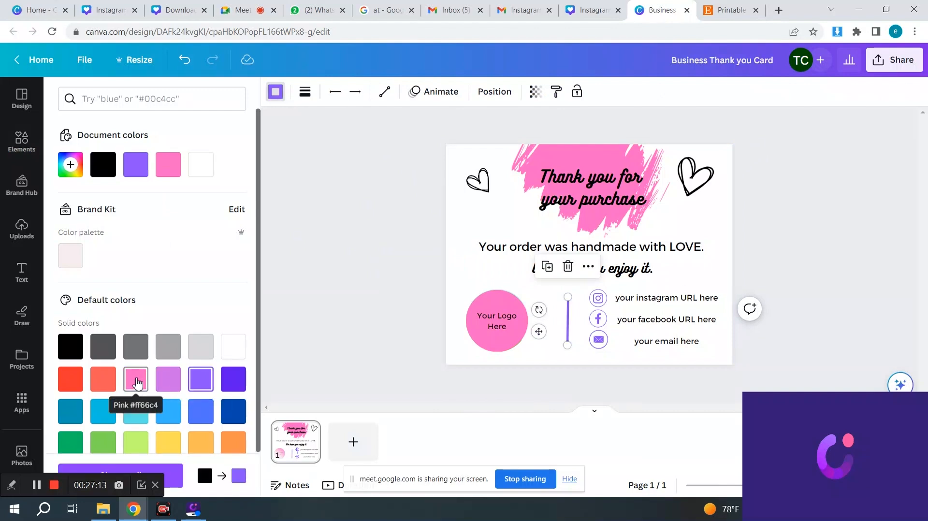
click(135, 383)
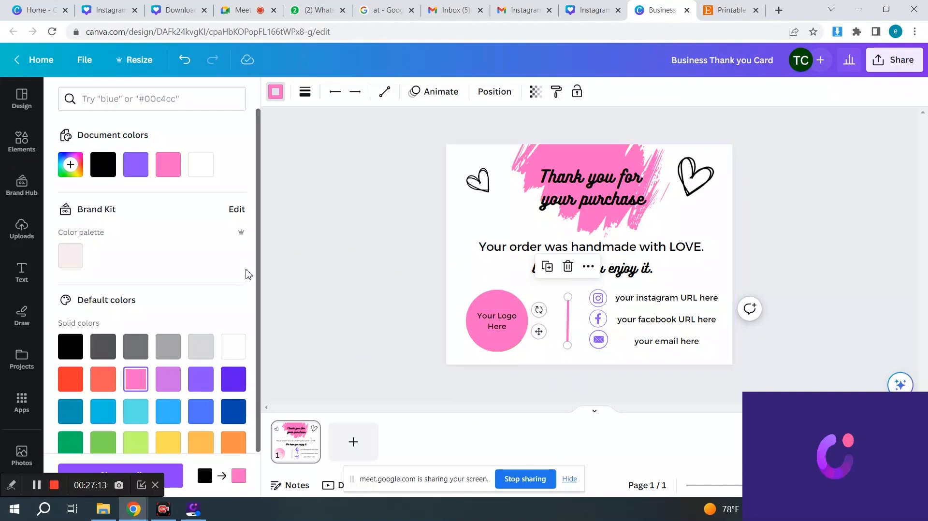
click(103, 347)
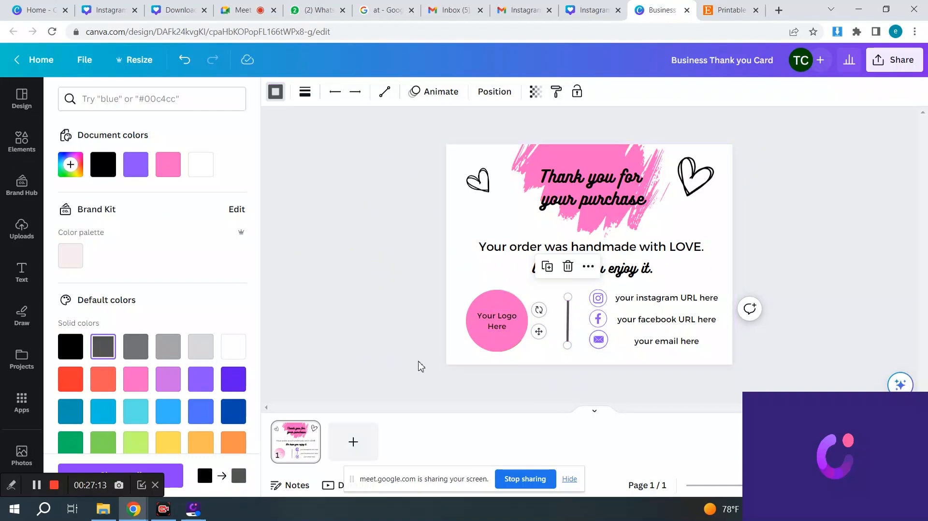
click(577, 361)
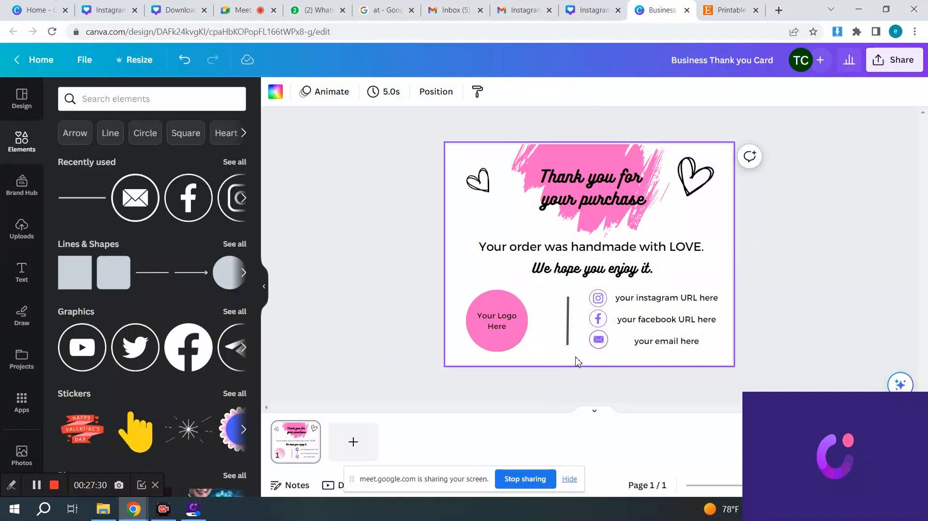
- Shift the vertical divider and the social contact group slightly left to even out their spacing beside the logo circle
click(569, 329)
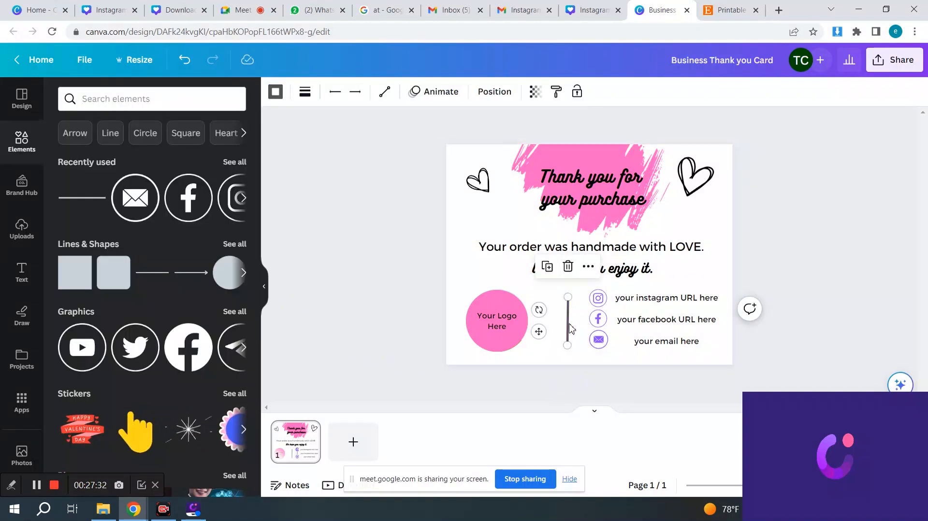
mouse_move(541, 332)
mouse_down()
mouse_move(549, 334)
mouse_move(535, 335)
mouse_up()
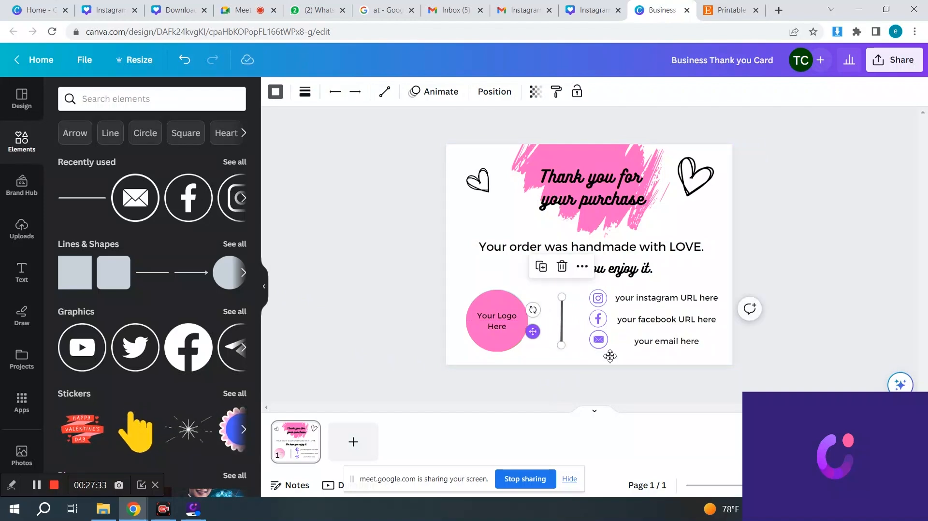
click(715, 347)
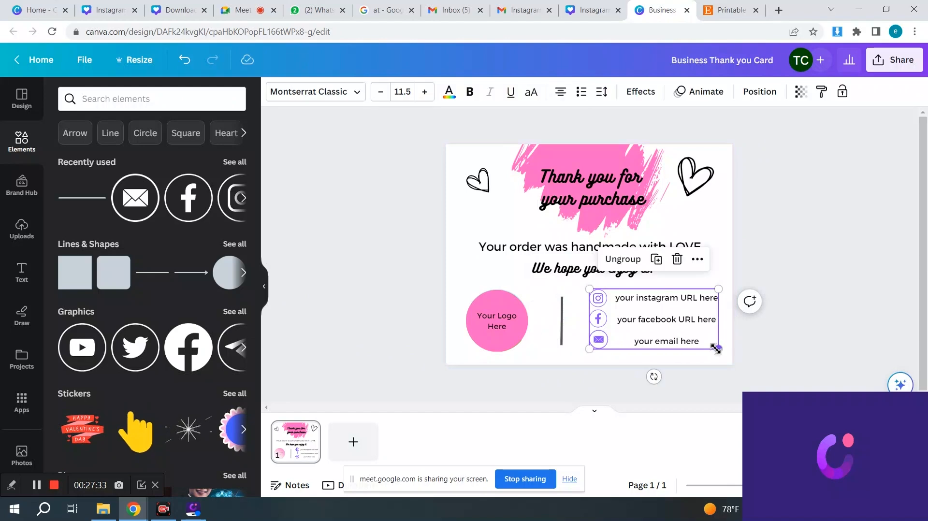
drag(697, 337, 688, 337)
click(844, 269)
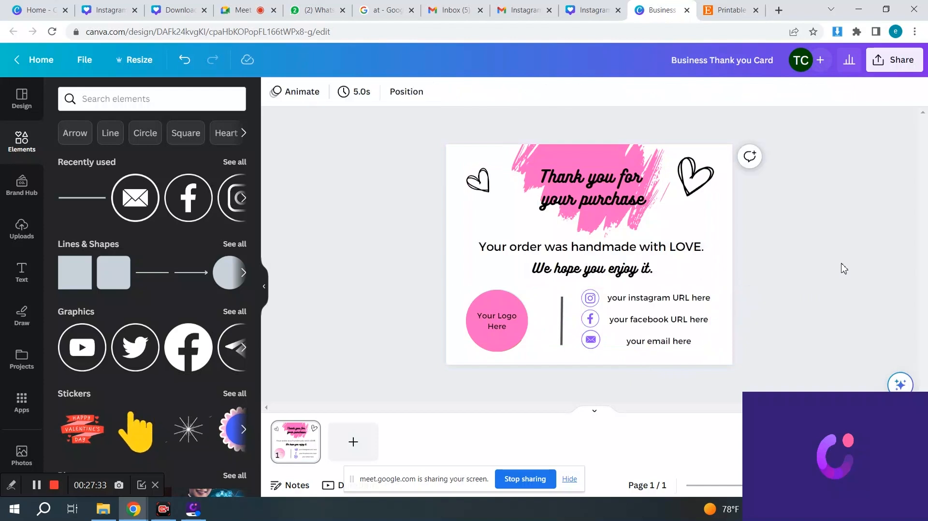
- Compare with the Etsy listing's layout and move the logo circle, divider and social contact group slightly up on the card
click(724, 7)
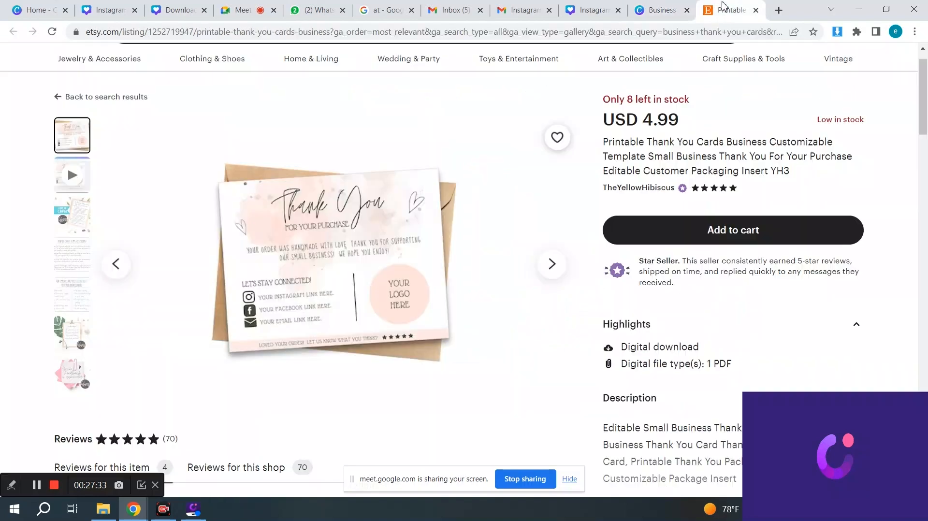
scroll(662, 256, down, 2)
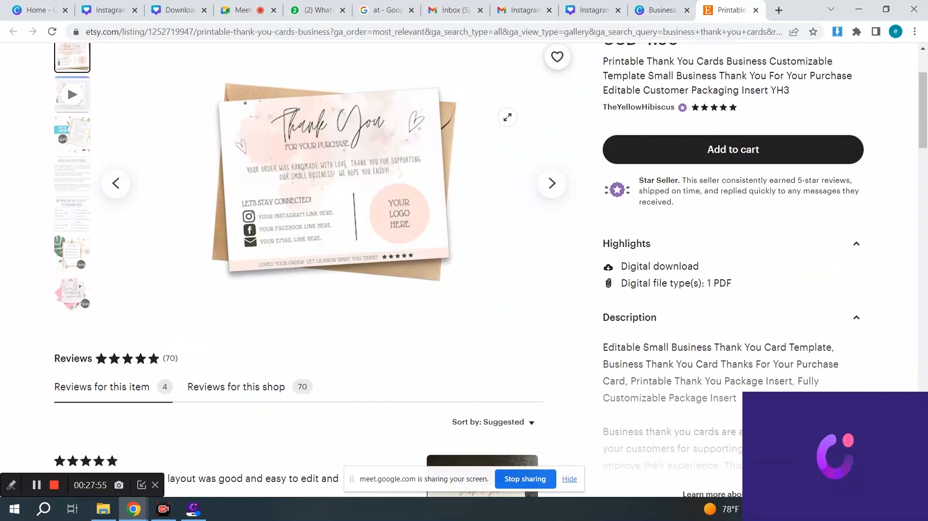
click(656, 10)
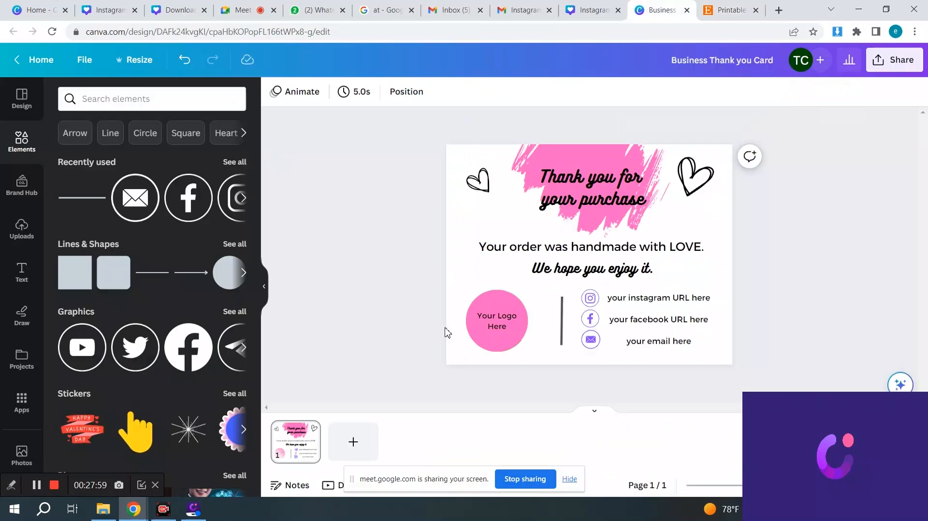
click(475, 334)
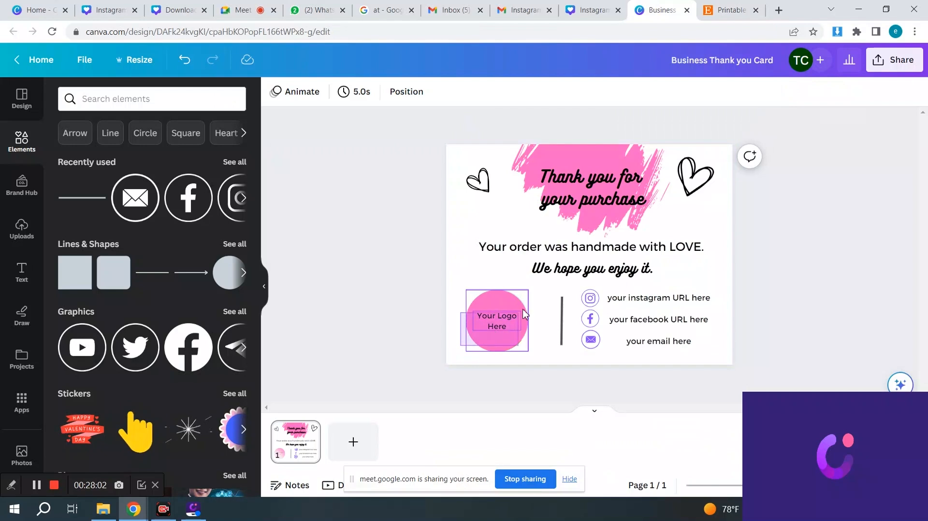
drag(510, 309, 511, 302)
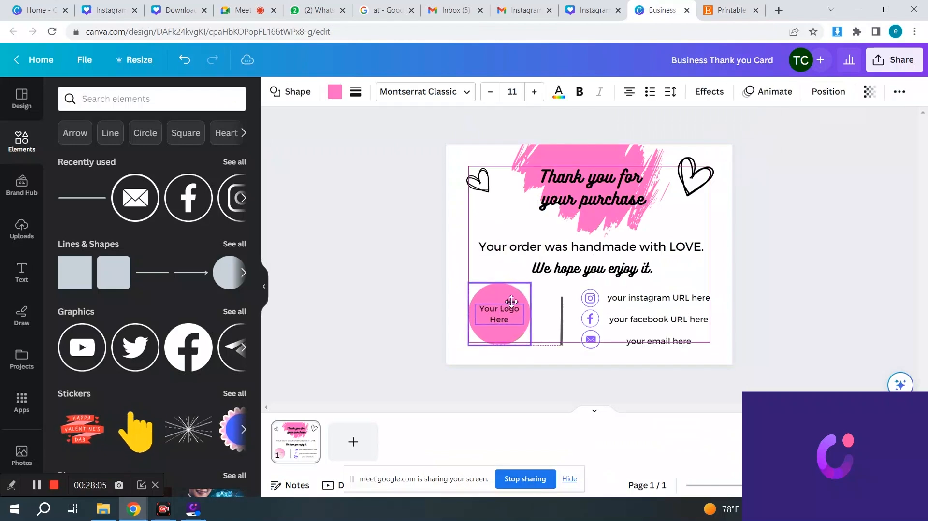
click(562, 315)
drag(565, 315, 565, 311)
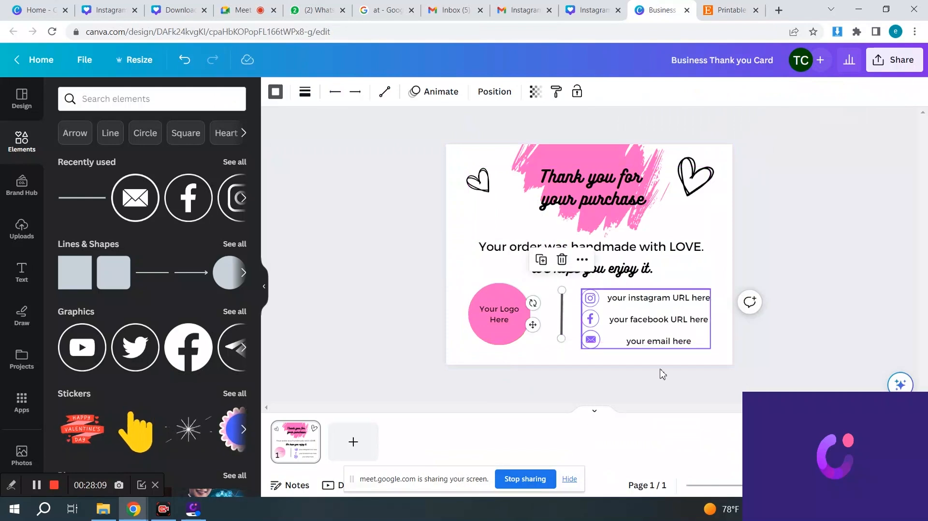
click(705, 337)
drag(705, 338, 704, 334)
- Move the "Your order was handmade with LOVE." and "We hope you enjoy it." lines slightly up and closer together
click(563, 247)
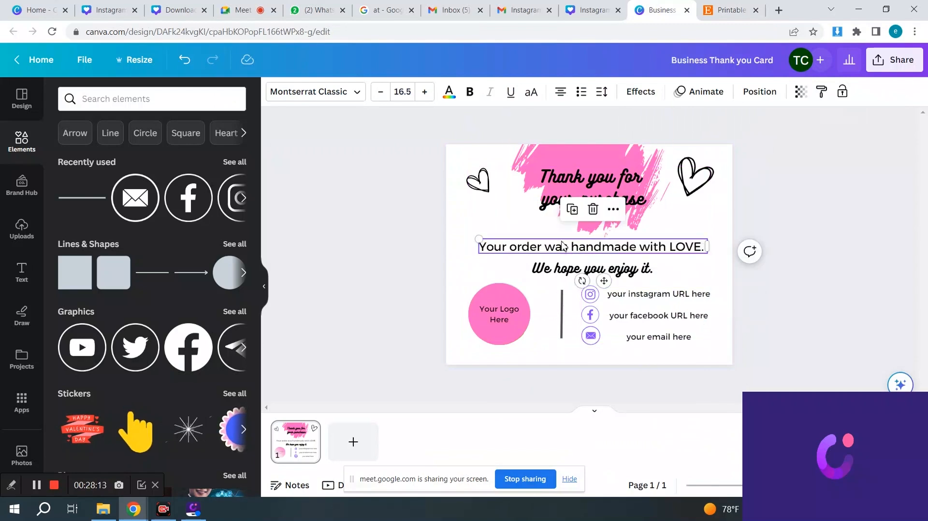
drag(563, 247, 568, 261)
click(567, 268)
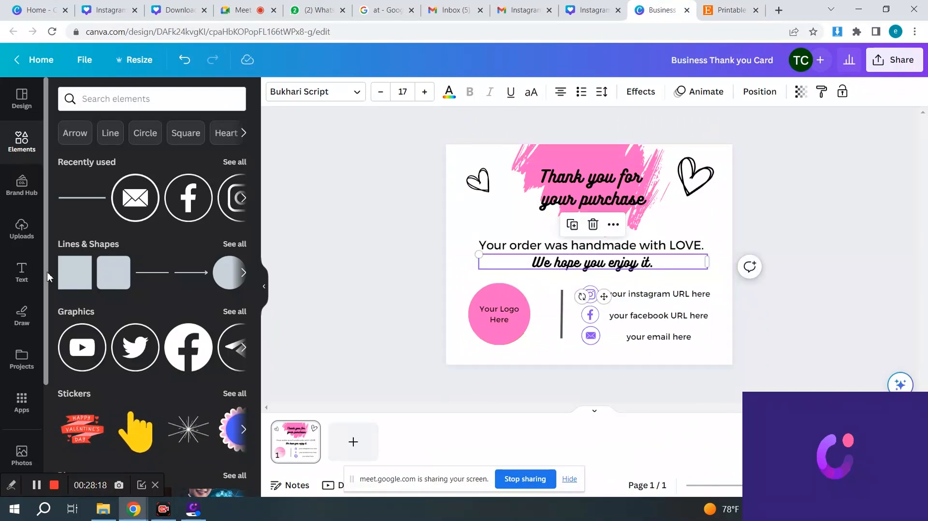
- Add a pink square and reshape it into a thin band spanning the card's full width along its lower edge
click(76, 272)
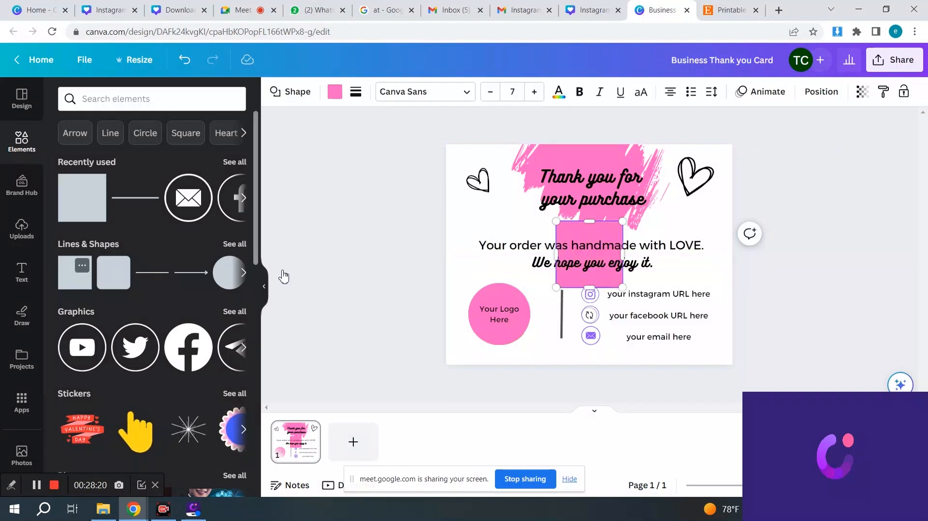
drag(593, 221, 594, 281)
drag(600, 316, 592, 392)
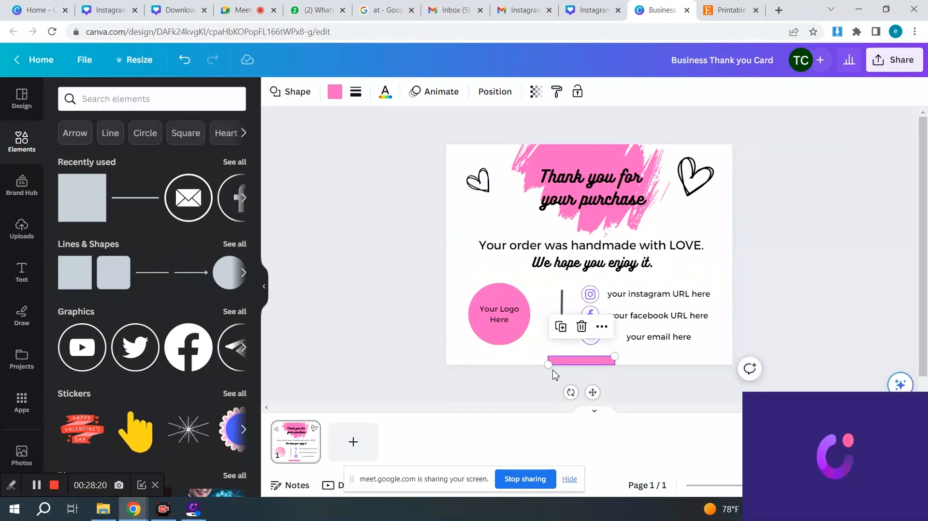
drag(548, 367, 445, 376)
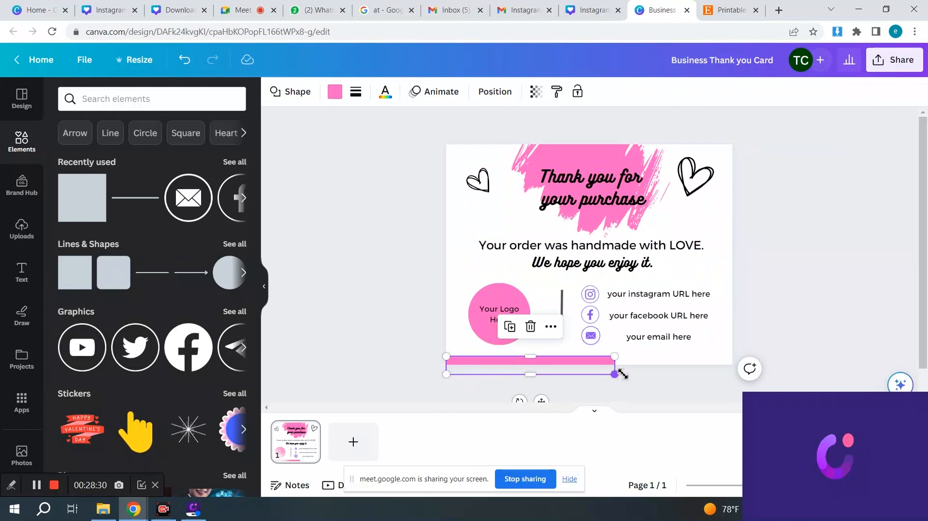
drag(615, 374, 735, 373)
click(668, 353)
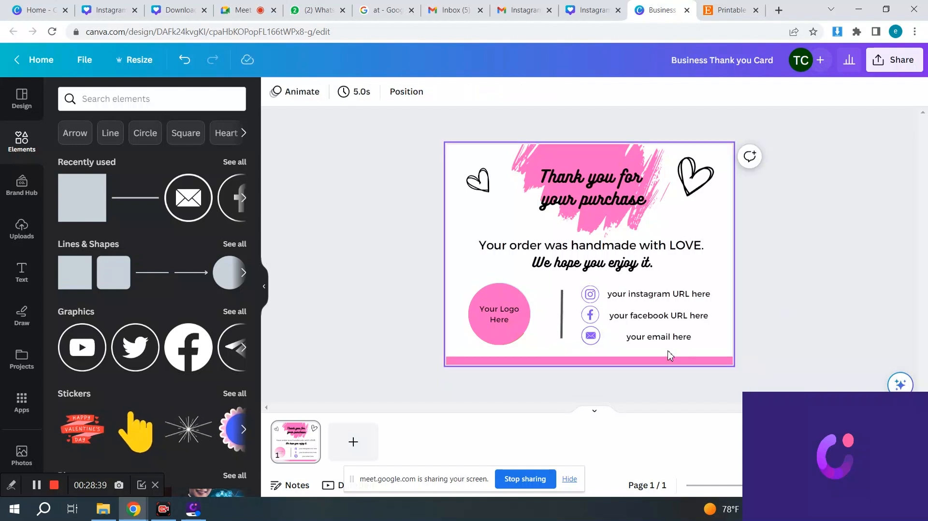
- Center the pink band across the card's width and raise it slightly so more of it shows
click(657, 364)
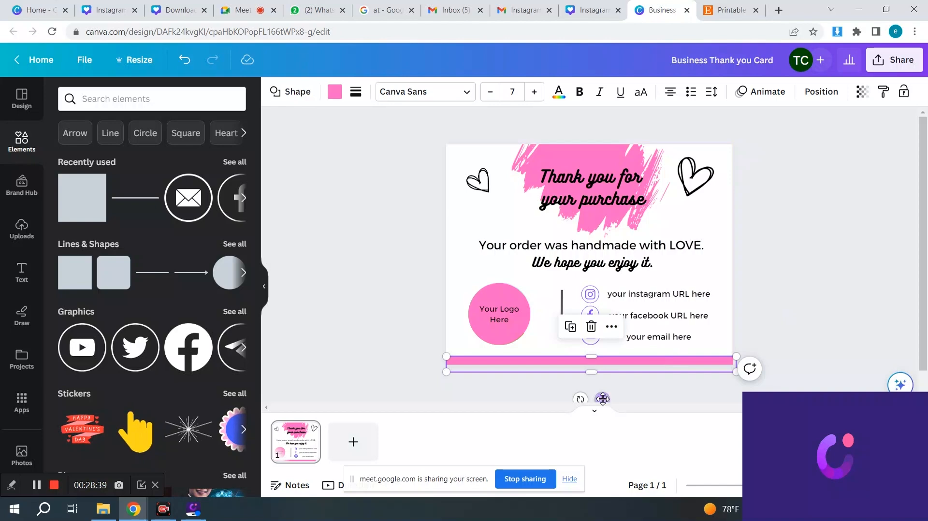
drag(602, 399, 598, 394)
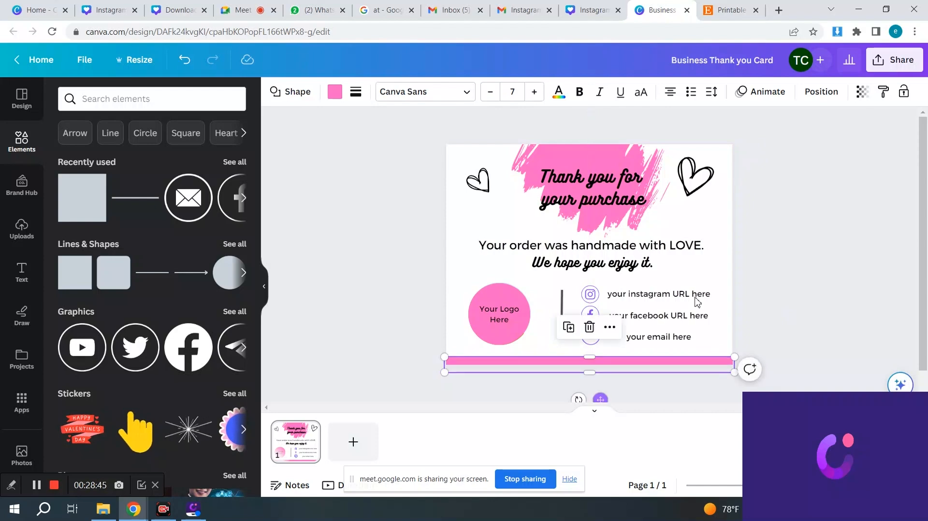
click(788, 291)
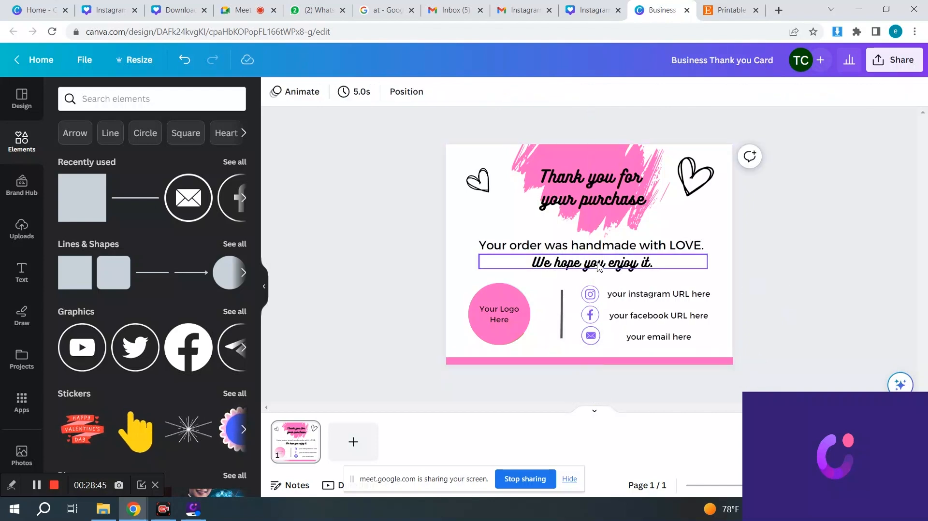
click(520, 360)
drag(520, 361, 519, 357)
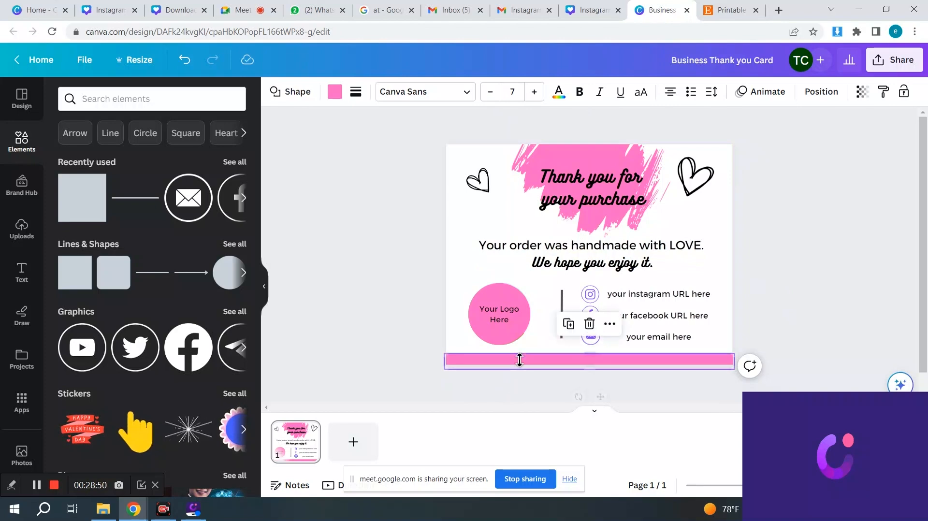
- Check the finished card's layout against the thank-you card in the Etsy listing
click(740, 6)
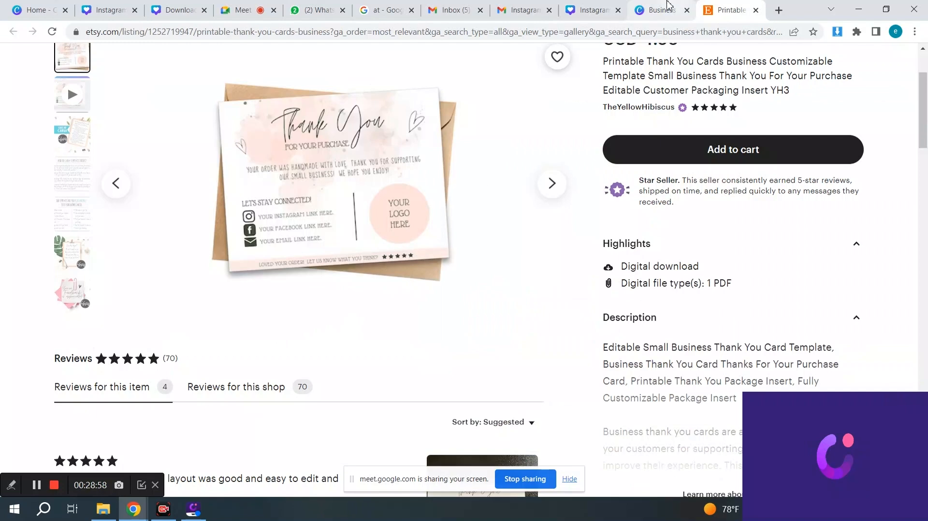
mouse_move(666, 5)
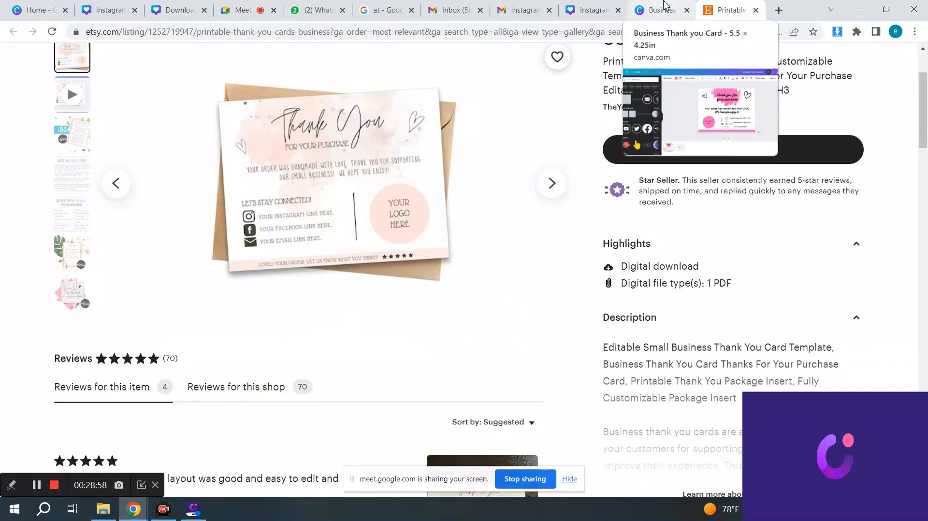
click(666, 5)
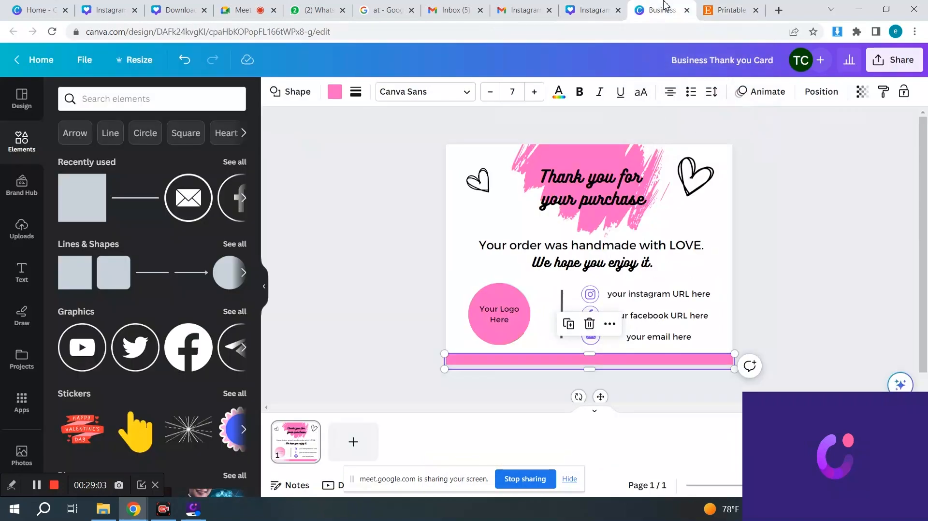
click(789, 300)
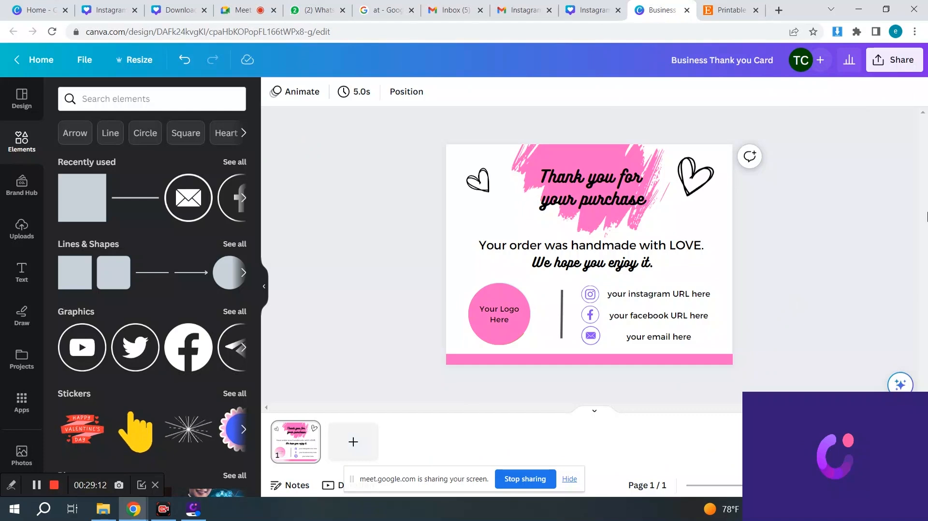
- Create and copy the card's template link, and switch to the "Download Free Guide - Pinterest Pin" design
click(900, 65)
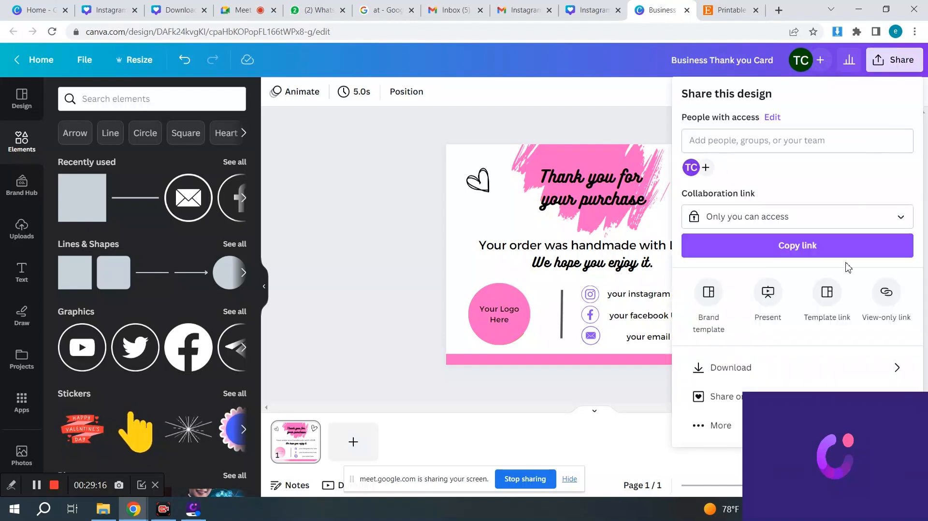
click(828, 296)
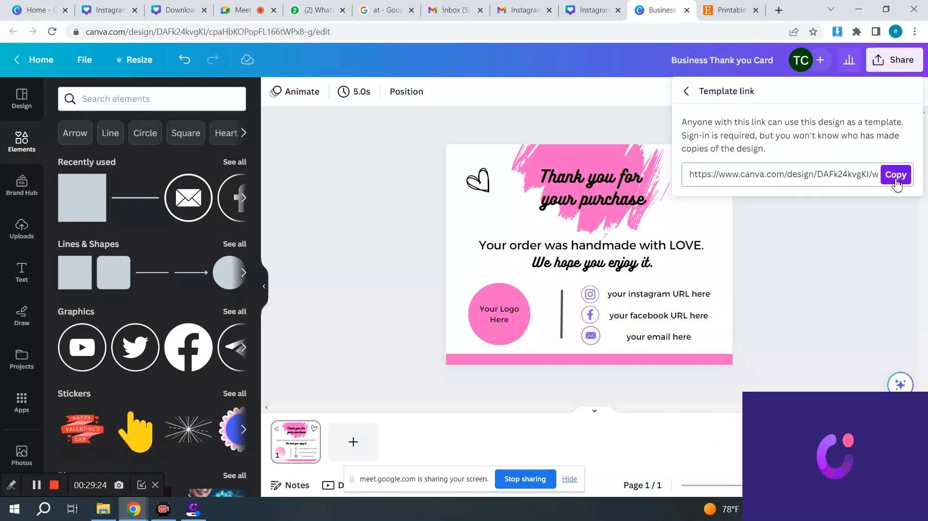
click(898, 177)
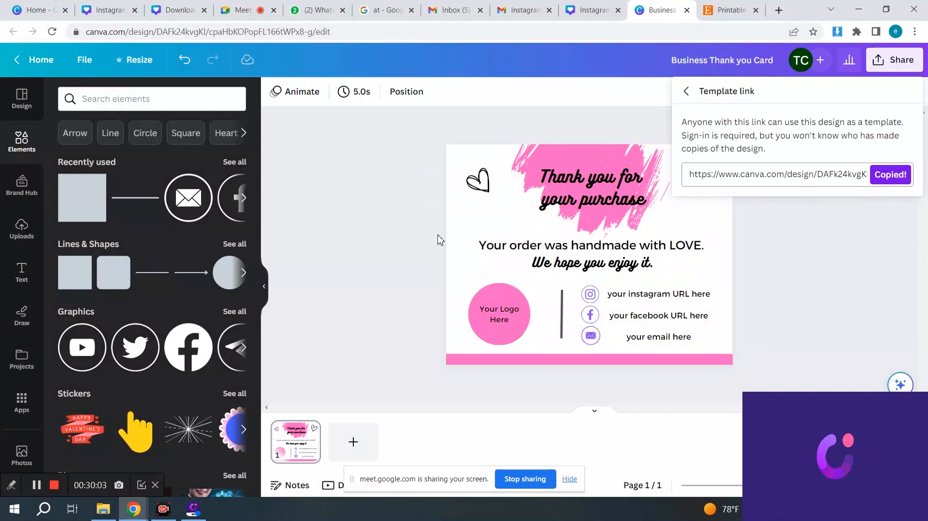
click(177, 9)
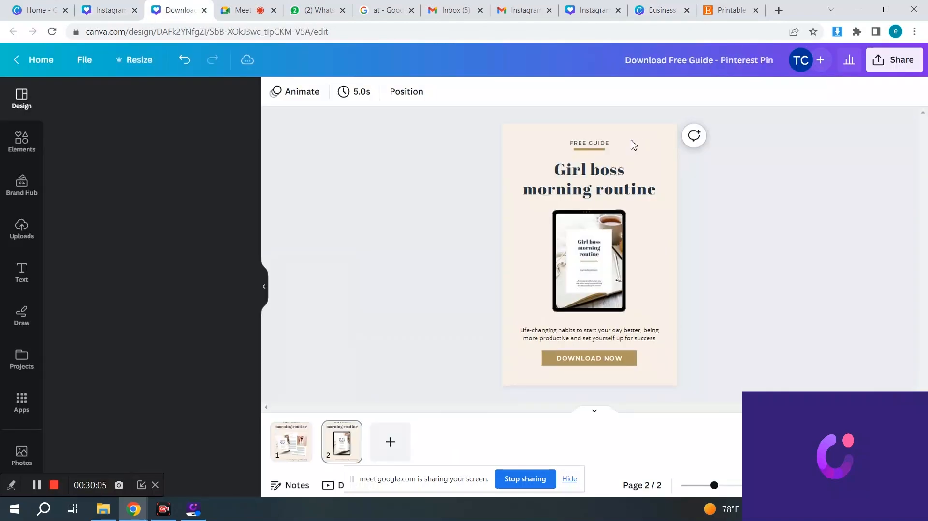
- Remove the photo from the tablet frame on page 2 of the Pinterest pin, leaving the frame empty
click(297, 446)
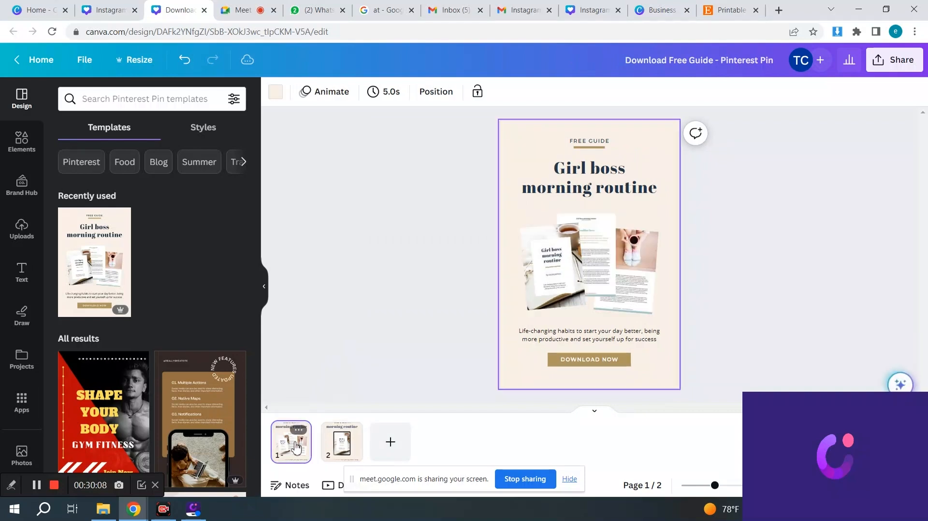
click(342, 440)
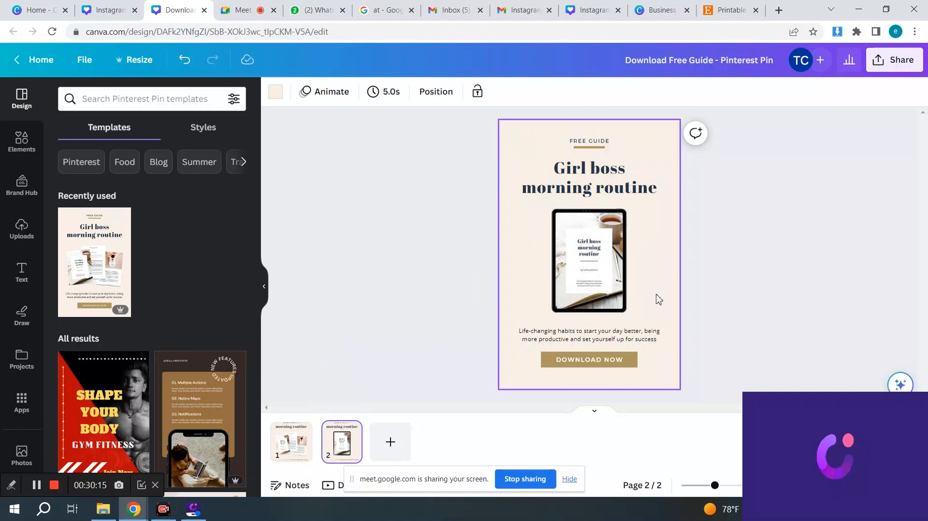
double_click(587, 266)
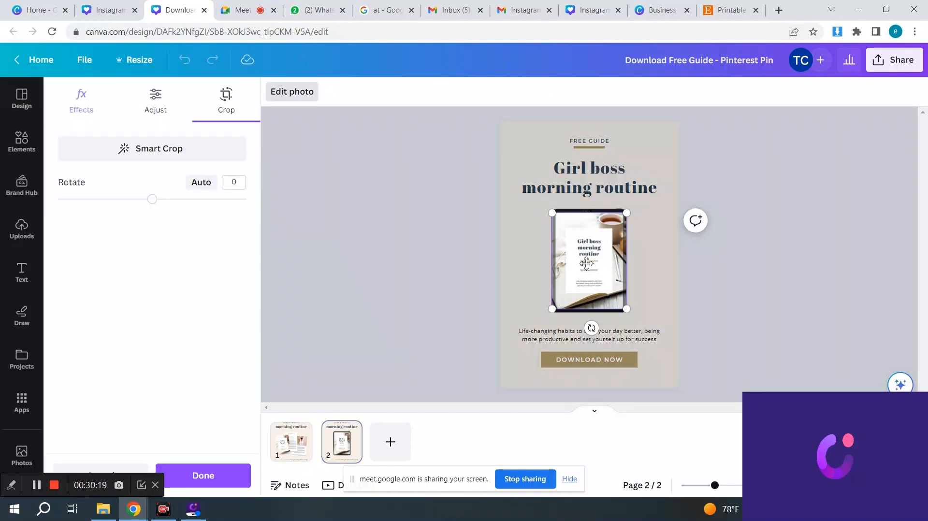
double_click(587, 263)
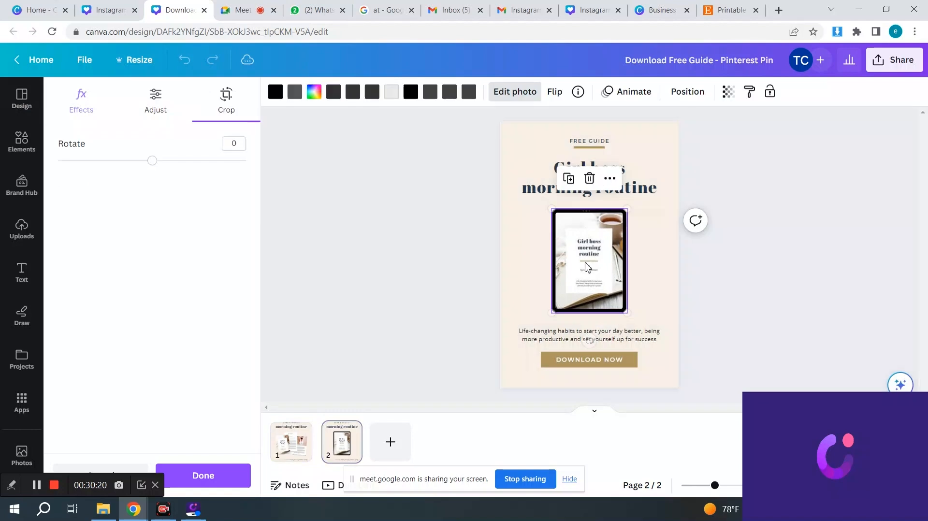
key(Delete)
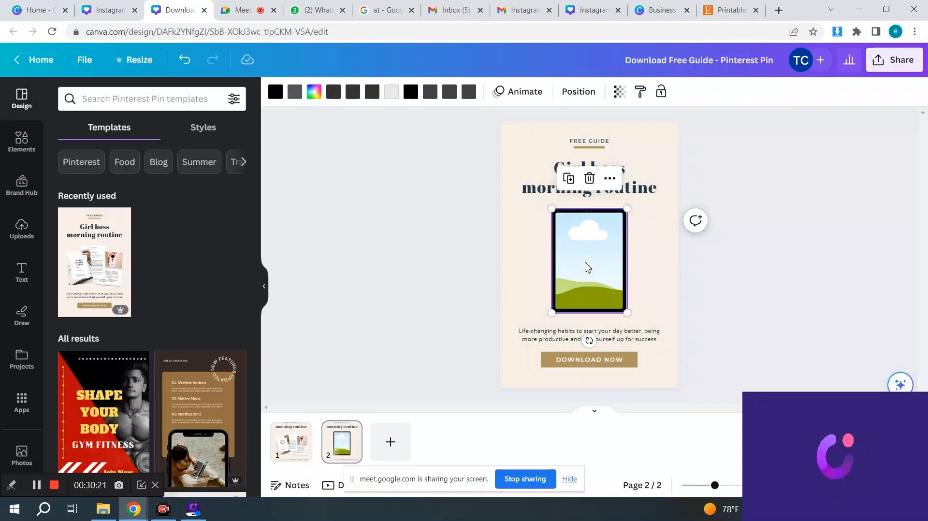
- Capture the whole card in the Business Thank you Card design with the Snipping Tool
click(662, 9)
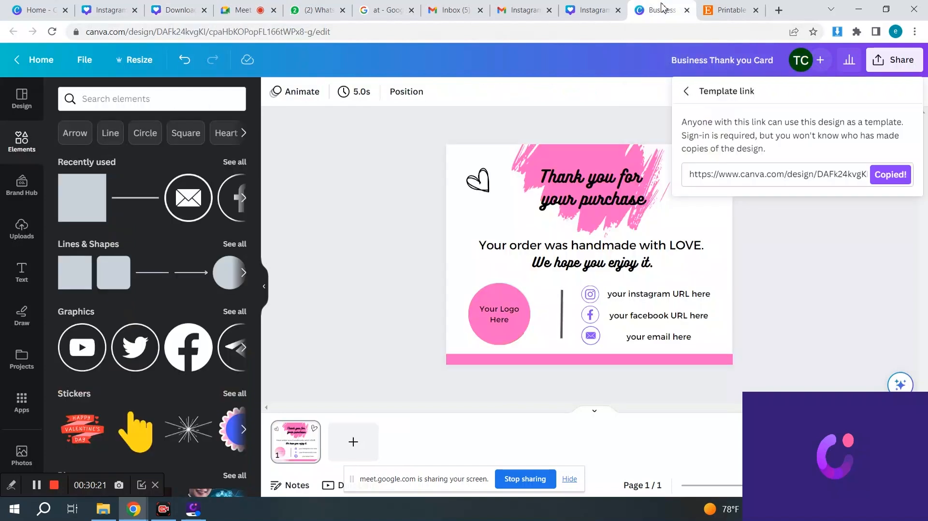
click(472, 132)
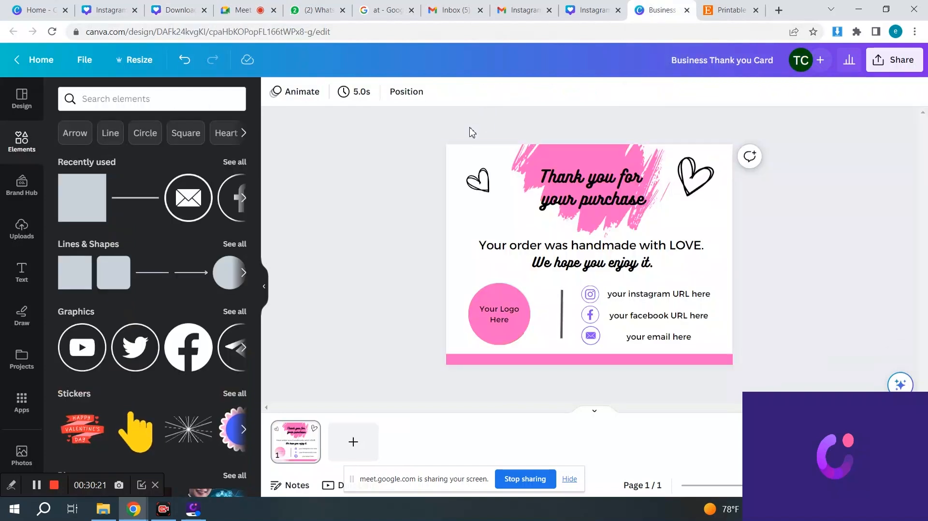
click(43, 508)
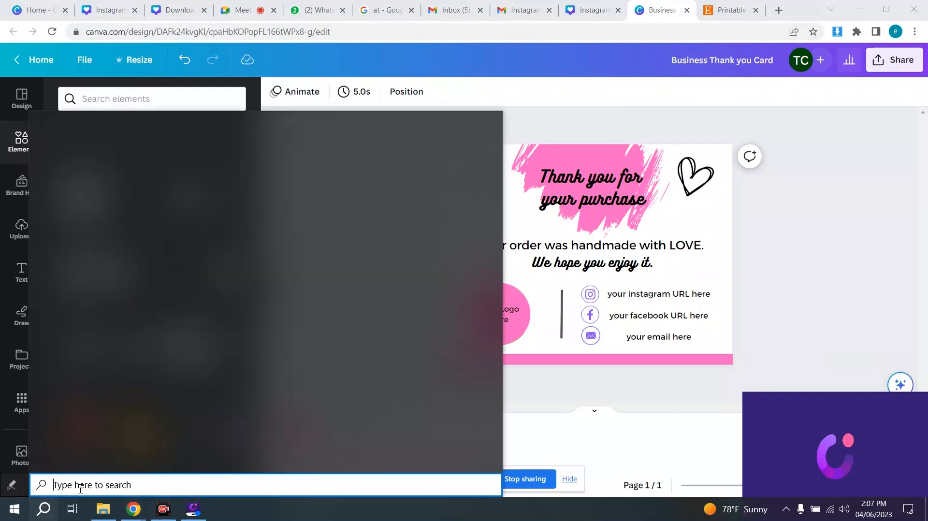
text(sn)
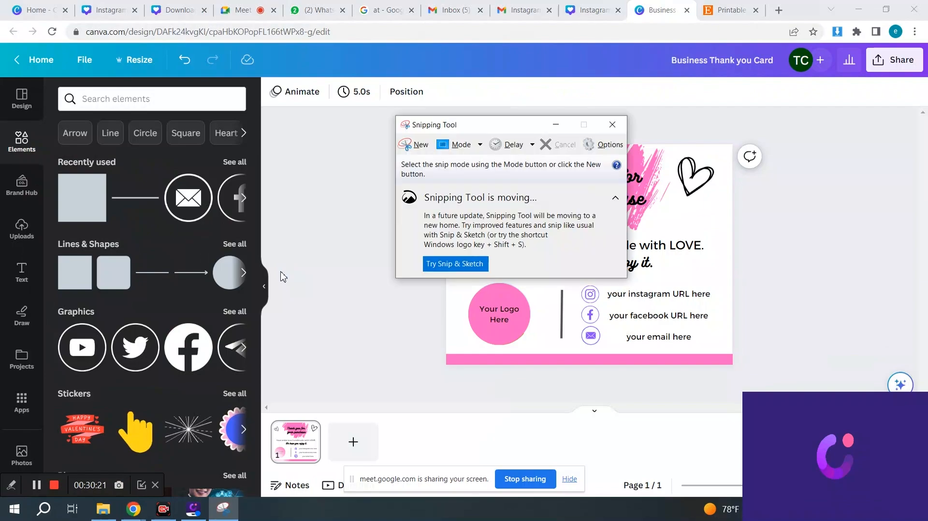
click(412, 147)
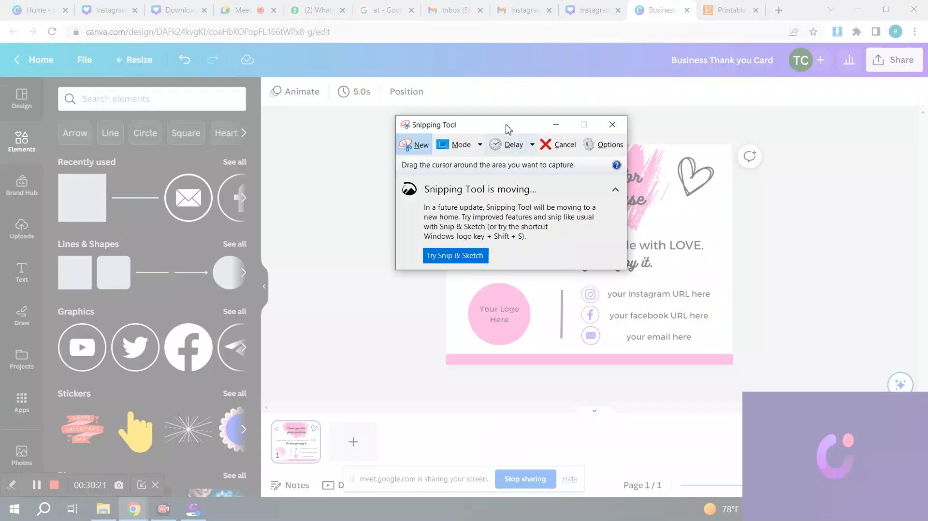
drag(508, 127, 268, 109)
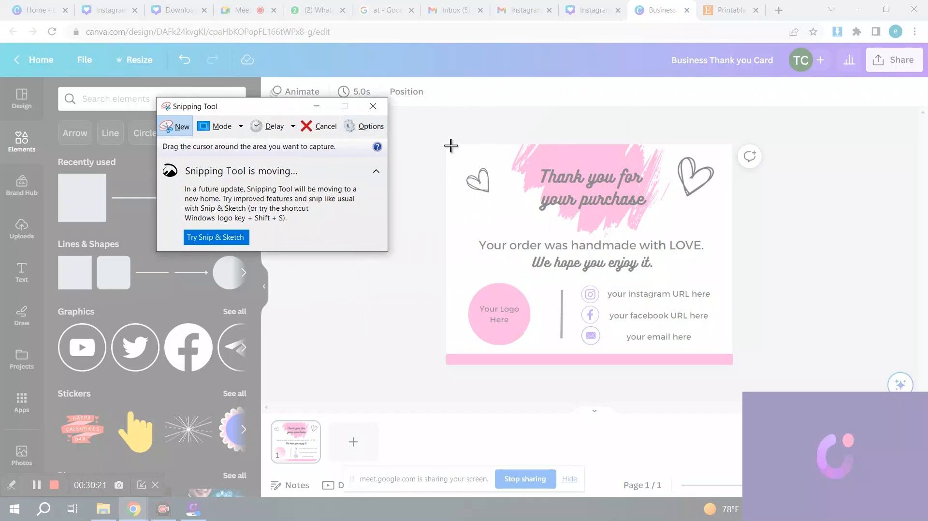
drag(447, 145, 736, 368)
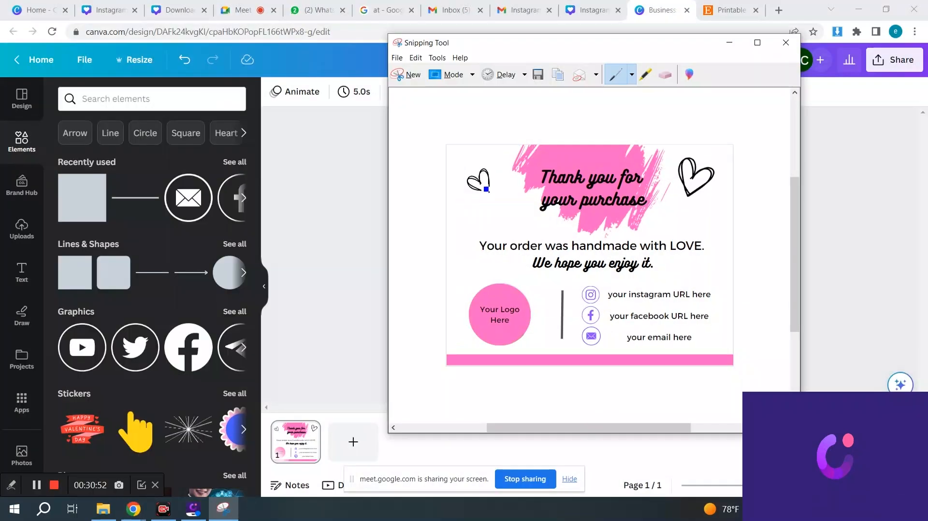
- Save the snip as a PNG named "business thank you card" in Downloads and return to the Canva design
click(397, 58)
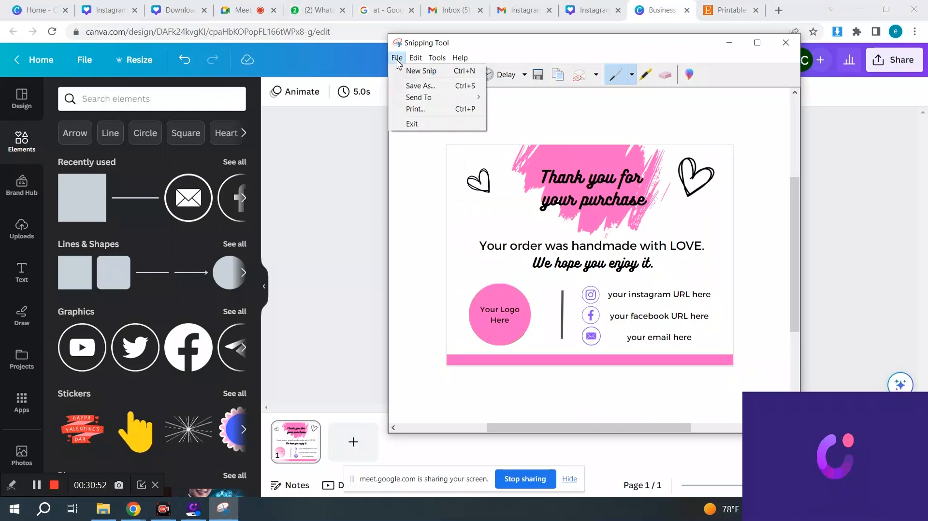
click(417, 86)
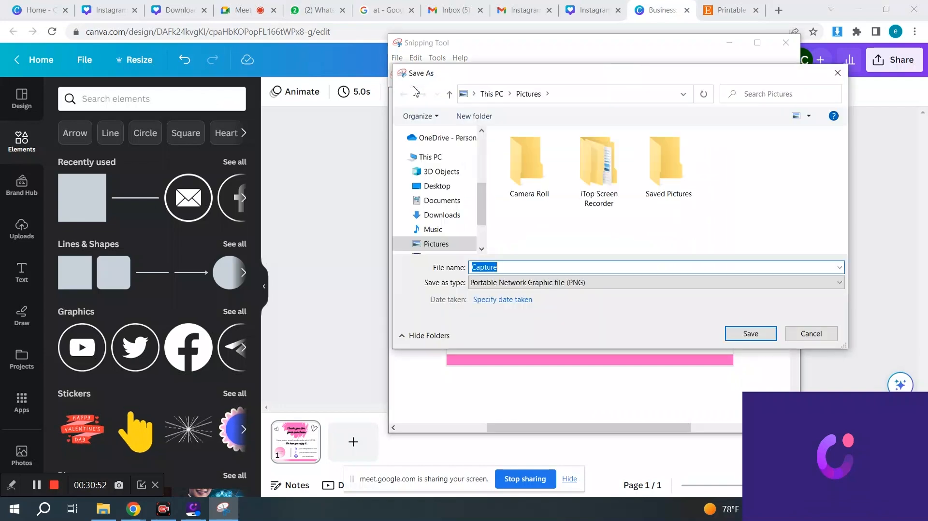
text(business)
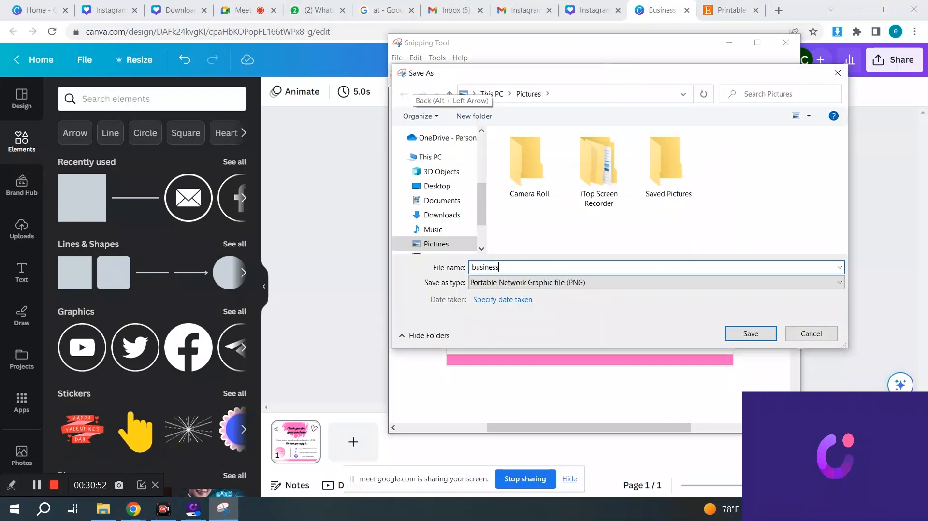
text( than)
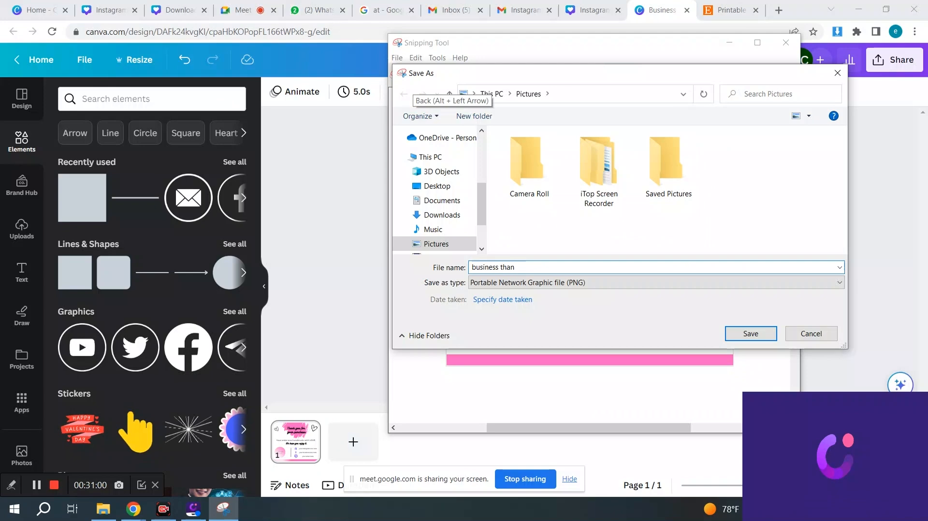
text(k you card)
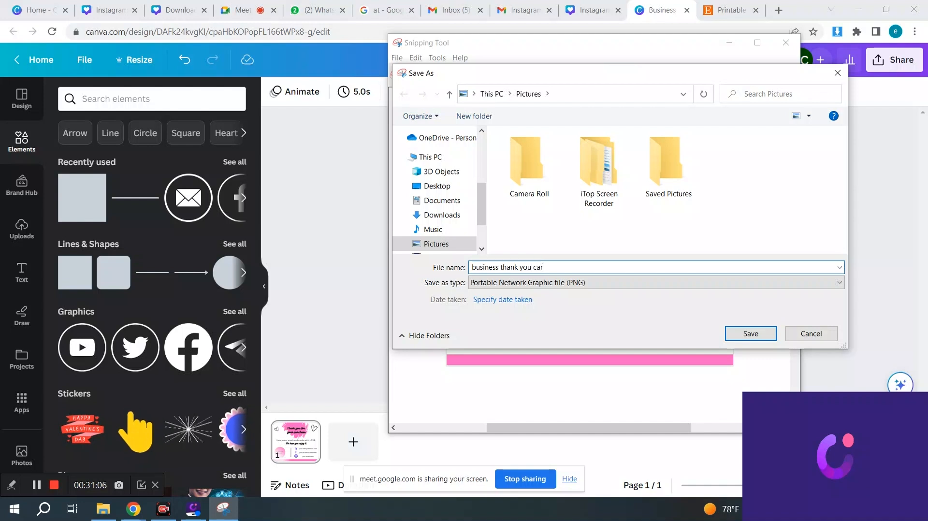
click(434, 219)
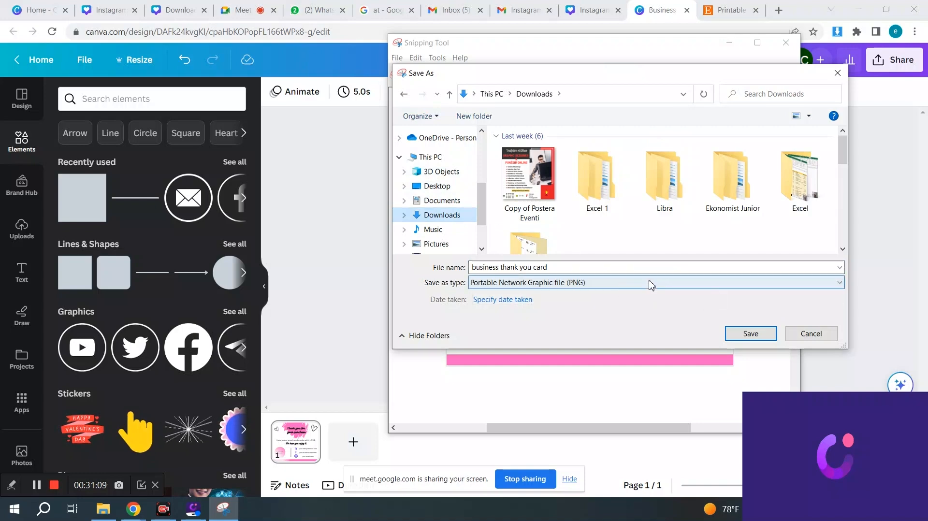
click(751, 334)
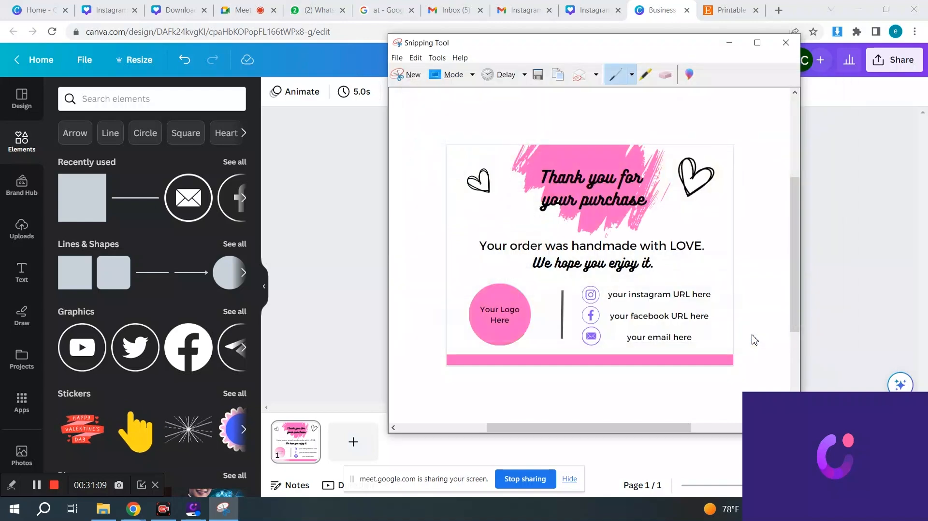
click(897, 189)
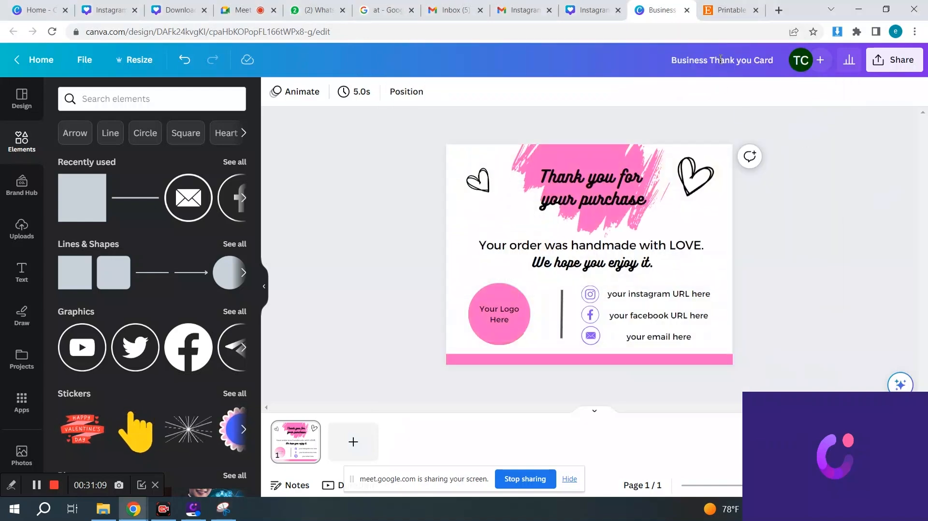
- Replace the "FREE GUIDE" text on the Pinterest pin's second page with "THANK YOU CARD"
click(178, 8)
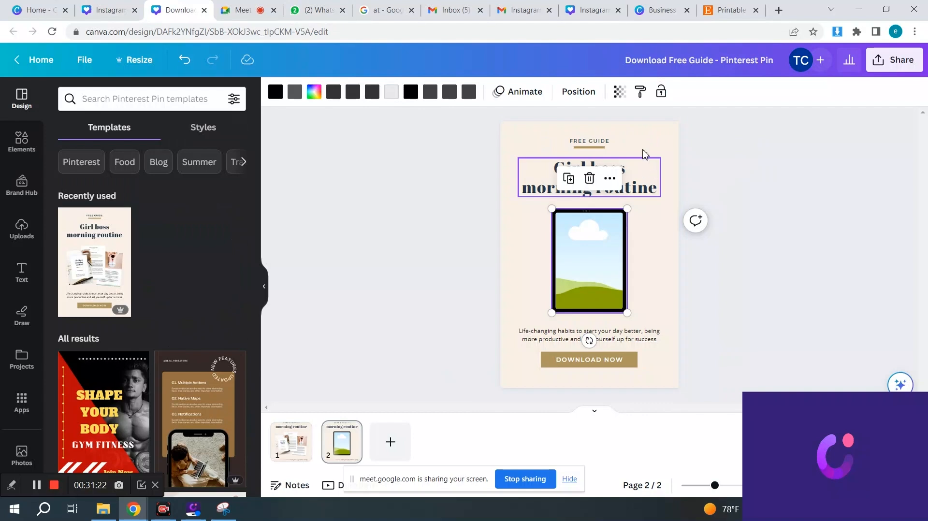
click(609, 144)
click(609, 142)
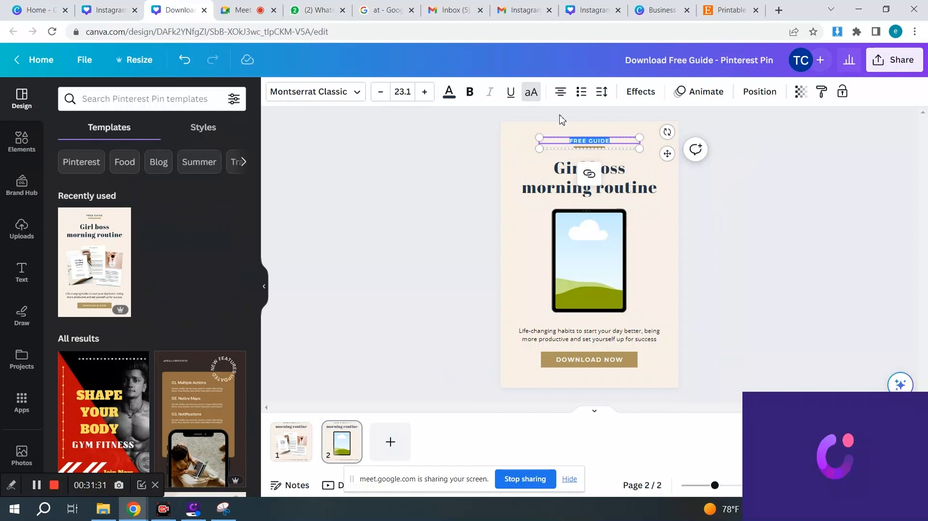
text(THANK)
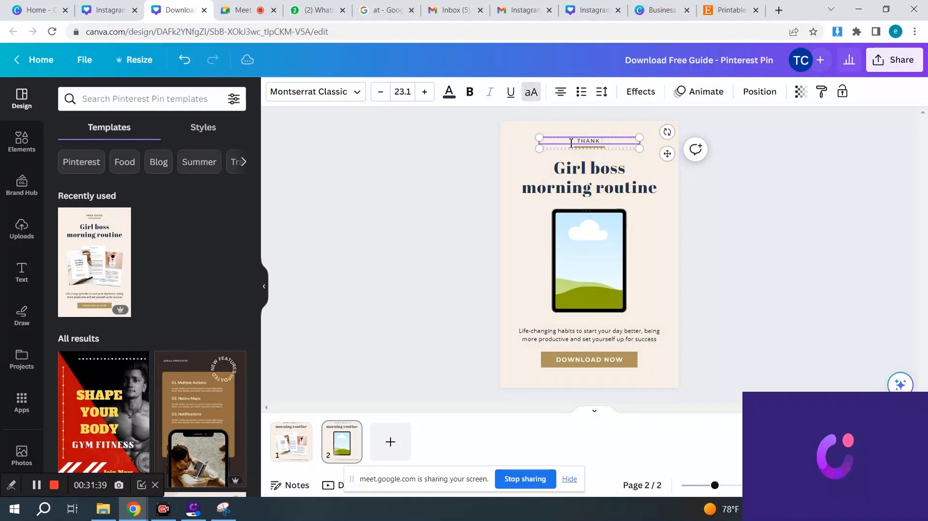
text(CARD)
- Upload the "business thank you card" image from Downloads and place it inside the pin's empty tablet frame
click(575, 250)
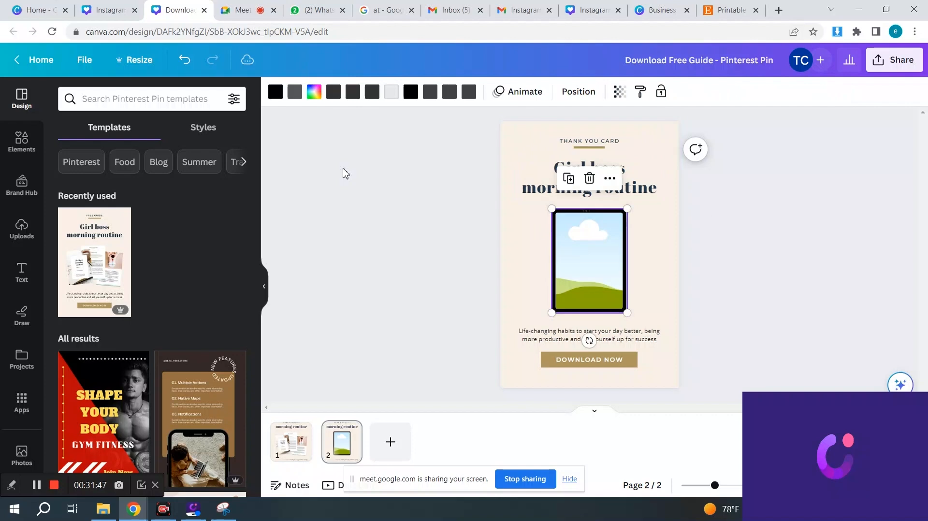
click(22, 237)
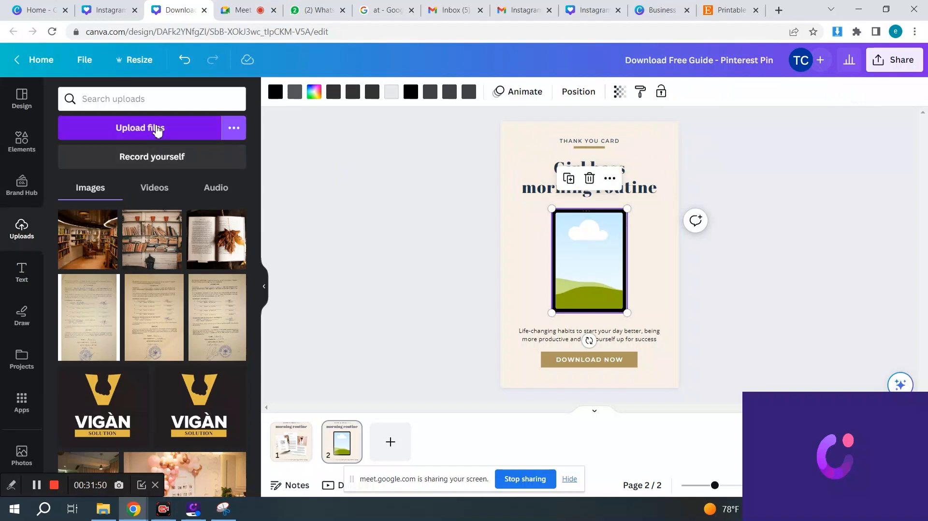
click(159, 128)
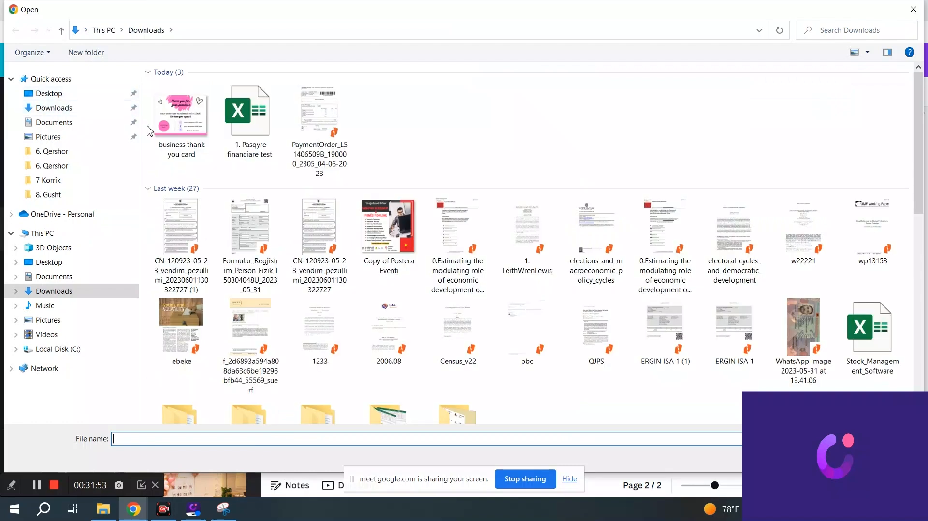
double_click(176, 129)
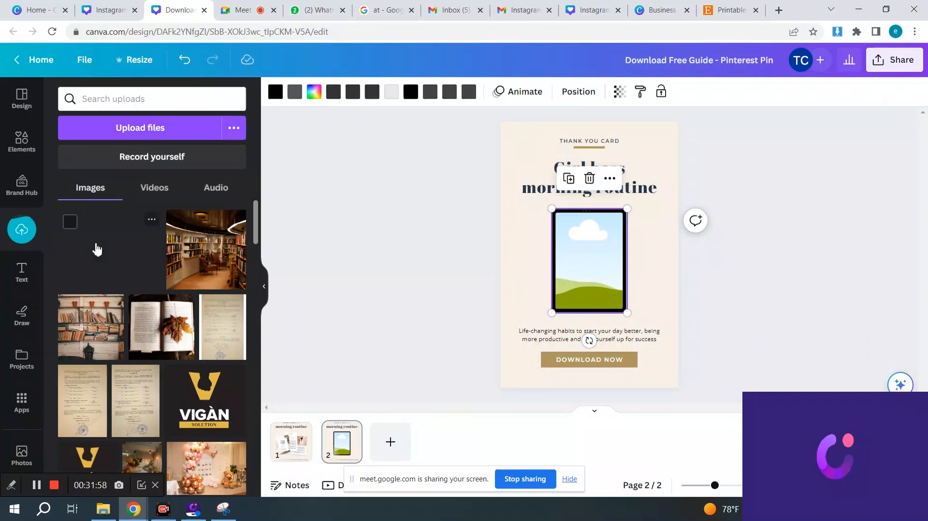
click(98, 248)
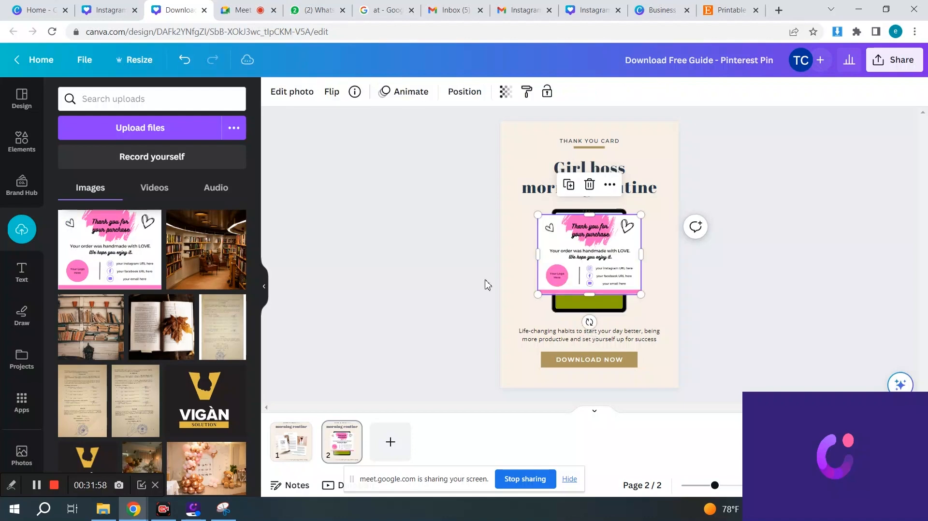
drag(578, 269, 581, 264)
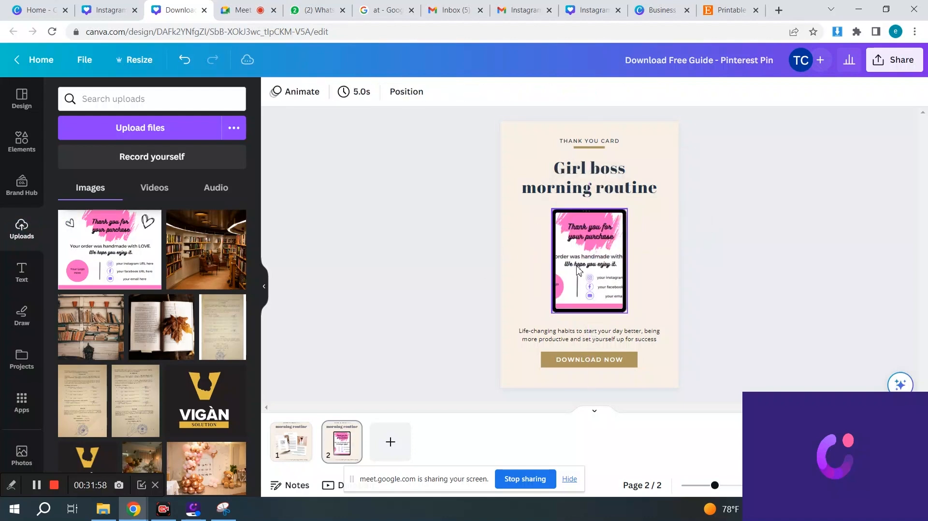
- Nudge the card image within the tablet frame, and slightly enlarge and recenter the frame on the pin
click(587, 249)
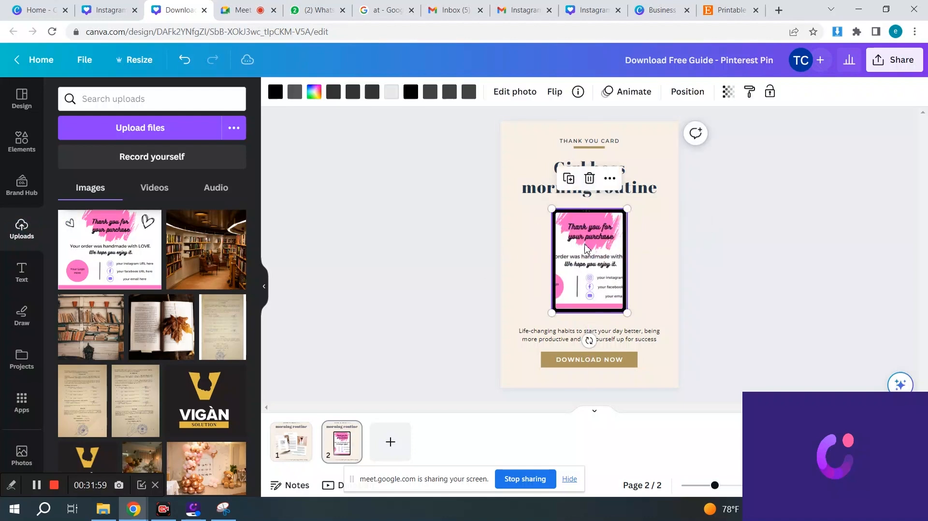
double_click(553, 277)
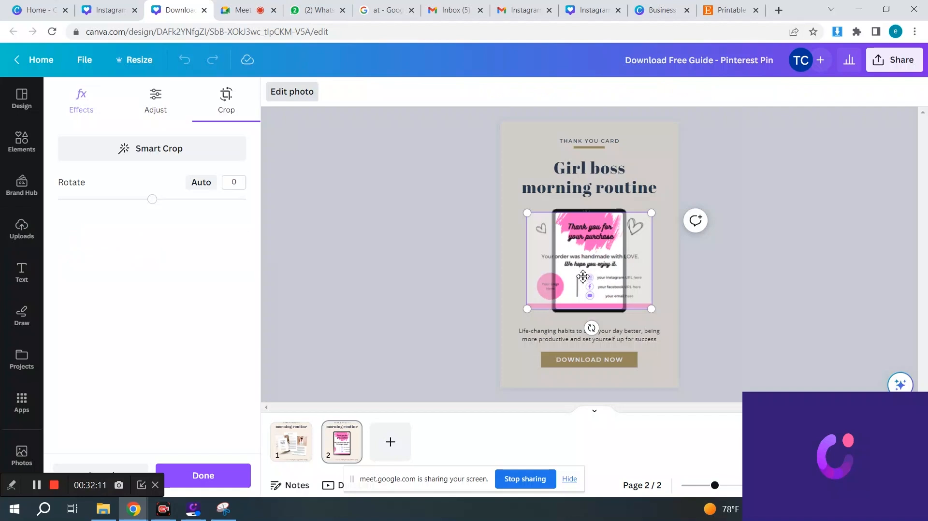
mouse_move(585, 277)
mouse_down()
mouse_move(614, 277)
mouse_move(585, 275)
mouse_up()
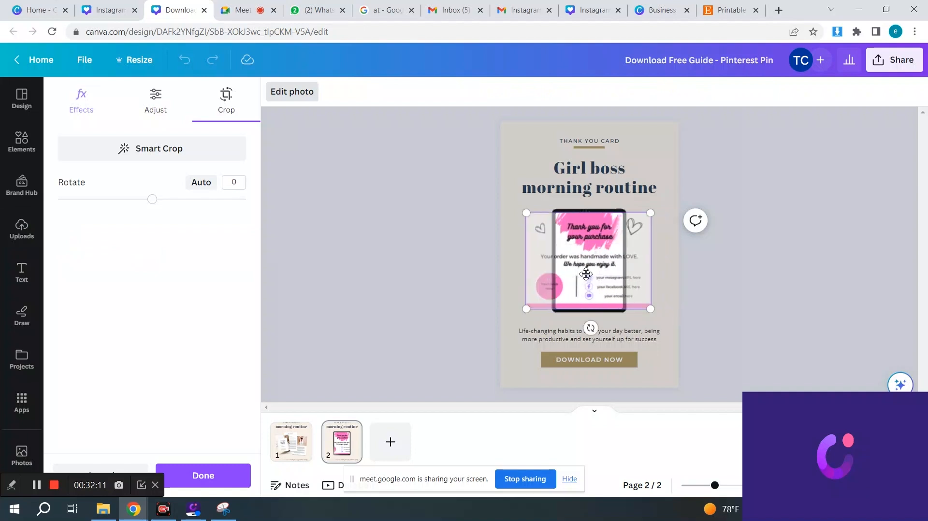
key(Return)
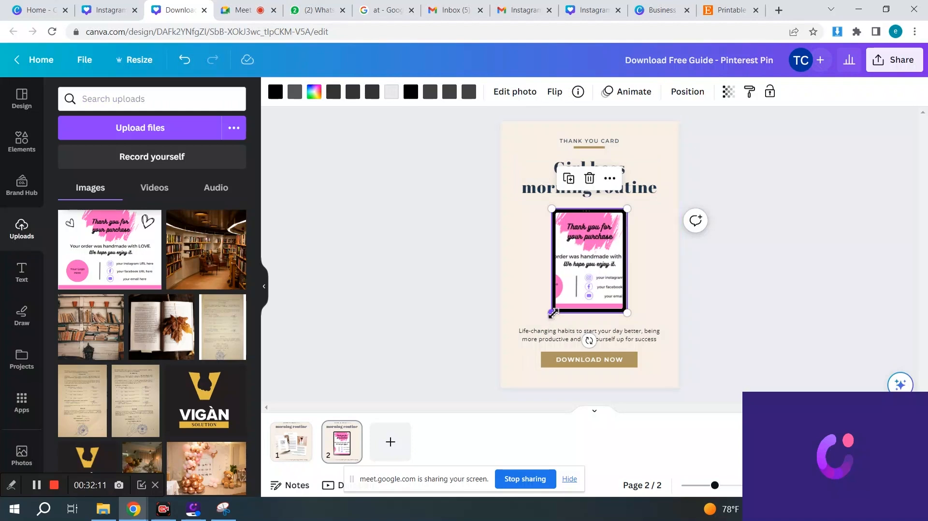
drag(553, 313, 547, 318)
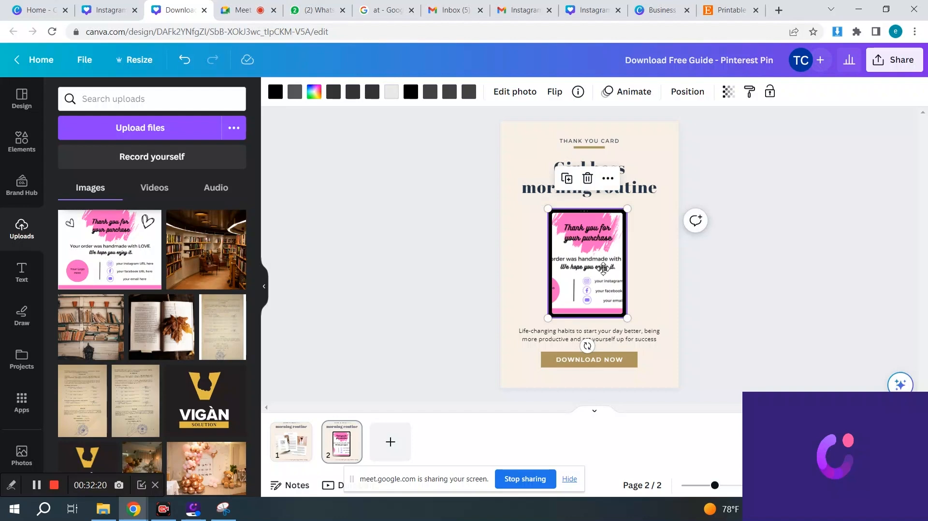
drag(603, 269, 605, 267)
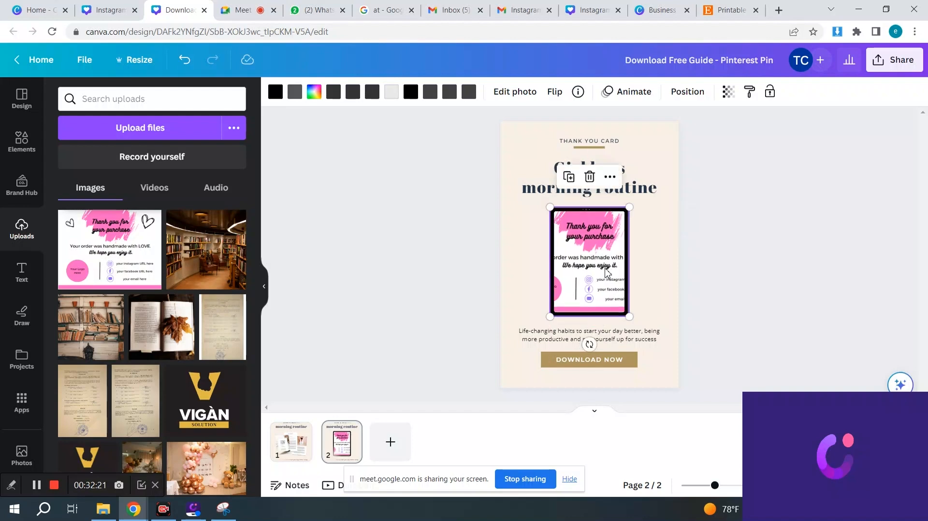
- Change the second page's background to the pink taken from the card image's photo colors
click(516, 256)
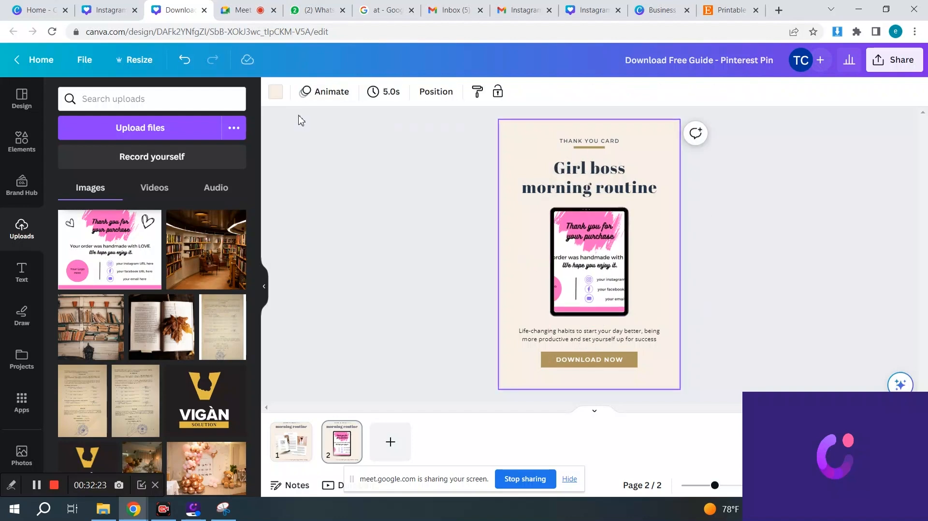
click(276, 95)
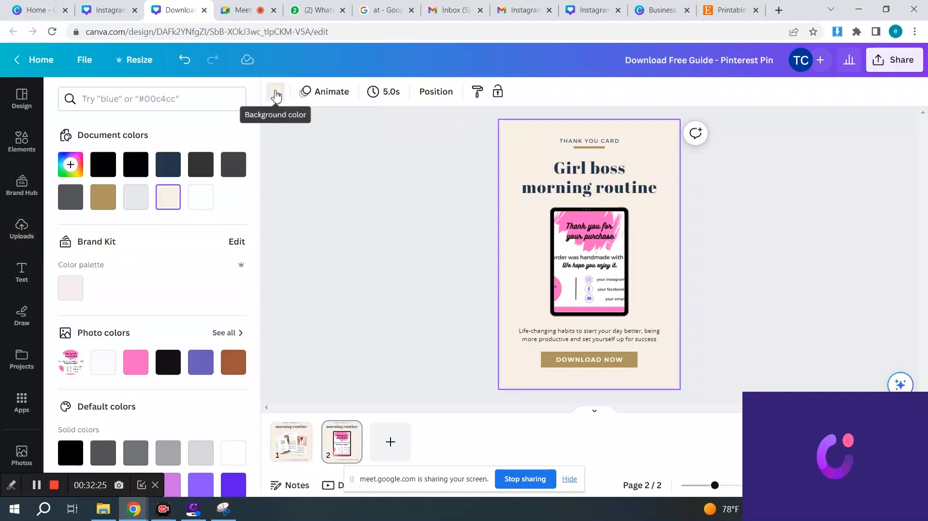
click(137, 364)
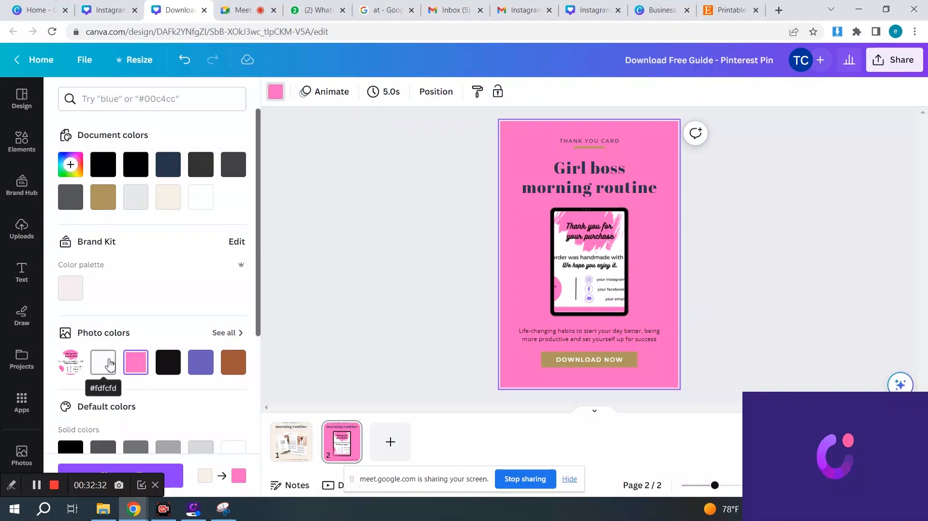
click(206, 366)
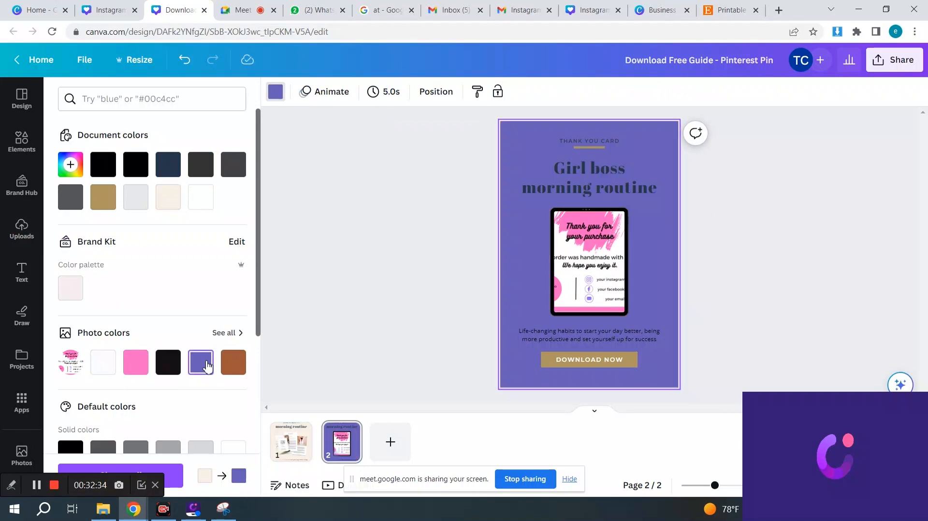
click(137, 363)
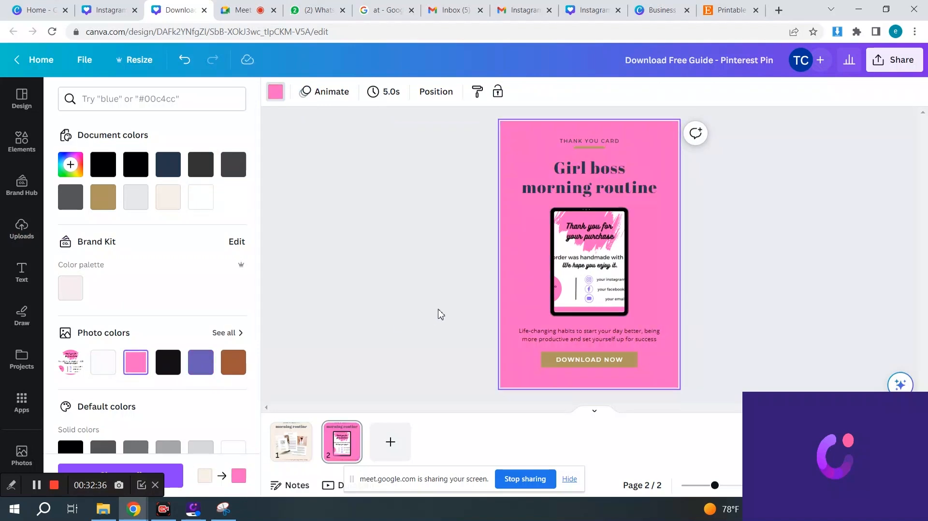
- Make the "THANK YOU CARD" text above the heading bold and enlarge it to font size 36.1
double_click(605, 142)
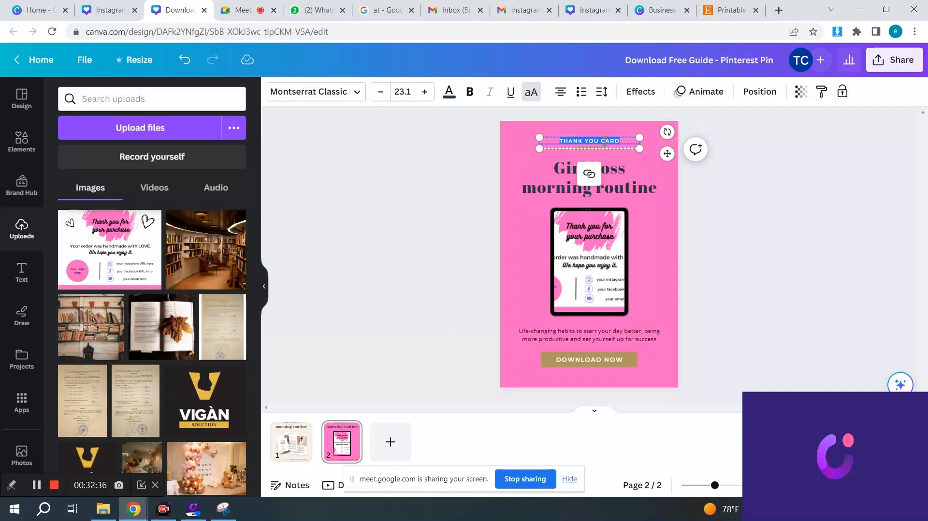
click(470, 93)
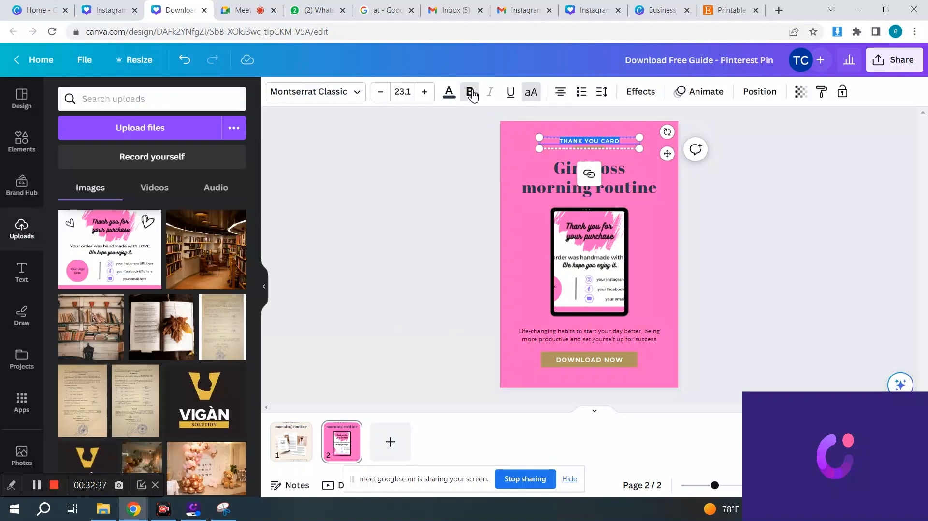
click(425, 93)
click(425, 93)
click(425, 93)
click(425, 93)
click(425, 93)
click(425, 93)
click(425, 93)
click(425, 93)
click(425, 93)
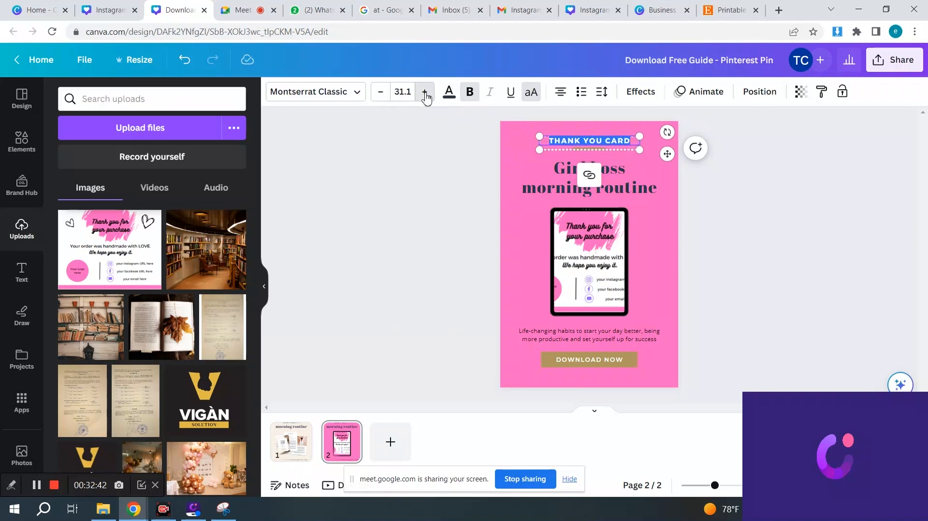
click(425, 93)
click(425, 93)
click(425, 93)
click(425, 93)
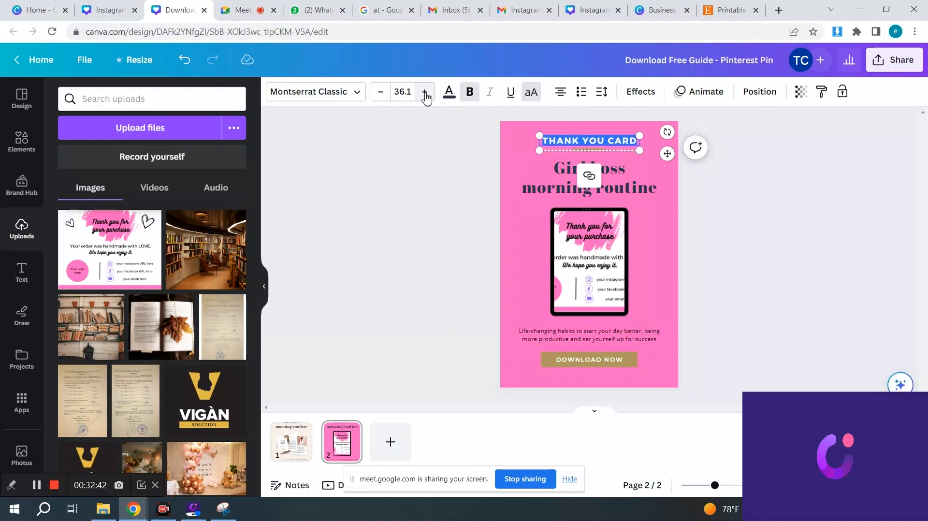
click(561, 140)
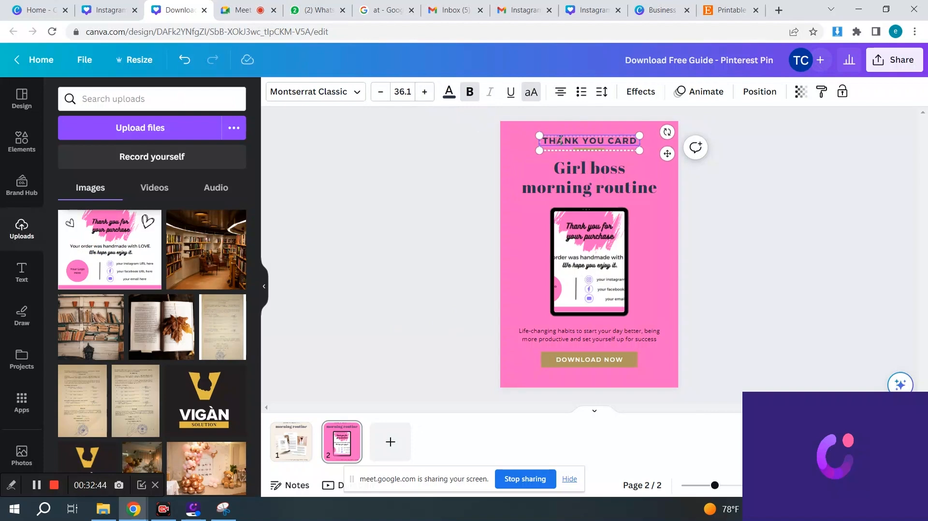
- Replace the "Girl boss morning routine" heading with "Business Thank You Card Template"
click(602, 173)
key(shift+Home)
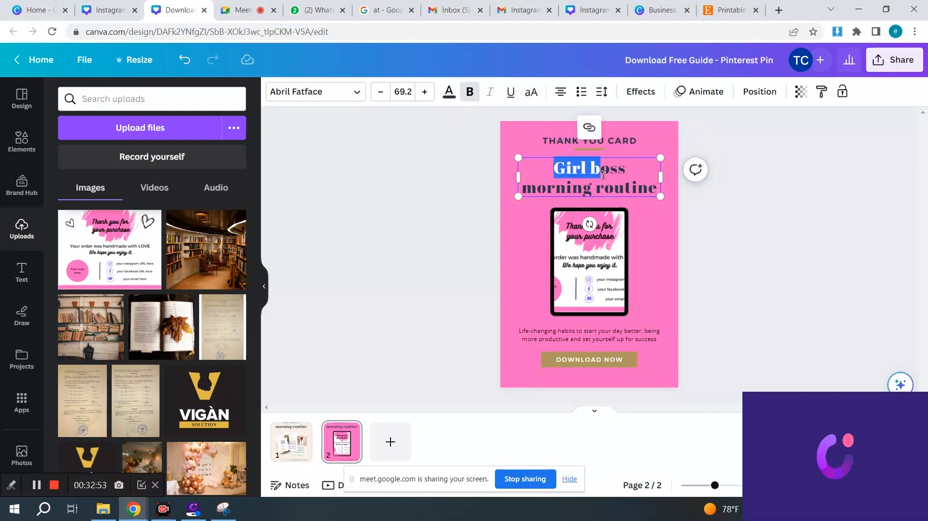
key(ctrl+a)
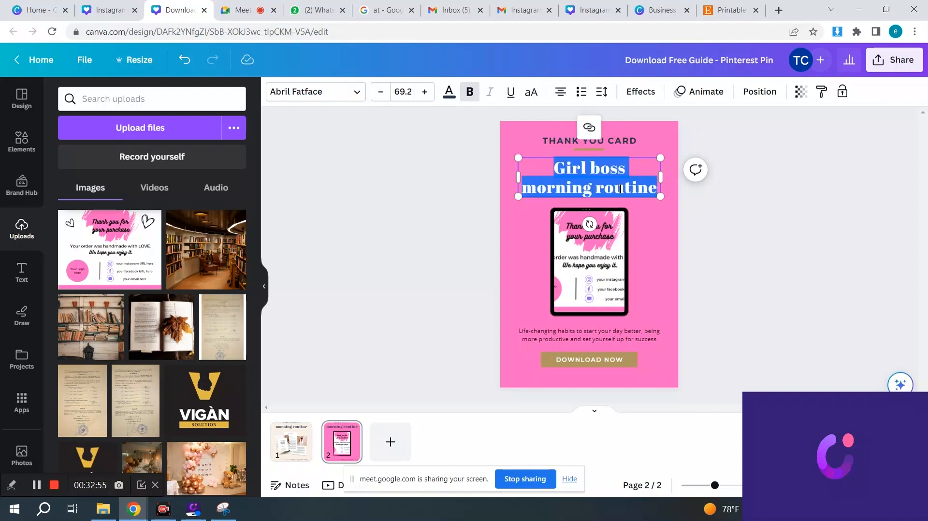
key(BackSpace)
text(Busine)
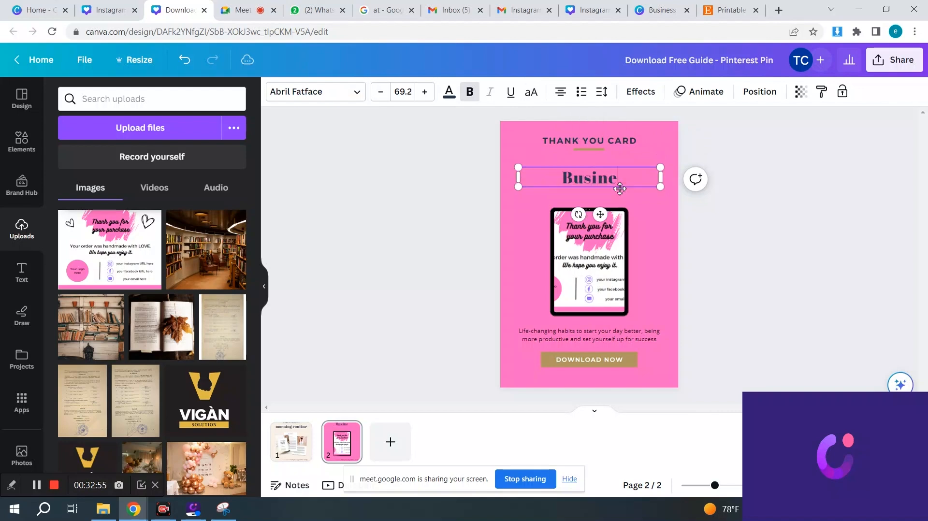
text(ss Temple)
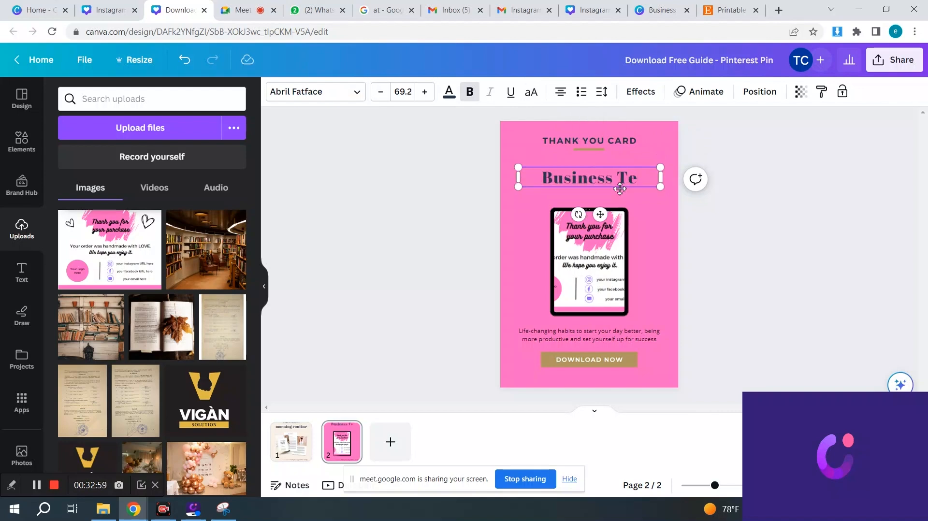
key(BackSpace)
key(BackSpace)
key(BackSpace)
key(BackSpace)
key(BackSpace)
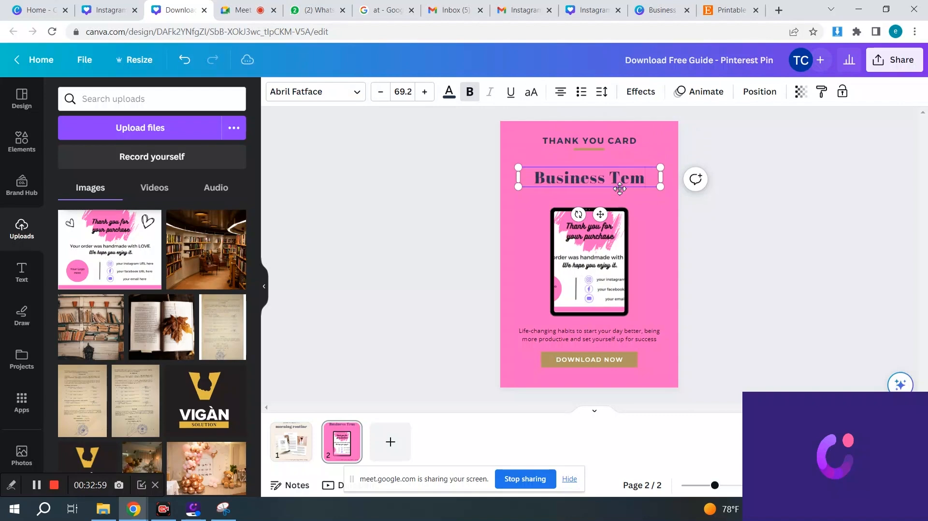
text(hank)
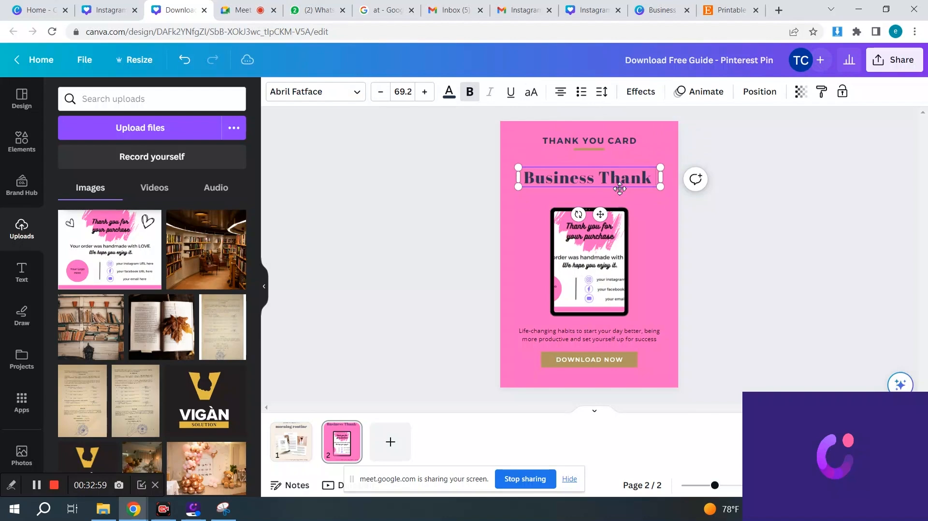
text( y)
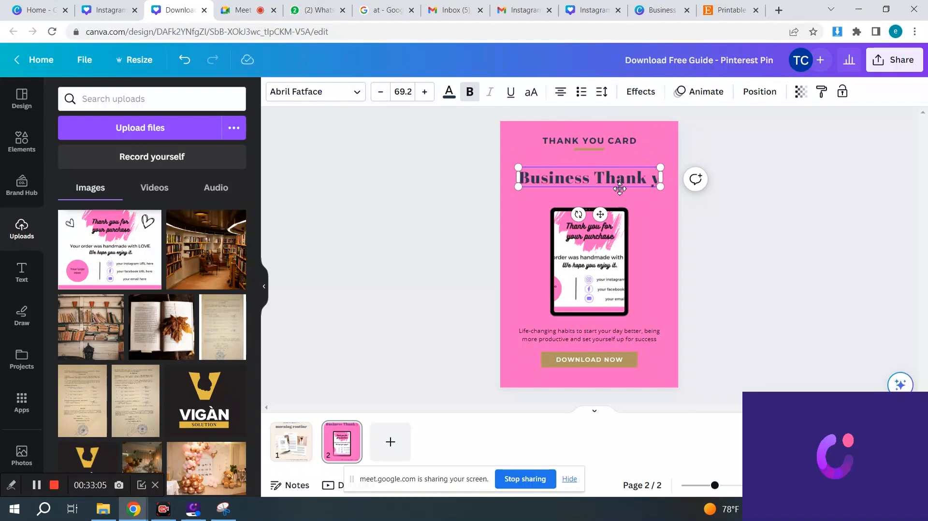
key(BackSpace)
text(You)
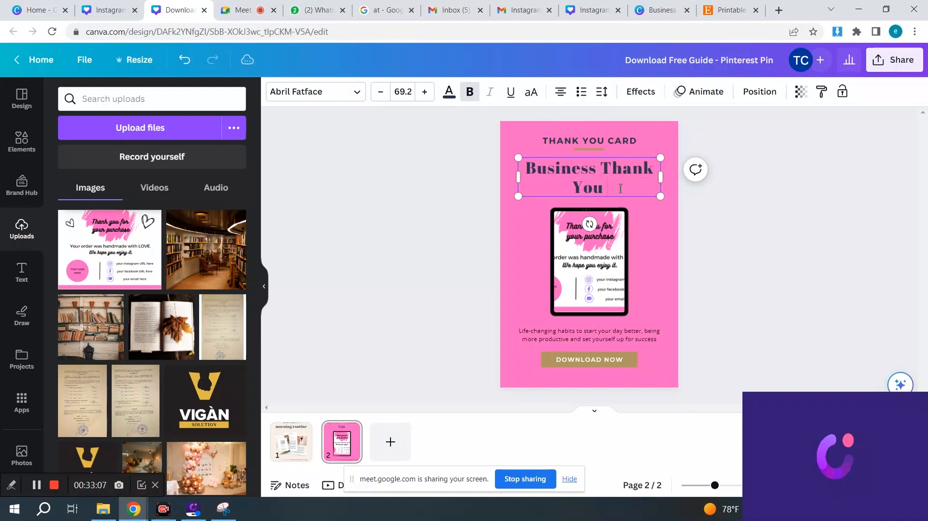
text( Card T)
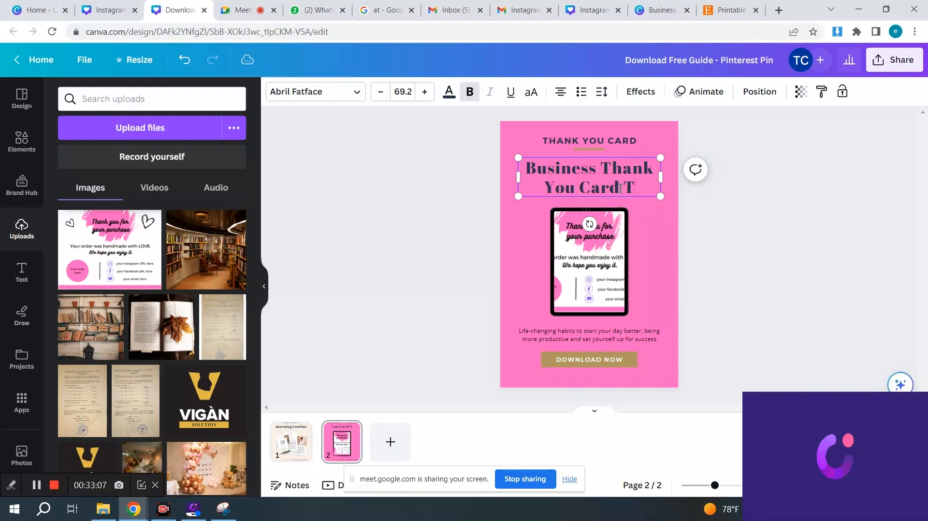
text(emplate)
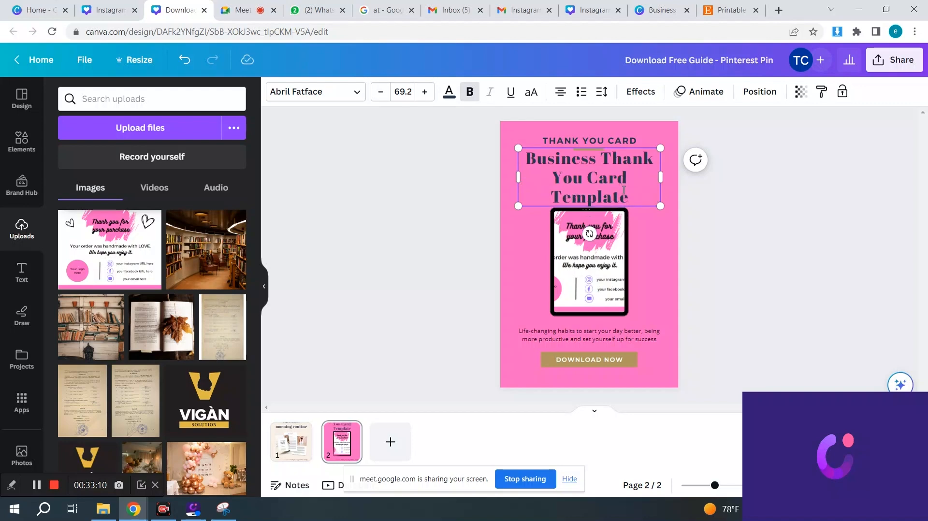
- Reduce the heading's font size to 53.2, then scale its text box outward on both sides to reach font size 61.1
key(ctrl+a)
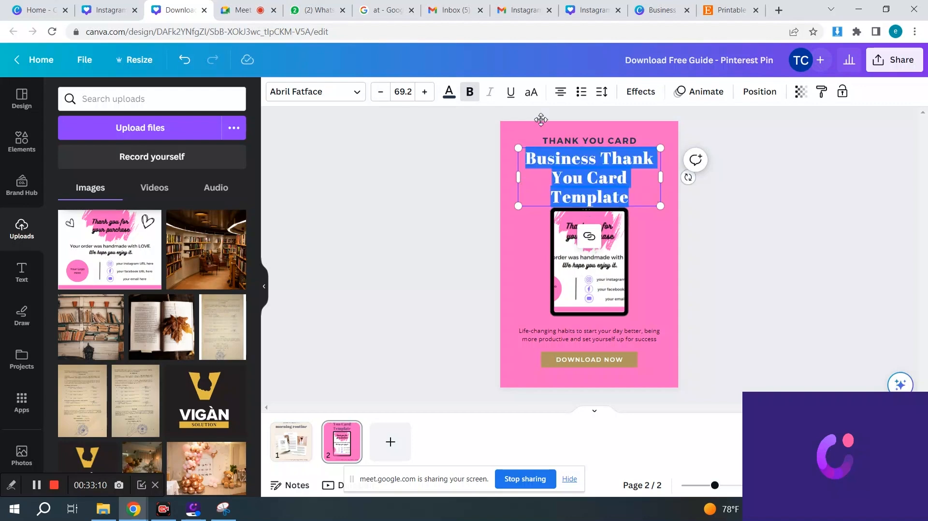
click(380, 96)
click(381, 96)
click(381, 96)
click(380, 97)
click(381, 97)
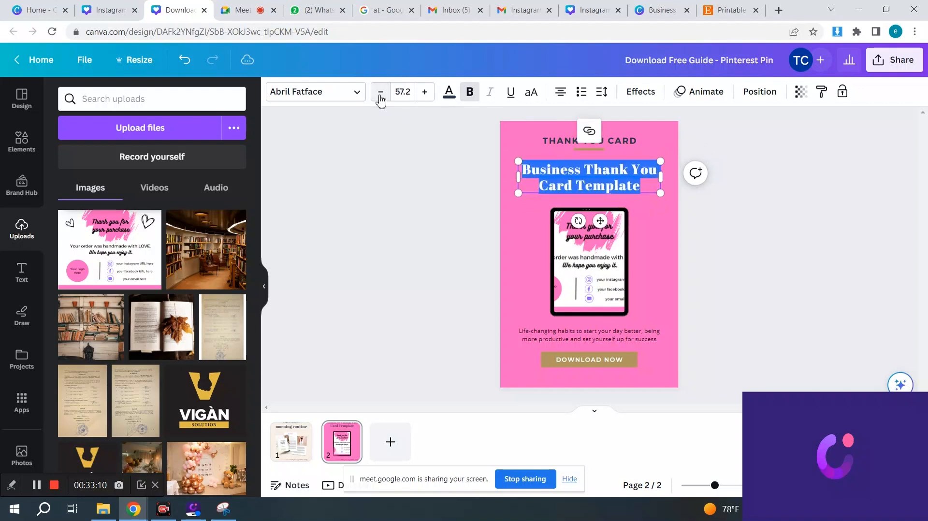
click(381, 96)
click(381, 96)
click(381, 96)
click(381, 96)
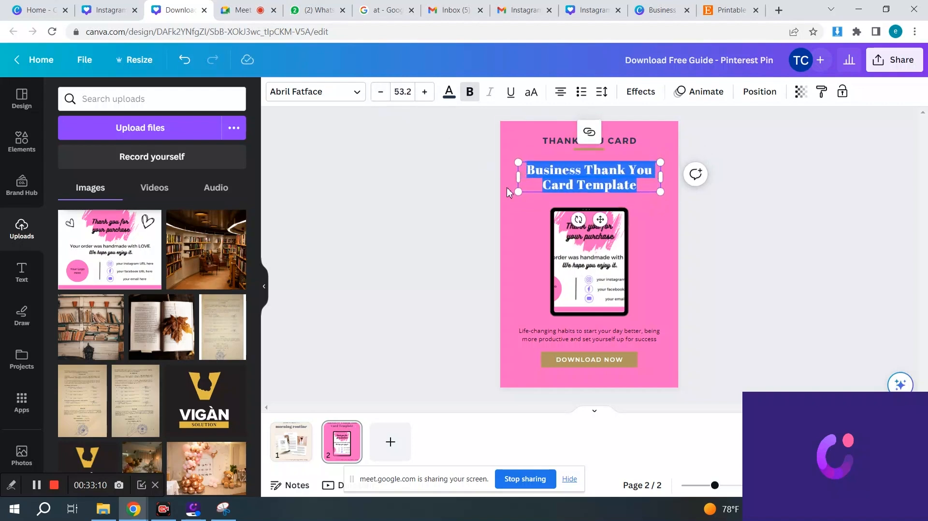
drag(520, 192, 510, 195)
drag(661, 197, 673, 199)
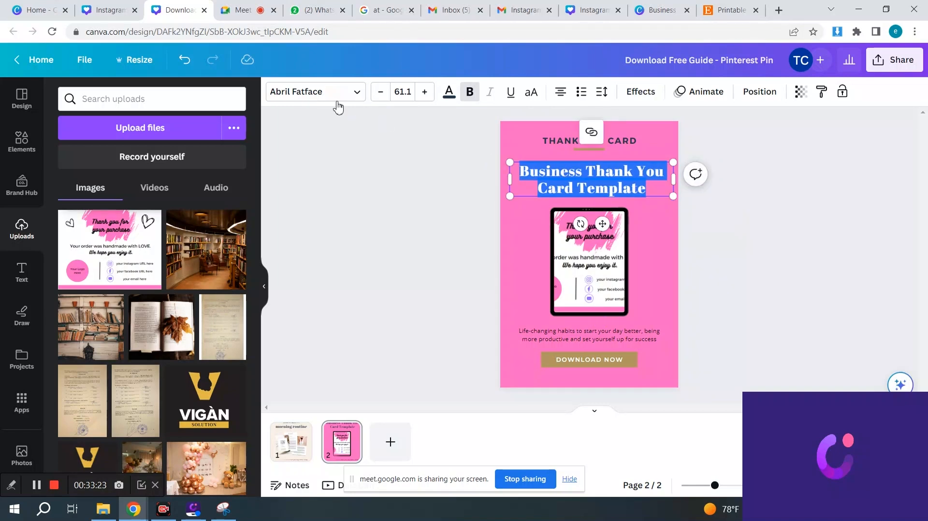
- Color the "Business Thank You Card Template" heading white
click(449, 98)
click(233, 202)
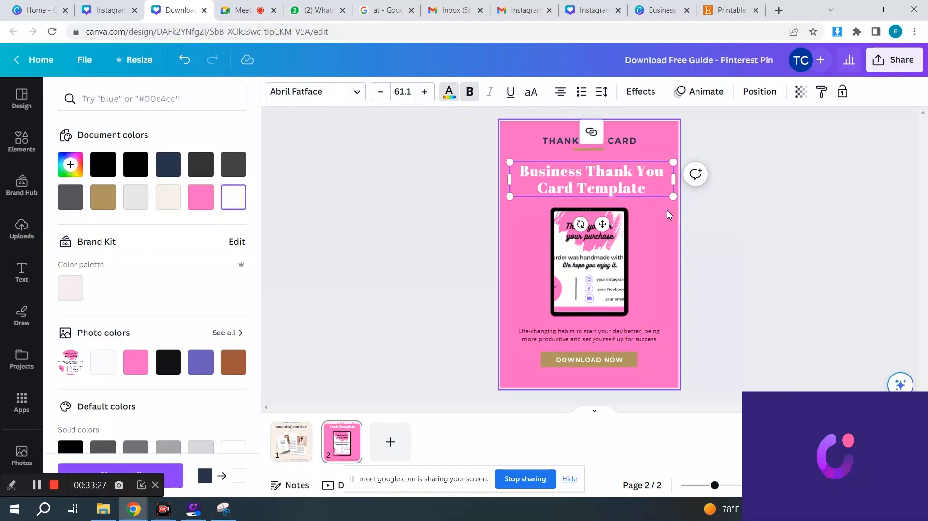
click(609, 149)
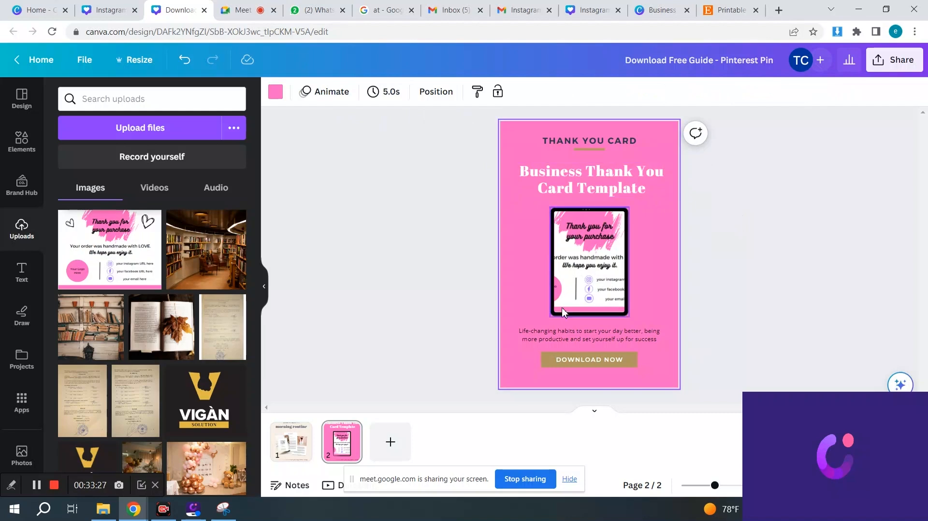
- Replace the description below the tablet with "Thank you for your purchase. Click the link below to access your template."
double_click(573, 334)
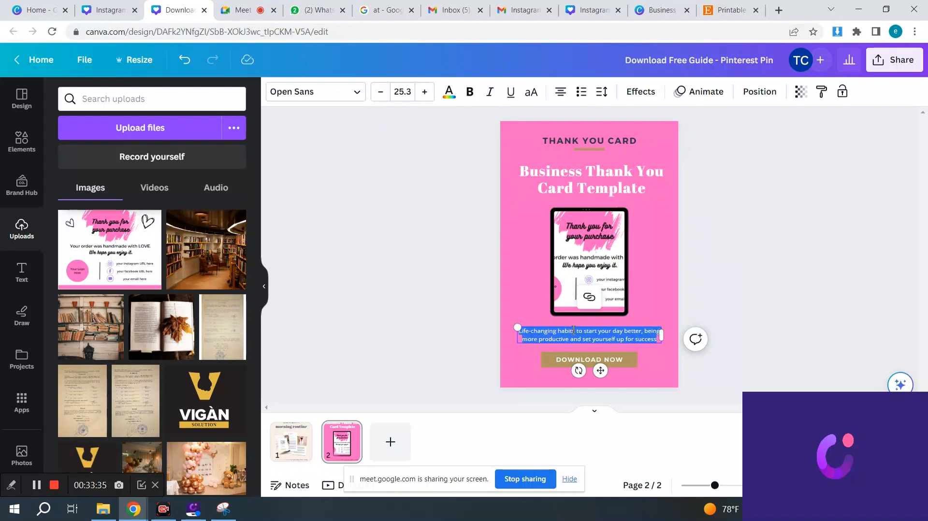
double_click(574, 331)
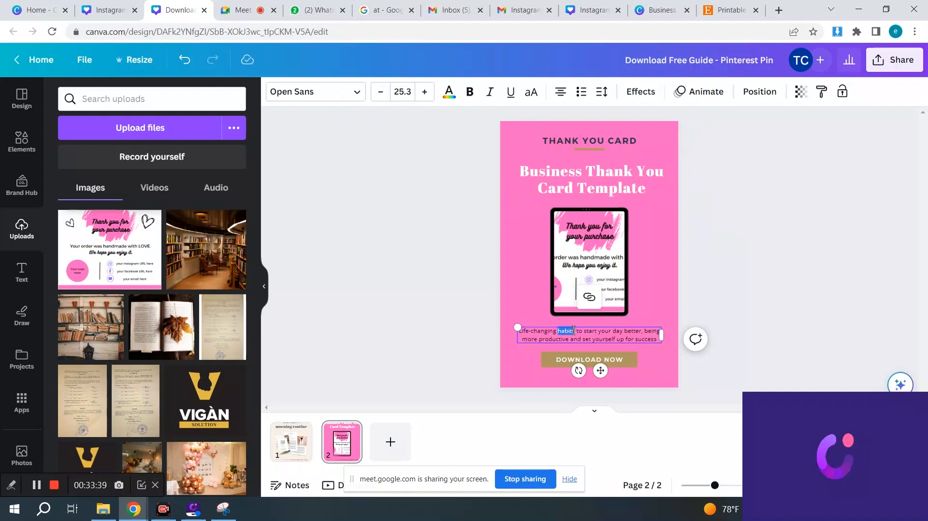
triple_click(574, 331)
text(R)
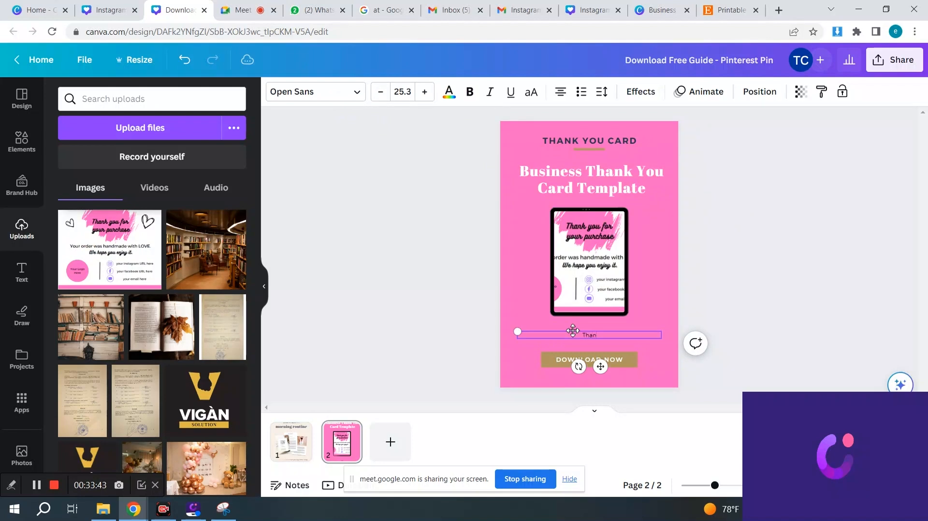
text(hank you for)
text( your p)
text(urcha)
text(se)
text(.)
text( Cli)
text(ck the)
text( link)
text( below)
text( tp)
key(BackSpace)
text(o access your)
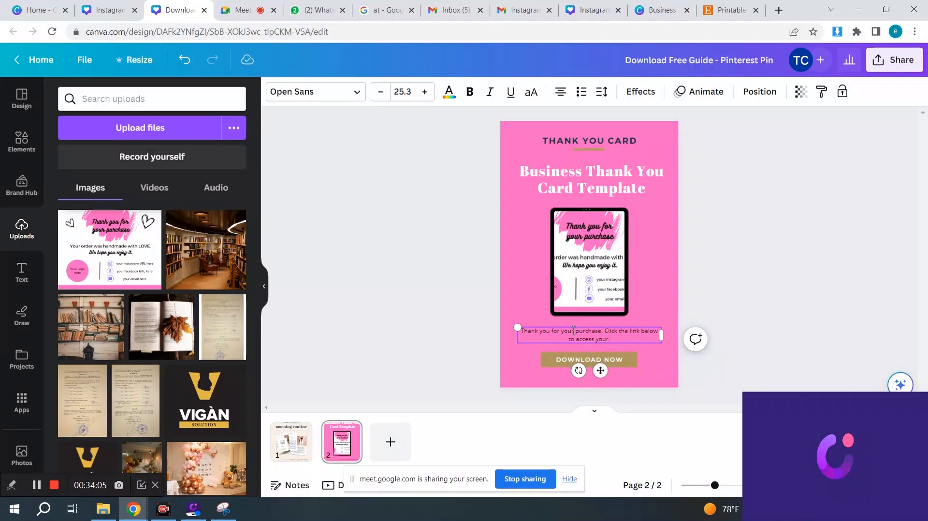
text(template.)
- Make the purchase message below the tablet bold and color it white (#ffffff)
key(ctrl+a)
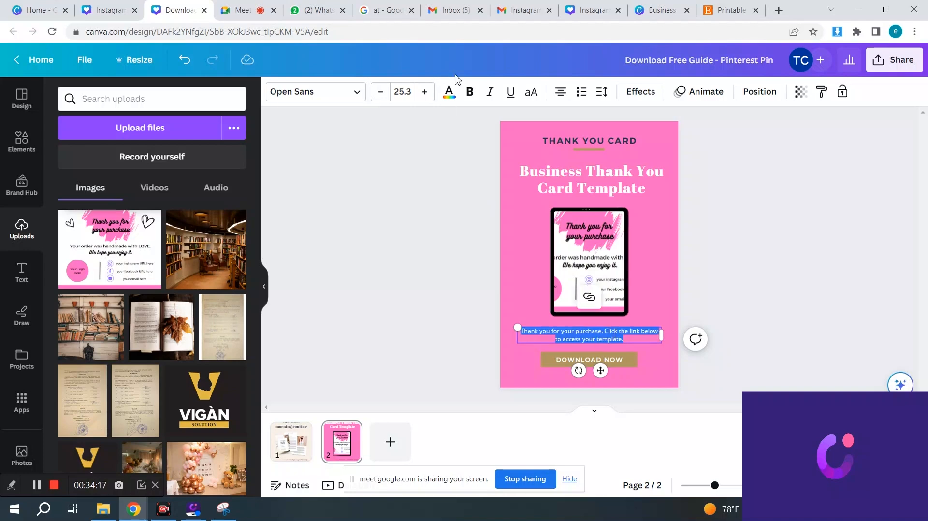
click(468, 94)
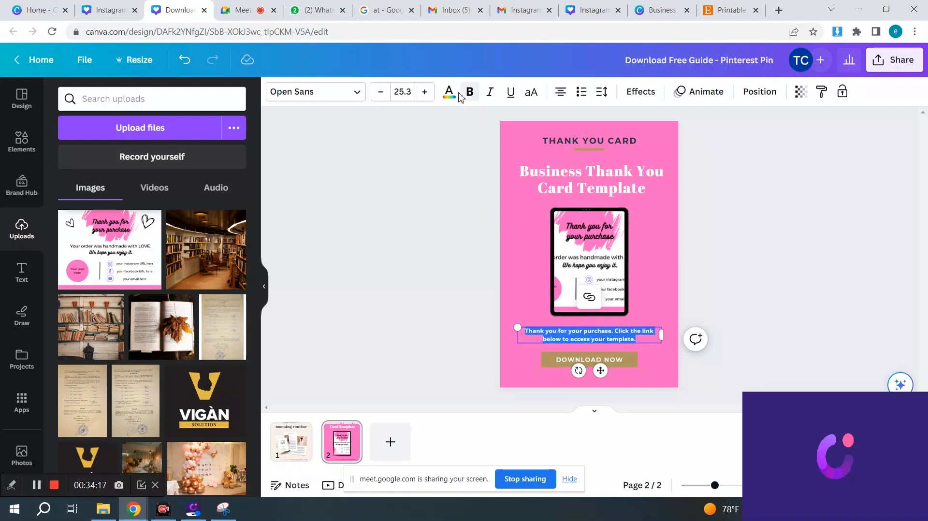
click(449, 93)
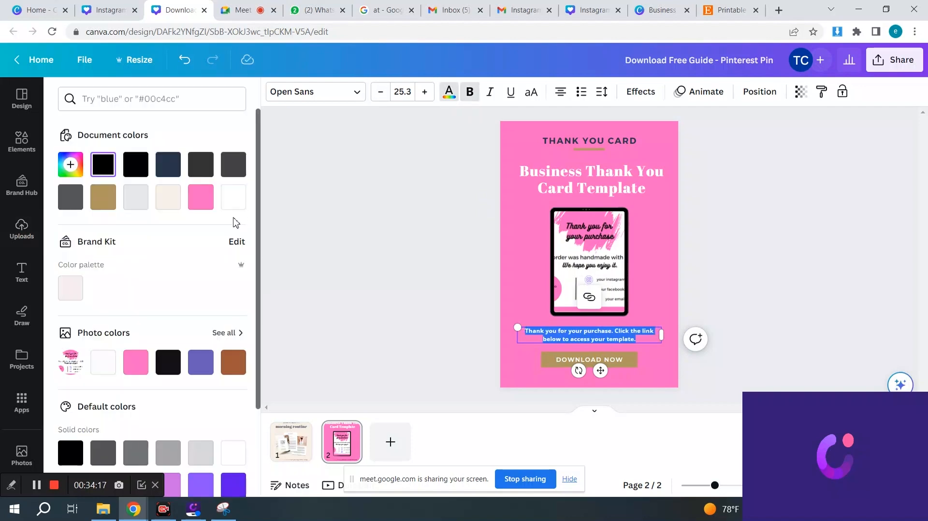
click(76, 296)
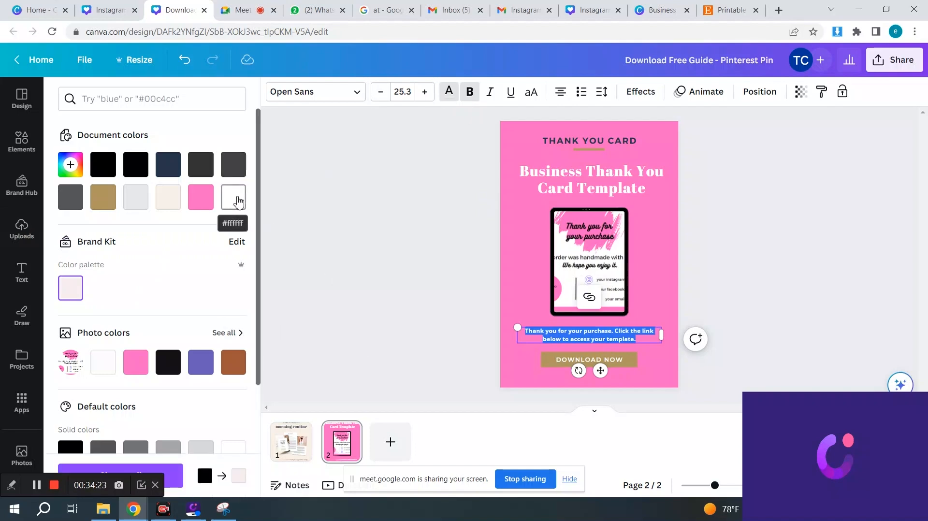
click(234, 197)
click(612, 337)
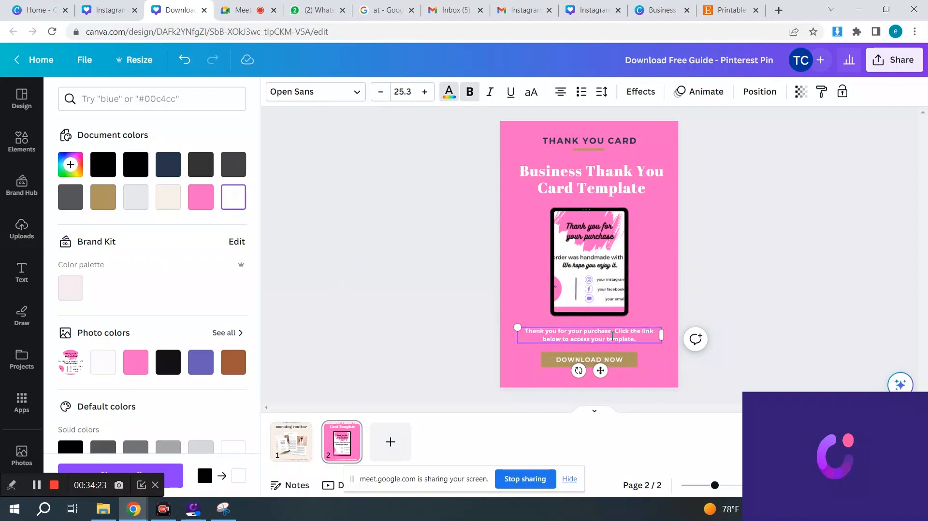
- Enlarge the purchase message below the tablet to font size 26.7 and center it on the page
double_click(613, 337)
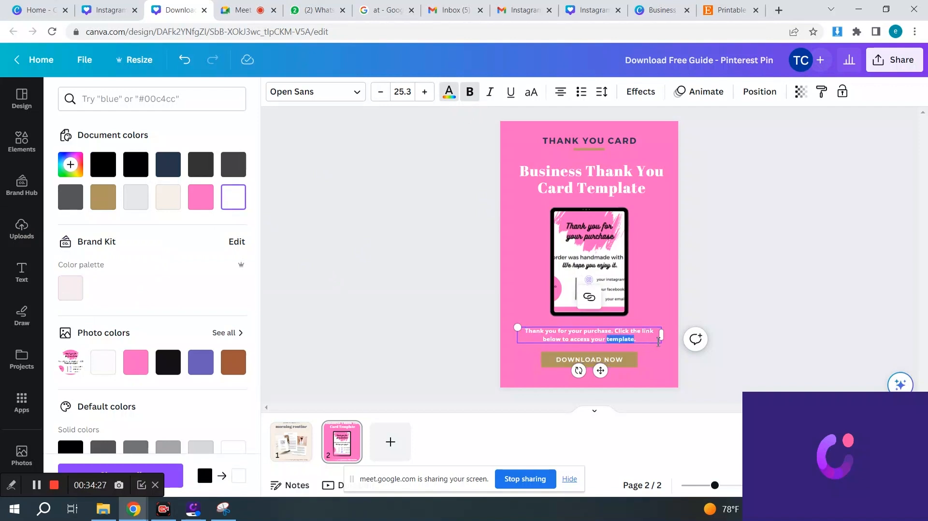
drag(667, 345, 675, 347)
click(656, 342)
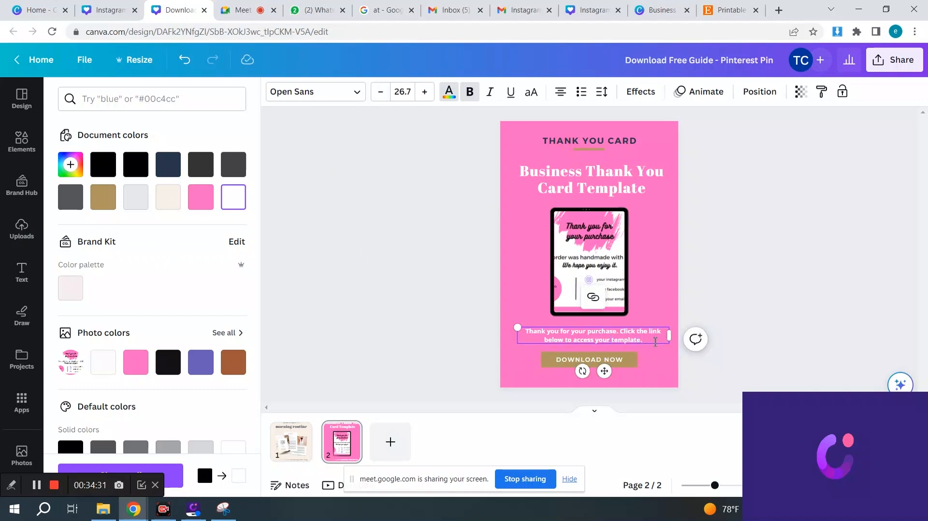
drag(604, 373, 601, 371)
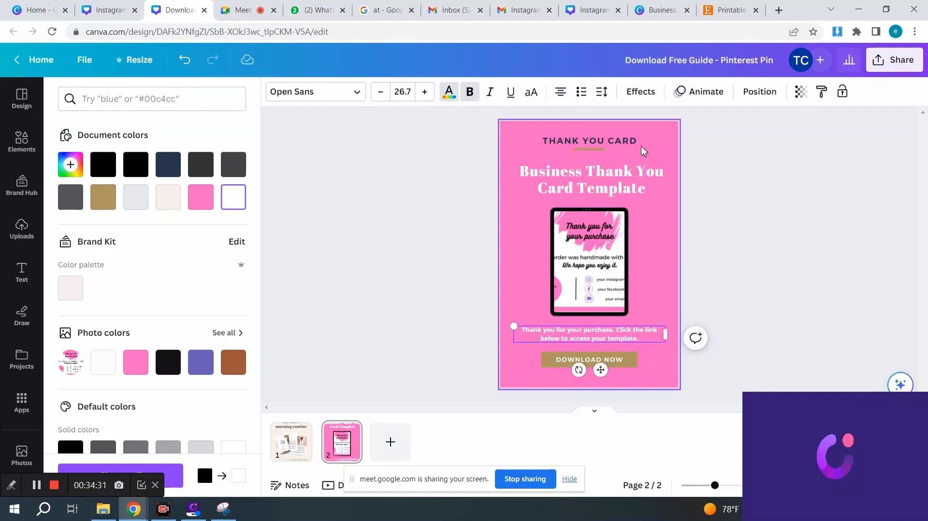
- Check the sharing options of the Business Thank you Card design and return to the Pinterest pin design
click(666, 8)
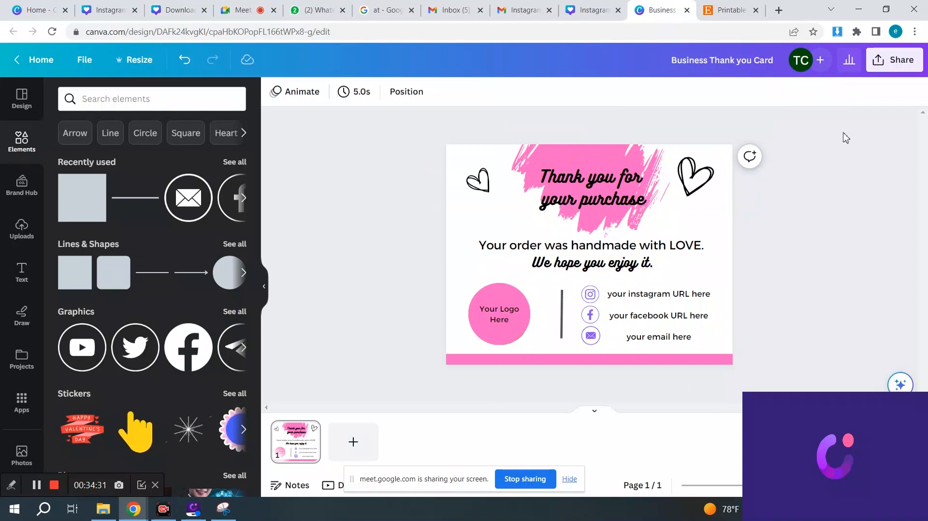
click(900, 65)
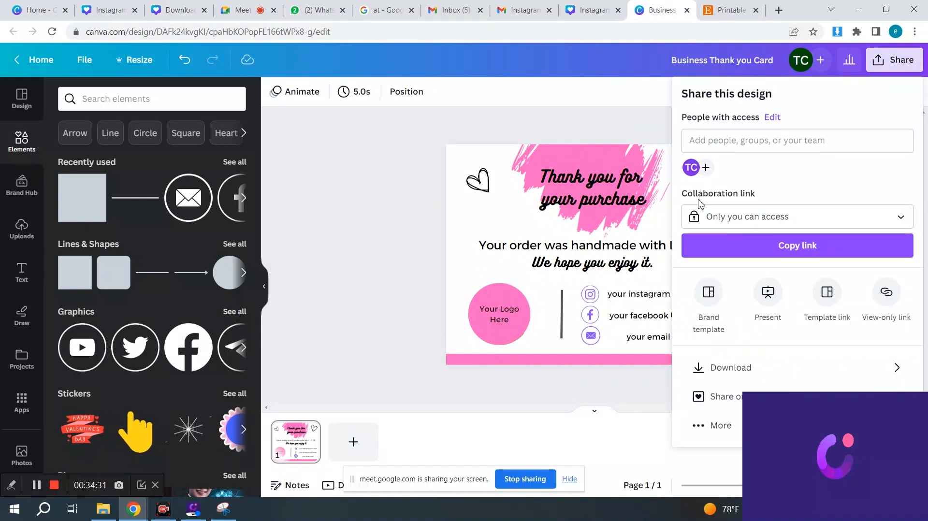
click(596, 11)
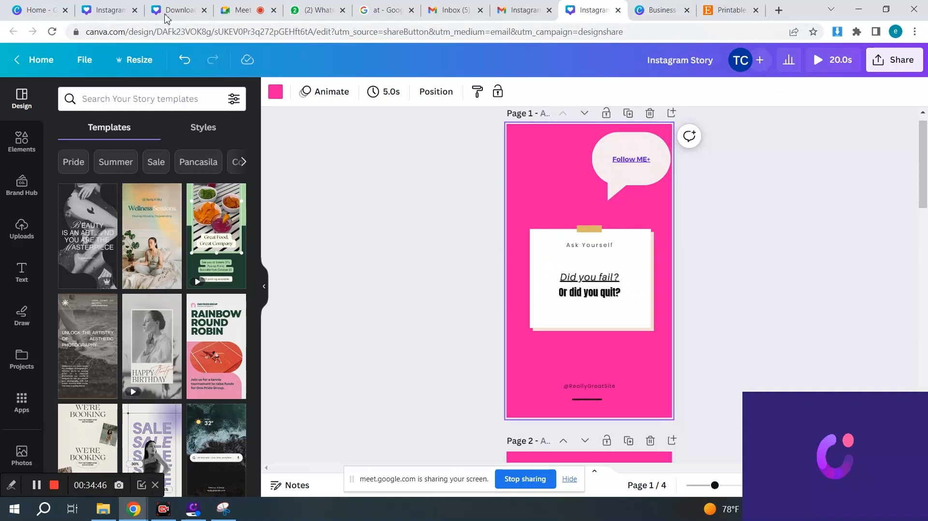
click(177, 7)
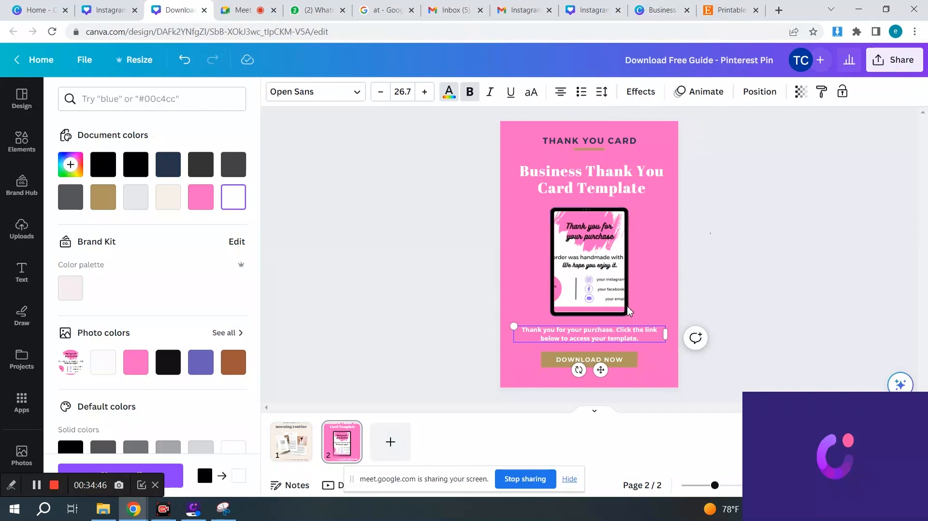
- Ungroup the "THANK YOU CARD" heading from its underline and color the line with the photo's purple
click(613, 360)
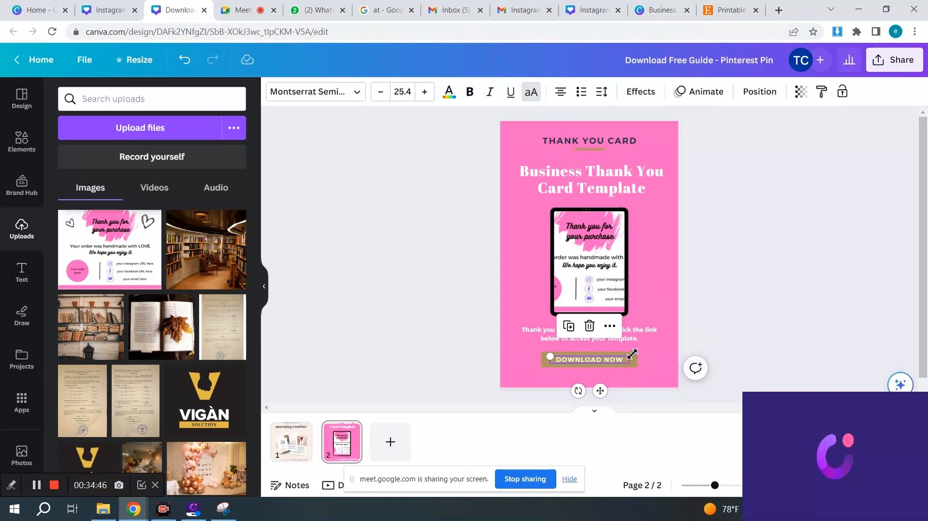
click(593, 149)
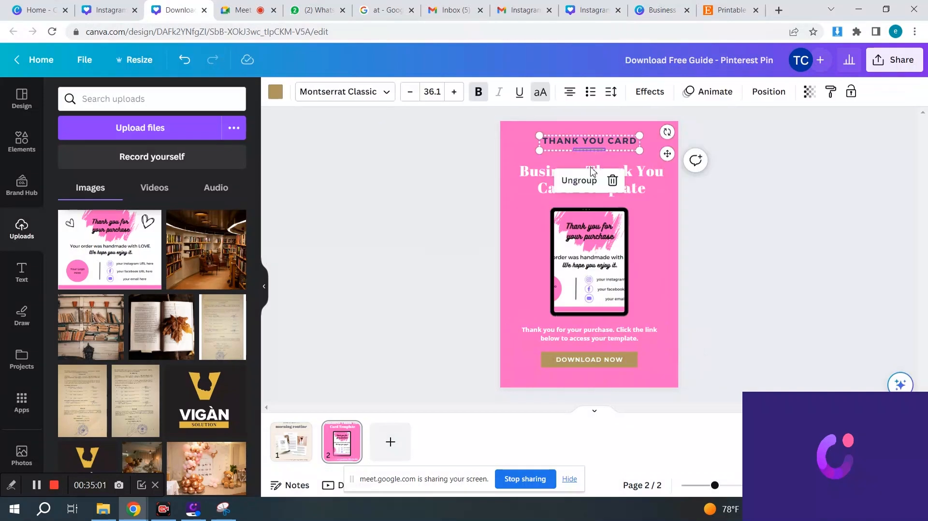
click(582, 183)
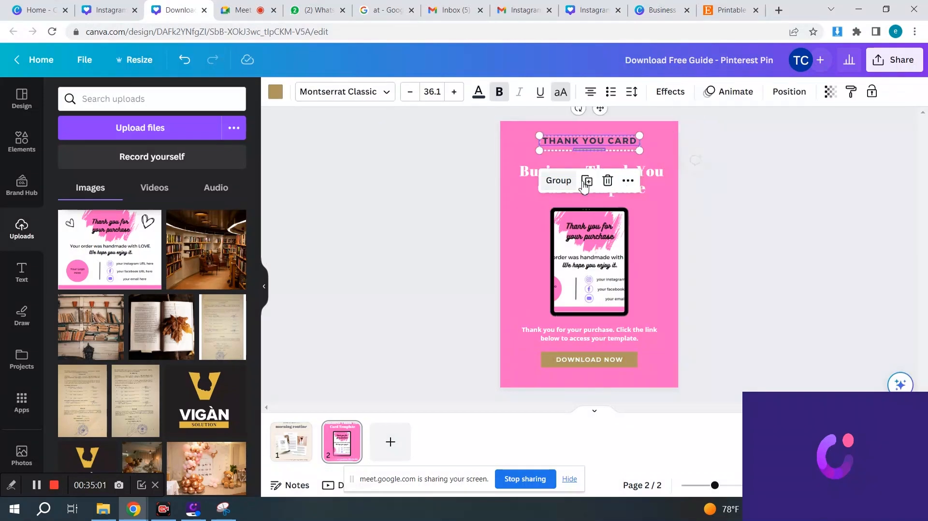
click(663, 136)
click(591, 151)
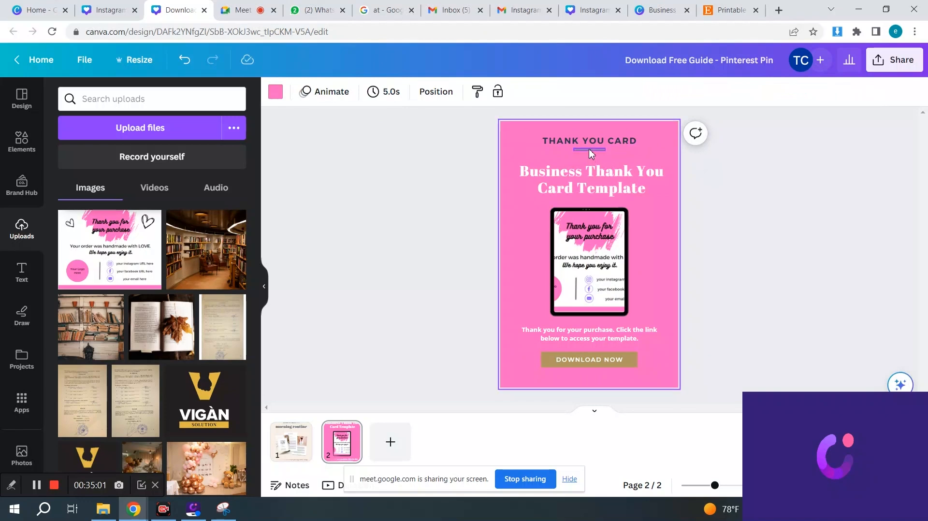
click(276, 92)
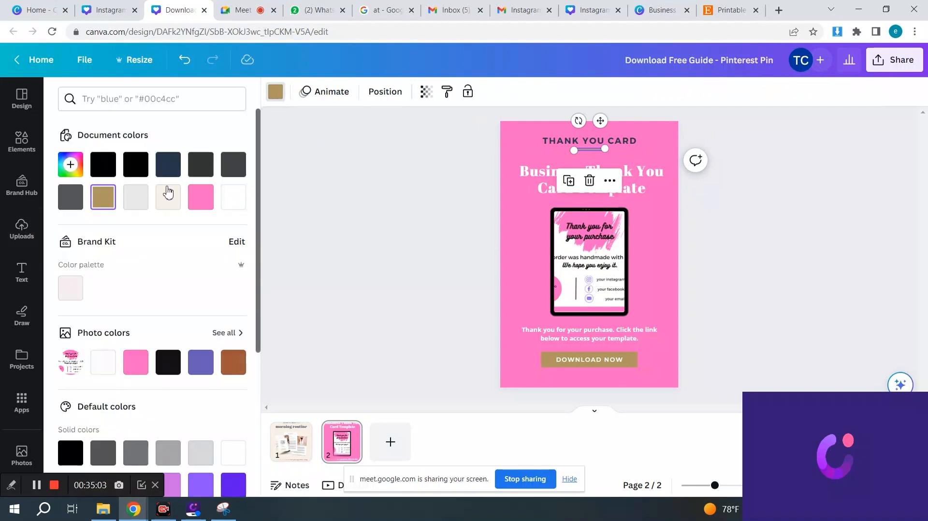
click(164, 202)
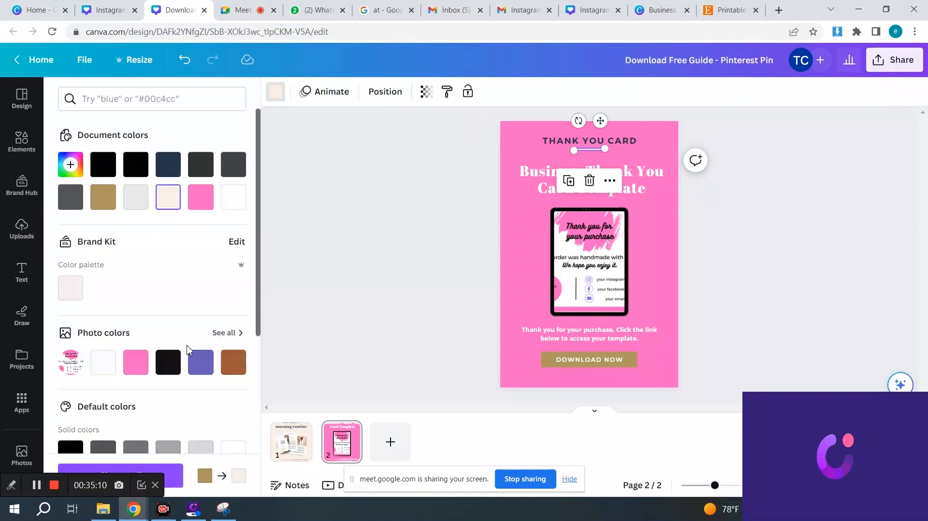
click(194, 364)
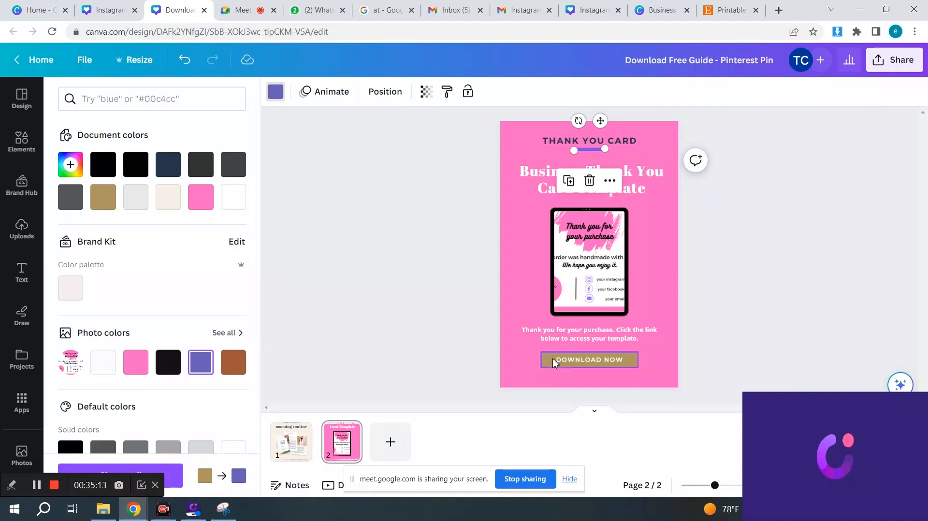
- Color the rectangle behind "DOWNLOAD NOW" with the same purple as the heading's underline
click(589, 360)
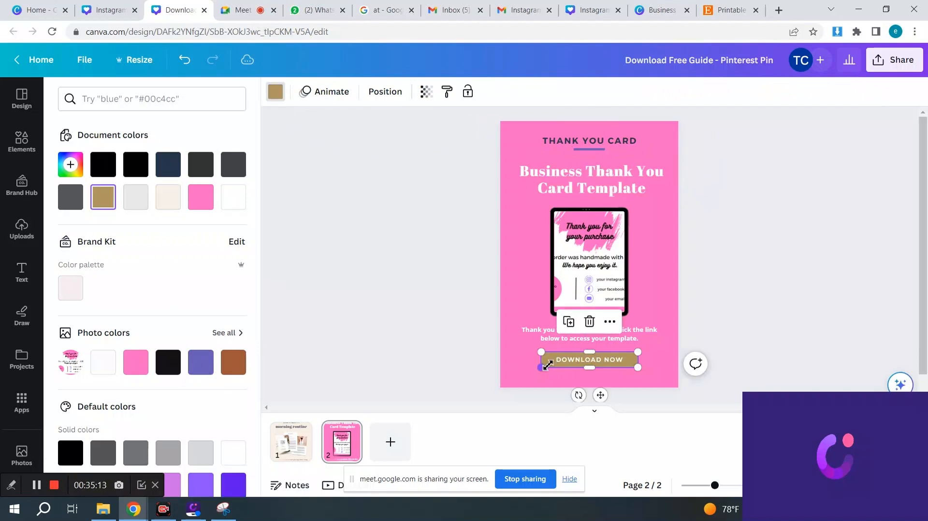
click(202, 365)
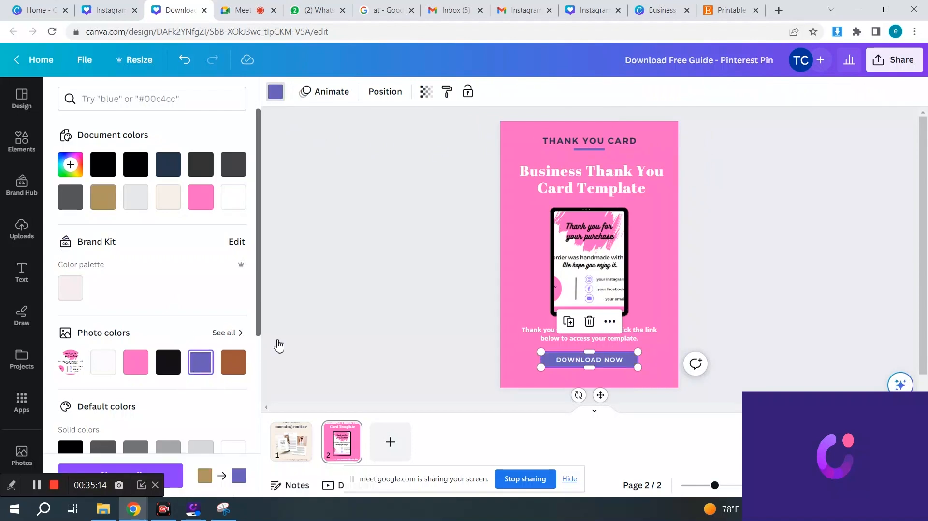
click(793, 241)
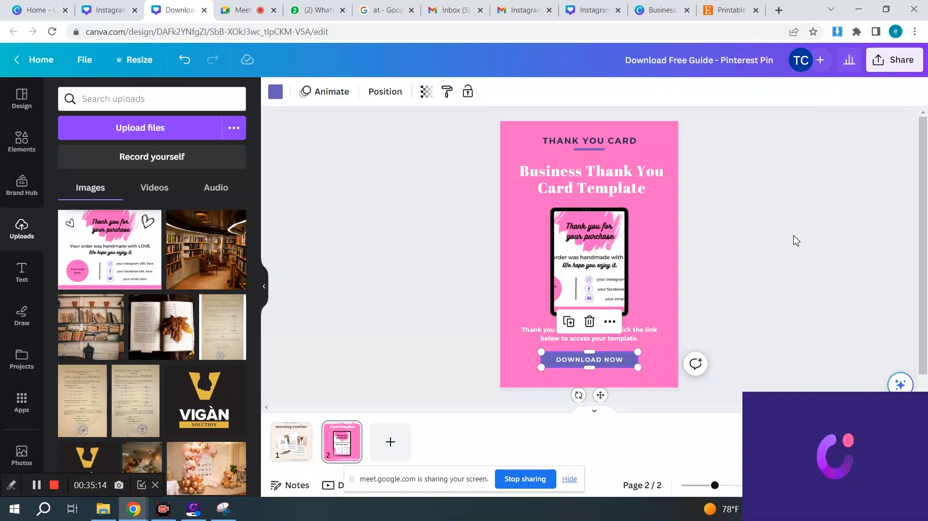
click(794, 241)
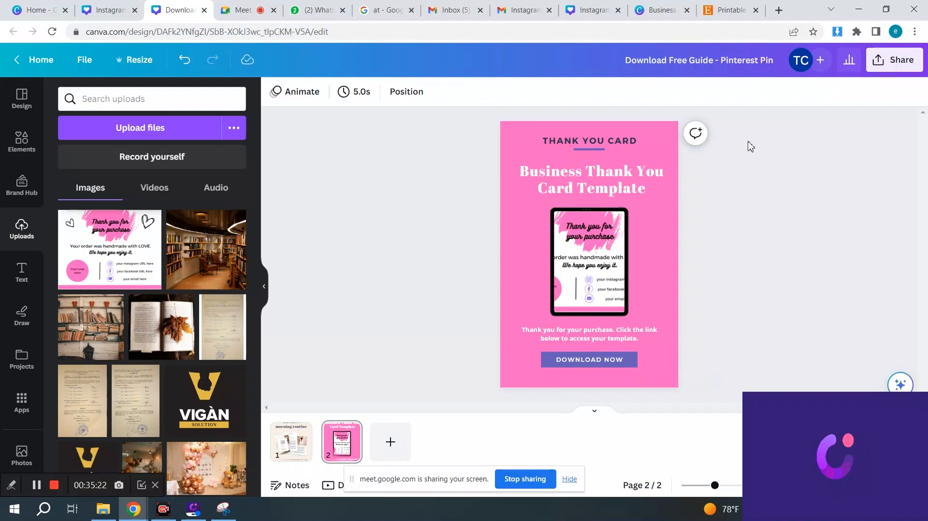
- Revisit the Business Thank you Card design and close its sharing options to view the whole card
click(661, 9)
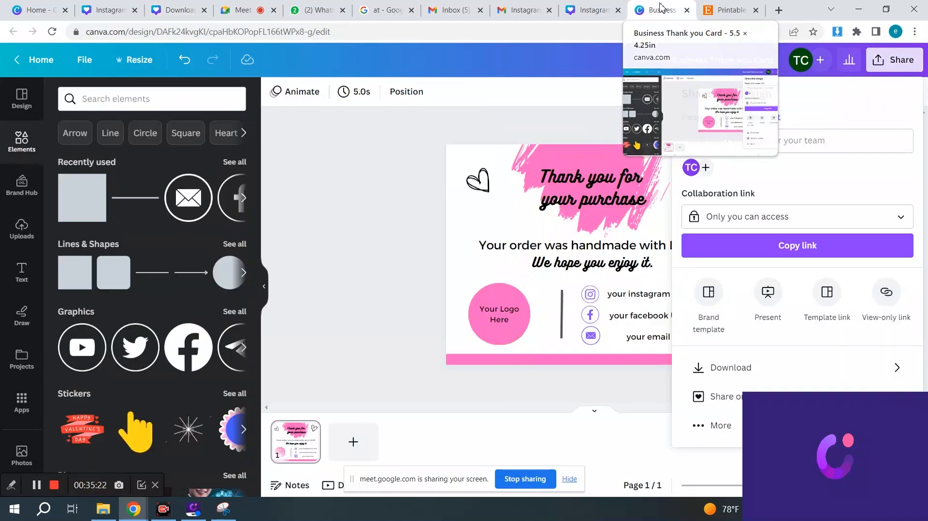
click(583, 133)
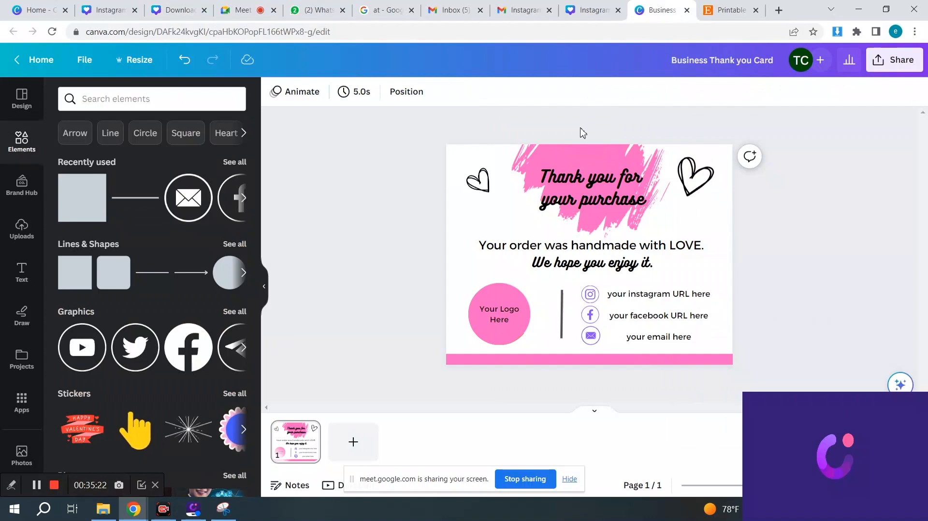
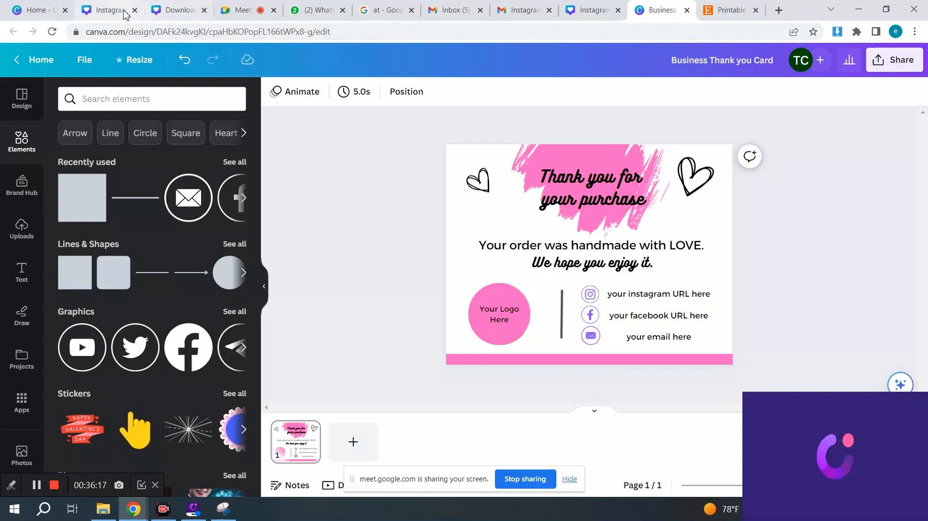
- Open the download settings of the Pinterest pin design and choose PDF Print as the file type
click(174, 10)
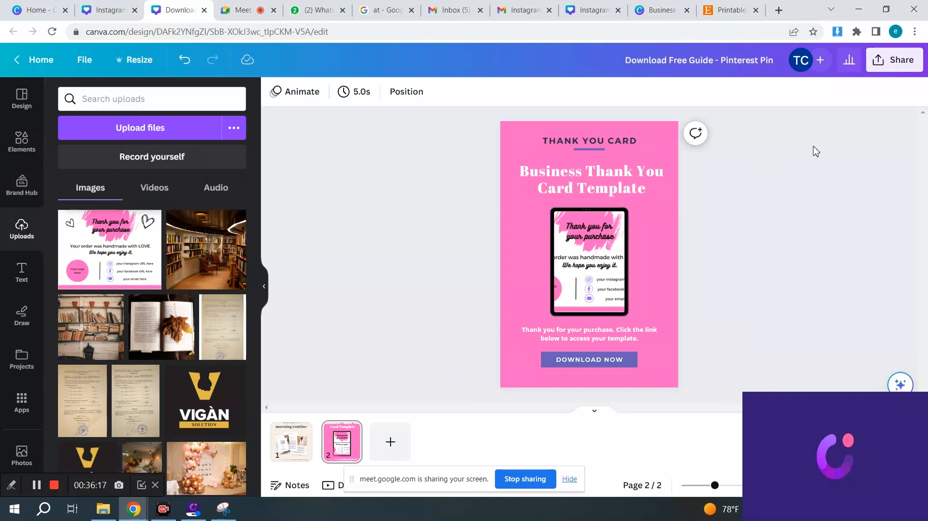
click(886, 61)
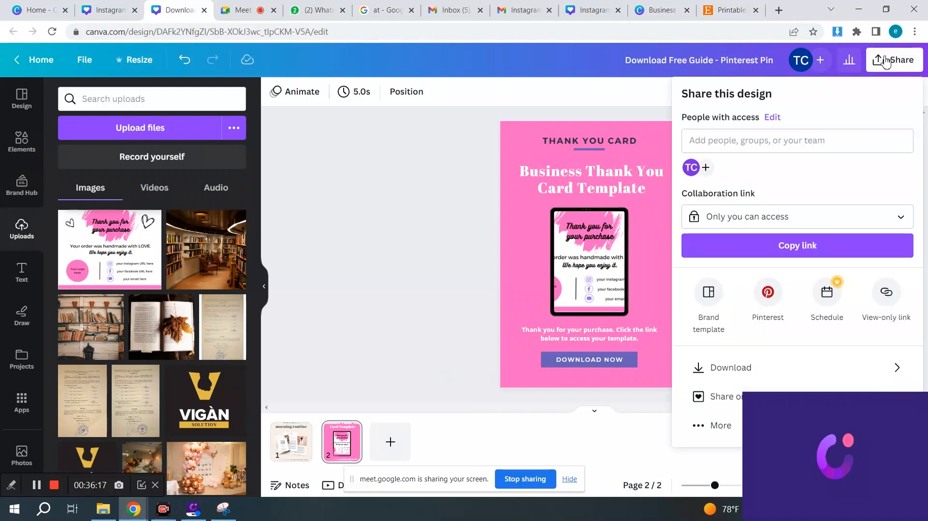
click(730, 369)
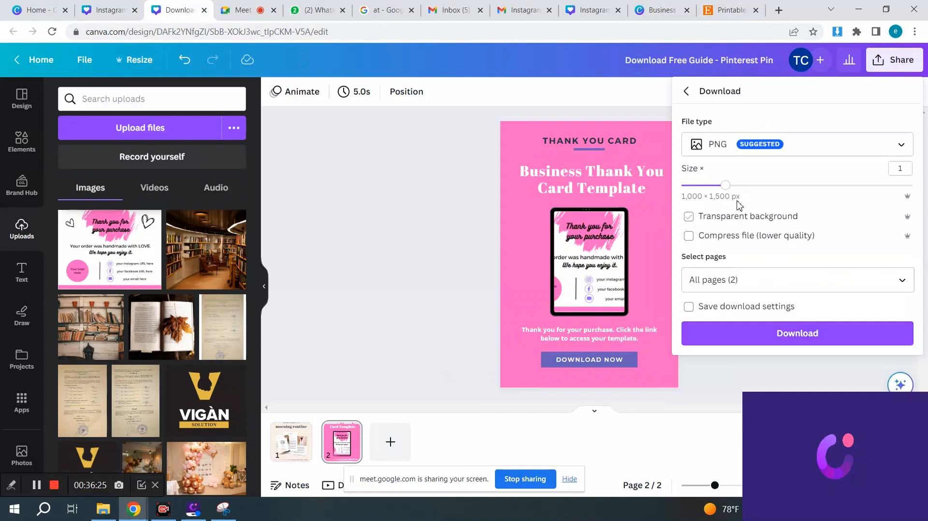
click(769, 145)
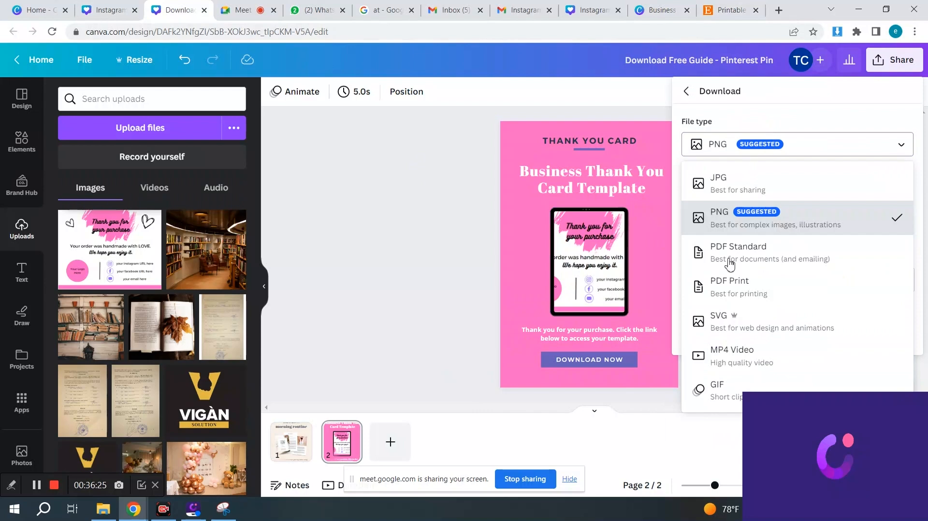
click(724, 298)
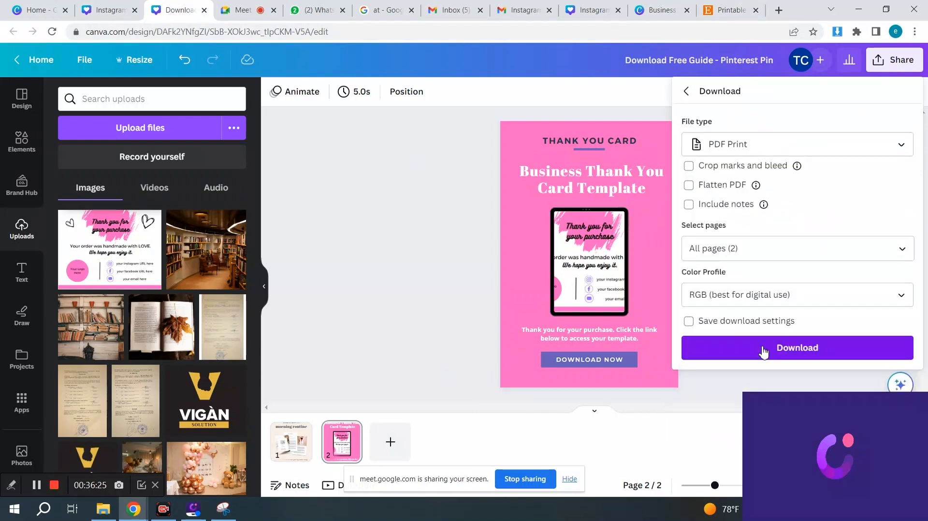
- Exclude page 1 from the PDF Print export and download only page 2
scroll(621, 237, up, 2)
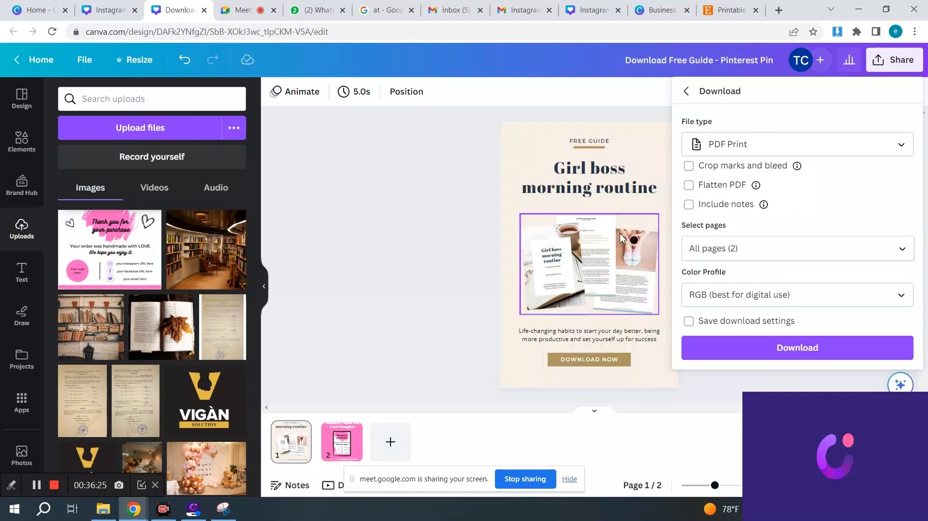
click(776, 253)
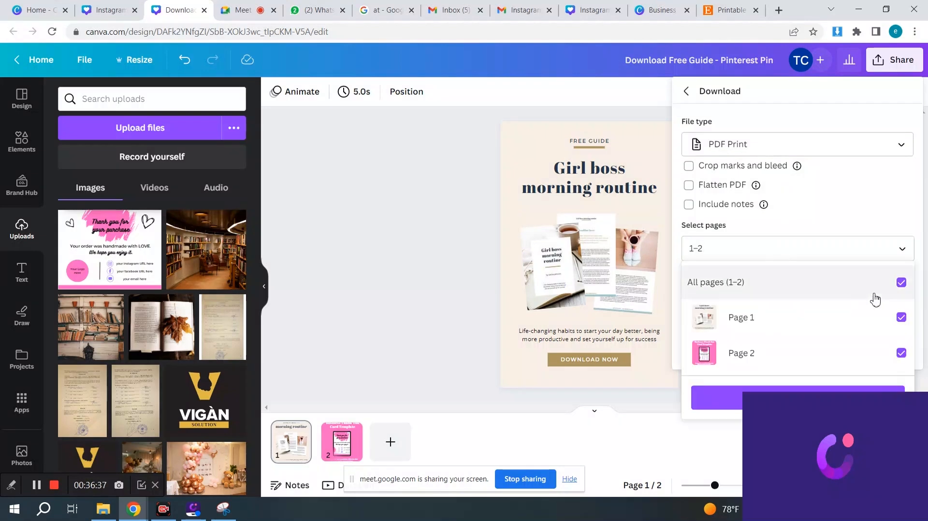
click(900, 320)
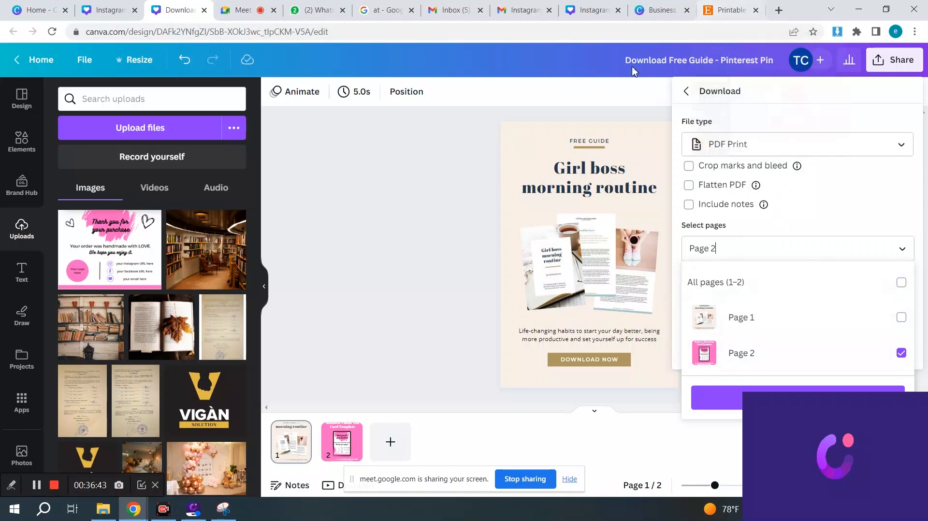
click(701, 402)
click(752, 352)
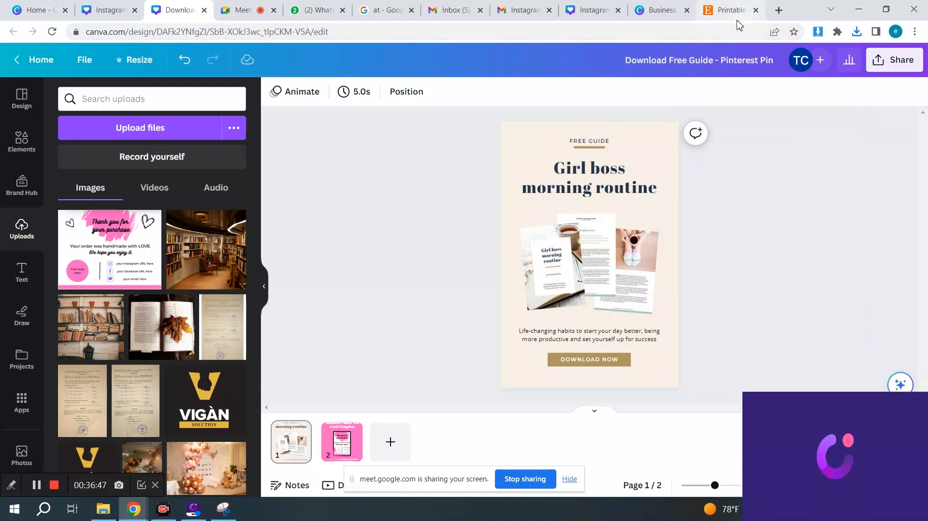
- Review the pink template page and the Business Thank you Card design
click(345, 443)
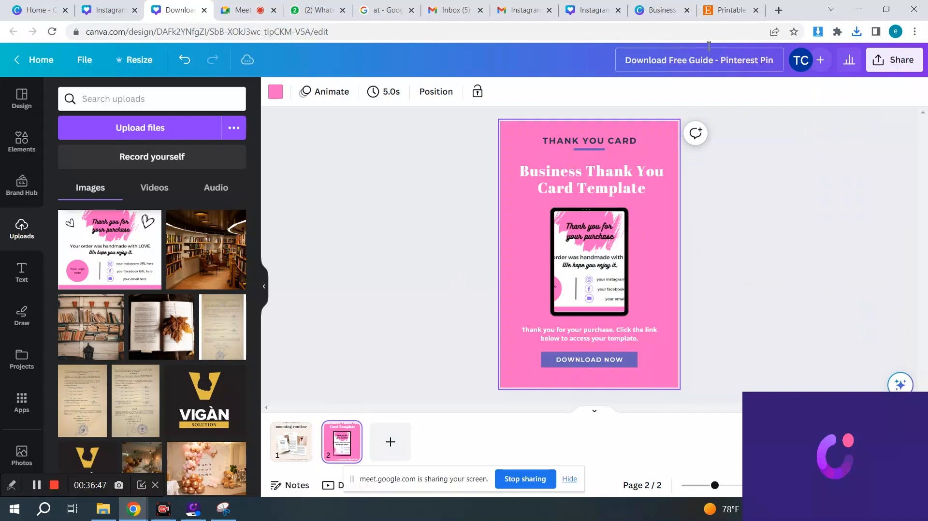
click(671, 16)
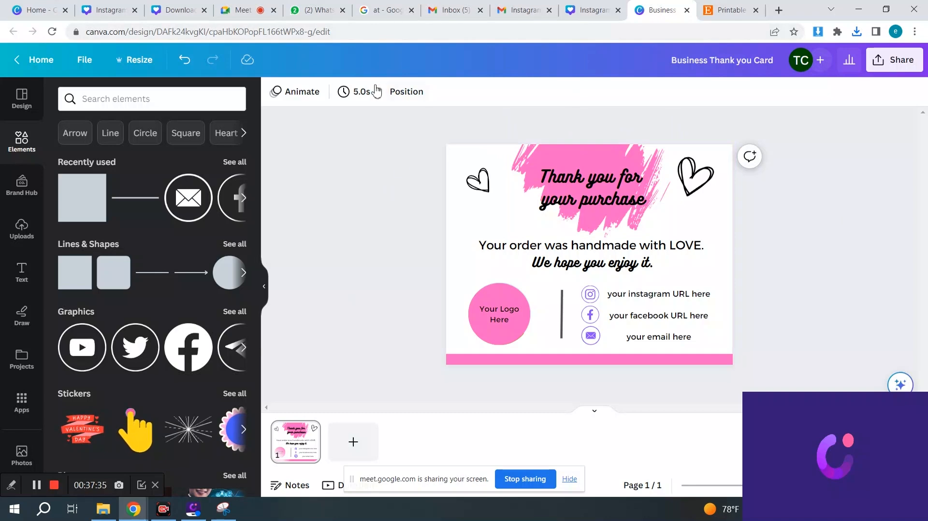
- Switch to the Google Meet call and stop sharing the screen
click(244, 10)
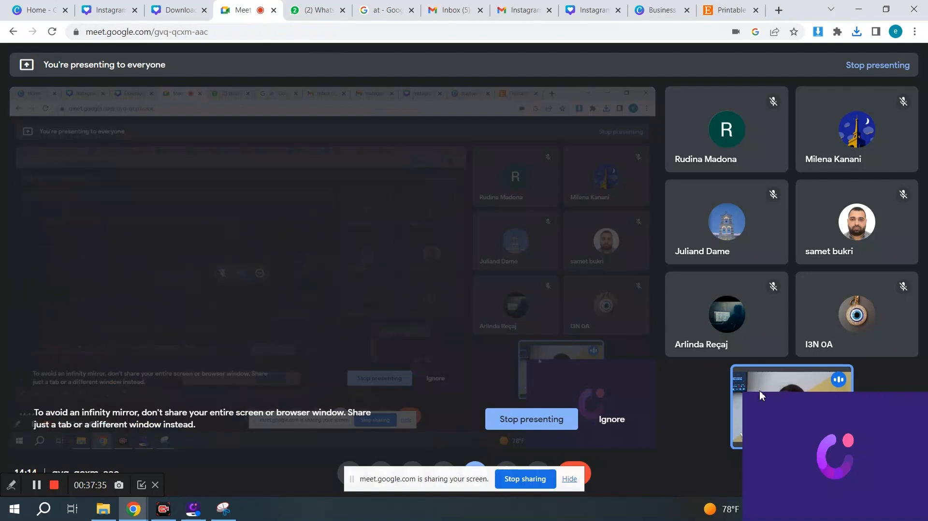
click(511, 483)
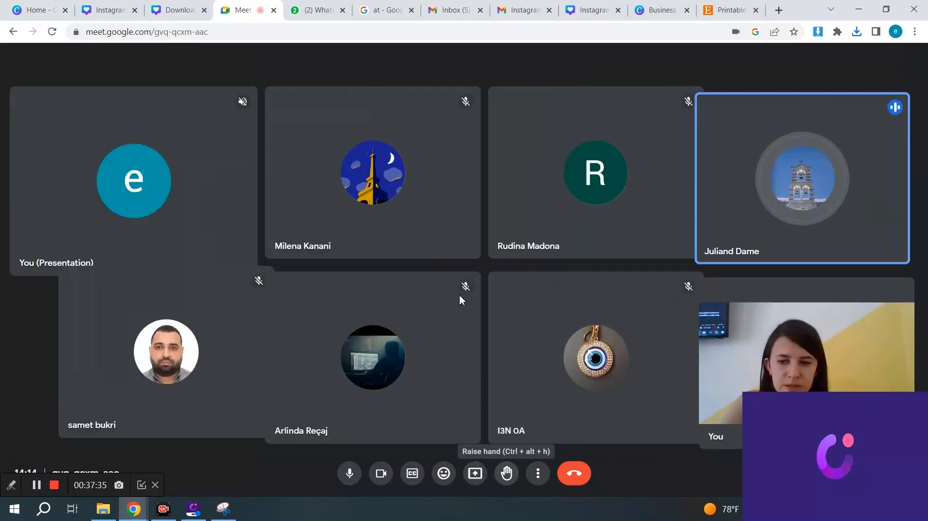